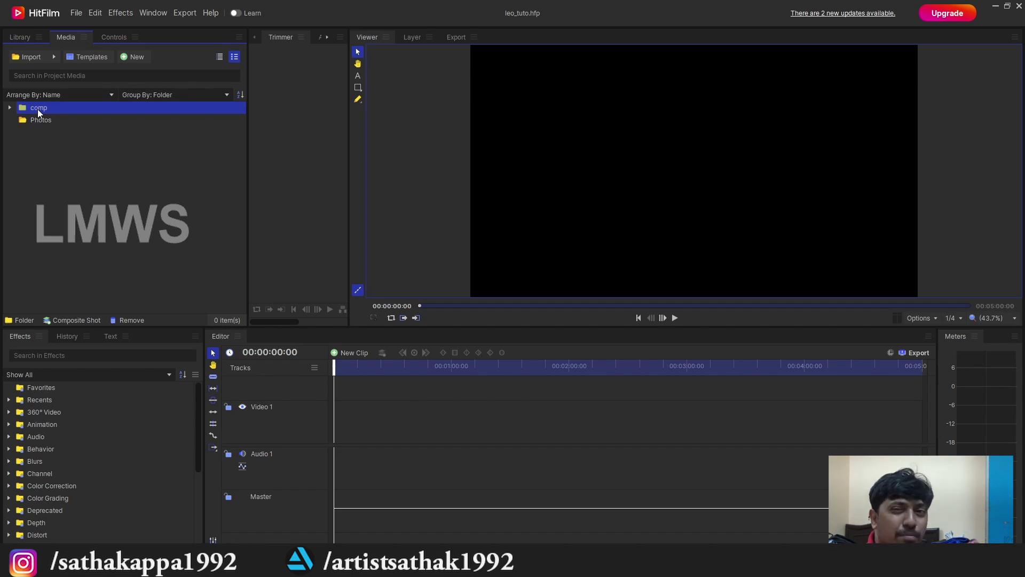
Step: Import the photo files from File Explorer into the project's Photos media folder
{"action": "left_click", "coordinate": [62, 121]}
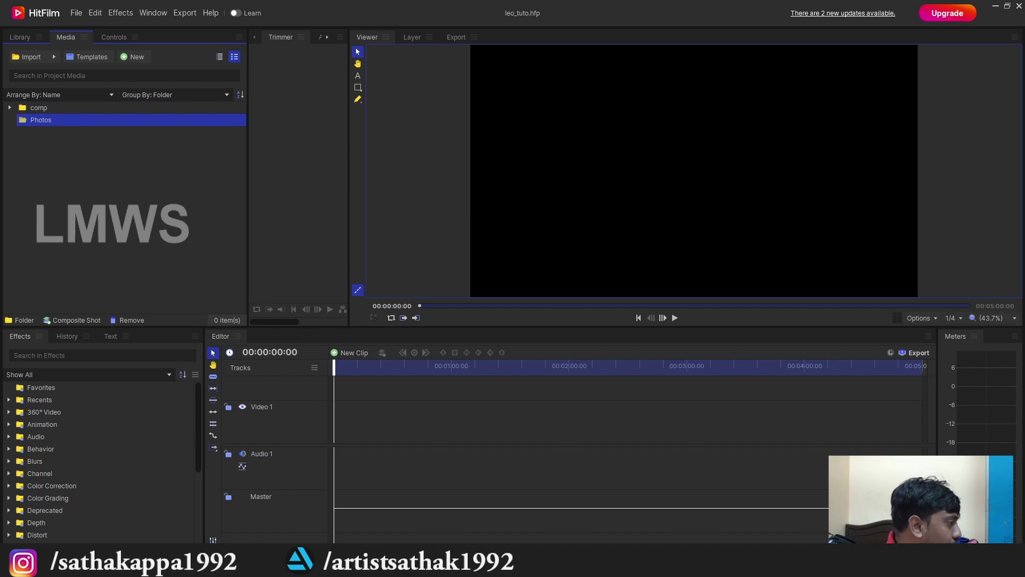
{"action": "key", "text": "super+e"}
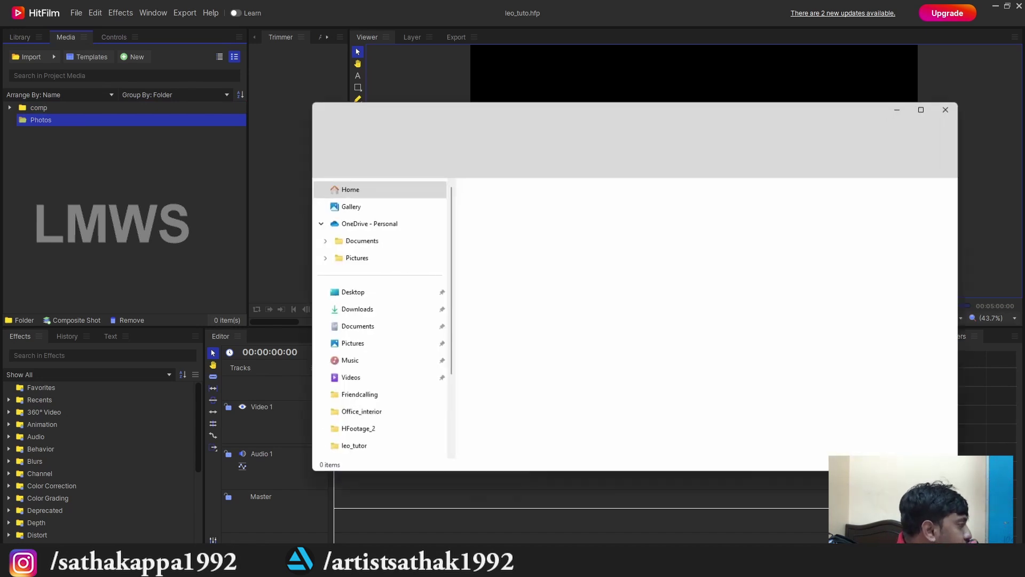
{"action": "left_click_drag", "start_coordinate": [80, 101], "coordinate": [68, 122]}
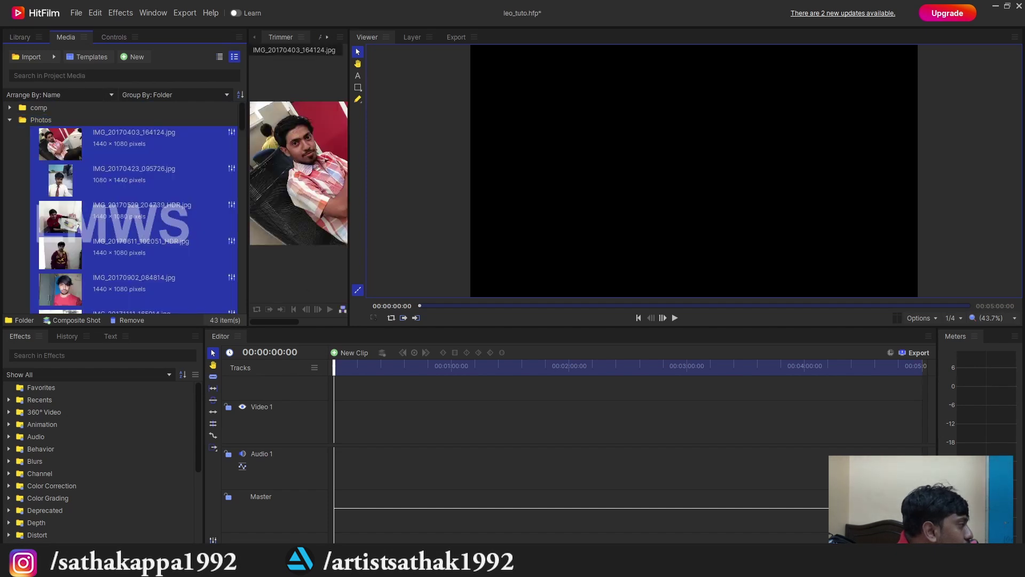
{"action": "left_click_drag", "start_coordinate": [80, 110], "coordinate": [37, 124]}
Step: Preview IMG_20230603_113440.jpg in a widened Trimmer and save the project
{"action": "left_click", "coordinate": [91, 180]}
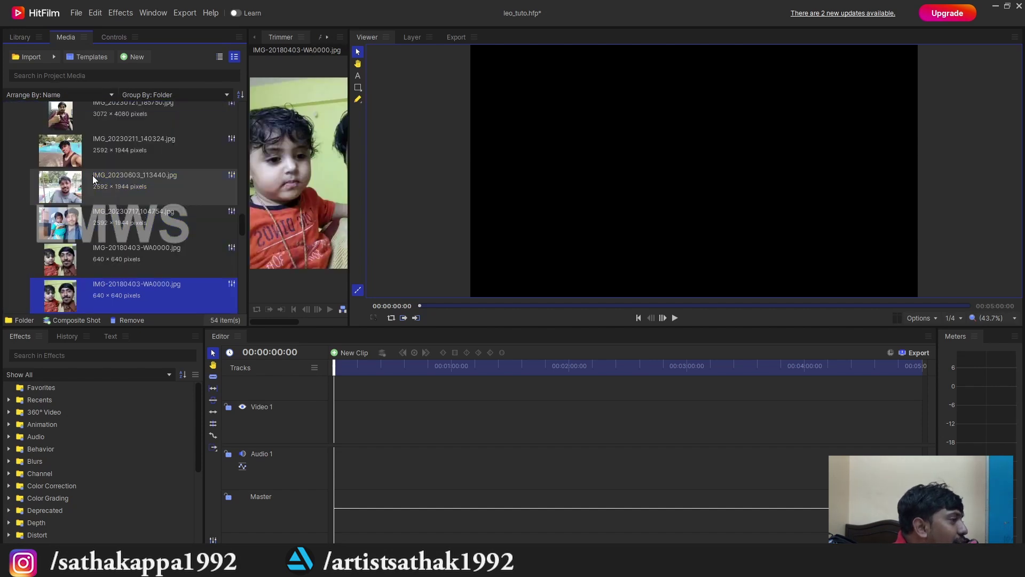
{"action": "left_click_drag", "start_coordinate": [347, 197], "coordinate": [514, 209]}
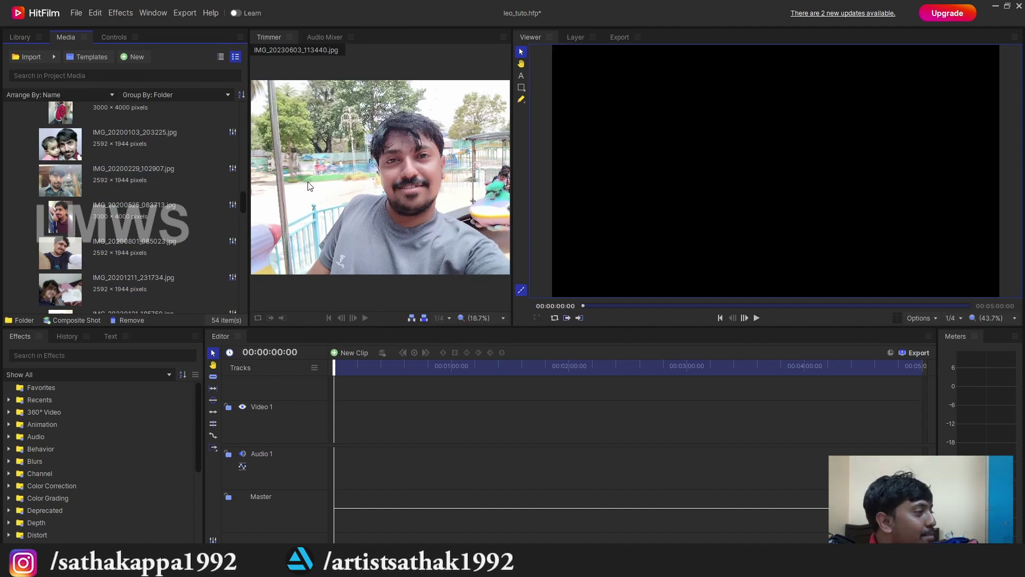
{"action": "scroll", "coordinate": [104, 256], "scroll_direction": "up", "scroll_amount": 5}
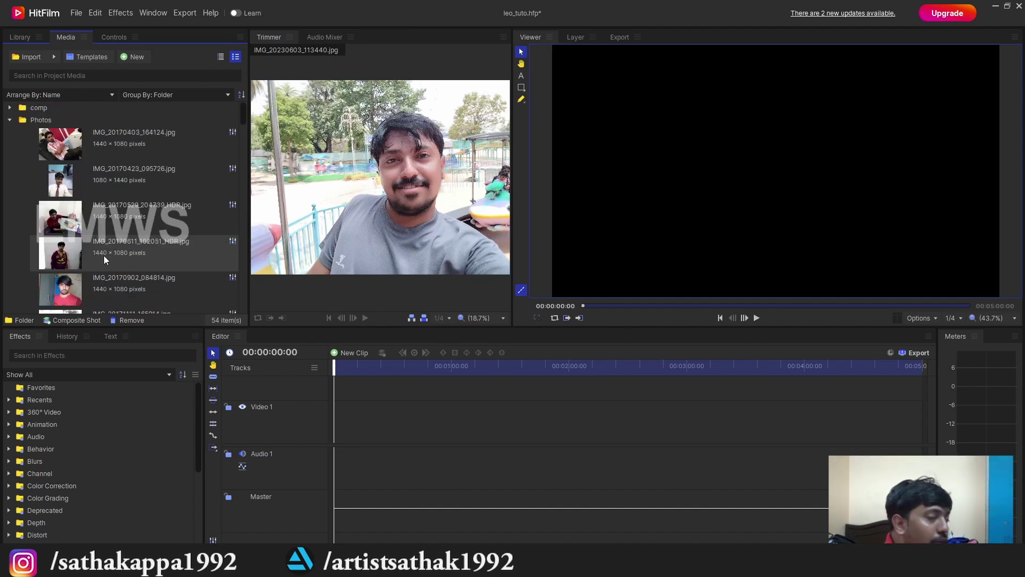
{"action": "scroll", "coordinate": [428, 194], "scroll_direction": "up", "scroll_amount": 3}
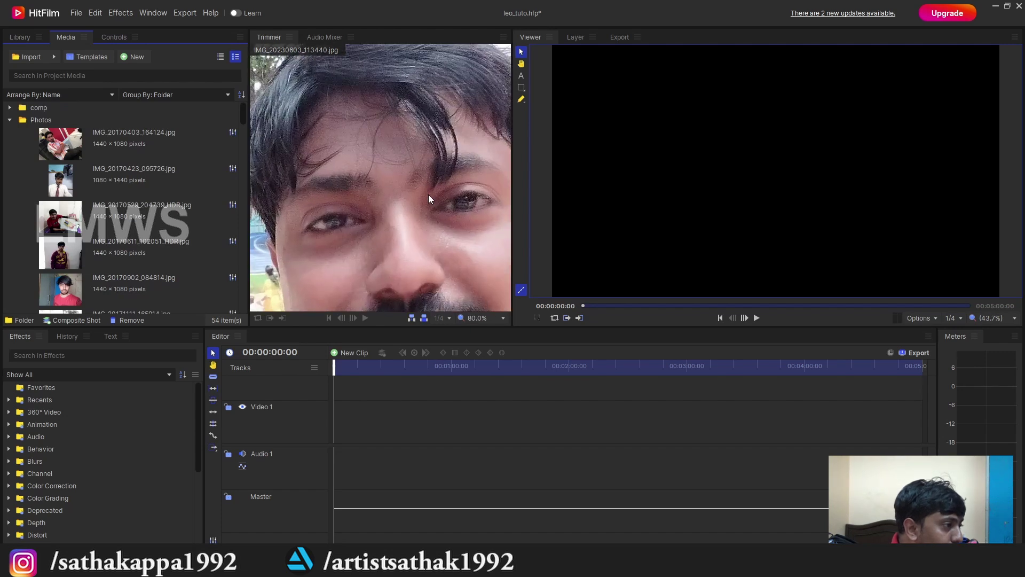
{"action": "scroll", "coordinate": [429, 194], "scroll_direction": "down", "scroll_amount": 1}
{"action": "scroll", "coordinate": [428, 194], "scroll_direction": "down", "scroll_amount": 1}
{"action": "key", "text": "ctrl+s"}
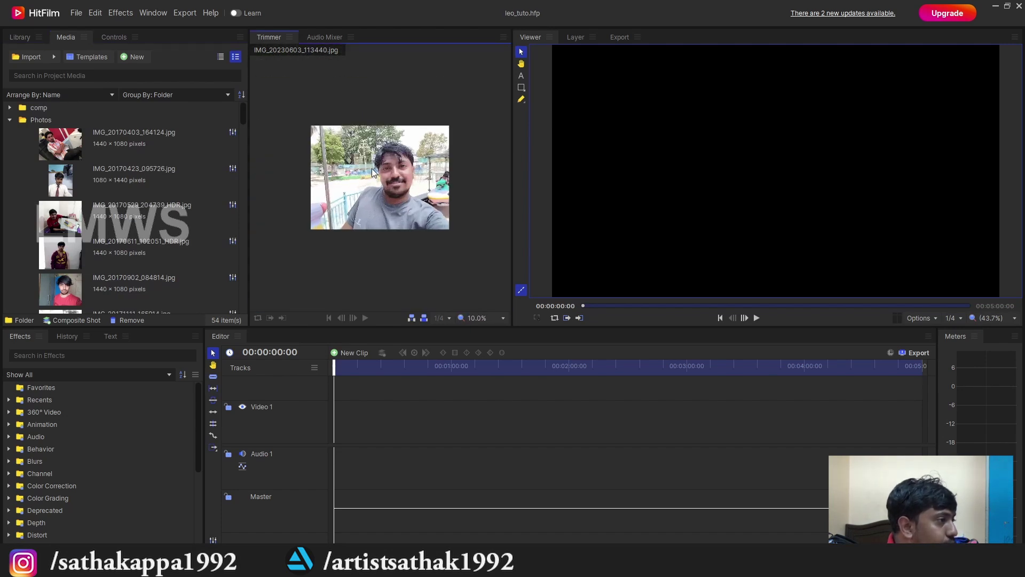
Step: Preview IMG_20170403_164124.jpg in the Trimmer and collapse the Photos folder
{"action": "left_click", "coordinate": [109, 174]}
{"action": "left_click", "coordinate": [97, 134]}
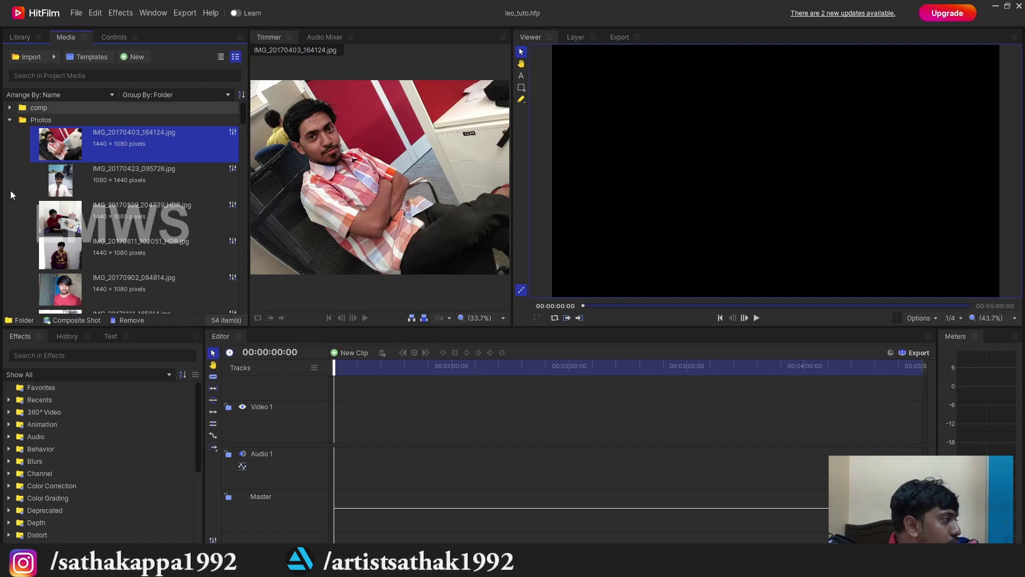
{"action": "left_click", "coordinate": [10, 120]}
Step: Create a composite shot named First_anim with a duration of 00:00:02:00 in the comp folder
{"action": "left_click", "coordinate": [45, 108]}
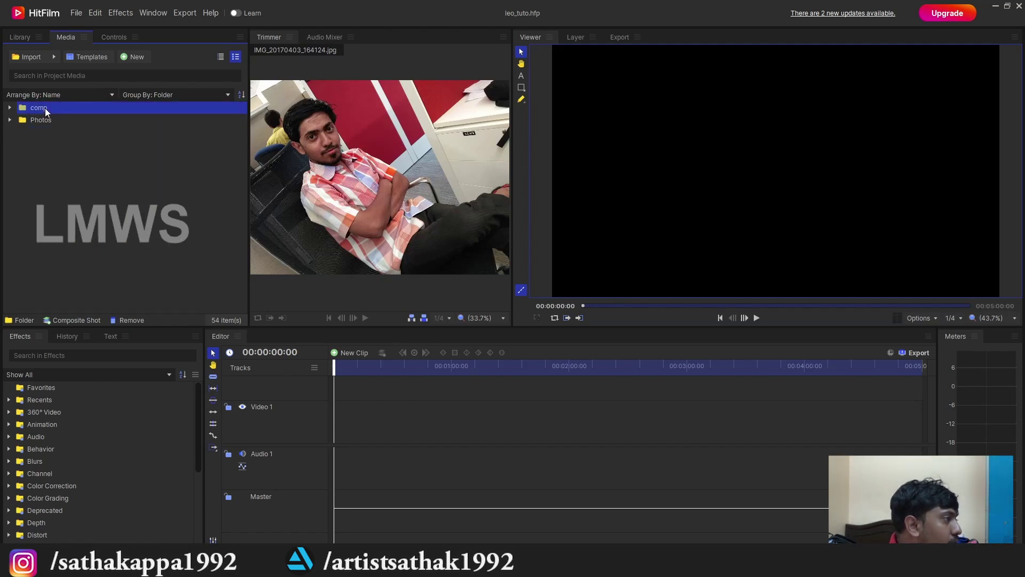
{"action": "right_click", "coordinate": [45, 108]}
{"action": "left_click", "coordinate": [56, 105]}
{"action": "right_click", "coordinate": [44, 104]}
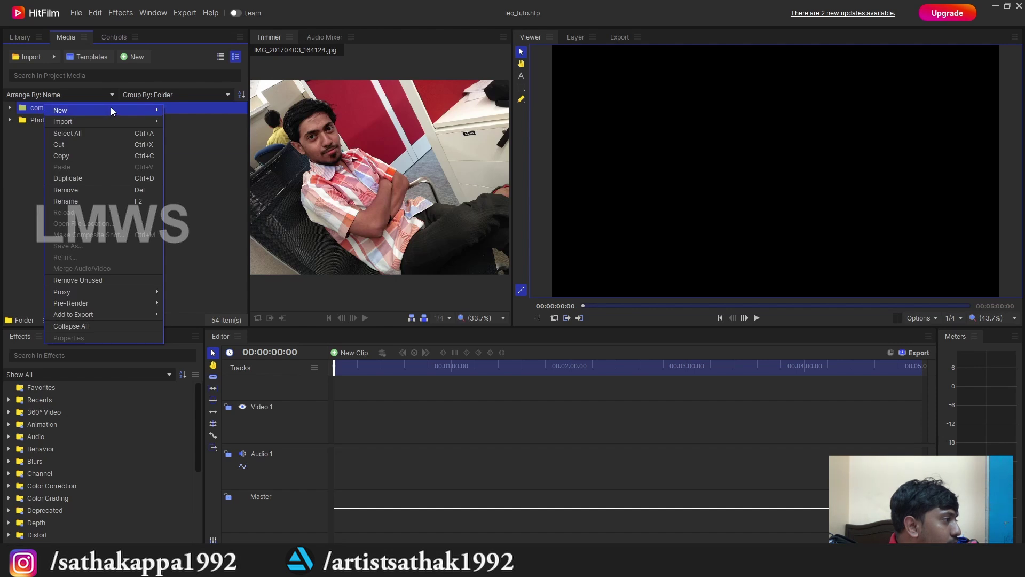
{"action": "mouse_move", "coordinate": [110, 109]}
{"action": "left_click", "coordinate": [226, 110]}
{"action": "left_click", "coordinate": [499, 162]}
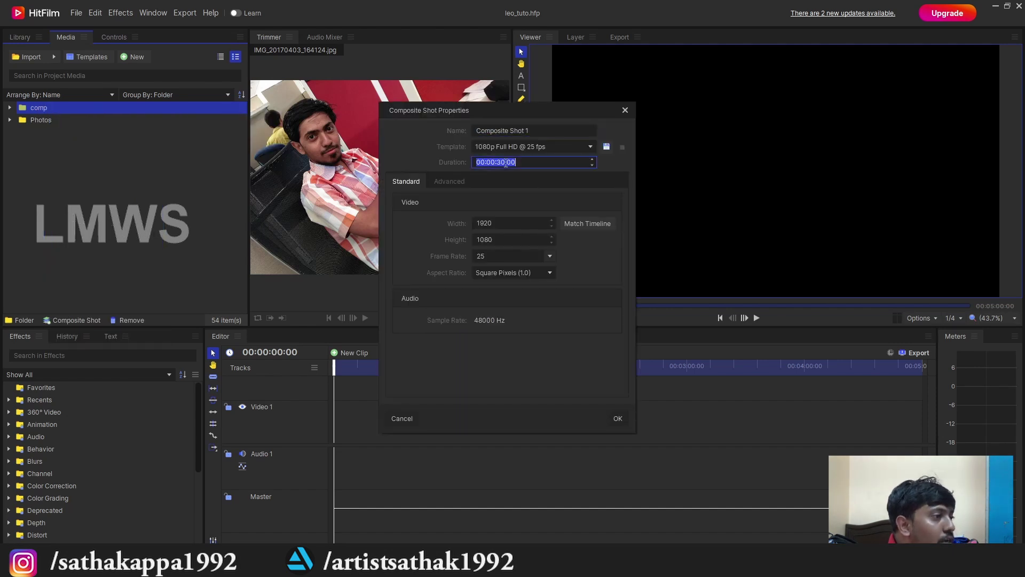
{"action": "left_click", "coordinate": [498, 162]}
{"action": "double_click", "coordinate": [502, 161]}
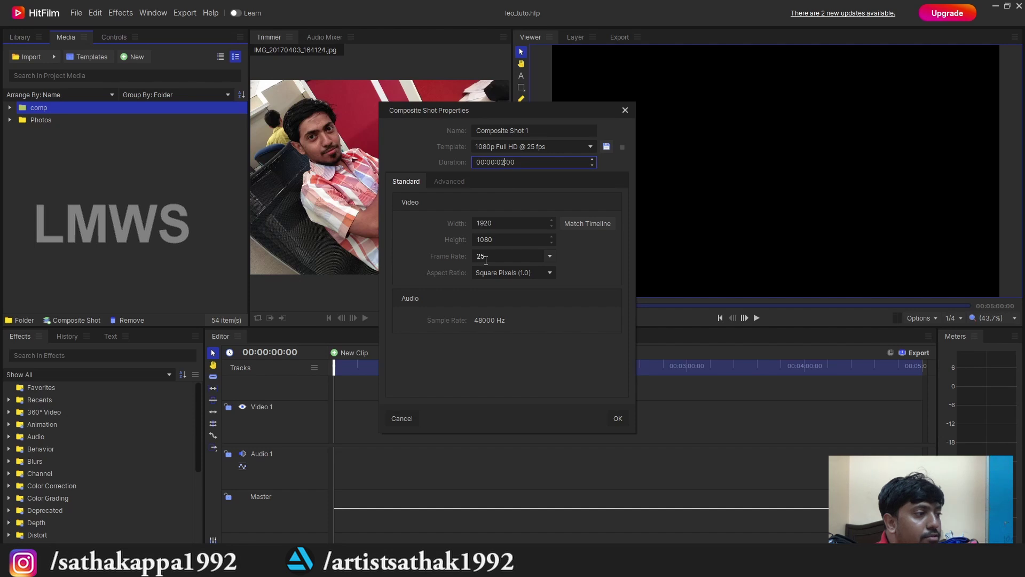
{"action": "triple_click", "coordinate": [530, 132]}
{"action": "type", "text": "First_anim"}
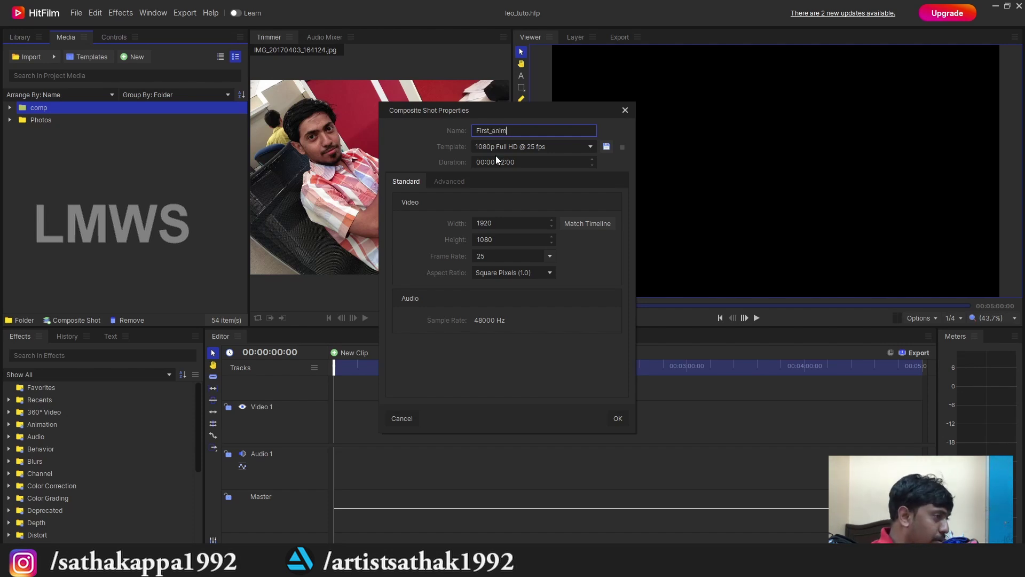
{"action": "key", "text": "Return"}
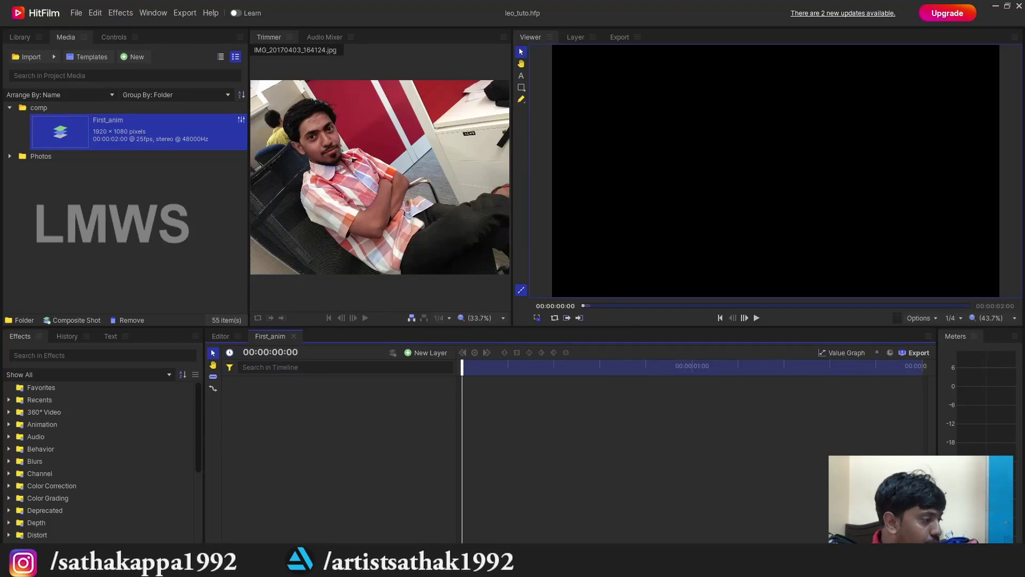
Step: Play through the empty First_anim composite shot and return the playhead to the start
{"action": "key", "text": "ctrl+k"}
{"action": "left_click", "coordinate": [629, 114]}
{"action": "key", "text": "space"}
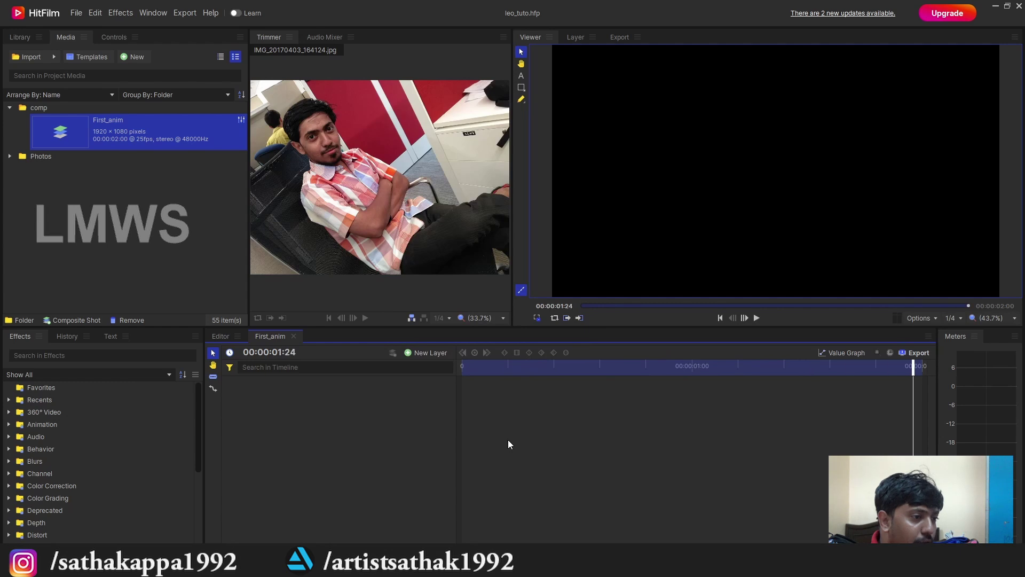
{"action": "left_click_drag", "start_coordinate": [480, 364], "coordinate": [459, 366]}
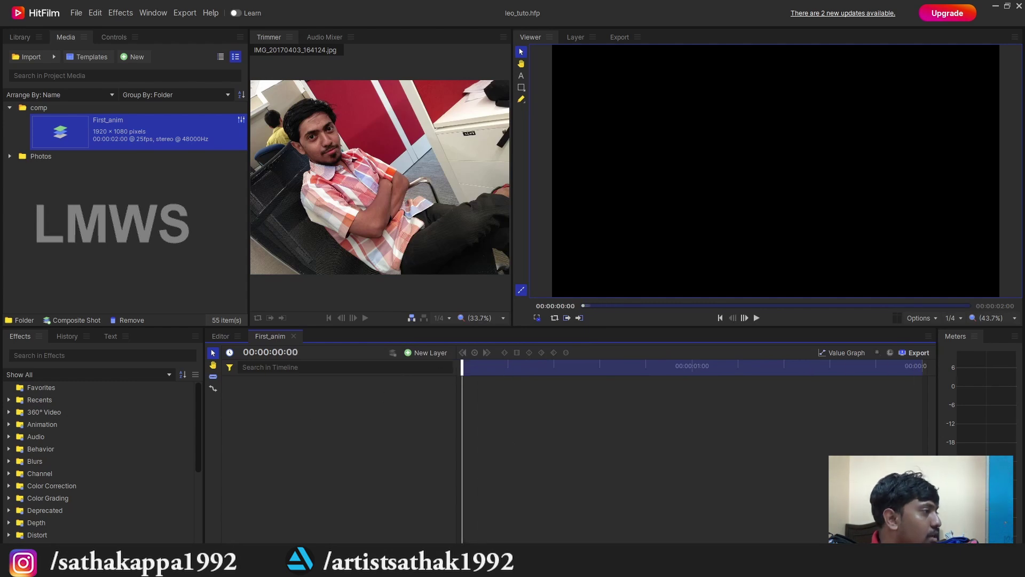
Step: Scrub the First_anim playhead to 00:00:00:05 and back, and select IMG_20170403_164124.jpg in the expanded Photos folder
{"action": "left_click", "coordinate": [10, 155]}
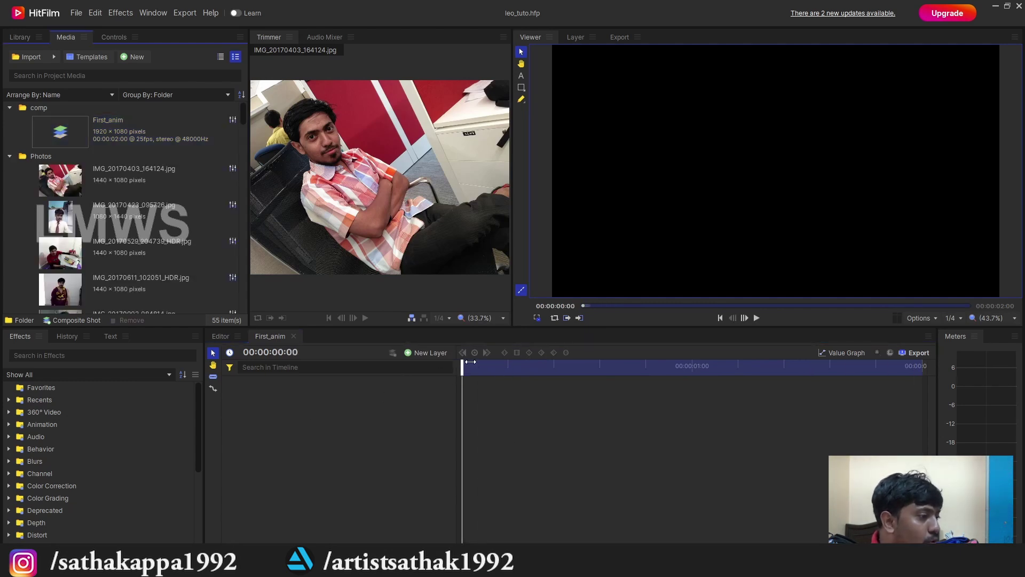
{"action": "left_click_drag", "start_coordinate": [462, 367], "coordinate": [505, 371]}
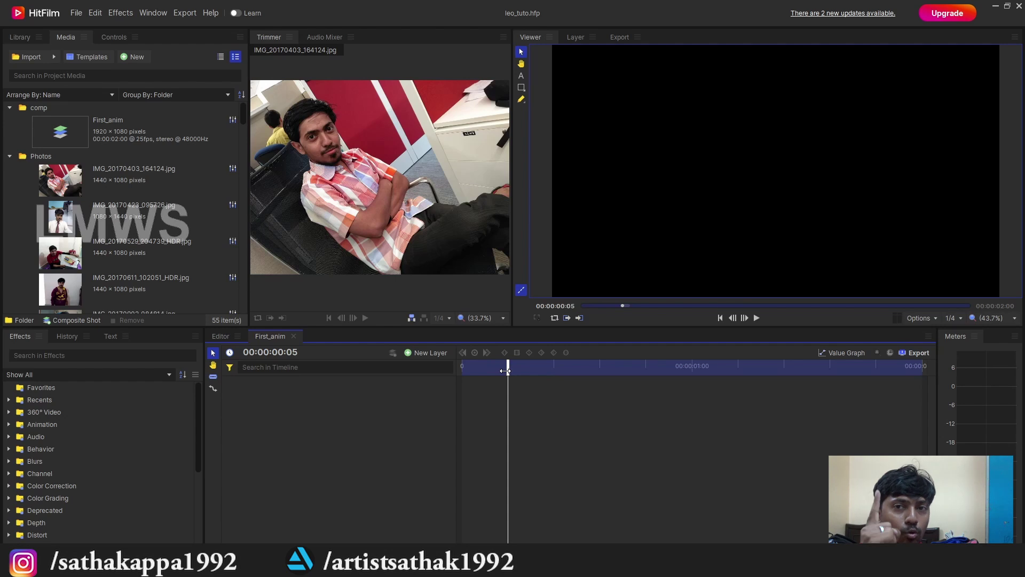
{"action": "left_click_drag", "start_coordinate": [505, 370], "coordinate": [462, 371]}
{"action": "left_click", "coordinate": [132, 179]}
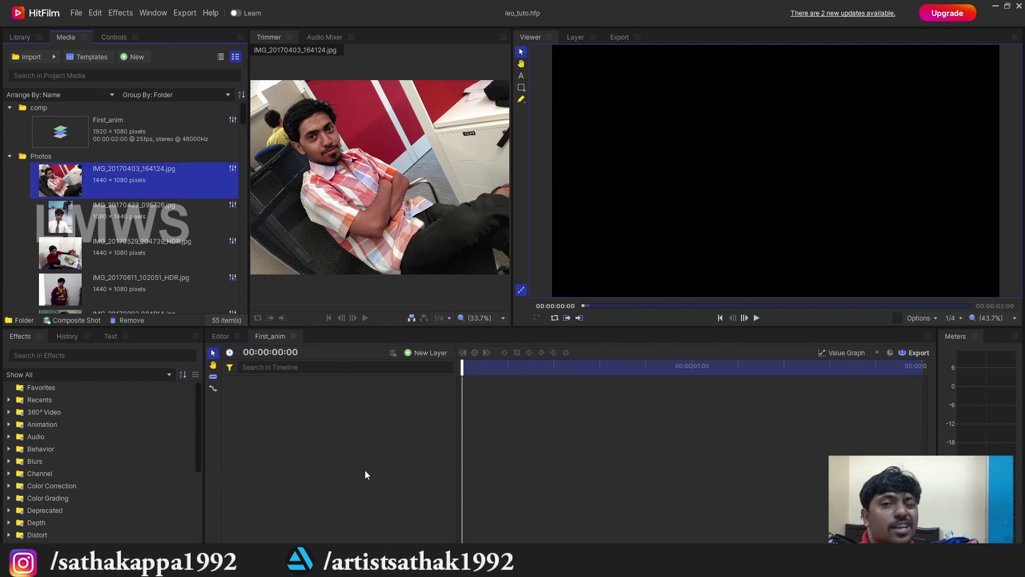
Step: Import New Project.jpg into the comp folder and add it as a layer to the First_anim timeline
{"action": "left_click", "coordinate": [10, 108]}
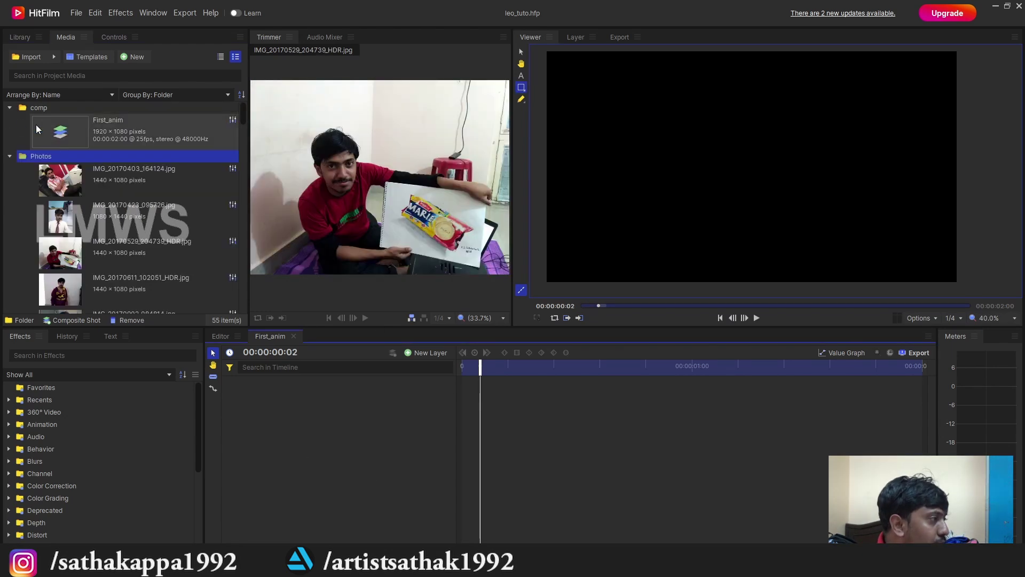
{"action": "left_click", "coordinate": [10, 108]}
{"action": "left_click", "coordinate": [9, 119]}
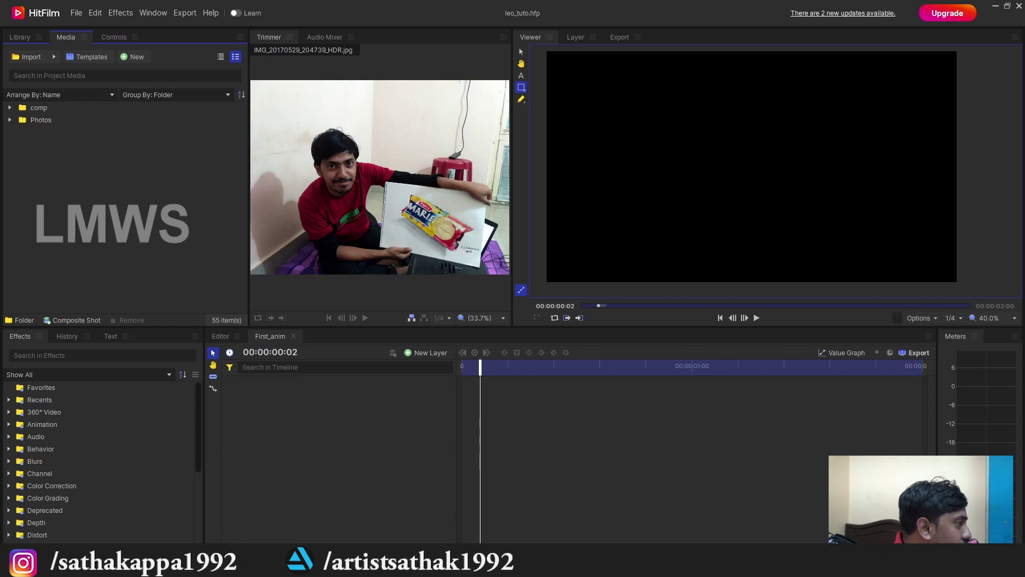
{"action": "left_click_drag", "start_coordinate": [155, 0], "coordinate": [53, 111]}
{"action": "scroll", "coordinate": [377, 191], "scroll_direction": "up", "scroll_amount": 1}
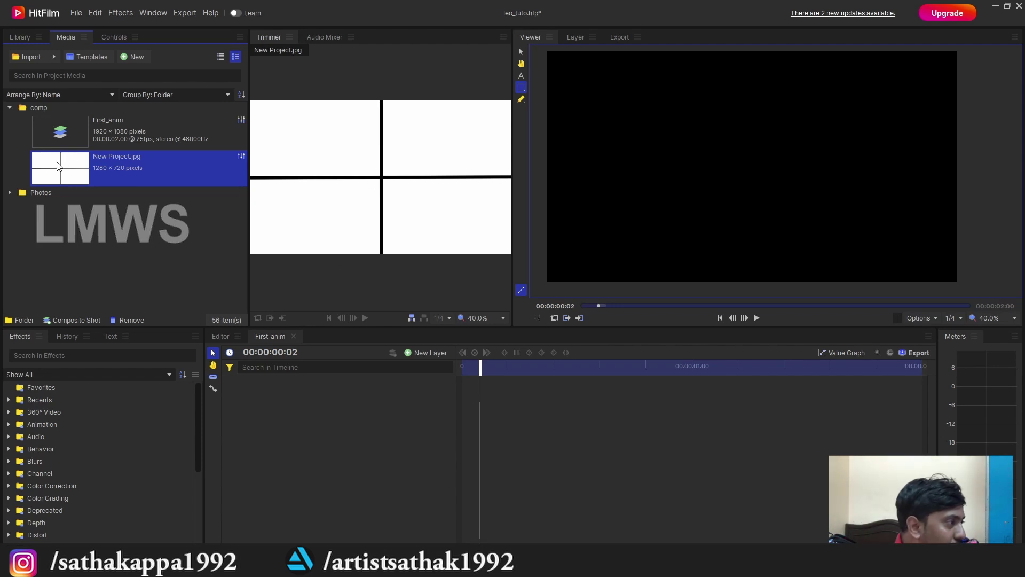
{"action": "left_click_drag", "start_coordinate": [59, 167], "coordinate": [316, 421]}
{"action": "scroll", "coordinate": [675, 230], "scroll_direction": "down", "scroll_amount": 1}
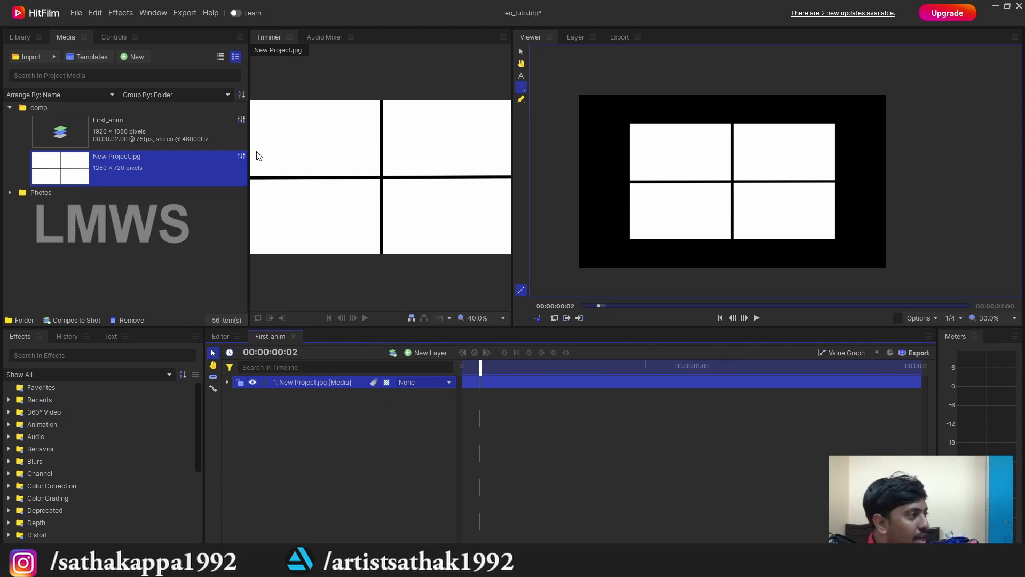
Step: Set the New Project.jpg layer's scale to 150% and save the project
{"action": "left_click", "coordinate": [114, 35]}
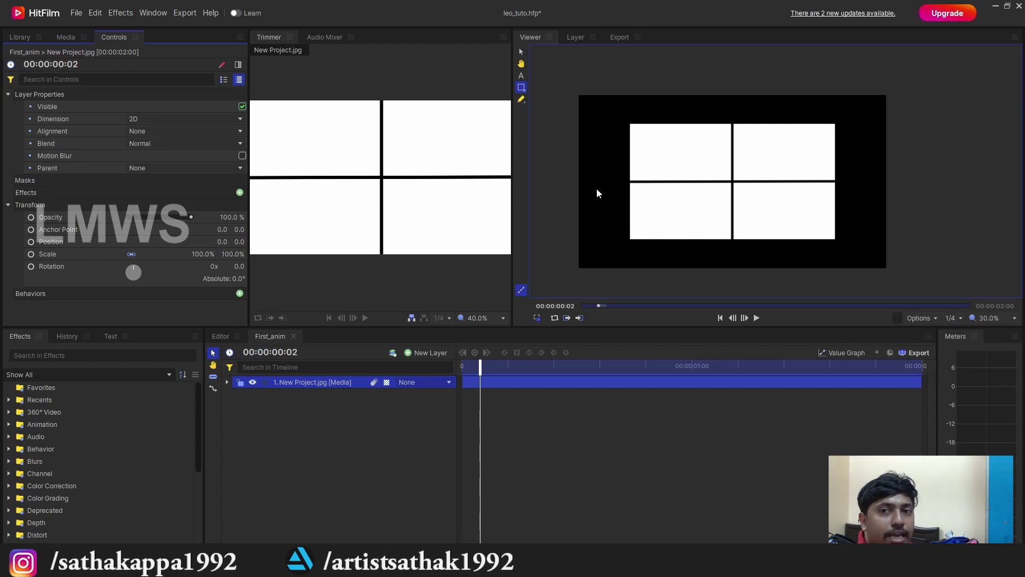
{"action": "left_click", "coordinate": [203, 254]}
{"action": "type", "text": "150"}
{"action": "key", "text": "Return"}
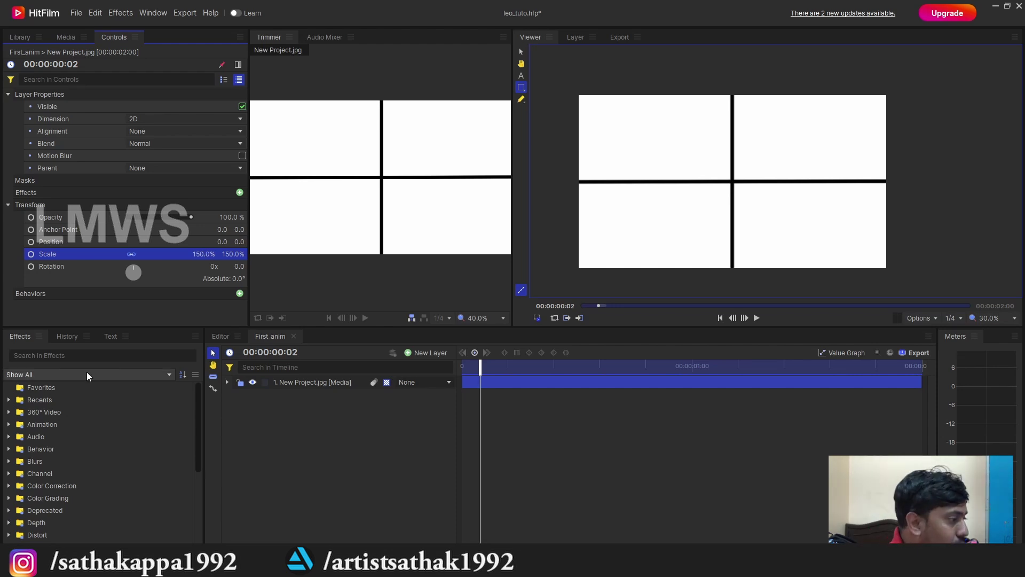
{"action": "left_click", "coordinate": [323, 383]}
{"action": "key", "text": "ctrl+s"}
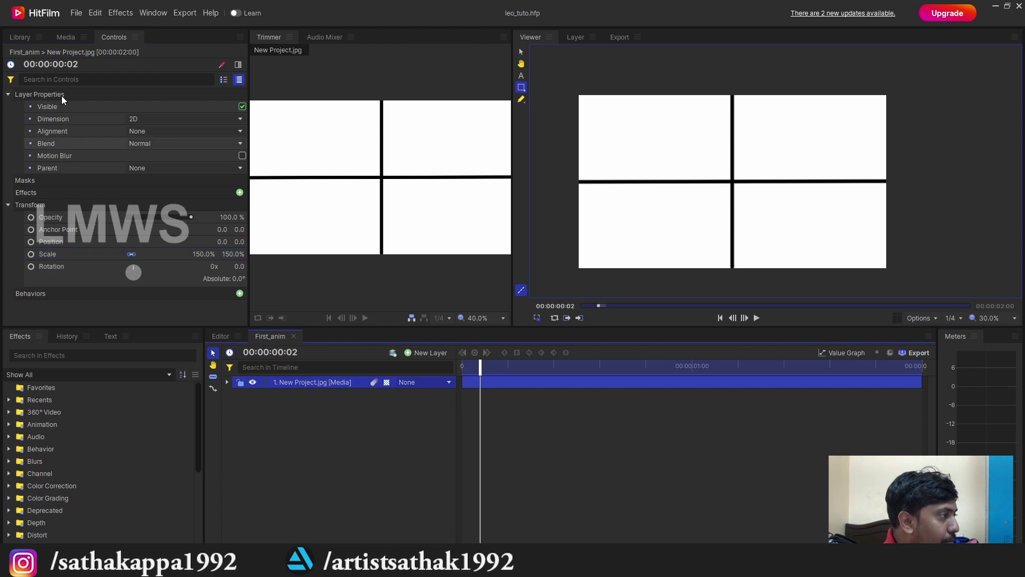
{"action": "left_click", "coordinate": [64, 38]}
{"action": "left_click", "coordinate": [20, 39]}
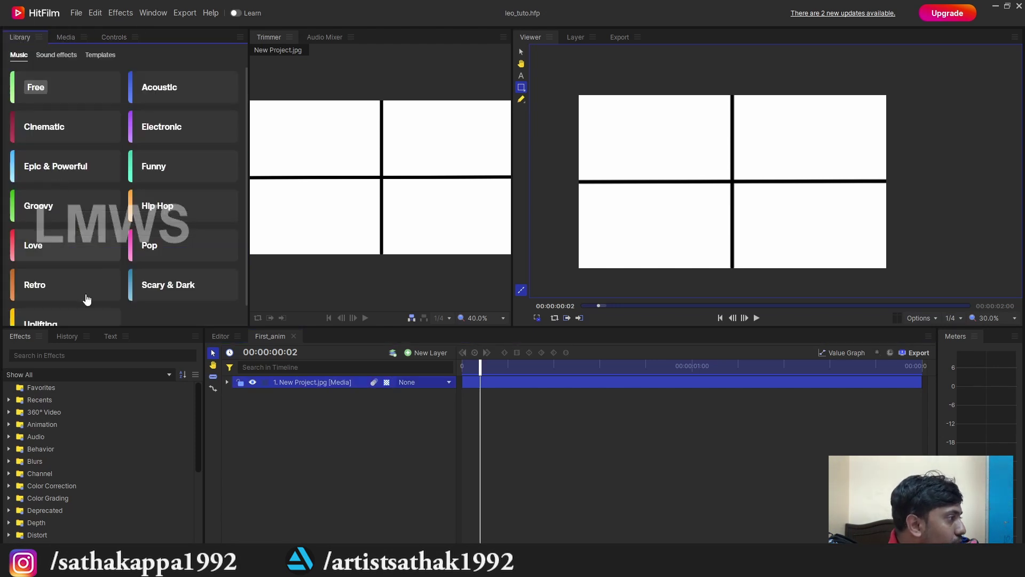
{"action": "left_click", "coordinate": [67, 37]}
{"action": "left_click", "coordinate": [112, 36]}
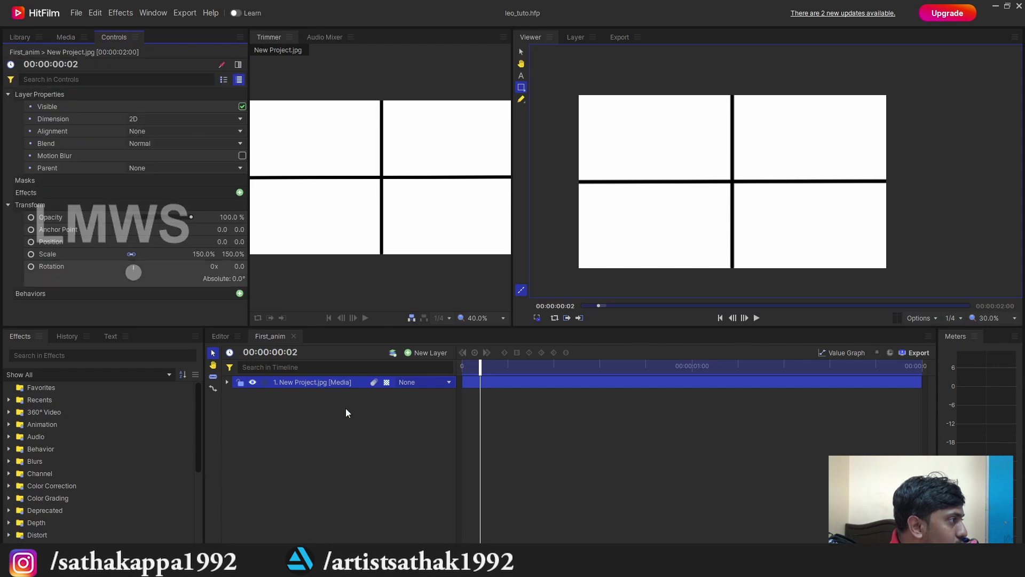
Step: Lower the New Project.jpg layer's opacity to 39% and save the project
{"action": "left_click", "coordinate": [313, 384]}
{"action": "left_click_drag", "start_coordinate": [163, 220], "coordinate": [155, 216]}
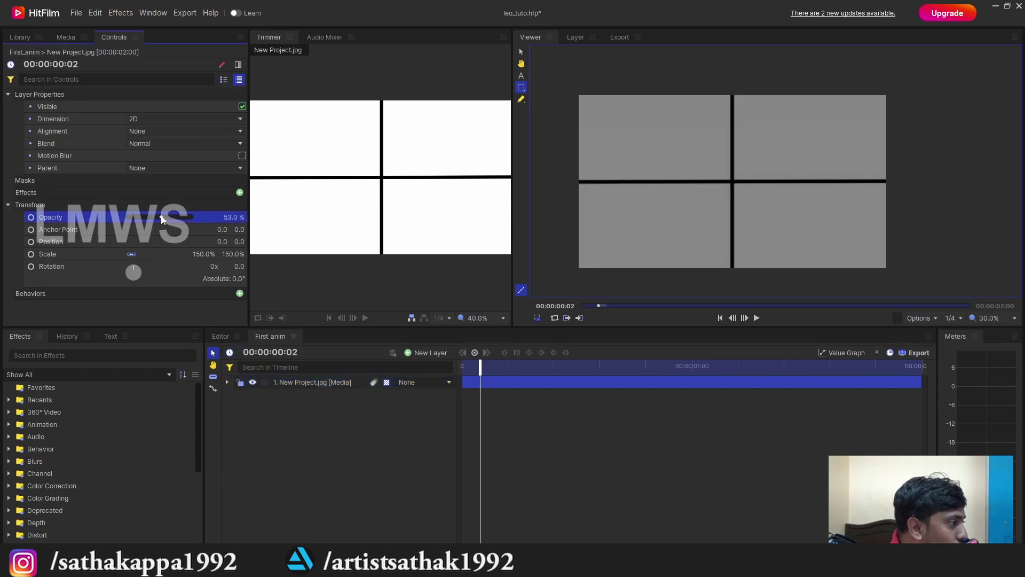
{"action": "left_click", "coordinate": [306, 421]}
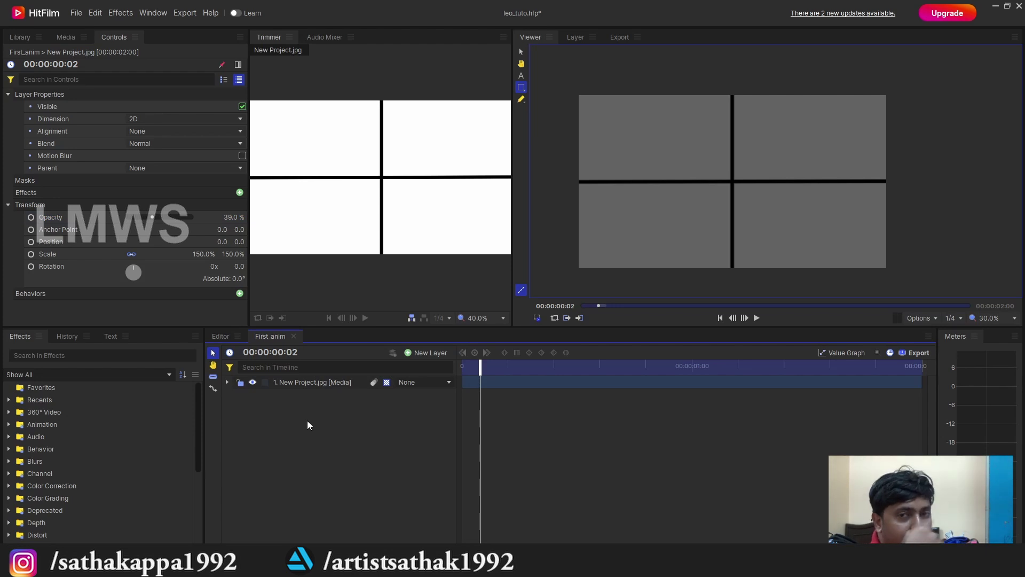
{"action": "key", "text": "ctrl+s"}
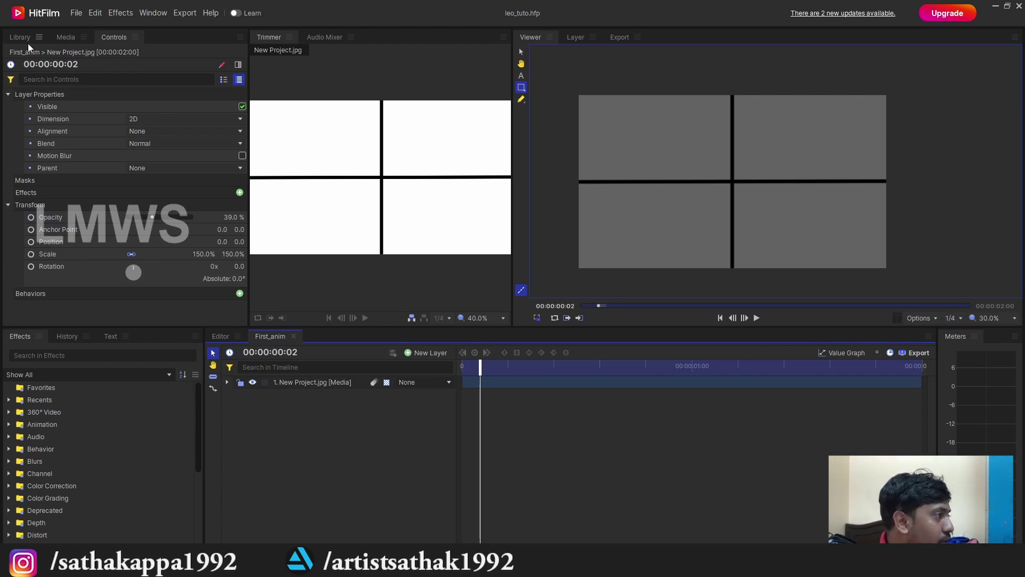
Step: Add IMG_20170403_164124.jpg beneath the New Project.jpg layer in First_anim and hide the New Project.jpg layer
{"action": "left_click", "coordinate": [61, 37]}
{"action": "left_click", "coordinate": [10, 192]}
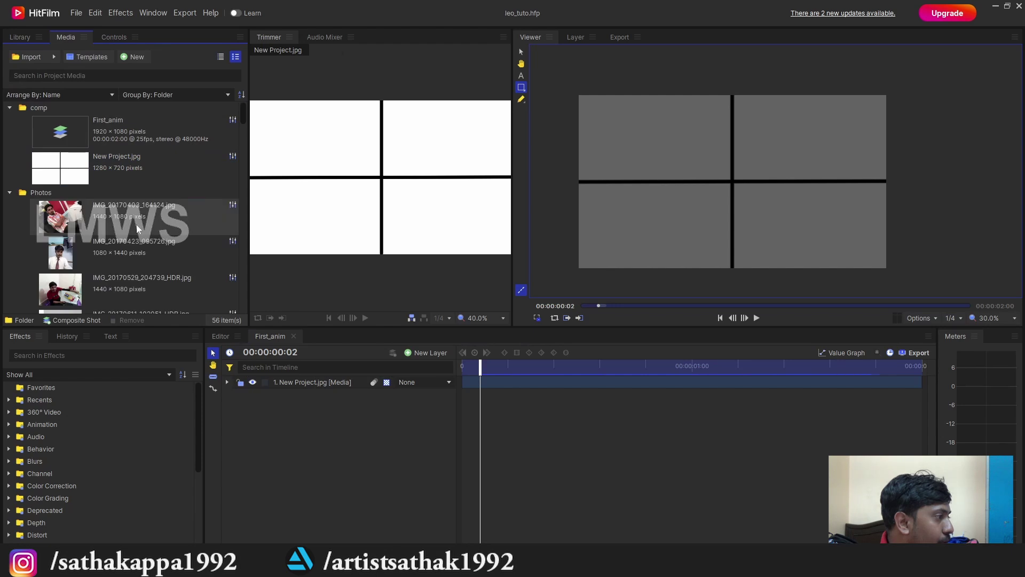
{"action": "left_click_drag", "start_coordinate": [128, 224], "coordinate": [323, 392]}
{"action": "scroll", "coordinate": [681, 142], "scroll_direction": "down", "scroll_amount": 2}
{"action": "left_click", "coordinate": [253, 382]}
Step: Enlarge the IMG_20170403_164124.jpg layer well beyond the composite frame, scaling it from its lower corner with the Selection tool
{"action": "key", "text": "plus"}
{"action": "key", "text": "plus"}
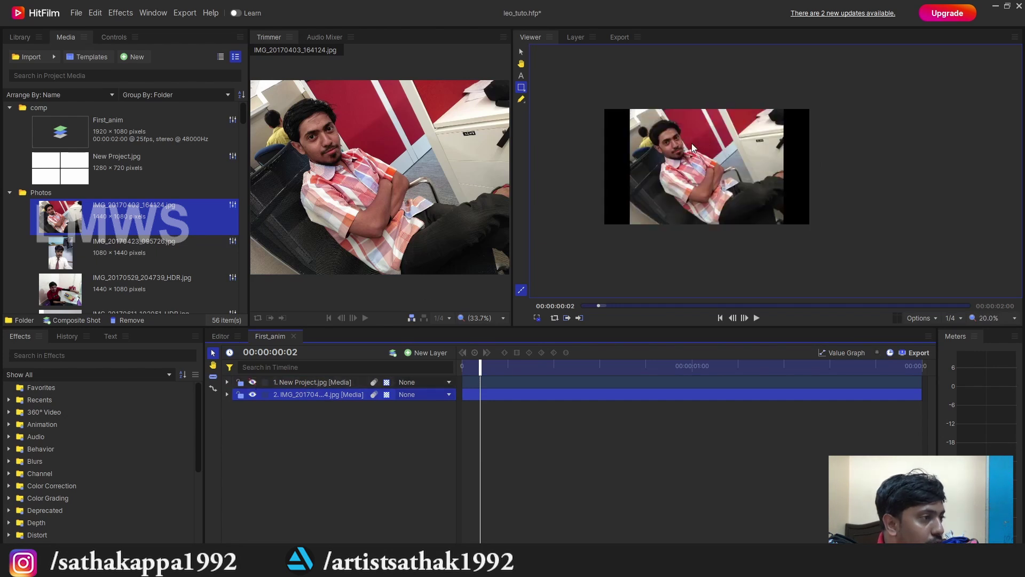
{"action": "left_click", "coordinate": [521, 53]}
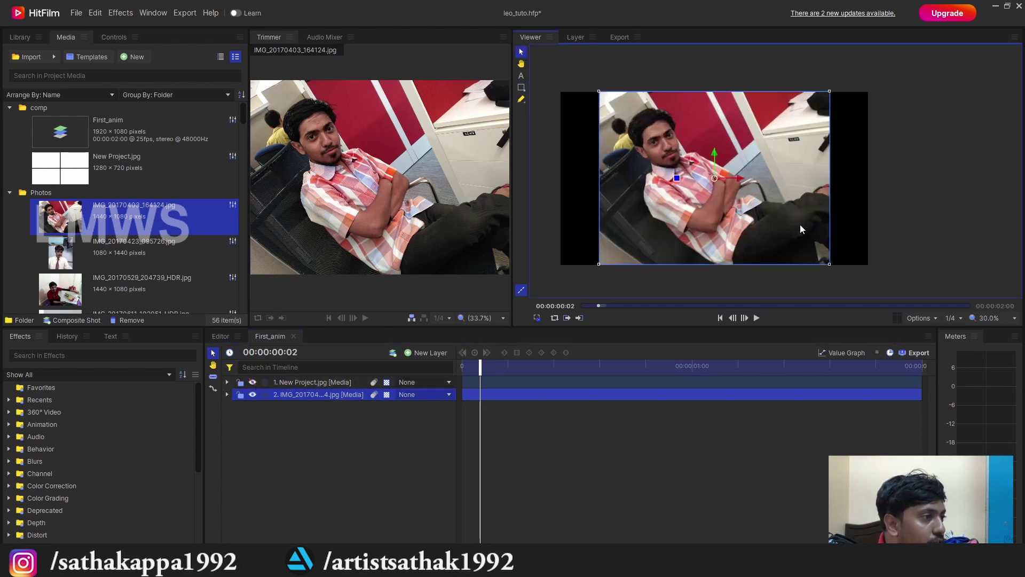
{"action": "scroll", "coordinate": [800, 223], "scroll_direction": "down", "scroll_amount": 2}
{"action": "scroll", "coordinate": [798, 245], "scroll_direction": "up", "scroll_amount": 1}
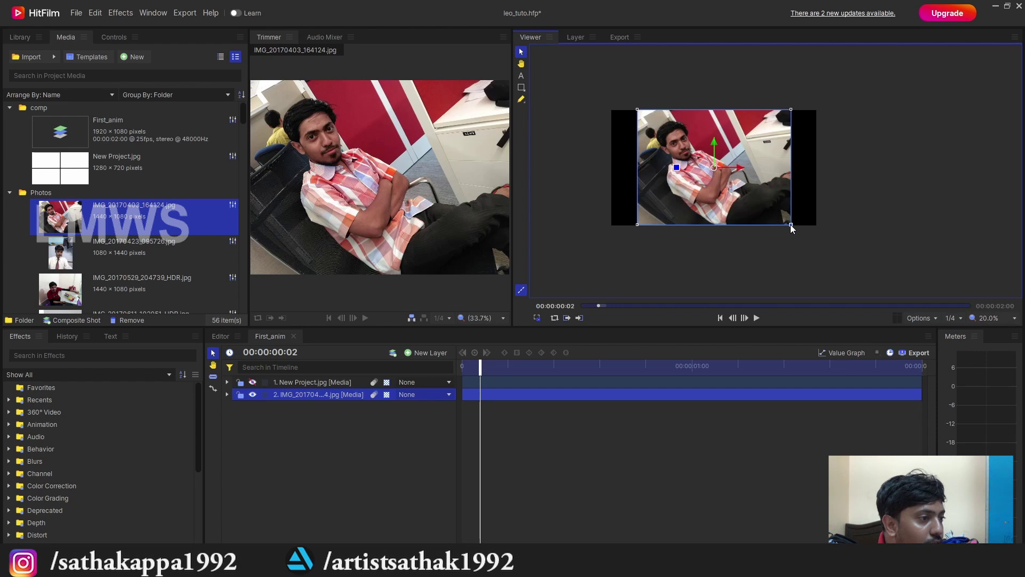
{"action": "left_click_drag", "start_coordinate": [791, 224], "coordinate": [983, 333]}
Step: Lock the New Project.jpg layer and shift the enlarged photo diagonally downward so the face fills the frame
{"action": "left_click_drag", "start_coordinate": [757, 170], "coordinate": [858, 246]}
{"action": "key", "text": "ctrl+z"}
{"action": "left_click", "coordinate": [240, 383]}
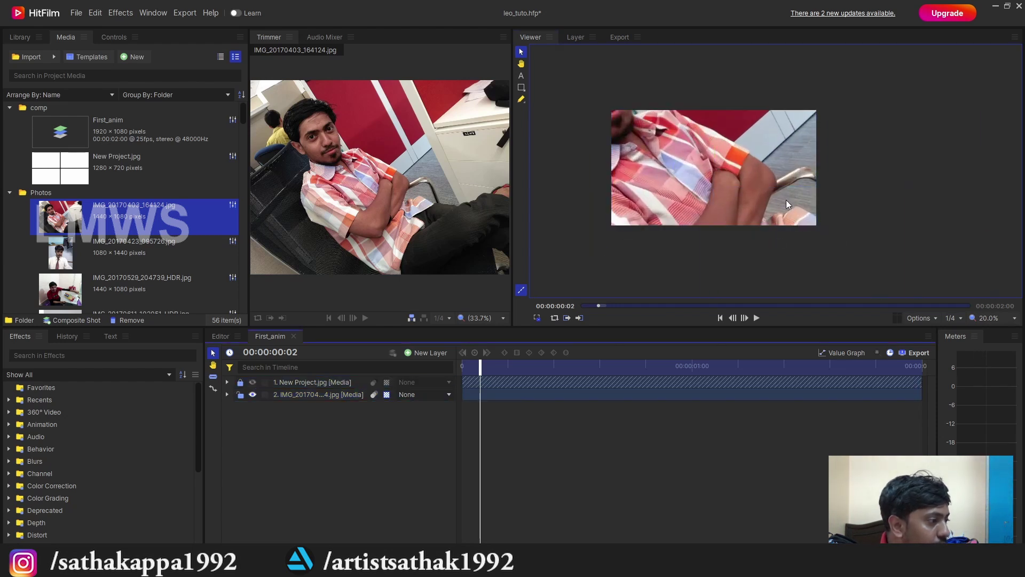
{"action": "left_click", "coordinate": [355, 394]}
{"action": "left_click_drag", "start_coordinate": [758, 171], "coordinate": [847, 226]}
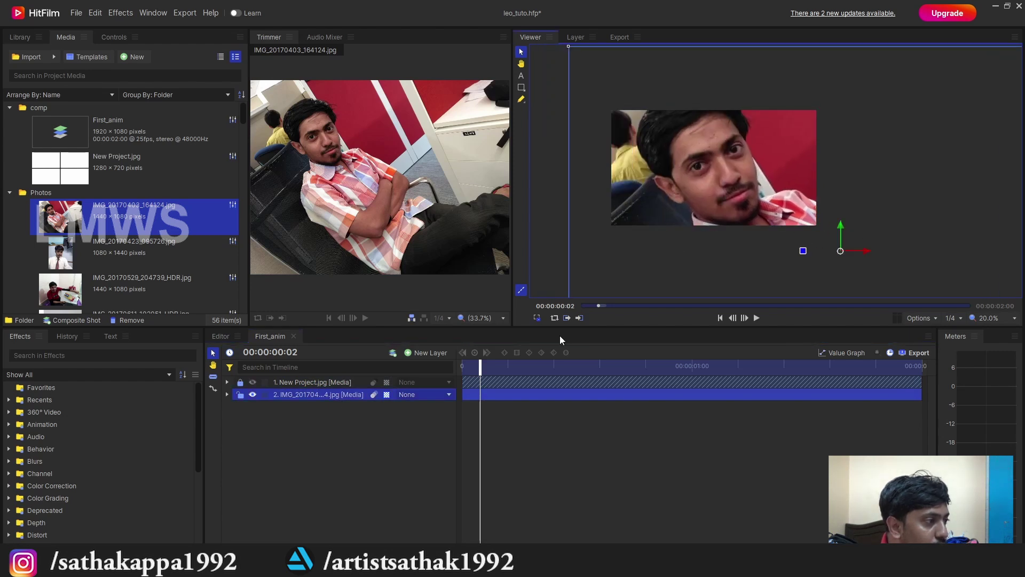
Step: Unlock and show the New Project.jpg guide, and rotate the photo layer slightly clockwise to level the face
{"action": "left_click", "coordinate": [240, 383]}
{"action": "left_click", "coordinate": [291, 395]}
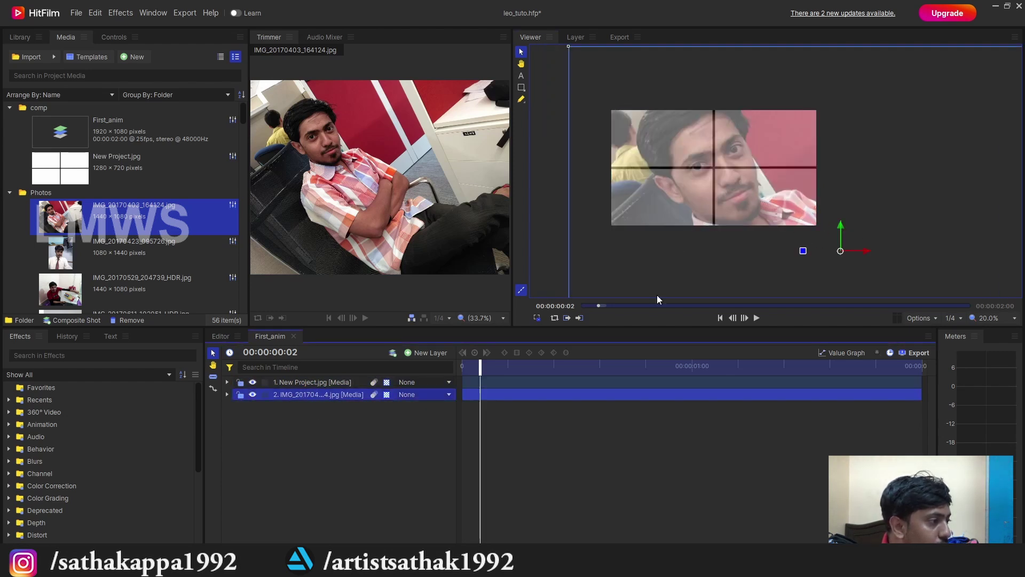
{"action": "left_click_drag", "start_coordinate": [804, 251], "coordinate": [865, 225]}
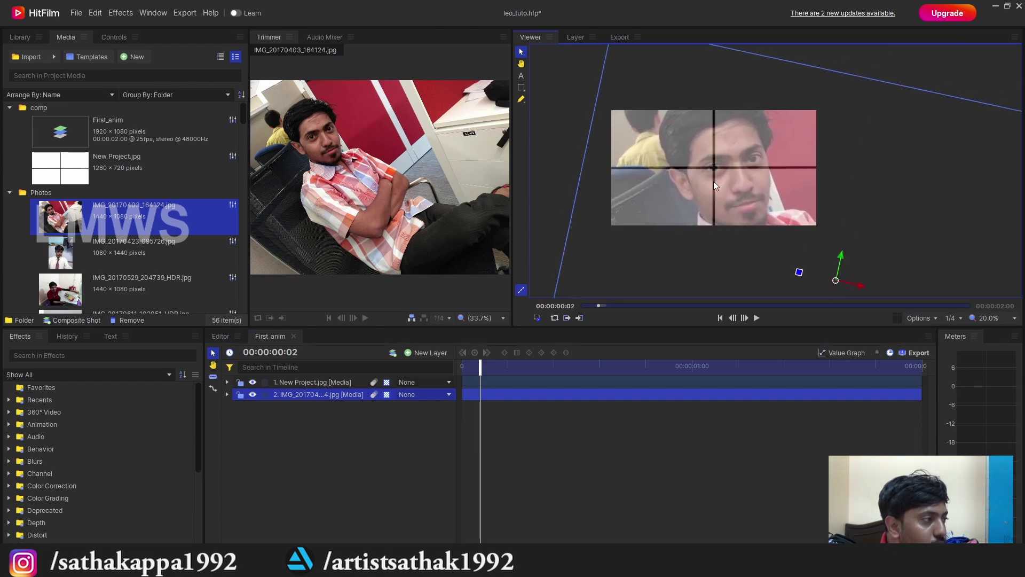
Step: Browse the photos in the Photos folder and preview several, including IMG_20170902_084814.jpg and IMG_20191212_083232.jpg
{"action": "scroll", "coordinate": [714, 181], "scroll_direction": "down", "scroll_amount": 2}
{"action": "scroll", "coordinate": [142, 231], "scroll_direction": "down", "scroll_amount": 3}
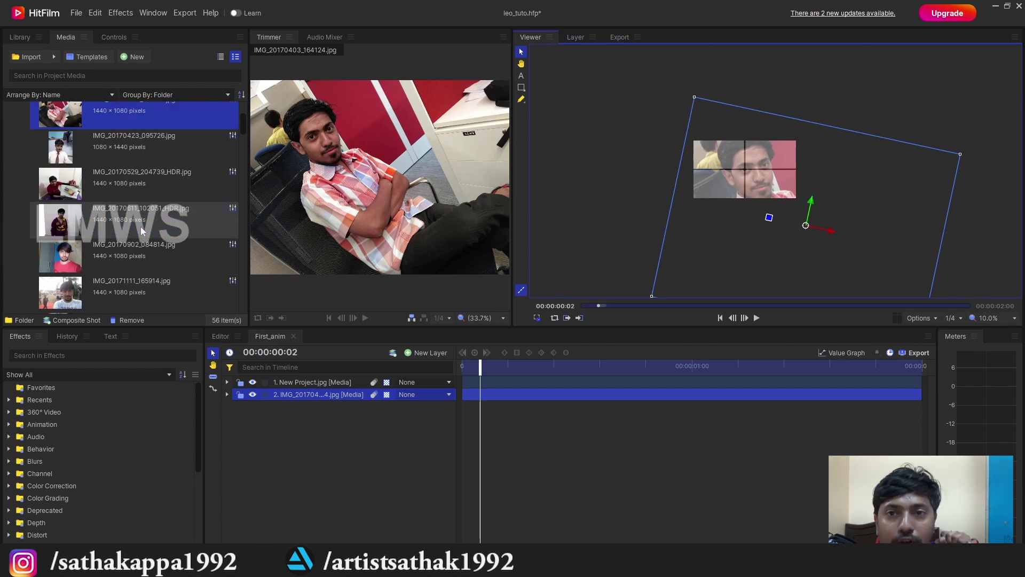
{"action": "left_click", "coordinate": [120, 262]}
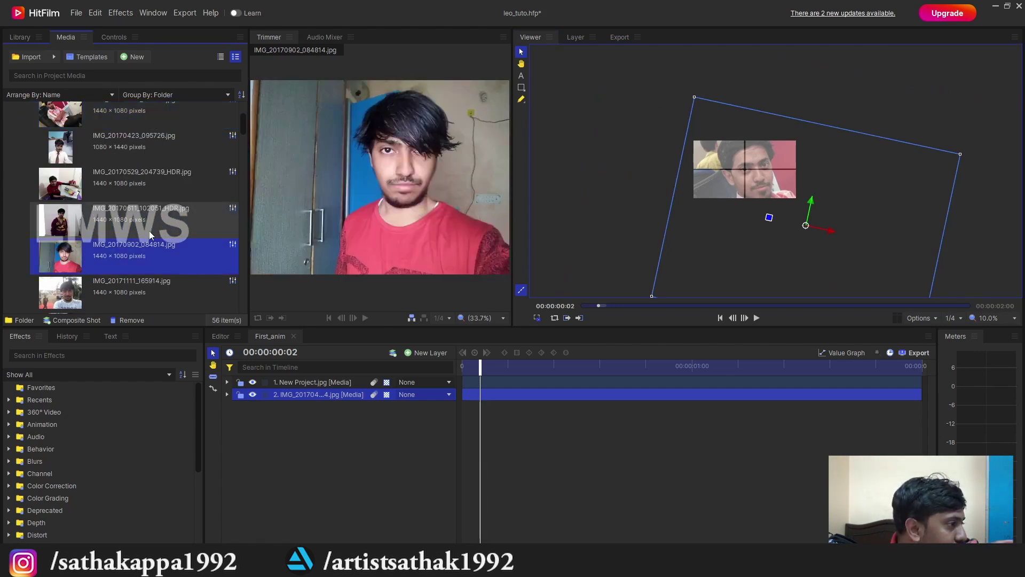
{"action": "scroll", "coordinate": [152, 230], "scroll_direction": "down", "scroll_amount": 3}
{"action": "key", "text": "Down"}
{"action": "key", "text": "Down"}
{"action": "key", "text": "Down"}
{"action": "key", "text": "Down"}
{"action": "key", "text": "Down"}
{"action": "key", "text": "Down"}
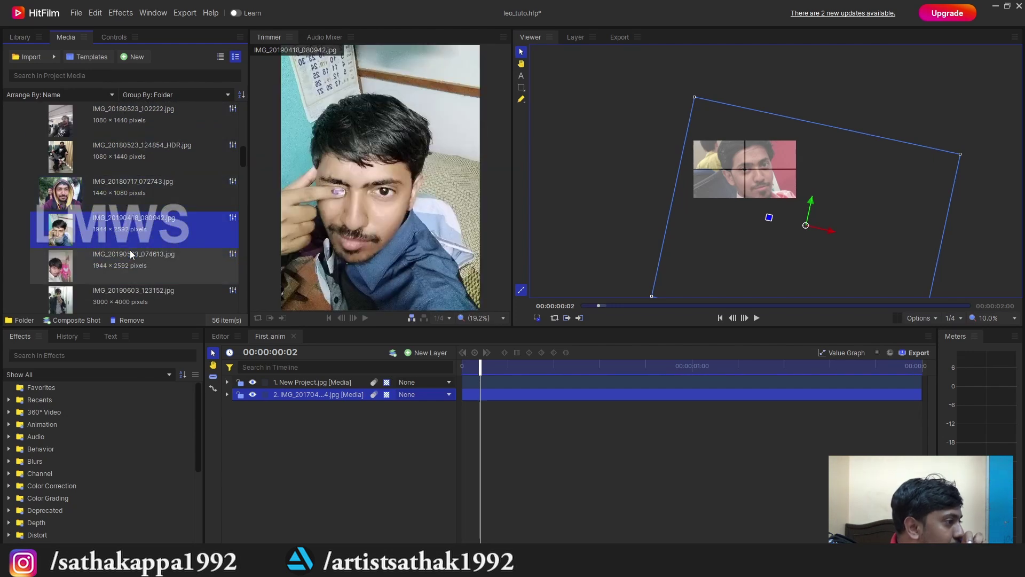
{"action": "left_click", "coordinate": [130, 255]}
{"action": "scroll", "coordinate": [134, 256], "scroll_direction": "down", "scroll_amount": 2}
{"action": "scroll", "coordinate": [133, 272], "scroll_direction": "down", "scroll_amount": 3}
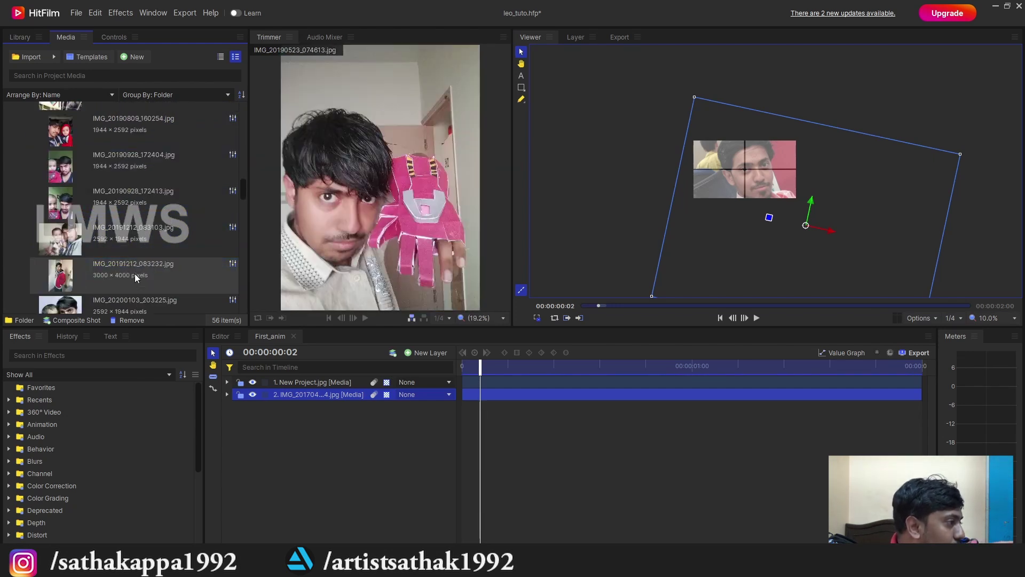
{"action": "left_click", "coordinate": [129, 264]}
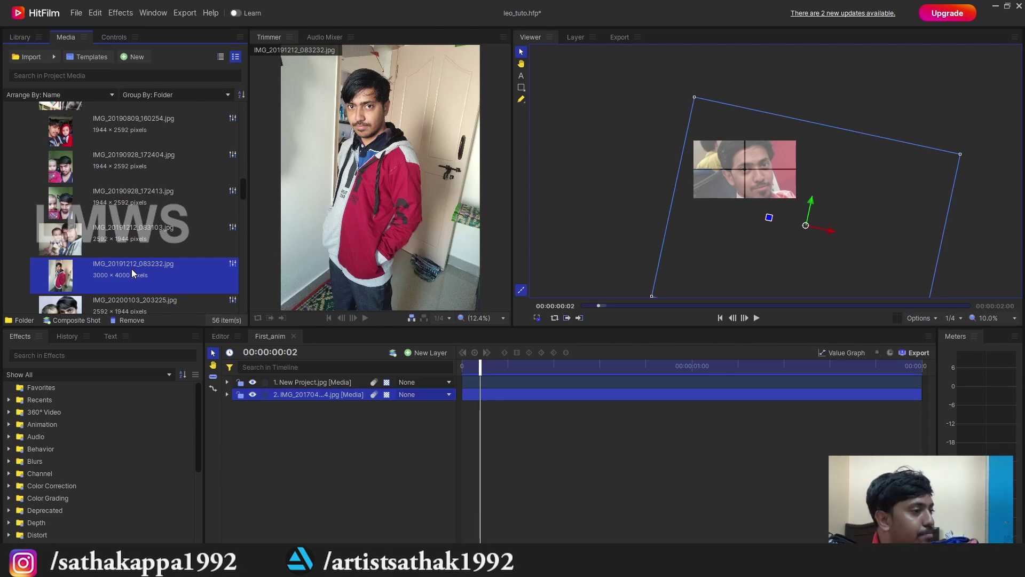
{"action": "scroll", "coordinate": [138, 227], "scroll_direction": "up", "scroll_amount": 10}
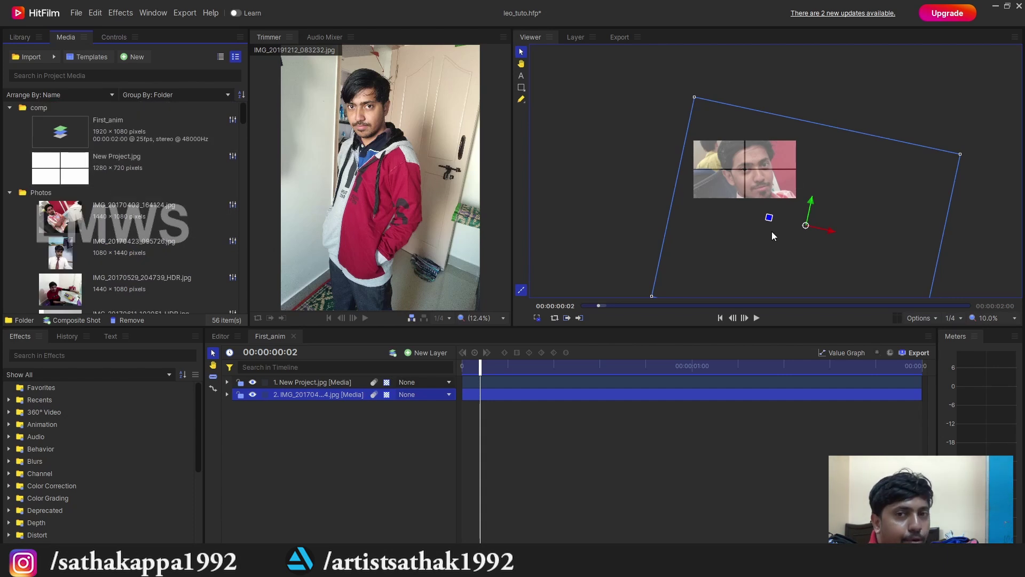
Step: Enlarge the IMG_20170403_164124.jpg layer further, place its eye on the guide's centre cross, and save the project
{"action": "scroll", "coordinate": [791, 177], "scroll_direction": "up", "scroll_amount": 2}
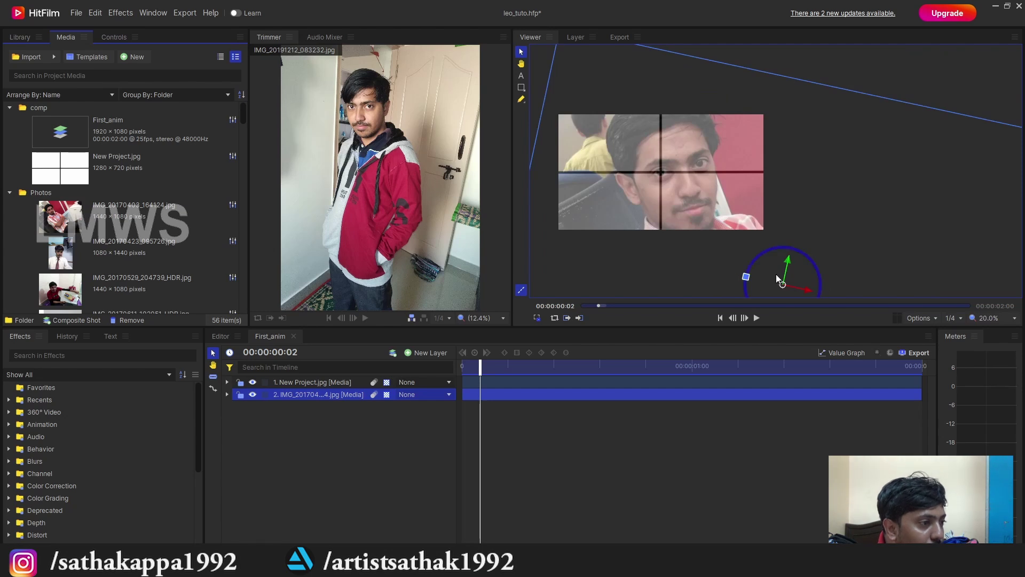
{"action": "scroll", "coordinate": [780, 185], "scroll_direction": "down", "scroll_amount": 2}
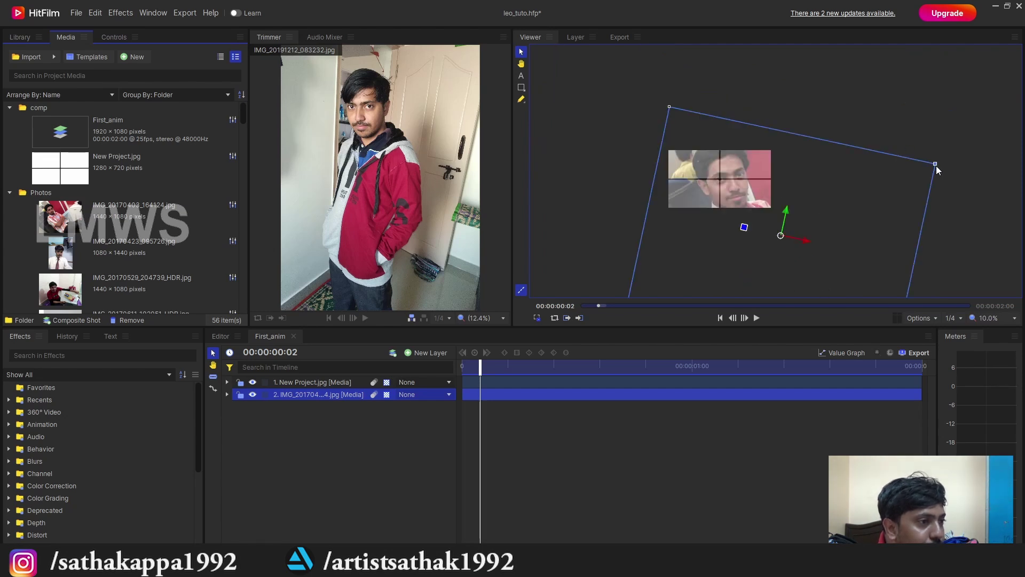
{"action": "left_click_drag", "start_coordinate": [935, 164], "coordinate": [1017, 125]}
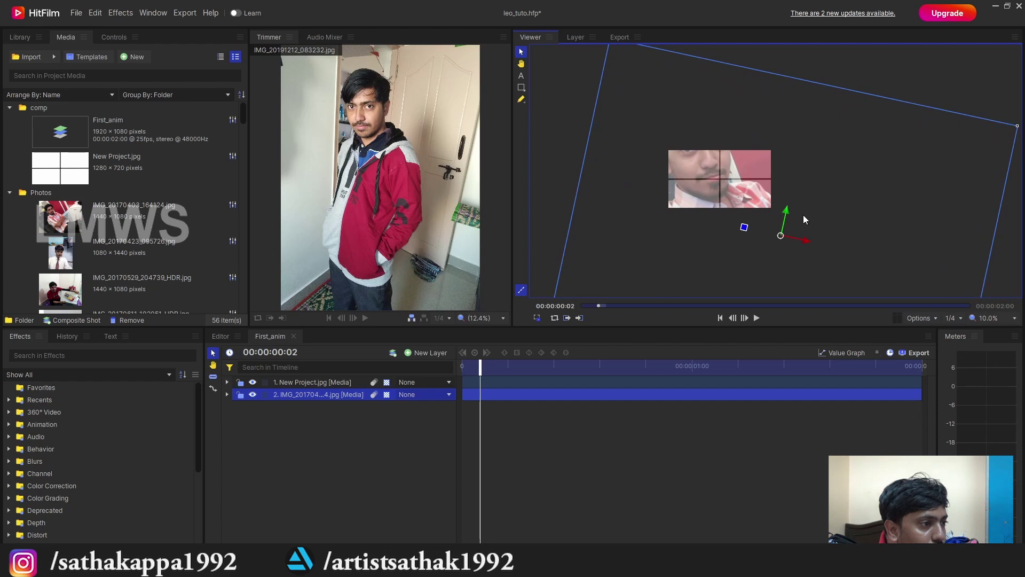
{"action": "left_click_drag", "start_coordinate": [804, 216], "coordinate": [836, 246]}
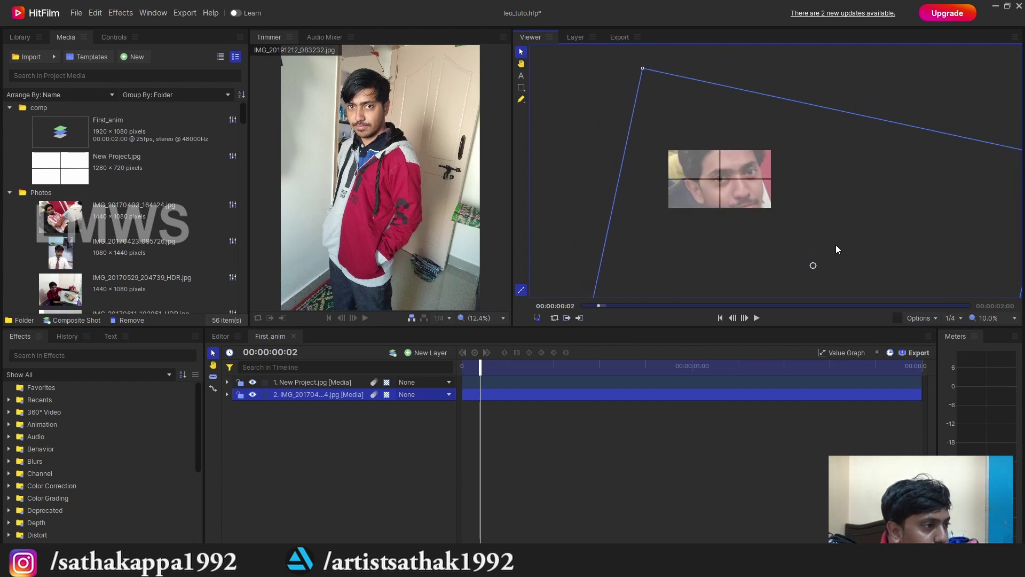
{"action": "scroll", "coordinate": [748, 170], "scroll_direction": "up", "scroll_amount": 3}
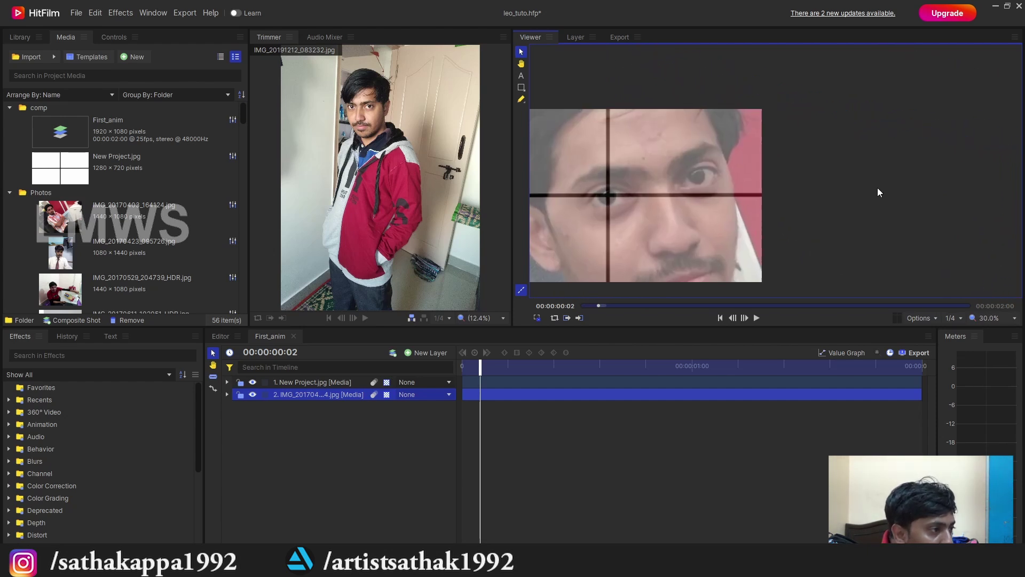
{"action": "key", "text": "ctrl+s"}
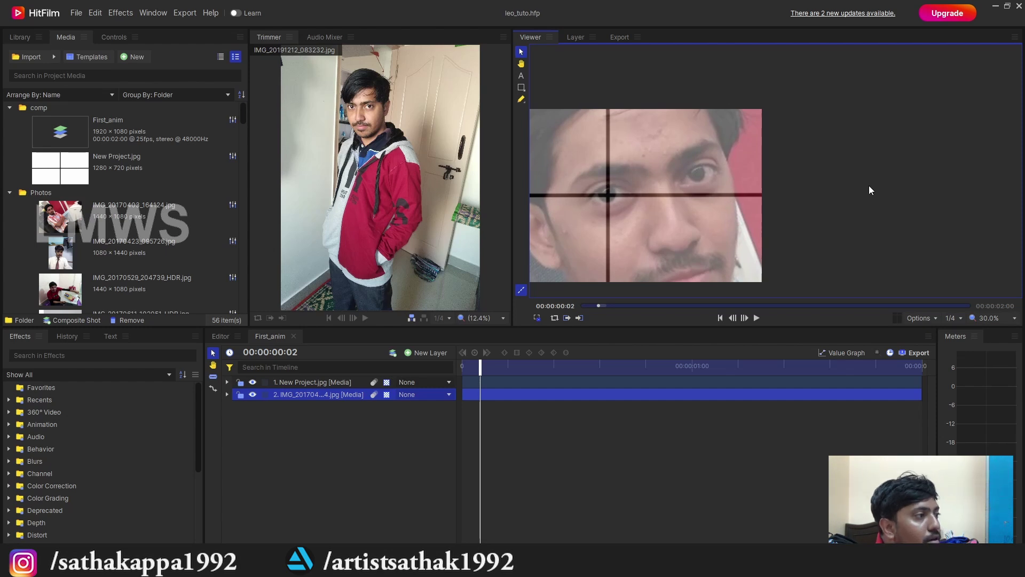
Step: Trim the IMG_20170403_164124.jpg layer to a single frame at the start of the timeline
{"action": "scroll", "coordinate": [869, 184], "scroll_direction": "down", "scroll_amount": 3}
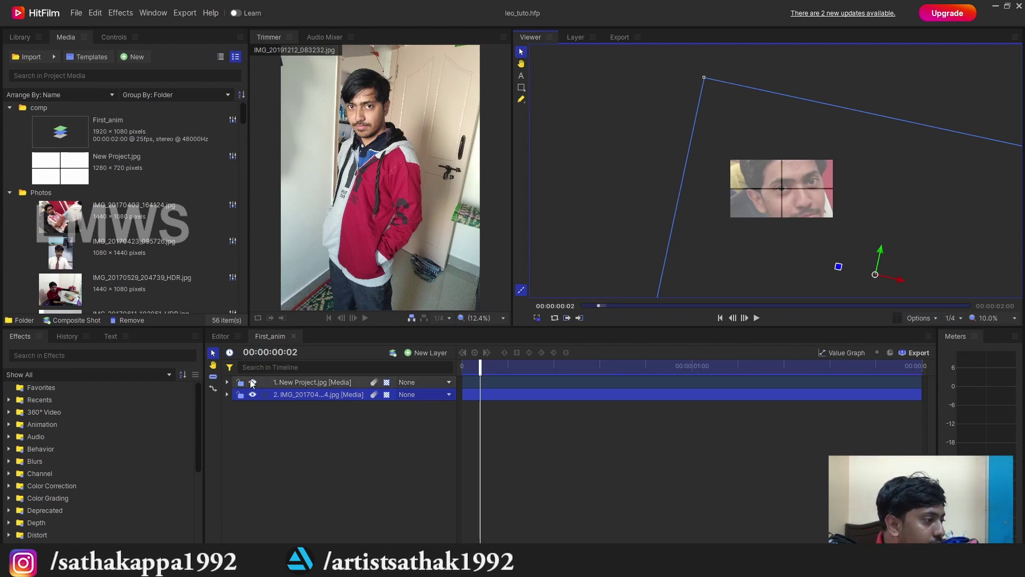
{"action": "left_click", "coordinate": [918, 395]}
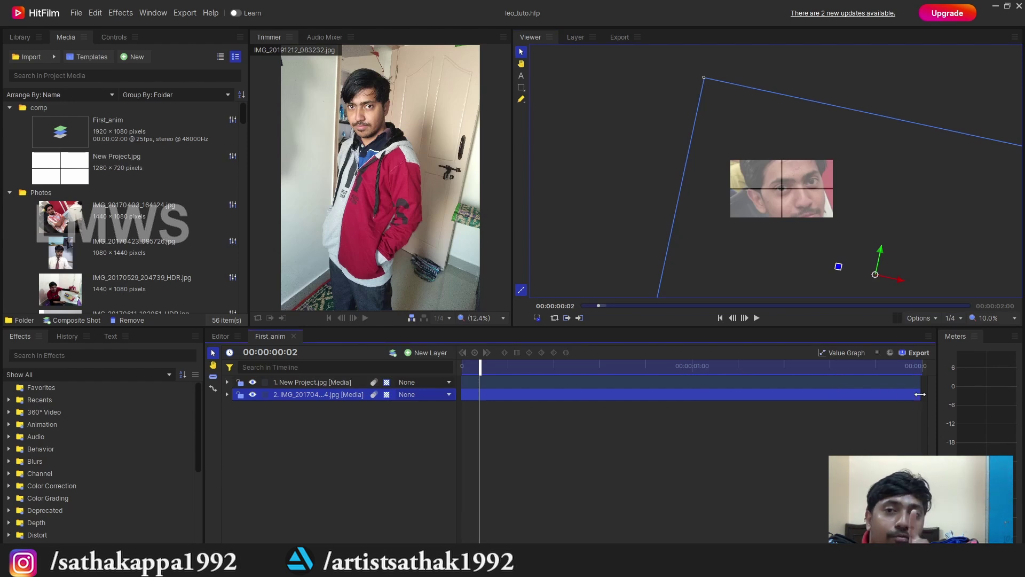
{"action": "left_click_drag", "start_coordinate": [917, 394], "coordinate": [470, 393]}
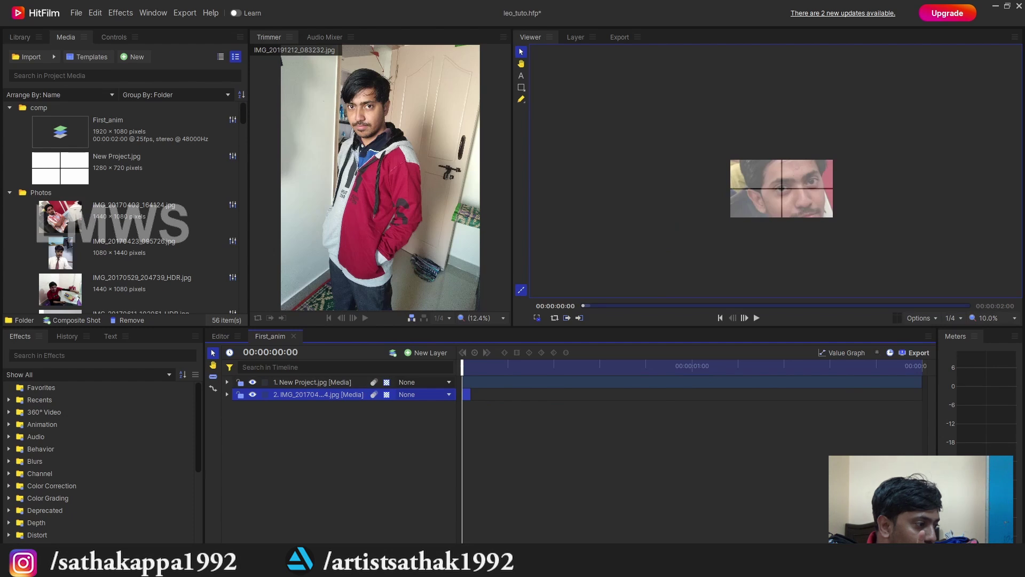
{"action": "key", "text": "="}
{"action": "key", "text": "="}
{"action": "key", "text": "="}
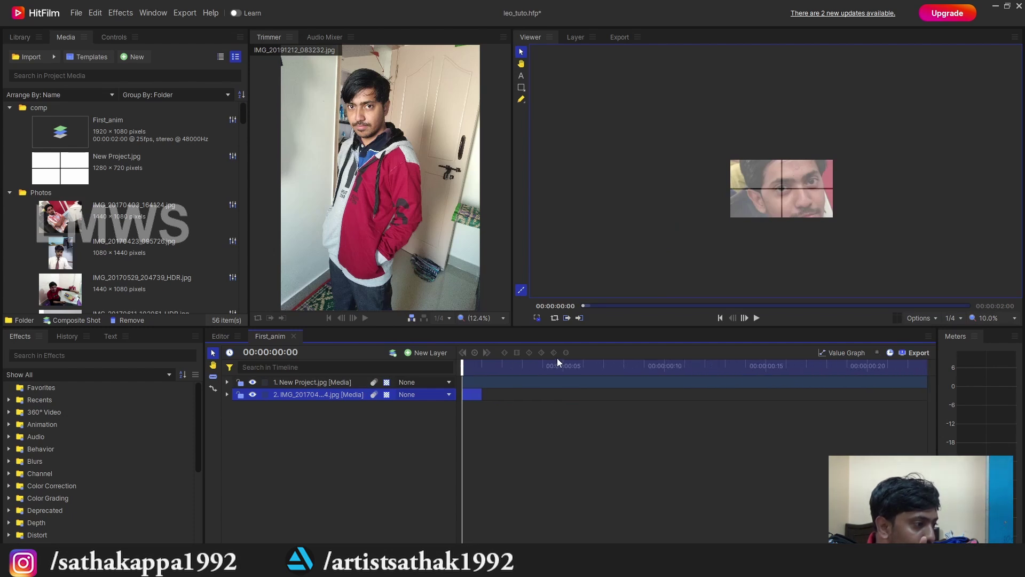
{"action": "left_click_drag", "start_coordinate": [483, 366], "coordinate": [454, 374]}
{"action": "left_click", "coordinate": [262, 429]}
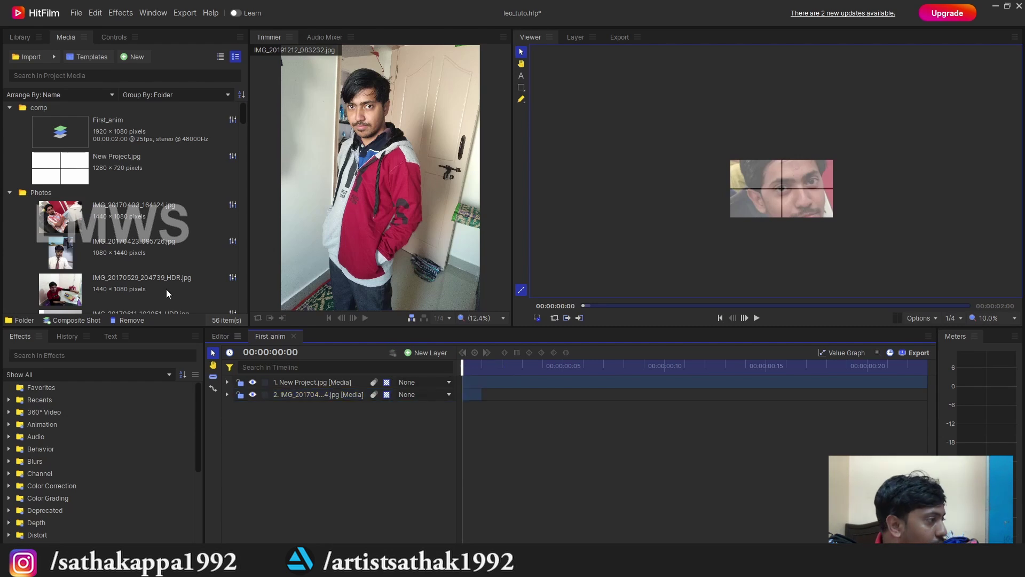
Step: Add IMG_20170423_095726.jpg as the bottom layer of First_anim and make it start at frame 00:00:00:01
{"action": "left_click", "coordinate": [135, 238]}
{"action": "left_click_drag", "start_coordinate": [134, 239], "coordinate": [304, 411]}
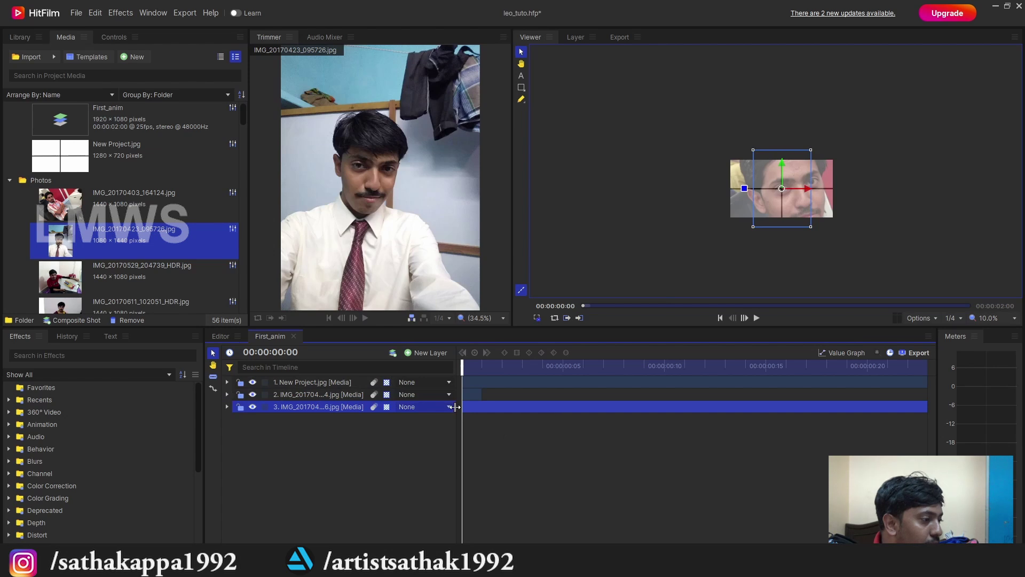
{"action": "left_click_drag", "start_coordinate": [463, 408], "coordinate": [482, 409]}
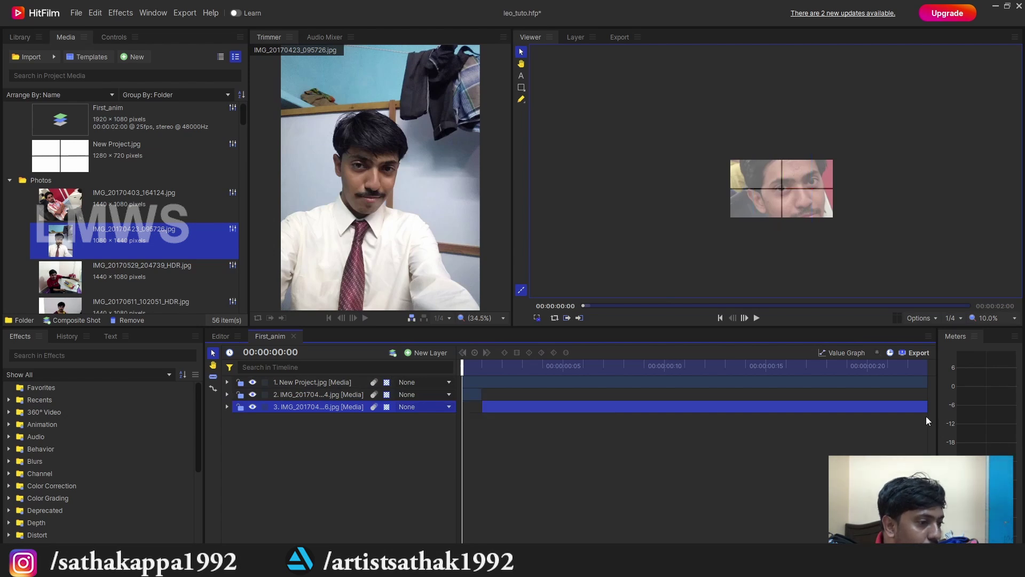
Step: Slice the IMG_20170423_095726.jpg layer at 00:00:00:02, delete the remaining piece to leave one frame, and save the project
{"action": "key", "text": "Right"}
{"action": "key", "text": "Right"}
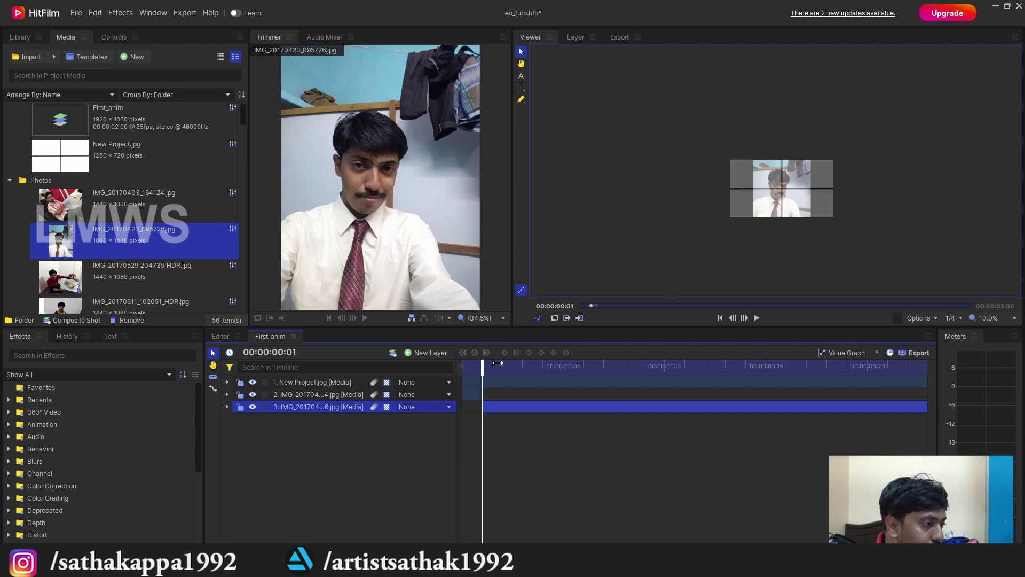
{"action": "left_click", "coordinate": [213, 376]}
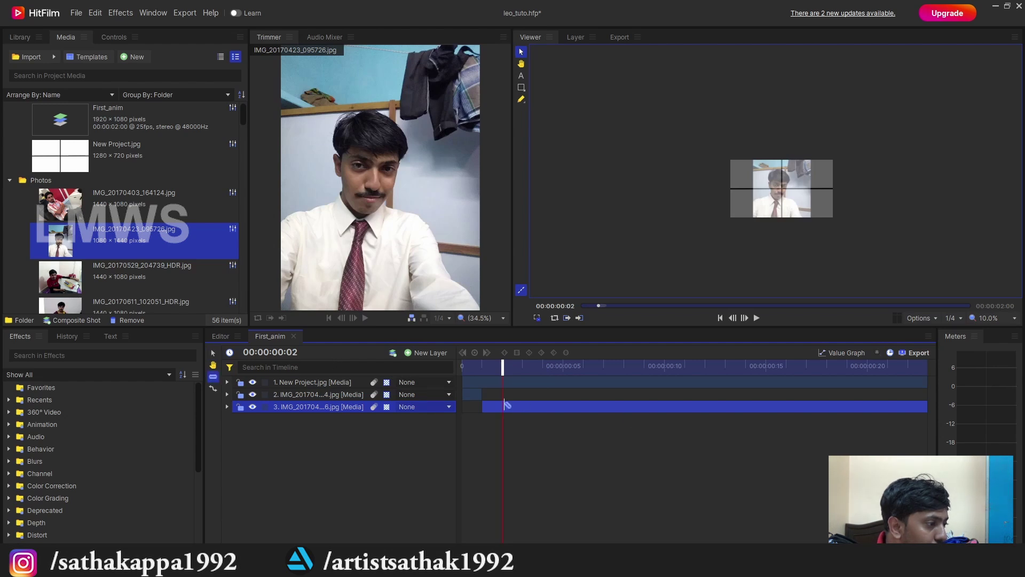
{"action": "left_click", "coordinate": [503, 406]}
{"action": "left_click", "coordinate": [213, 353]}
{"action": "left_click", "coordinate": [537, 421]}
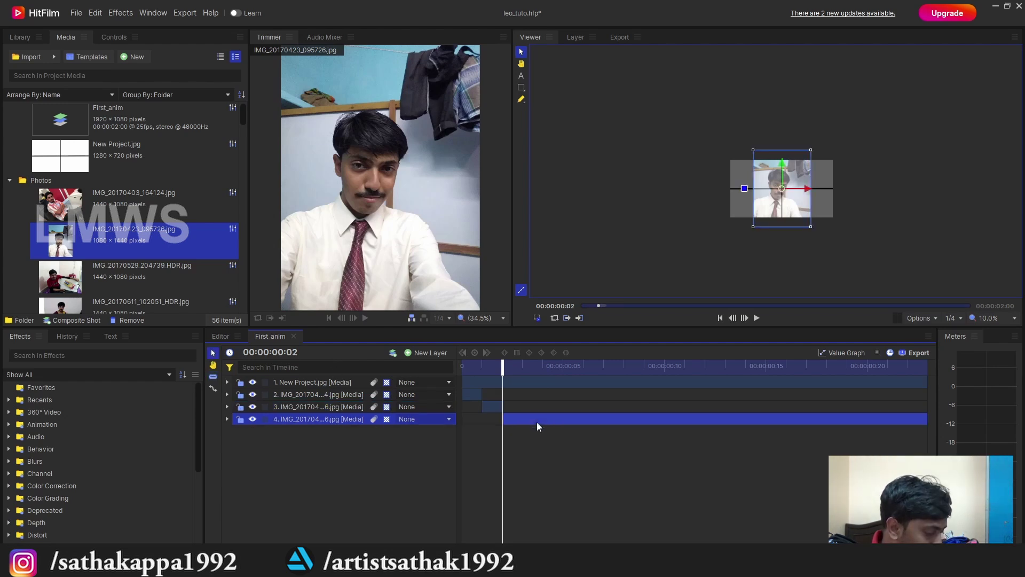
{"action": "key", "text": "Delete"}
{"action": "left_click", "coordinate": [482, 367]}
{"action": "key", "text": "ctrl+s"}
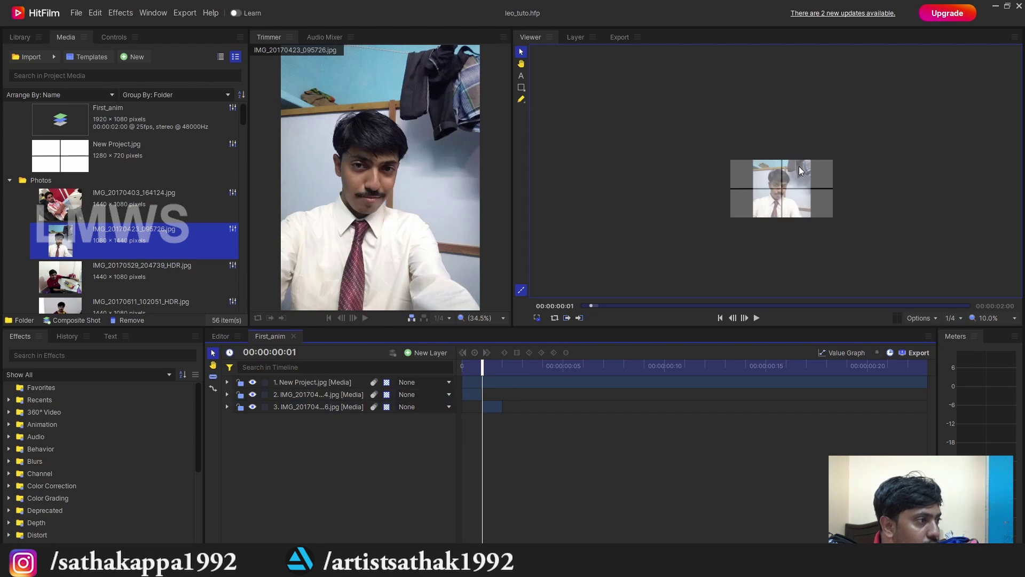
Step: Enlarge the IMG_20170423_095726.jpg layer at frame 00:00:00:01 until the face fills the composite frame
{"action": "scroll", "coordinate": [789, 179], "scroll_direction": "up", "scroll_amount": 3}
{"action": "left_click", "coordinate": [313, 408]}
{"action": "scroll", "coordinate": [692, 193], "scroll_direction": "down", "scroll_amount": 2}
{"action": "left_click_drag", "start_coordinate": [785, 126], "coordinate": [964, 10]}
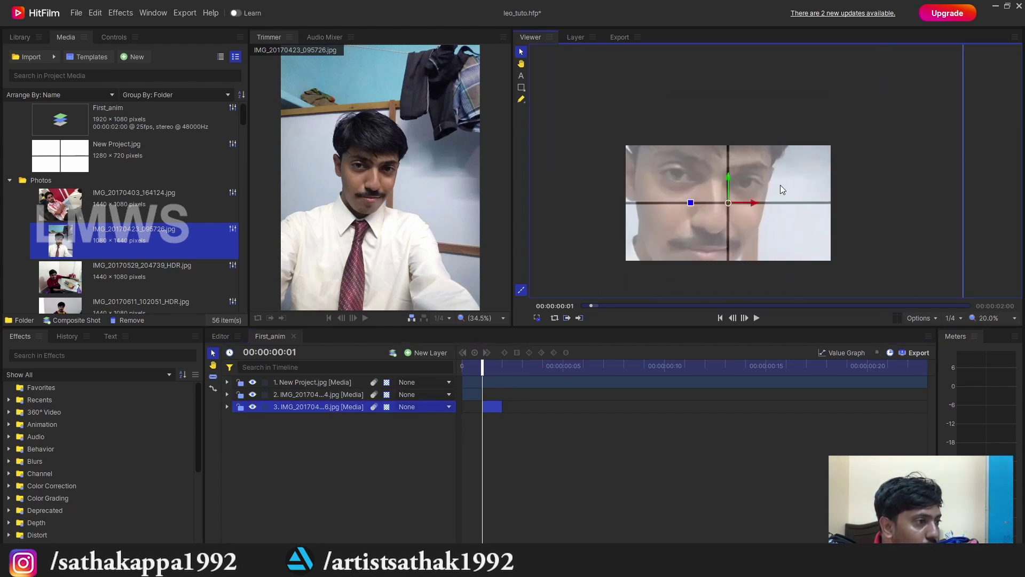
Step: Move the IMG_20170423_095726.jpg layer so that its eye sits on the guide's centre cross
{"action": "left_click_drag", "start_coordinate": [808, 204], "coordinate": [786, 226]}
{"action": "key", "text": "ctrl+z"}
{"action": "left_click", "coordinate": [356, 411]}
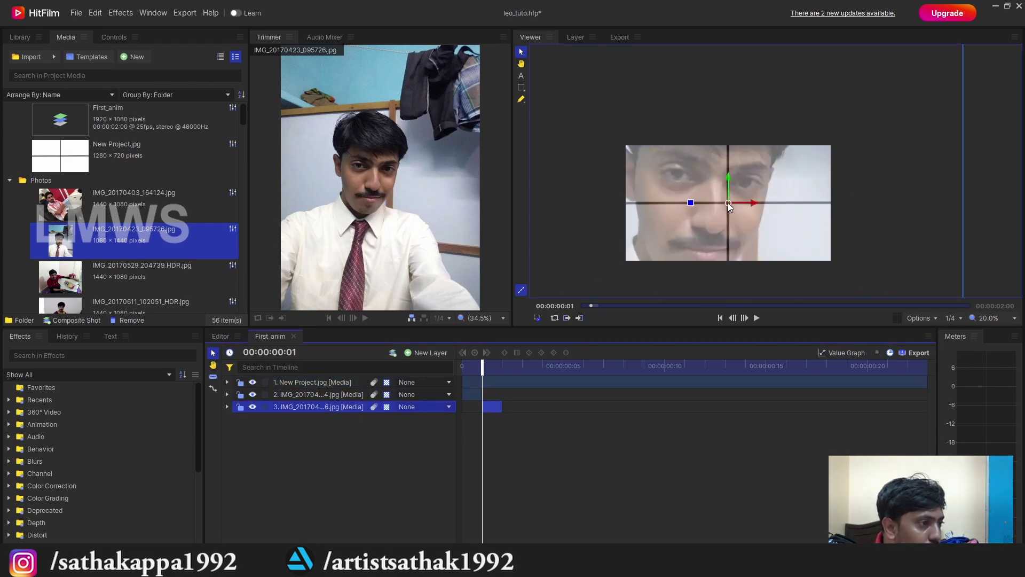
{"action": "left_click_drag", "start_coordinate": [729, 203], "coordinate": [711, 223]}
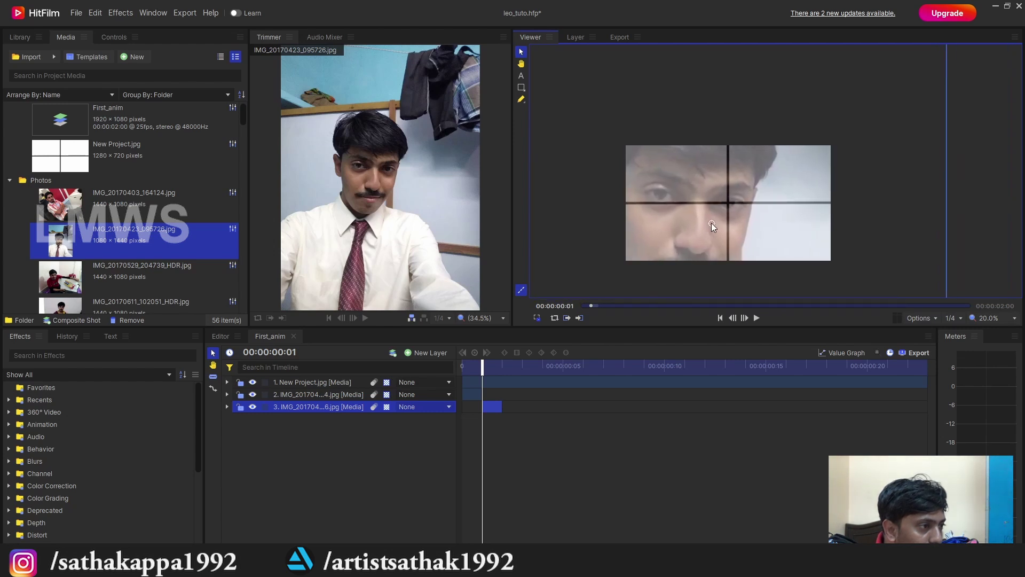
{"action": "scroll", "coordinate": [714, 225], "scroll_direction": "up", "scroll_amount": 2}
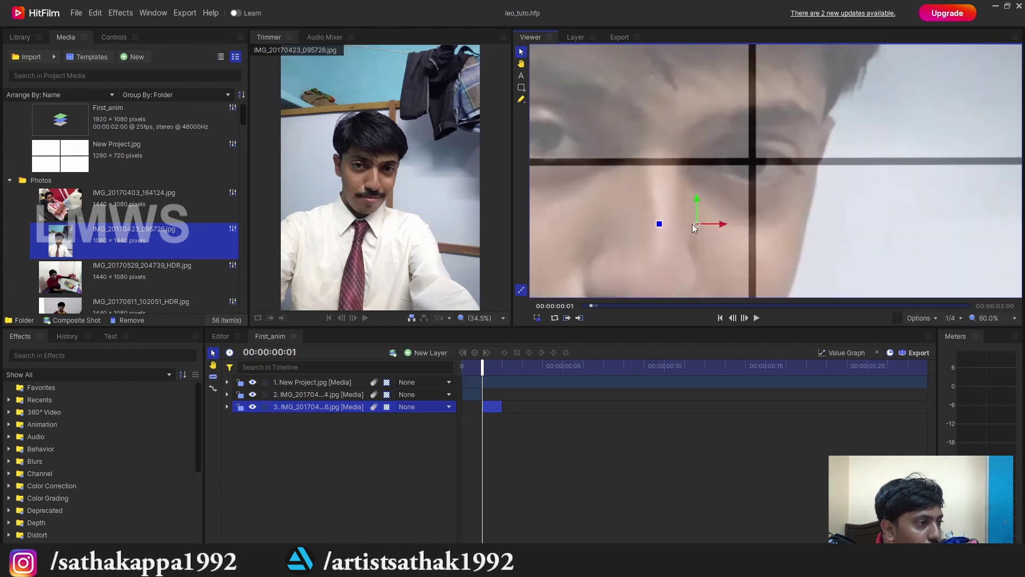
{"action": "scroll", "coordinate": [801, 208], "scroll_direction": "down", "scroll_amount": 1}
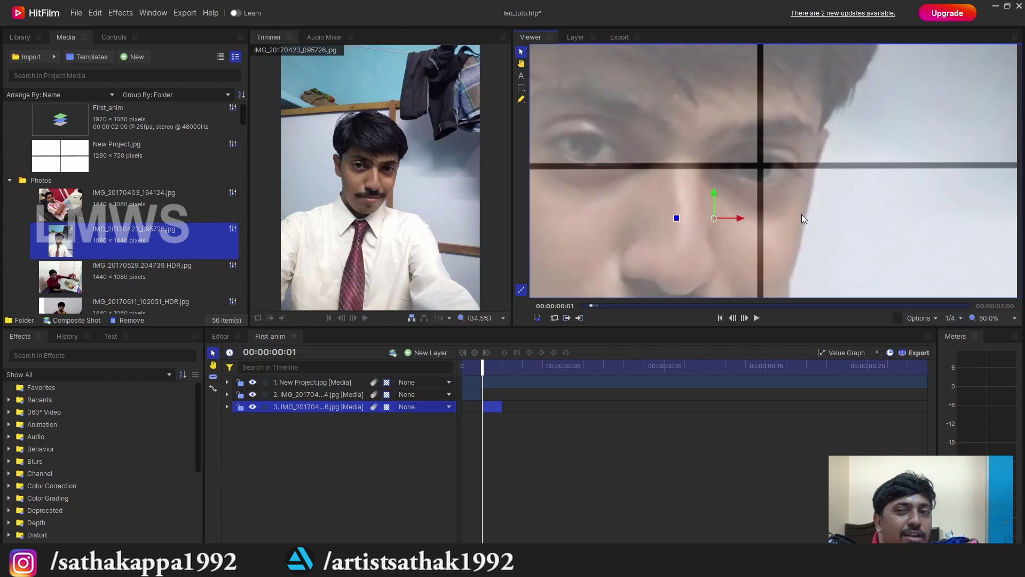
Step: Add IMG_20170529_204739_HDR.jpg as the bottom layer of First_anim
{"action": "left_click", "coordinate": [626, 418]}
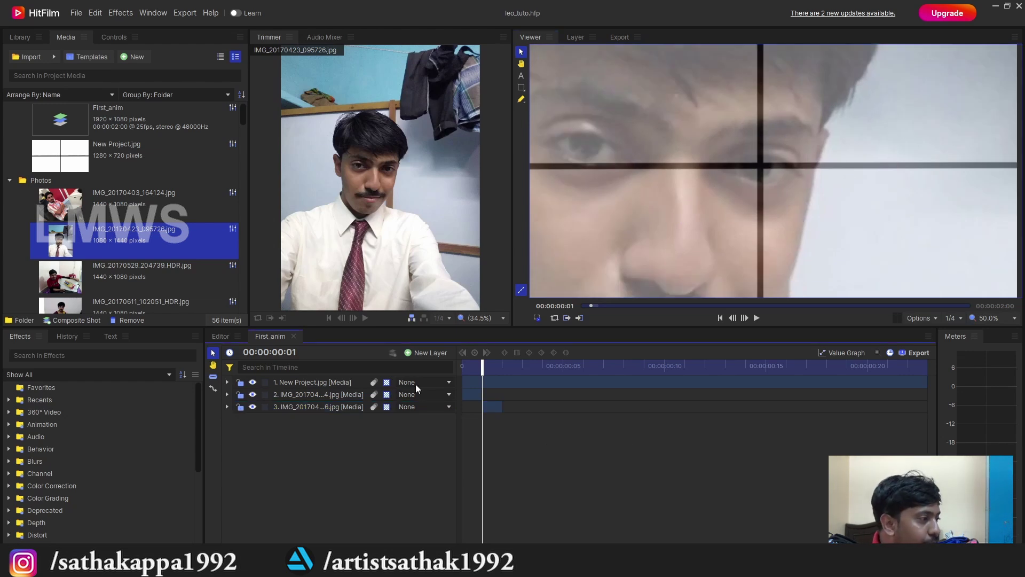
{"action": "left_click", "coordinate": [103, 277]}
{"action": "left_click_drag", "start_coordinate": [141, 295], "coordinate": [485, 421]}
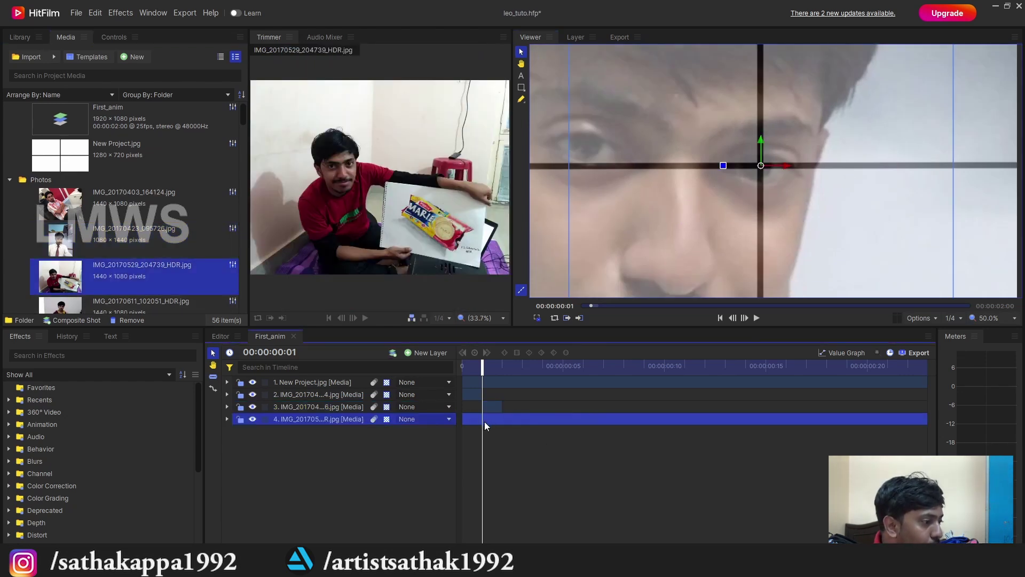
Step: Slice the IMG_20170529_204739_HDR.jpg layer at 00:00:00:02 and one frame further on, and delete the outer pieces to leave one frame
{"action": "left_click", "coordinate": [500, 370]}
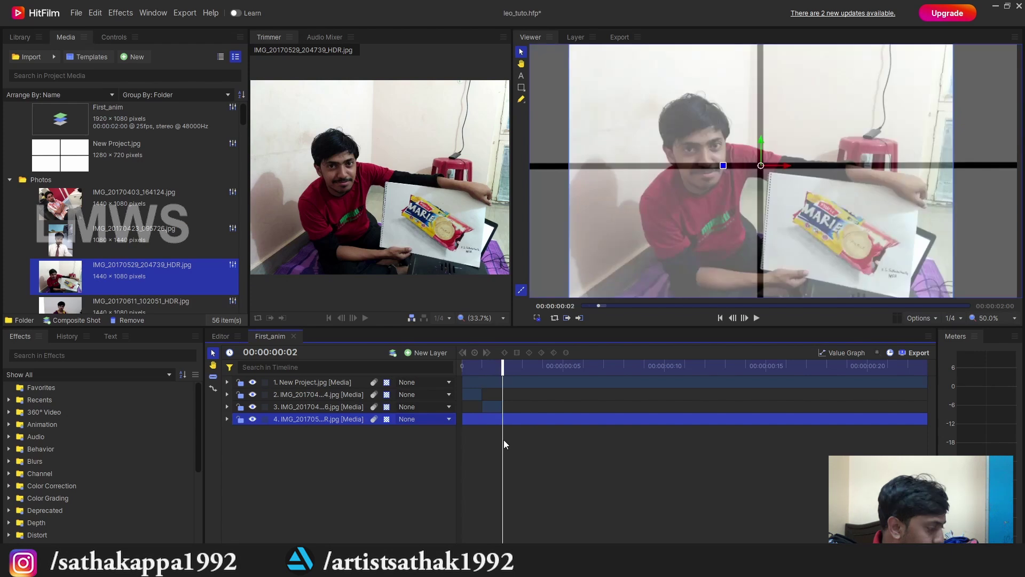
{"action": "left_click", "coordinate": [213, 376]}
{"action": "left_click", "coordinate": [526, 421]}
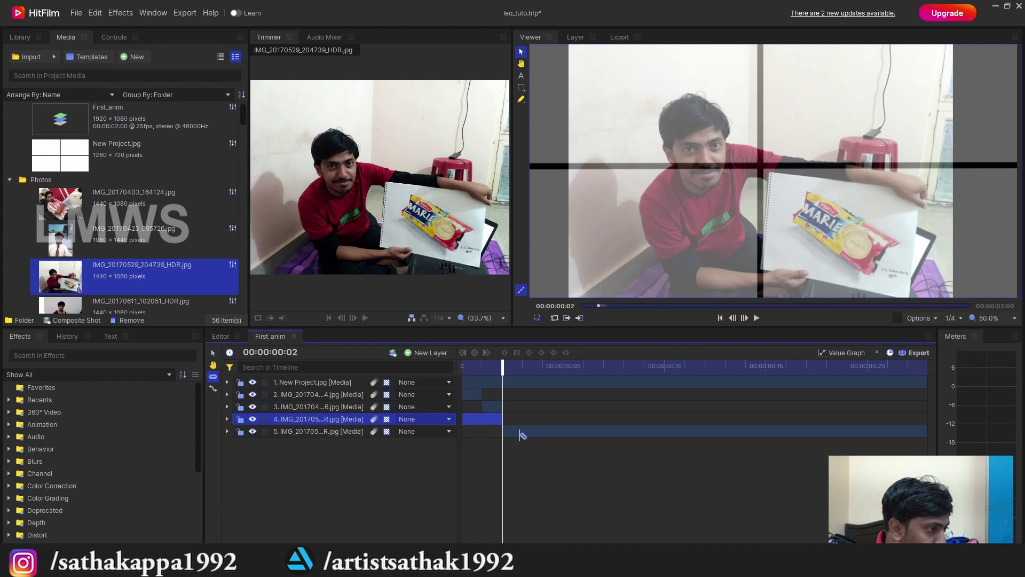
{"action": "left_click", "coordinate": [522, 433]}
{"action": "key", "text": "v"}
{"action": "left_click", "coordinate": [561, 444]}
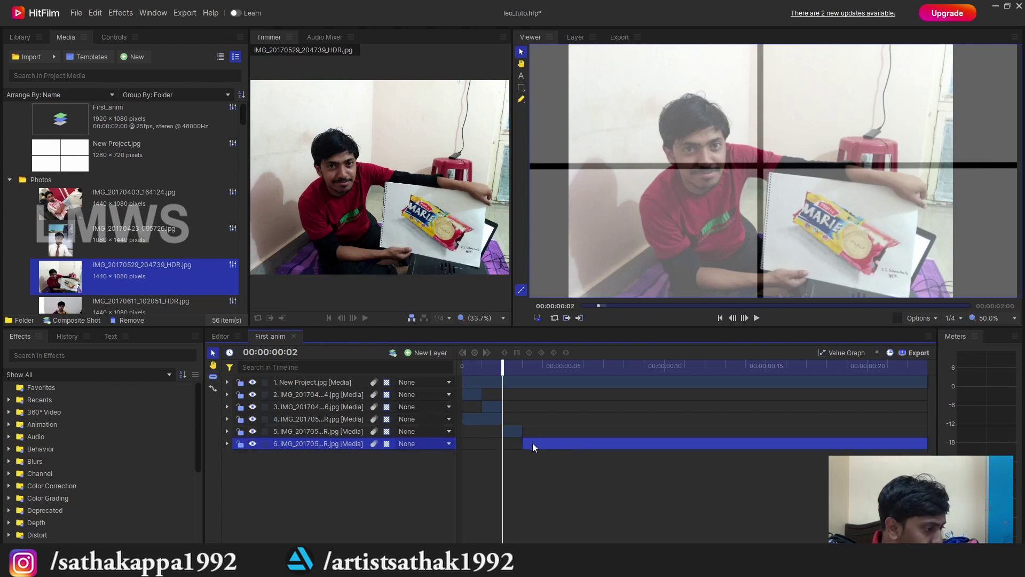
{"action": "key", "text": "Delete"}
{"action": "left_click", "coordinate": [487, 422]}
{"action": "key", "text": "Delete"}
Step: Enlarge the IMG_20170529_204739_HDR.jpg layer at frame 00:00:00:02 until the face fills much of the composite frame
{"action": "left_click", "coordinate": [514, 419]}
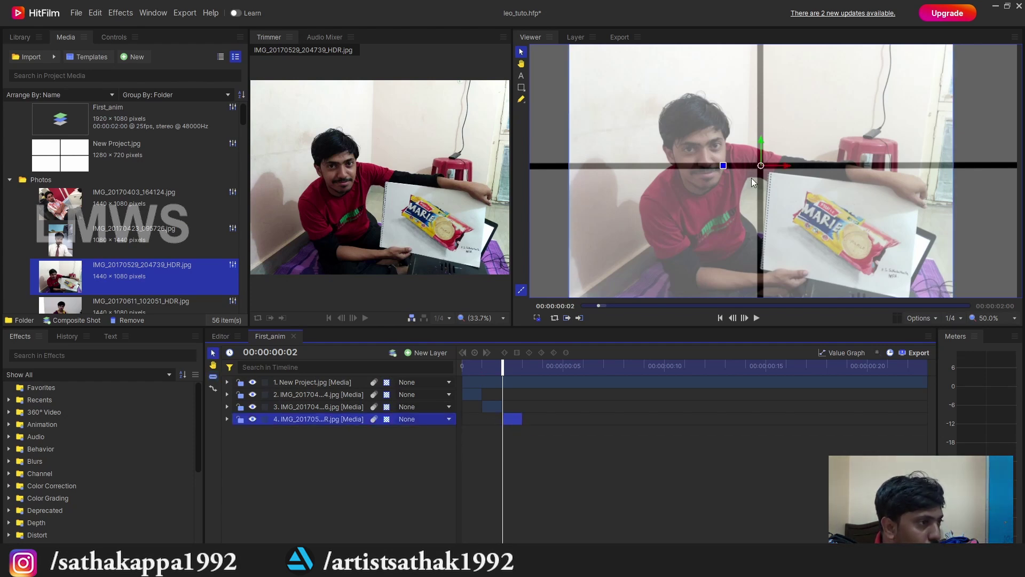
{"action": "scroll", "coordinate": [758, 171], "scroll_direction": "down", "scroll_amount": 2}
{"action": "left_click_drag", "start_coordinate": [873, 84], "coordinate": [1017, 8]}
{"action": "scroll", "coordinate": [750, 223], "scroll_direction": "down", "scroll_amount": 3}
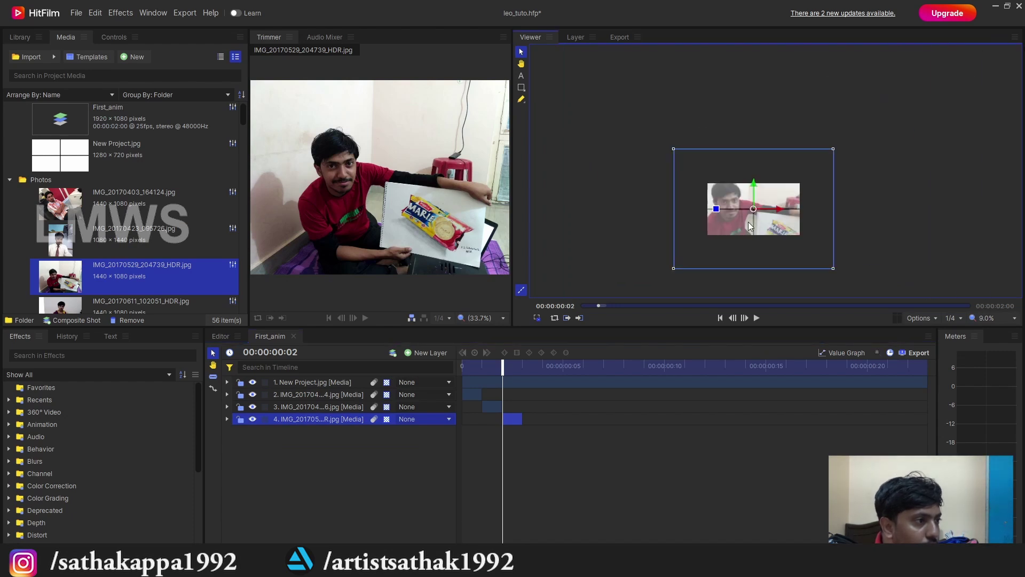
{"action": "left_click_drag", "start_coordinate": [833, 149], "coordinate": [921, 82]}
{"action": "scroll", "coordinate": [795, 216], "scroll_direction": "up", "scroll_amount": 5}
{"action": "scroll", "coordinate": [681, 223], "scroll_direction": "down", "scroll_amount": 1}
Step: Move the IMG_20170529_204739_HDR.jpg layer so that the eye sits on the guide's centre cross
{"action": "left_click_drag", "start_coordinate": [639, 195], "coordinate": [751, 253]}
{"action": "scroll", "coordinate": [756, 249], "scroll_direction": "down", "scroll_amount": 1}
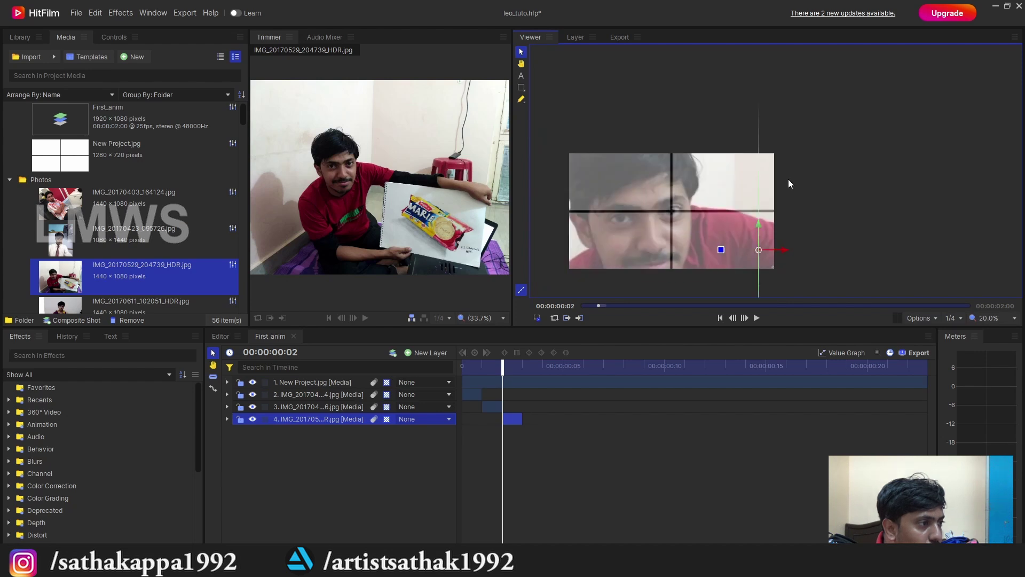
{"action": "mouse_move", "coordinate": [759, 250]}
{"action": "left_mouse_down"}
{"action": "mouse_move", "coordinate": [807, 244]}
{"action": "mouse_move", "coordinate": [743, 252]}
{"action": "mouse_move", "coordinate": [757, 249]}
{"action": "left_mouse_up"}
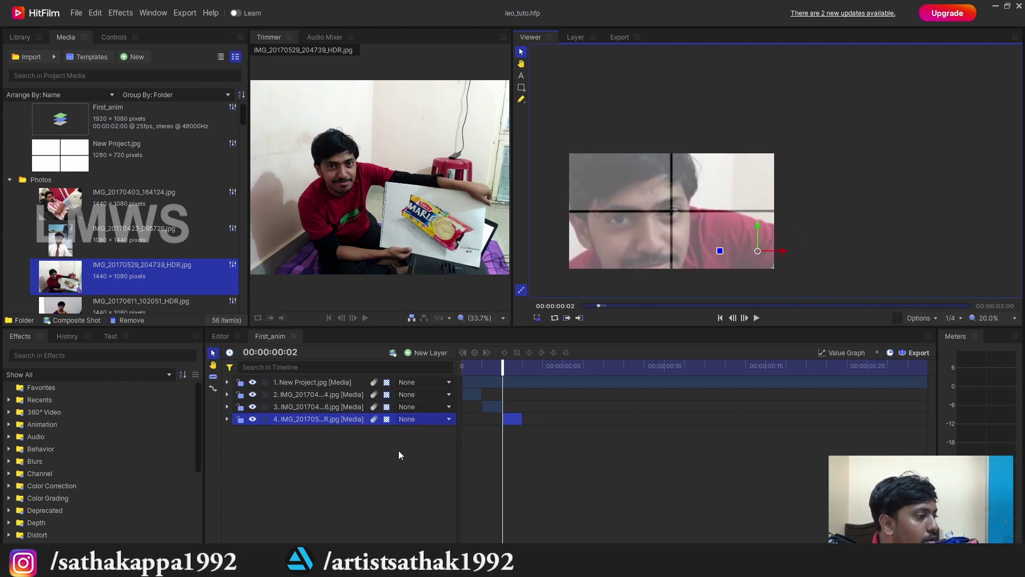
Step: Go to frame 00:00:00:03 and add IMG_20170611_102051_HDR.jpg as the bottom layer of First_anim
{"action": "key", "text": "Right"}
{"action": "left_click", "coordinate": [114, 303]}
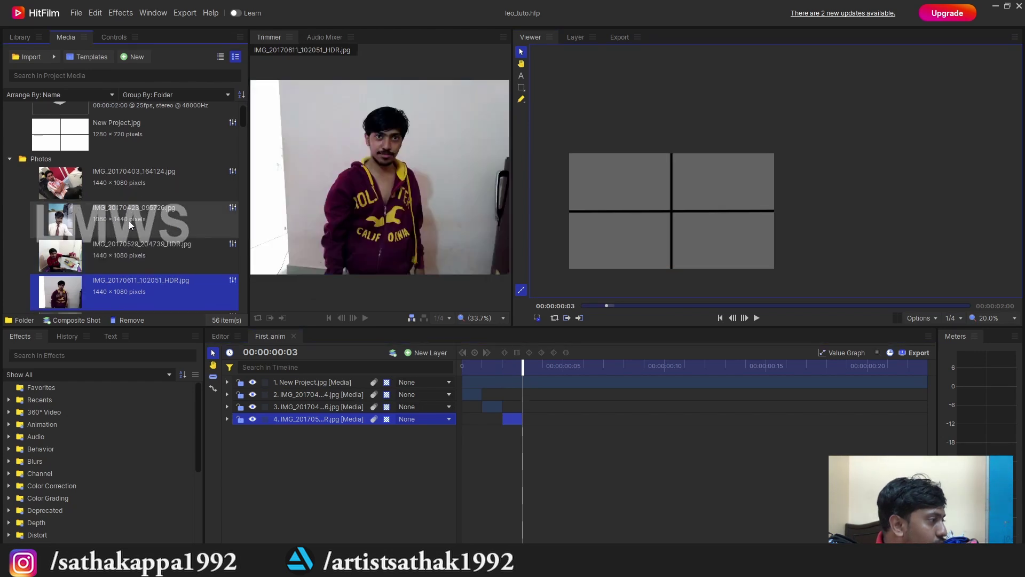
{"action": "left_click_drag", "start_coordinate": [127, 303], "coordinate": [291, 434]}
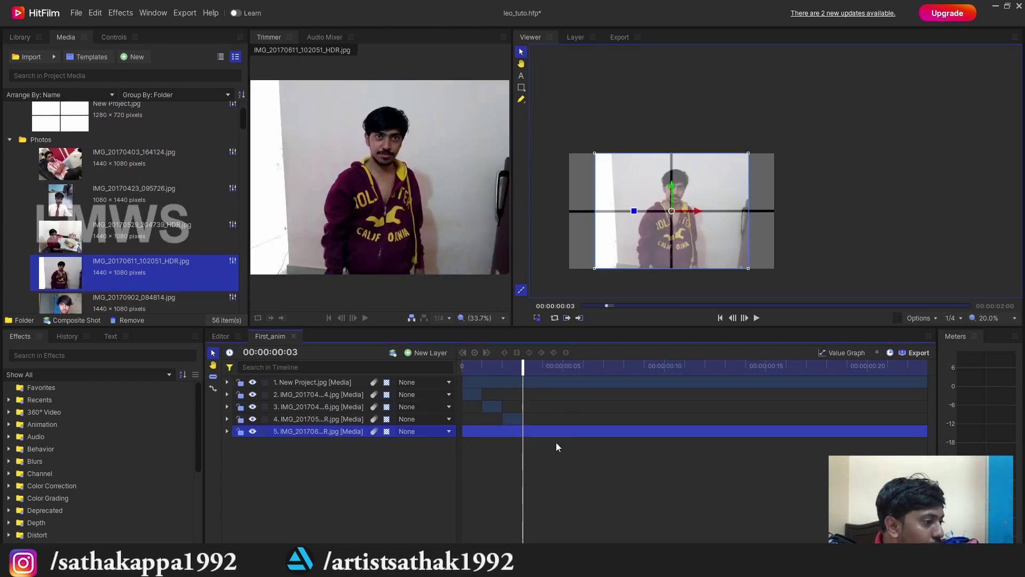
Step: Slice the IMG_20170611_102051_HDR.jpg layer at 00:00:00:03 and one frame further on, and delete the outer pieces to leave one frame
{"action": "key", "text": "c"}
{"action": "left_click", "coordinate": [526, 432]}
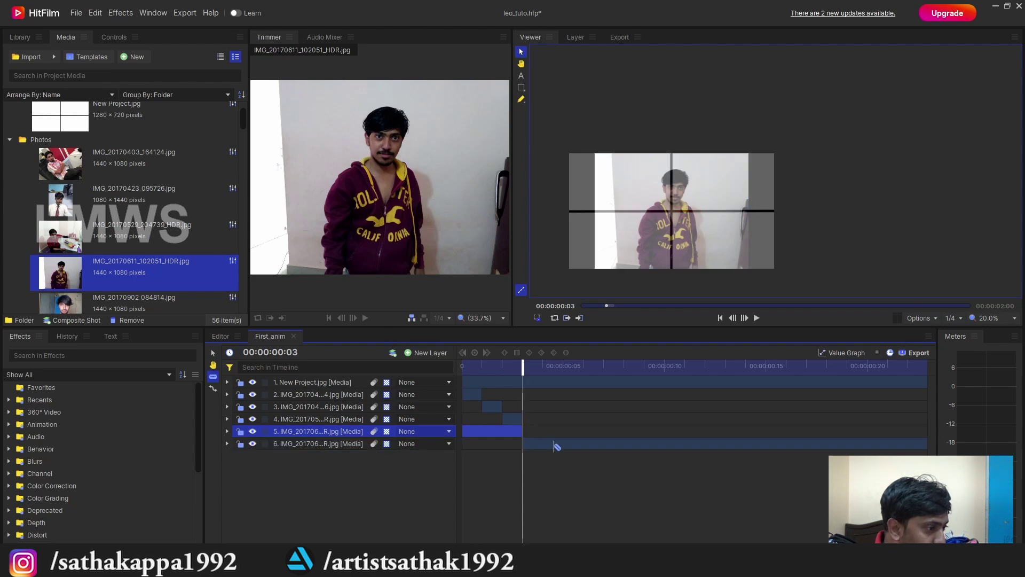
{"action": "left_click", "coordinate": [540, 443]}
{"action": "key", "text": "v"}
{"action": "left_click", "coordinate": [552, 455]}
{"action": "key", "text": "Delete"}
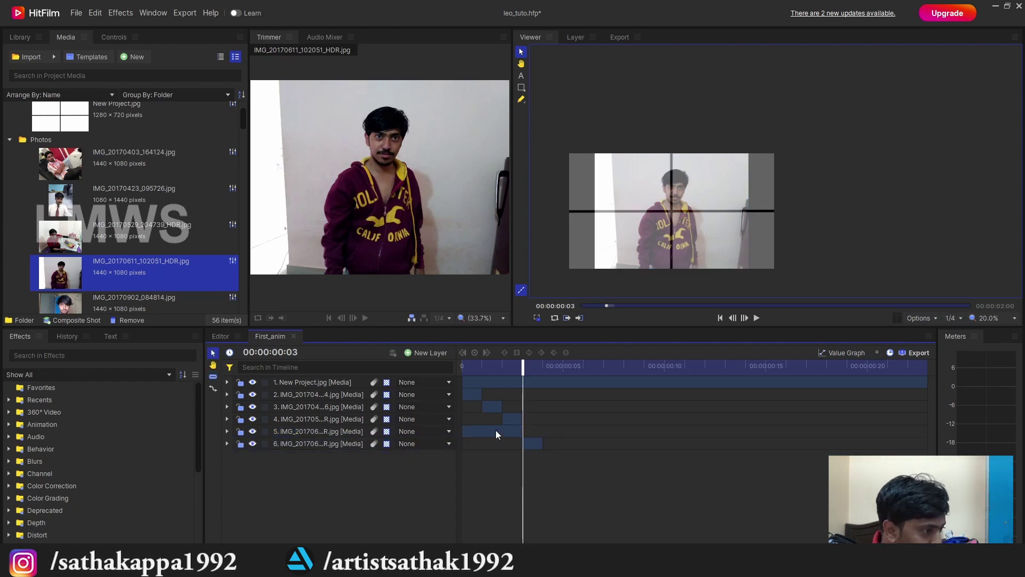
{"action": "left_click", "coordinate": [495, 431]}
{"action": "key", "text": "Delete"}
Step: Enlarge the IMG_20170611_102051_HDR.jpg layer, position its eye on the guide's centre cross, and save the project
{"action": "left_click", "coordinate": [531, 432]}
{"action": "left_click_drag", "start_coordinate": [748, 153], "coordinate": [936, 96]}
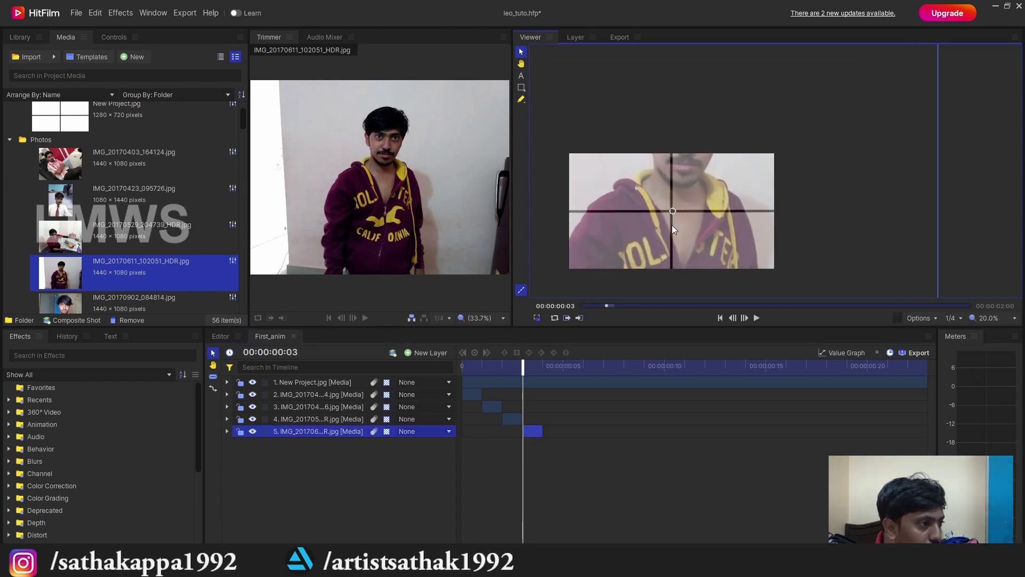
{"action": "mouse_move", "coordinate": [522, 368]}
{"action": "left_mouse_down"}
{"action": "mouse_move", "coordinate": [472, 368]}
{"action": "mouse_move", "coordinate": [526, 372]}
{"action": "left_mouse_up"}
{"action": "scroll", "coordinate": [733, 152], "scroll_direction": "down", "scroll_amount": 4}
{"action": "left_click_drag", "start_coordinate": [824, 125], "coordinate": [928, 100]}
{"action": "left_click_drag", "start_coordinate": [811, 203], "coordinate": [816, 213]}
{"action": "key", "text": "ctrl+s"}
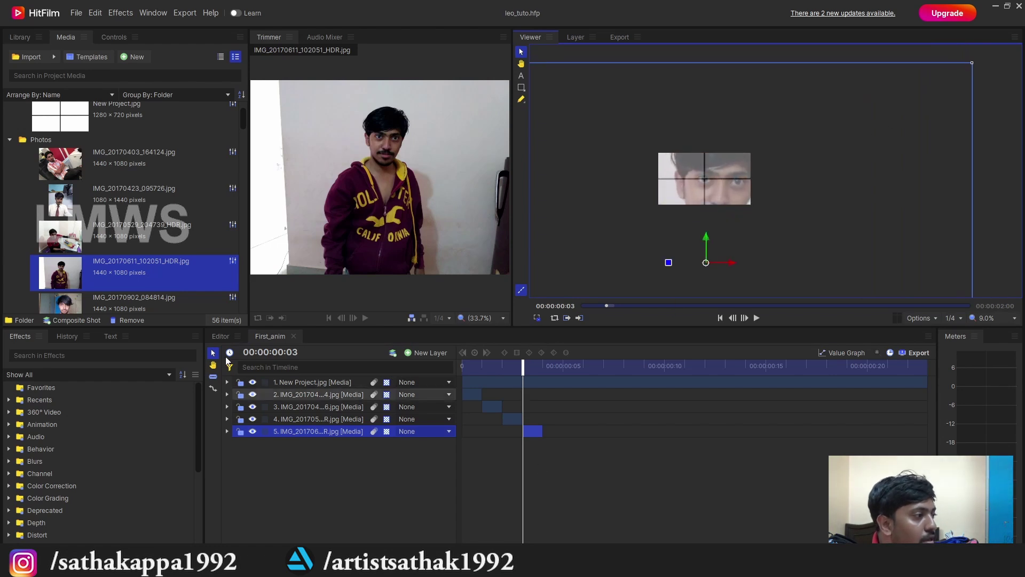
Step: Find IMG_20180523_102222.jpg among the project photos and add it as the bottom layer of First_anim
{"action": "scroll", "coordinate": [161, 240], "scroll_direction": "down", "scroll_amount": 3}
{"action": "scroll", "coordinate": [176, 275], "scroll_direction": "down", "scroll_amount": 3}
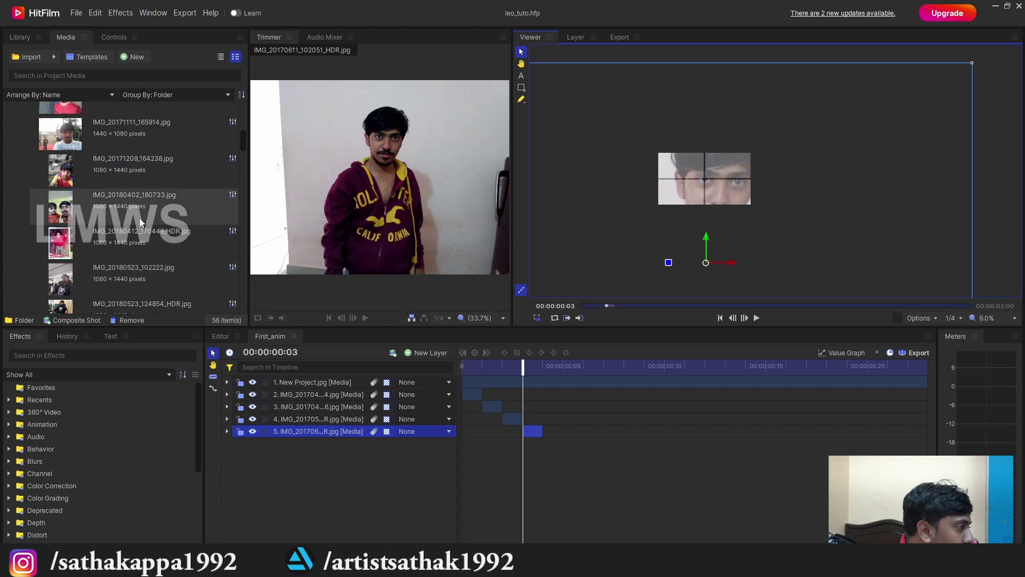
{"action": "scroll", "coordinate": [144, 259], "scroll_direction": "down", "scroll_amount": 3}
{"action": "scroll", "coordinate": [143, 265], "scroll_direction": "down", "scroll_amount": 2}
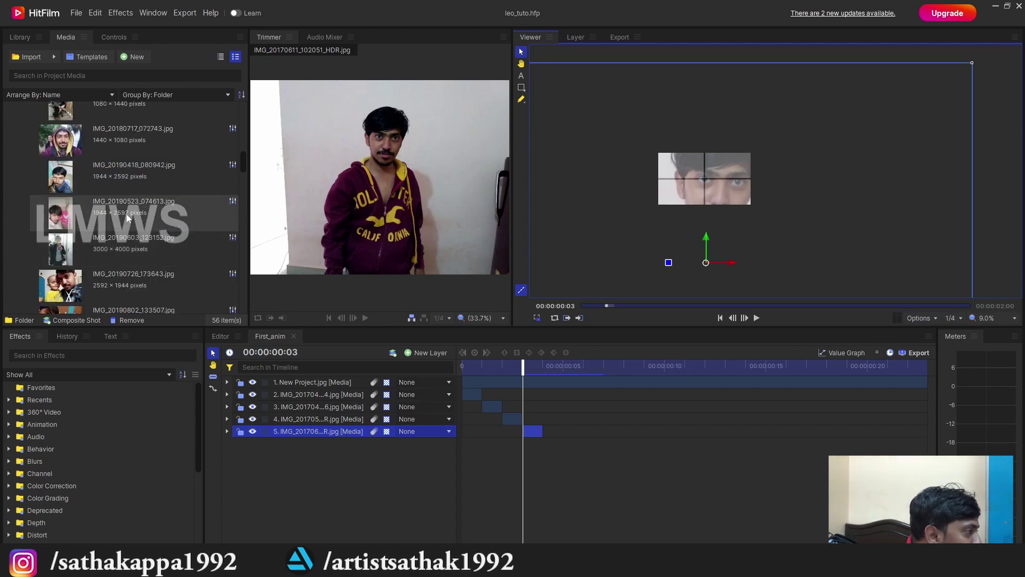
{"action": "scroll", "coordinate": [143, 264], "scroll_direction": "up", "scroll_amount": 2}
{"action": "left_click", "coordinate": [111, 177]}
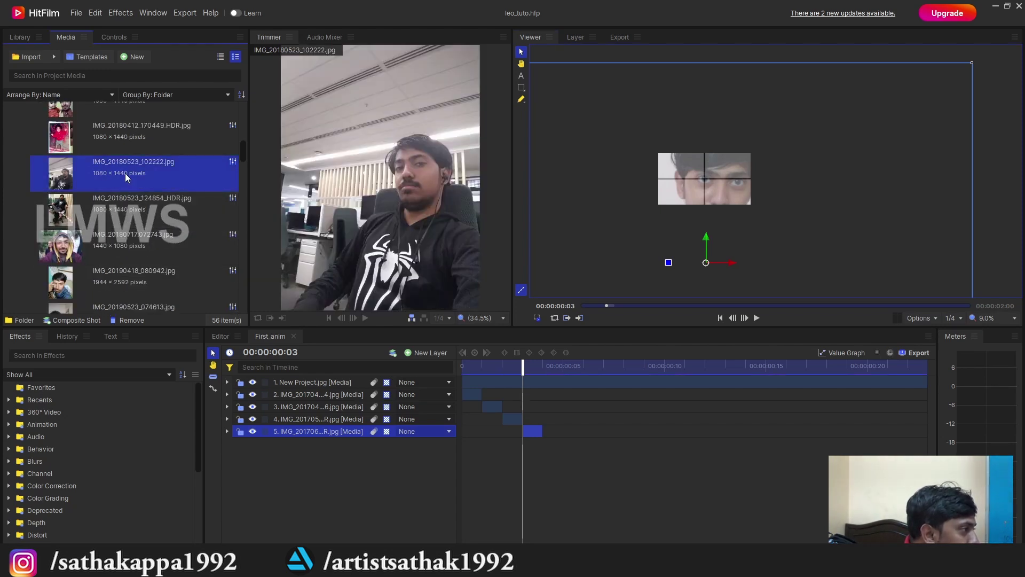
{"action": "left_click_drag", "start_coordinate": [125, 173], "coordinate": [540, 378]}
Step: Slice the IMG_20180523_102222.jpg layer at 00:00:00:04 and one frame further on, and delete the outer pieces to leave one frame
{"action": "left_click", "coordinate": [542, 367]}
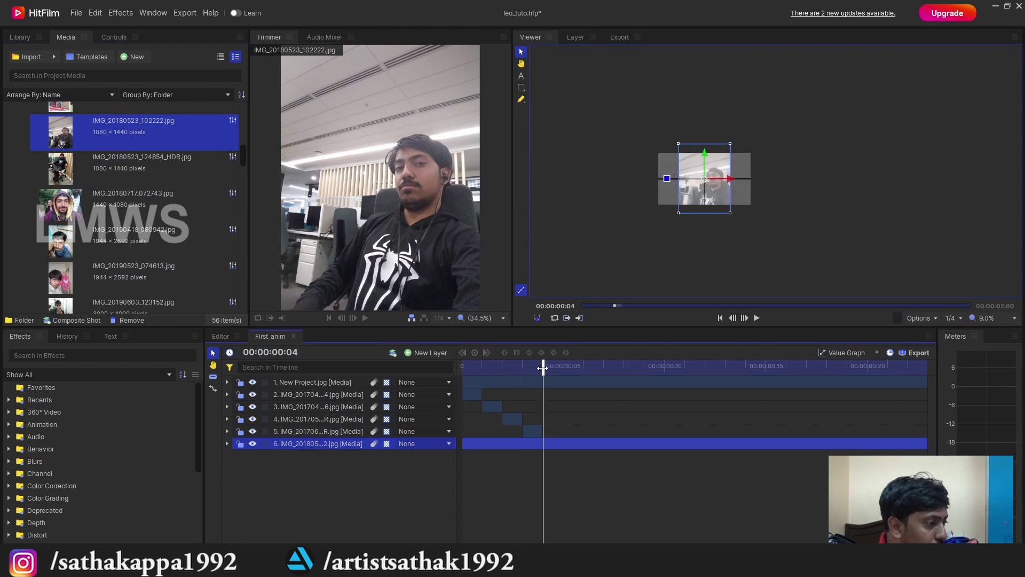
{"action": "key", "text": "c"}
{"action": "left_click", "coordinate": [543, 446]}
{"action": "left_click", "coordinate": [564, 456]}
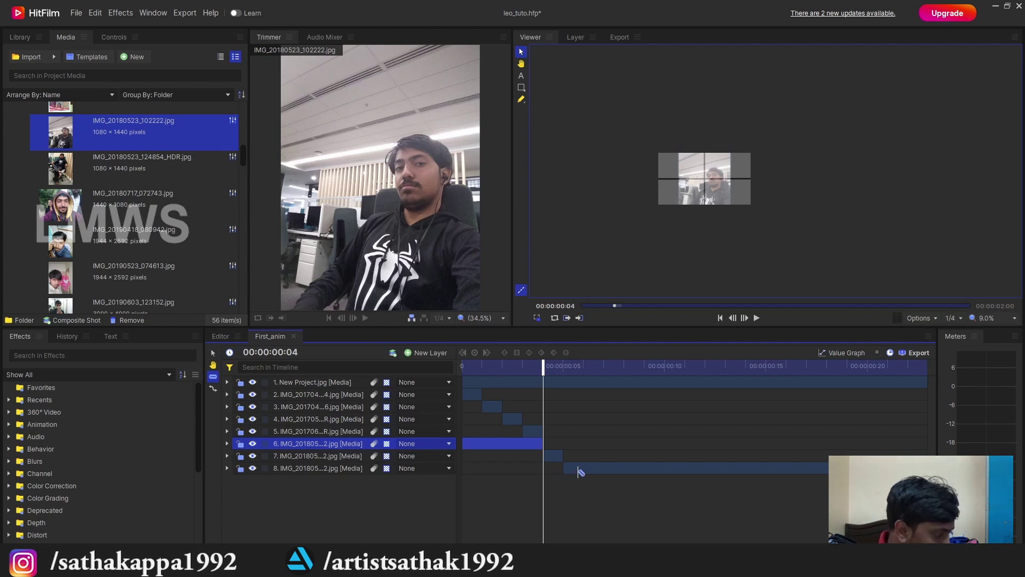
{"action": "left_click", "coordinate": [578, 483]}
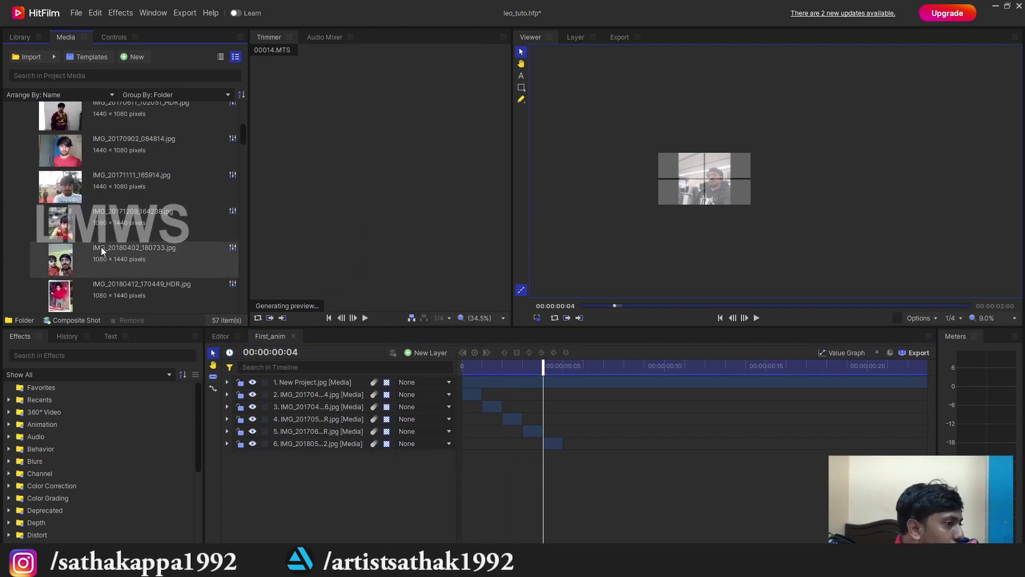
Step: Enlarge the IMG_20180523_102222.jpg layer at frame 00:00:00:04 and move its eye onto the guide's centre cross
{"action": "left_click", "coordinate": [553, 444]}
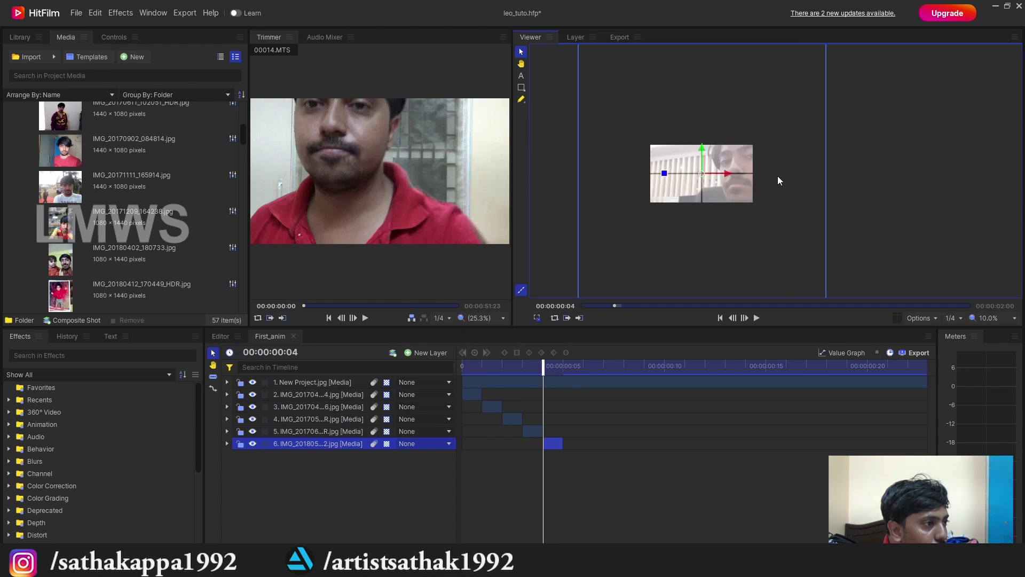
{"action": "scroll", "coordinate": [777, 175], "scroll_direction": "up", "scroll_amount": 3}
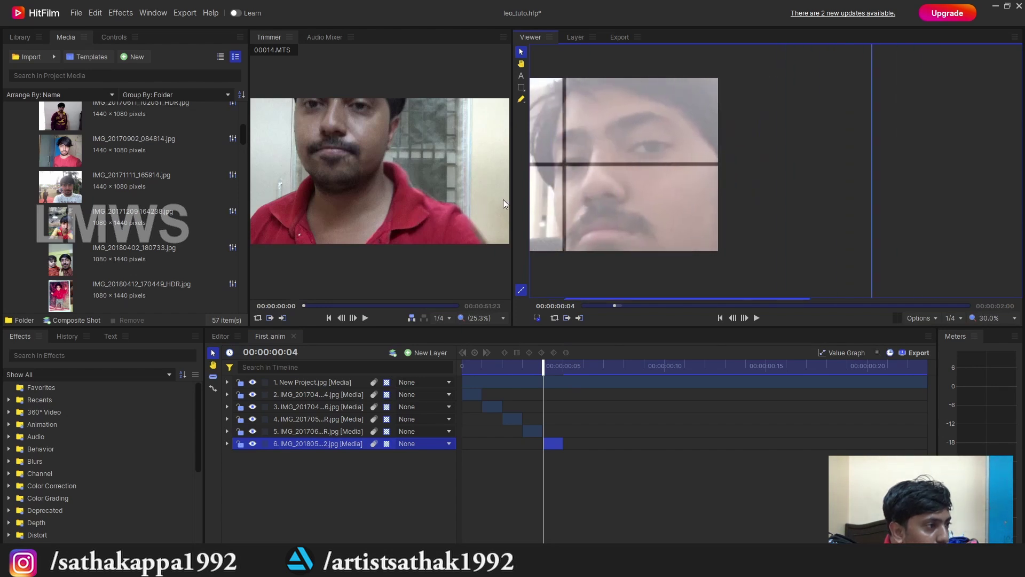
{"action": "scroll", "coordinate": [737, 178], "scroll_direction": "down", "scroll_amount": 3}
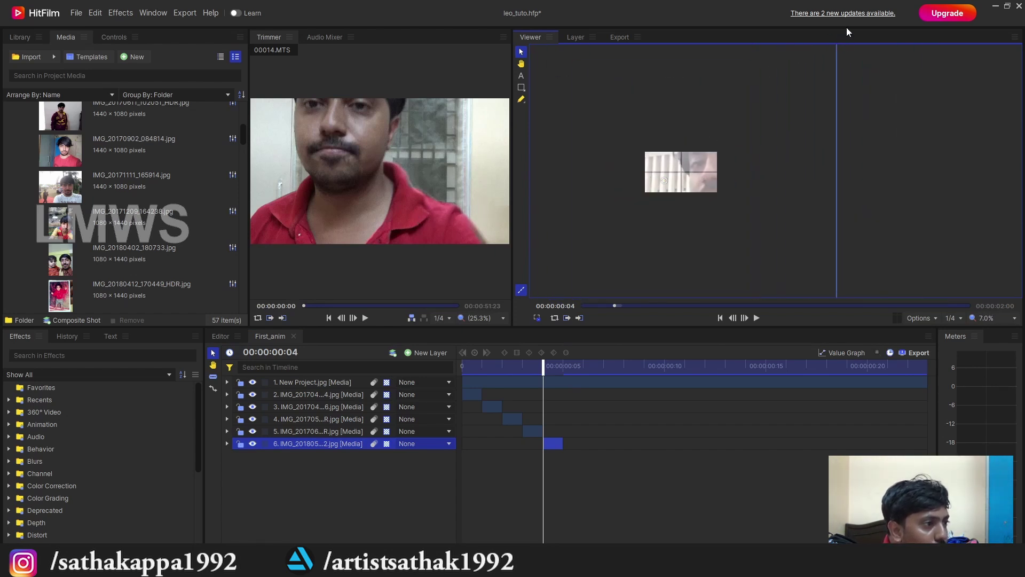
{"action": "scroll", "coordinate": [648, 171], "scroll_direction": "up", "scroll_amount": 3}
{"action": "left_click_drag", "start_coordinate": [664, 182], "coordinate": [569, 215]}
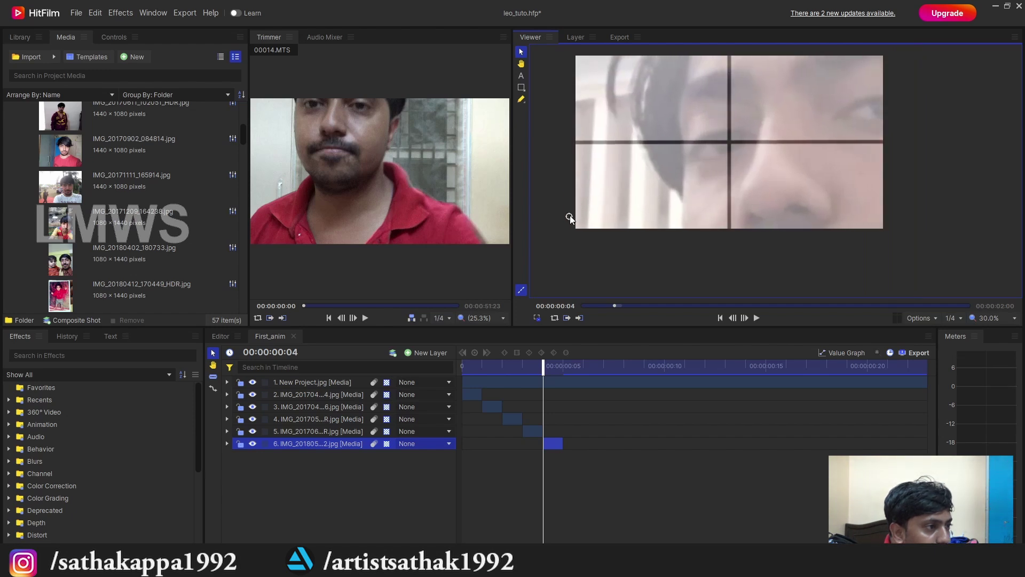
Step: Hide and reshow the New Project.jpg guide layer to check the eye alignment, and save the project
{"action": "left_click", "coordinate": [252, 382]}
{"action": "left_click", "coordinate": [252, 382]}
{"action": "scroll", "coordinate": [644, 204], "scroll_direction": "down", "scroll_amount": 3}
{"action": "scroll", "coordinate": [644, 208], "scroll_direction": "up", "scroll_amount": 2}
{"action": "key", "text": "ctrl+s"}
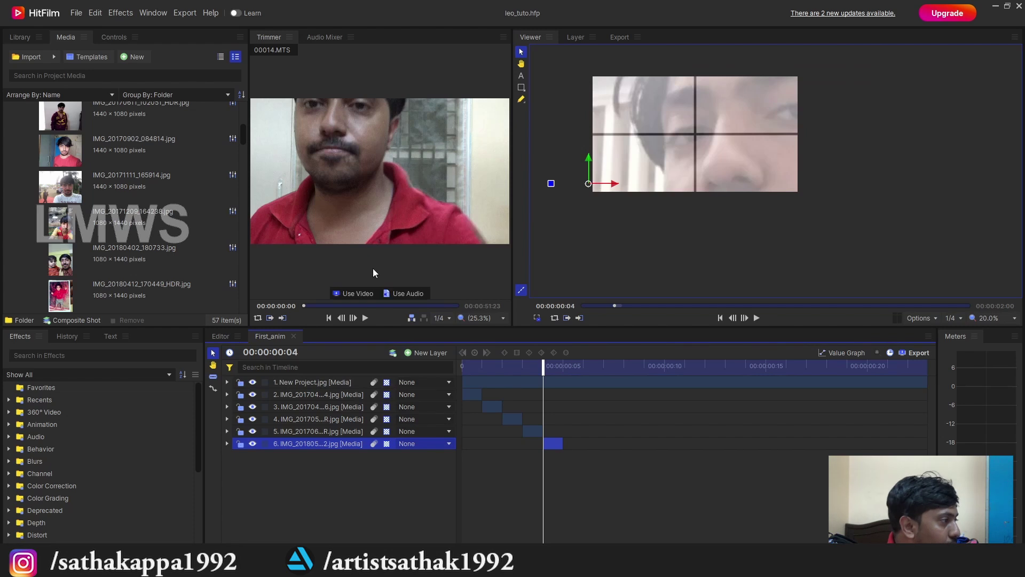
Step: Preview the 00014.MTS video at 00:00:42:02 before placing it on a timeline
{"action": "left_click", "coordinate": [368, 152]}
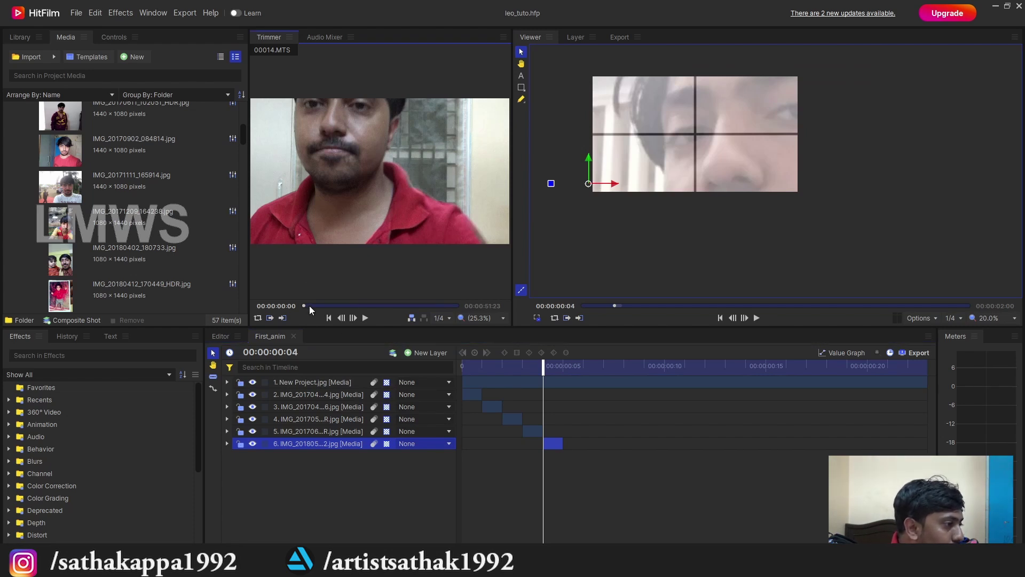
{"action": "left_click", "coordinate": [429, 307]}
{"action": "mouse_move", "coordinate": [395, 194]}
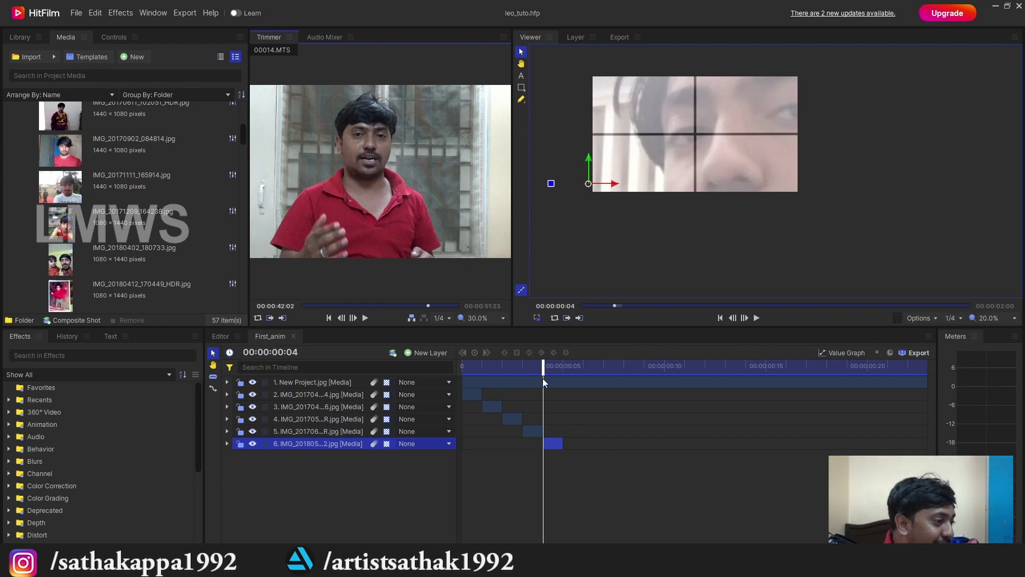
{"action": "mouse_move", "coordinate": [387, 269]}
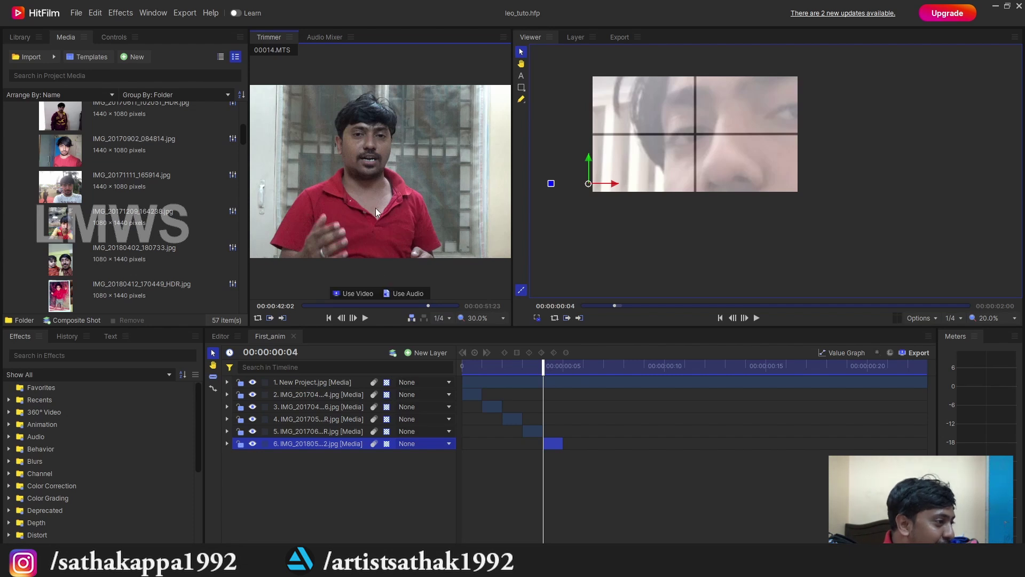
Step: Place the 00014.MTS clip at the start of the Editor timeline, on the Video 1 and Audio 1 tracks
{"action": "left_click_drag", "start_coordinate": [425, 207], "coordinate": [563, 463]}
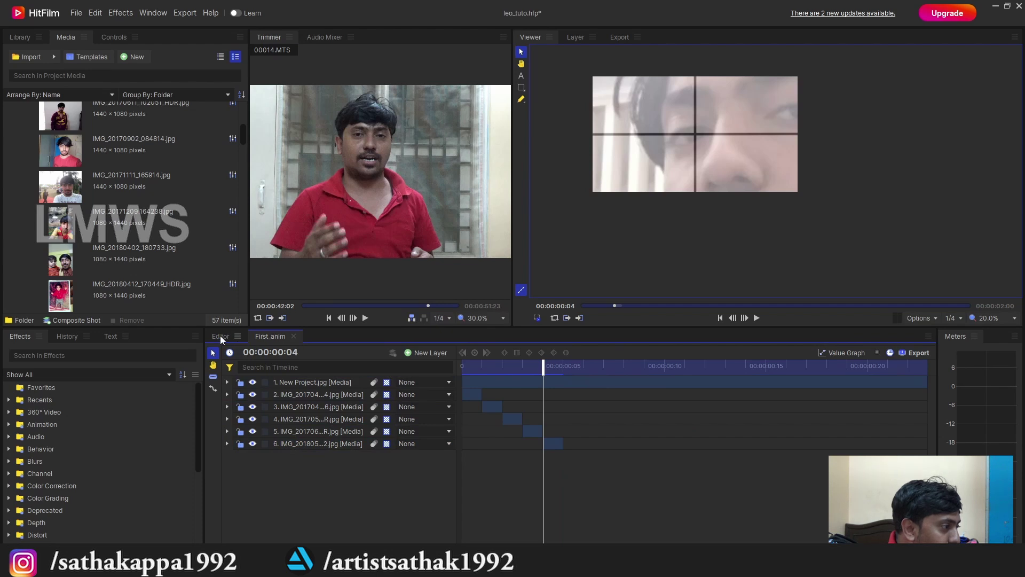
{"action": "left_click_drag", "start_coordinate": [362, 226], "coordinate": [327, 440]}
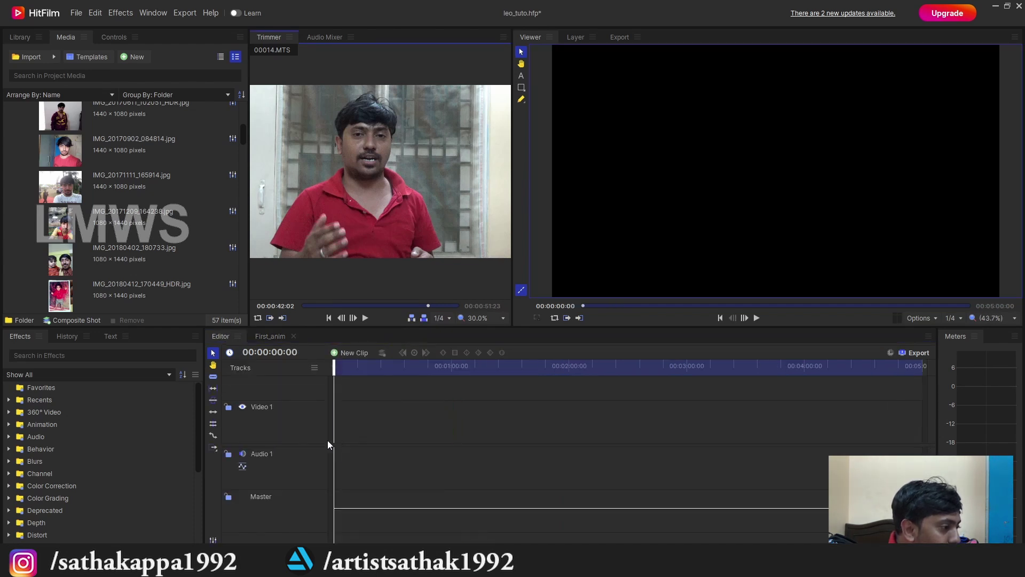
{"action": "left_click_drag", "start_coordinate": [334, 375], "coordinate": [347, 425]}
Step: Play the end portion of the 00014.MTS clip in the Editor timeline and stop at 00:00:48:16
{"action": "left_click_drag", "start_coordinate": [428, 366], "coordinate": [432, 367]}
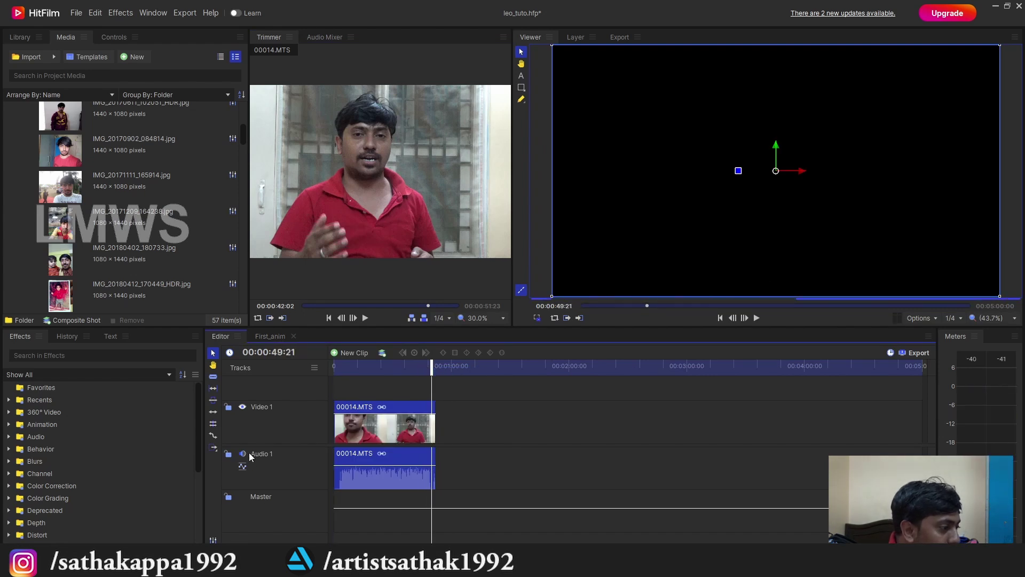
{"action": "key", "text": "="}
{"action": "key", "text": "="}
{"action": "key", "text": "="}
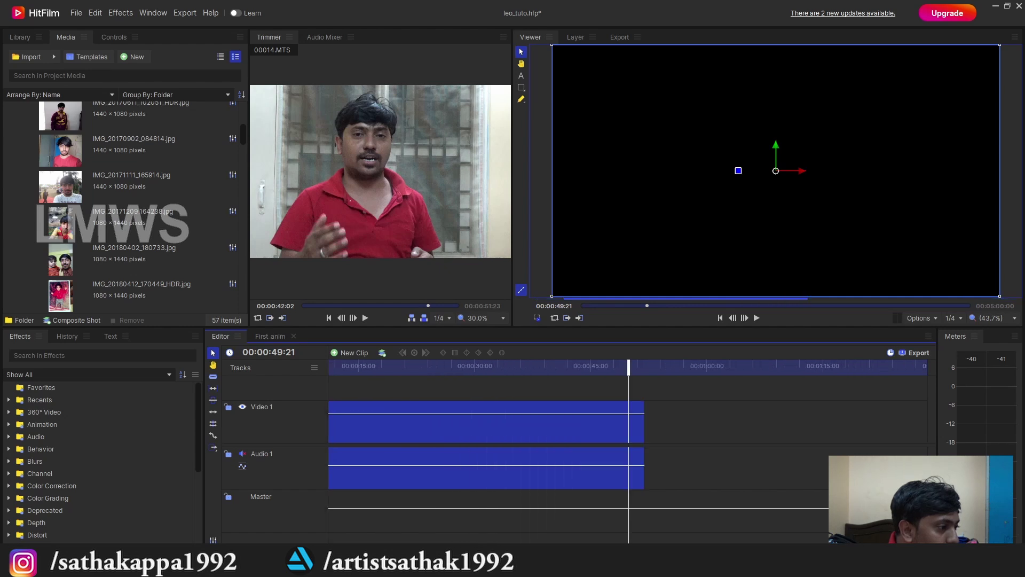
{"action": "left_click", "coordinate": [601, 365]}
{"action": "key", "text": "space"}
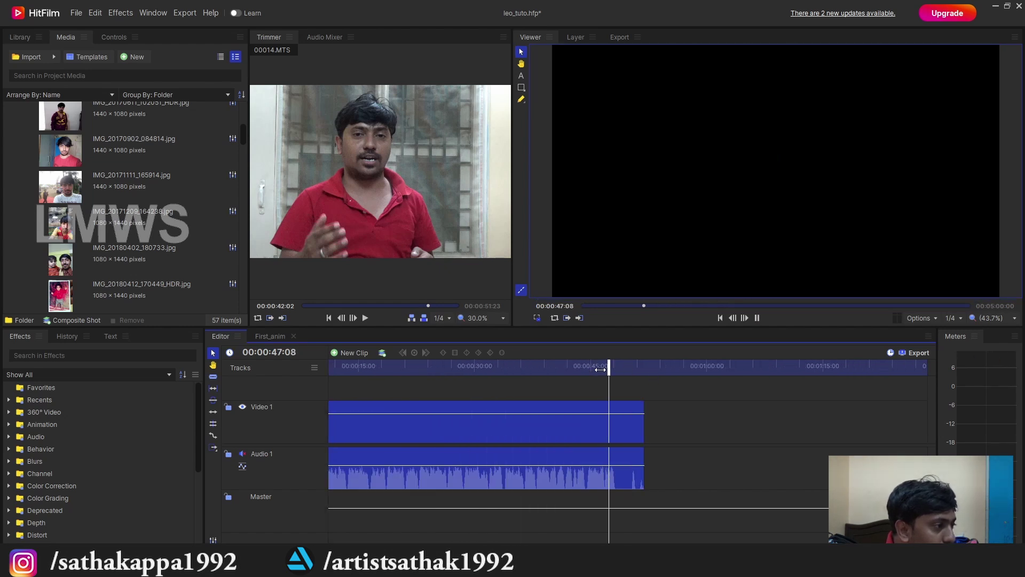
{"action": "key", "text": "space"}
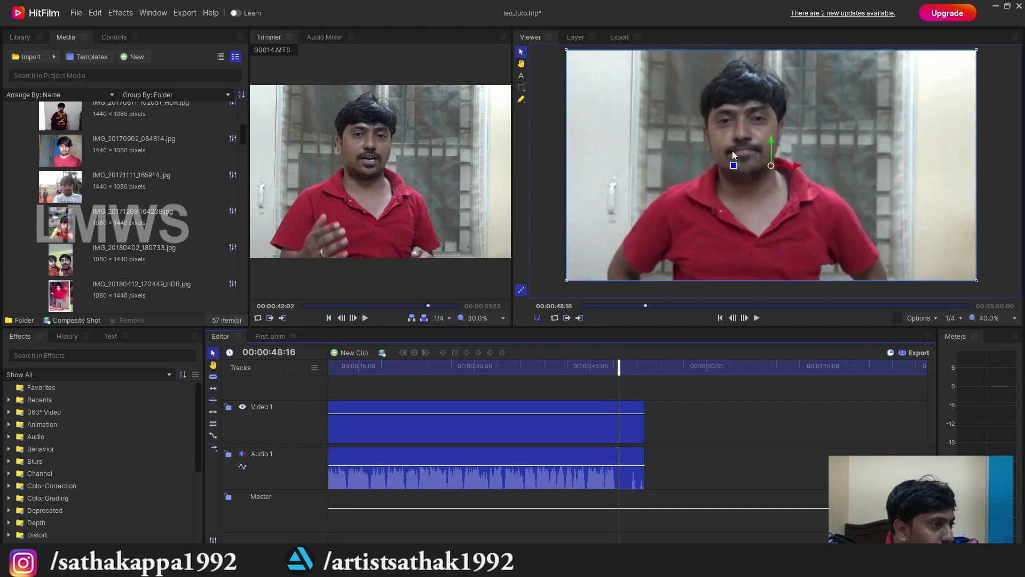
Step: Export the Editor frame at 00:00:48:16 as an RGBA PNG into the leo_tutor folder, without reimporting it
{"action": "scroll", "coordinate": [732, 151], "scroll_direction": "down", "scroll_amount": 2}
{"action": "scroll", "coordinate": [733, 165], "scroll_direction": "up", "scroll_amount": 2}
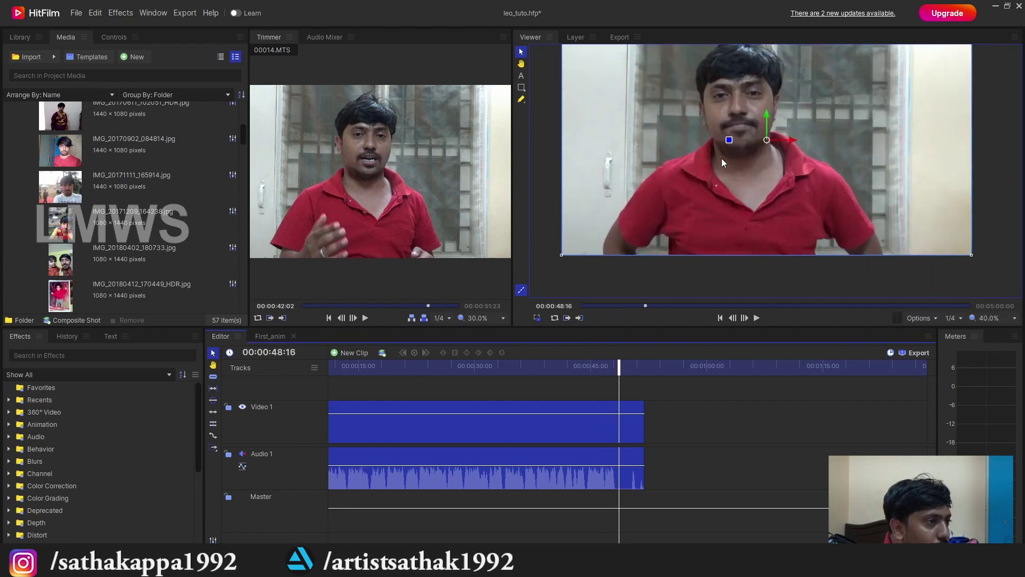
{"action": "left_click", "coordinate": [537, 318]}
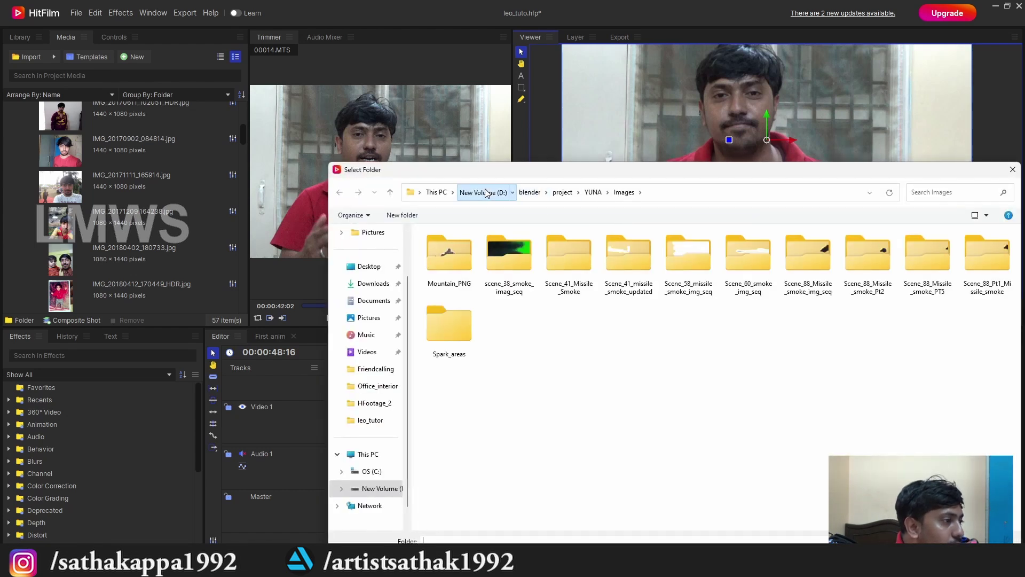
{"action": "left_click", "coordinate": [483, 191]}
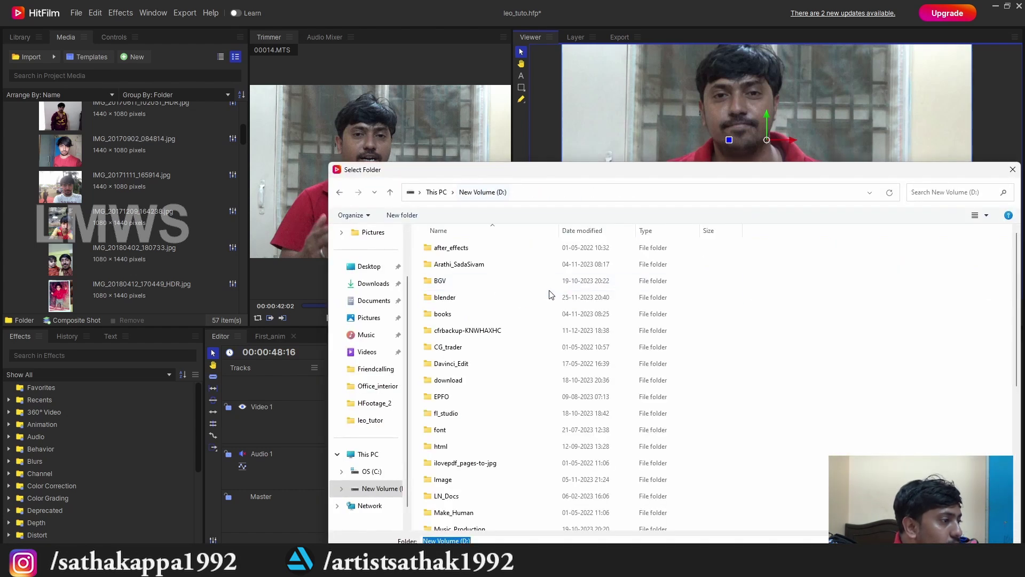
{"action": "left_click", "coordinate": [370, 420]}
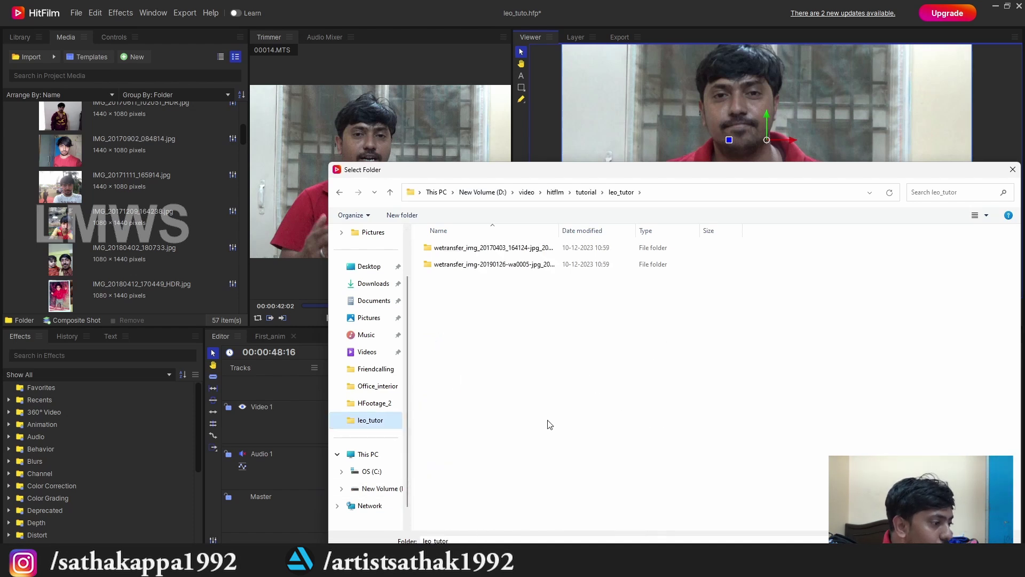
{"action": "left_click", "coordinate": [916, 562]}
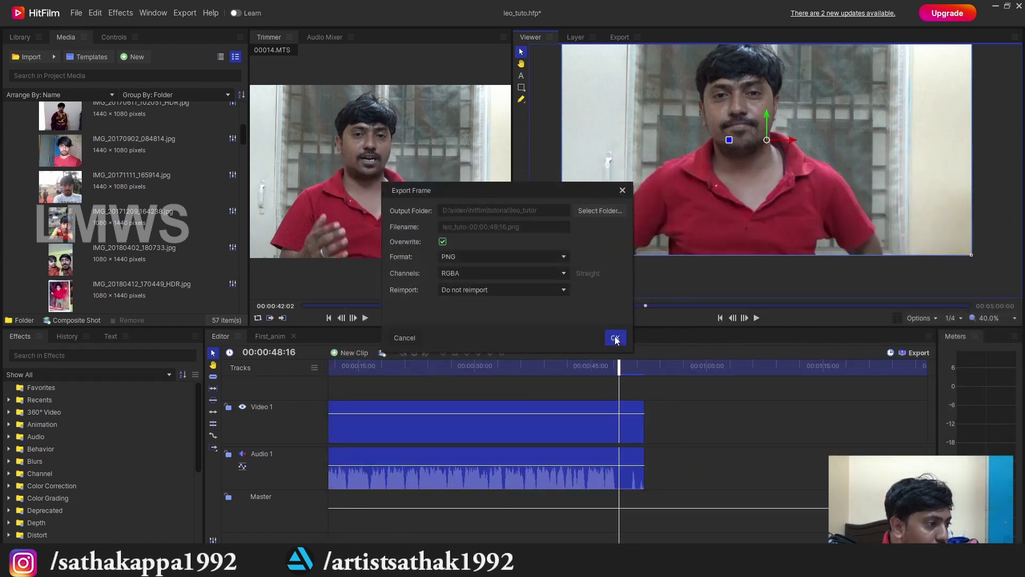
{"action": "left_click", "coordinate": [615, 338]}
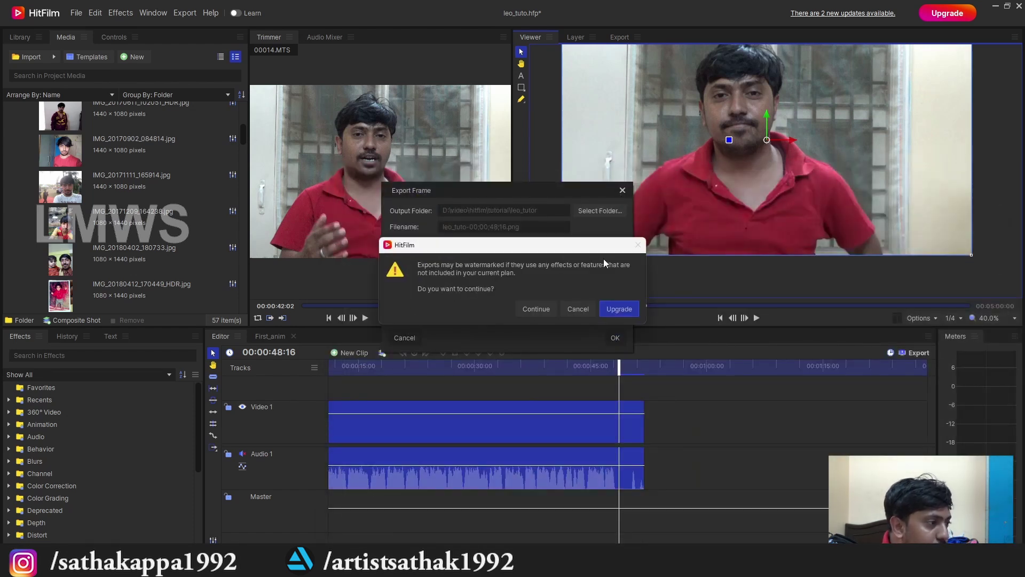
{"action": "left_click", "coordinate": [535, 309]}
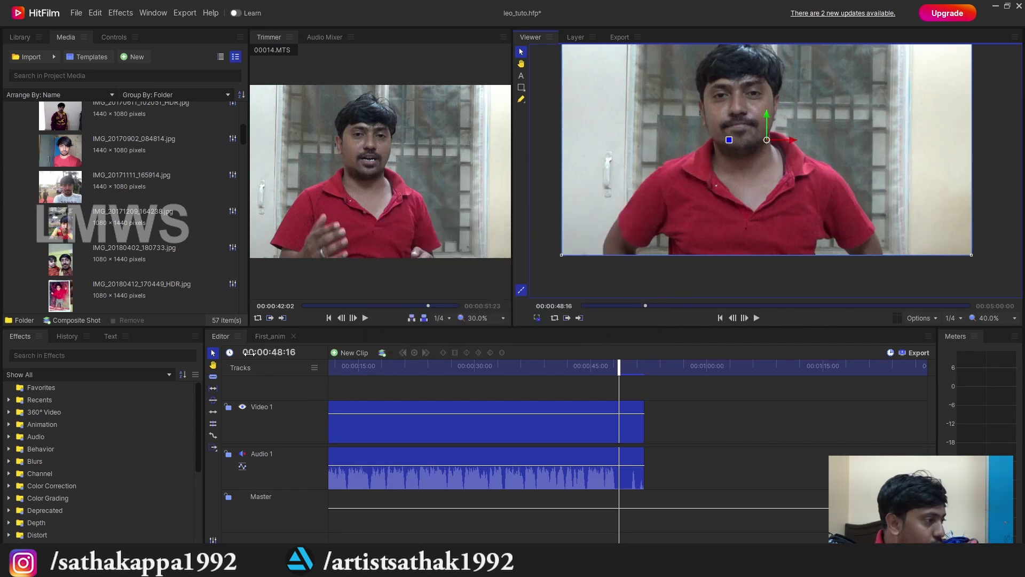
Step: Import leo_tuto-00;00;48;16.png into the Photos folder and add it as the bottom layer of First_anim, starting at frame 0
{"action": "double_click", "coordinate": [577, 408]}
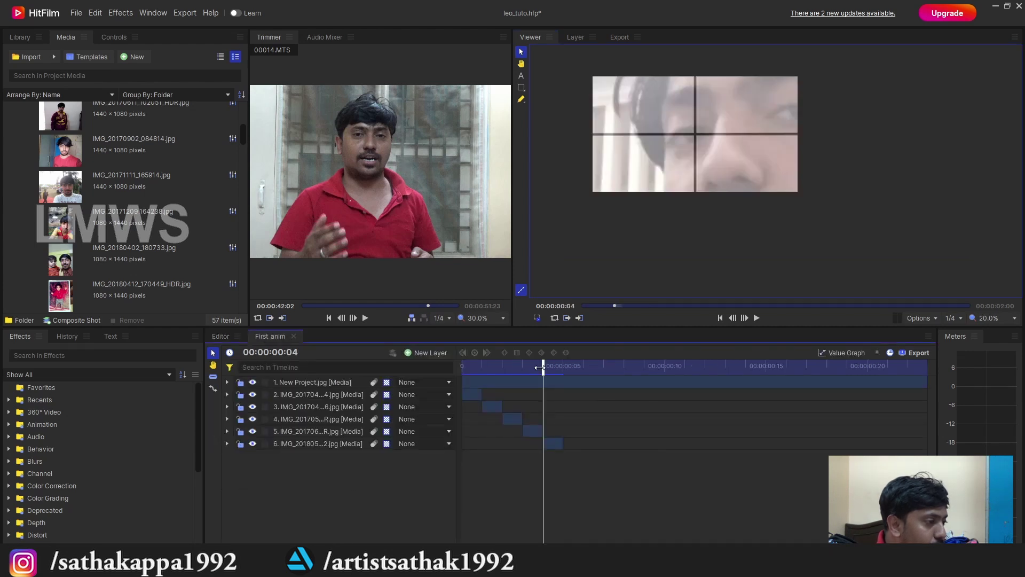
{"action": "scroll", "coordinate": [101, 274], "scroll_direction": "down", "scroll_amount": 5}
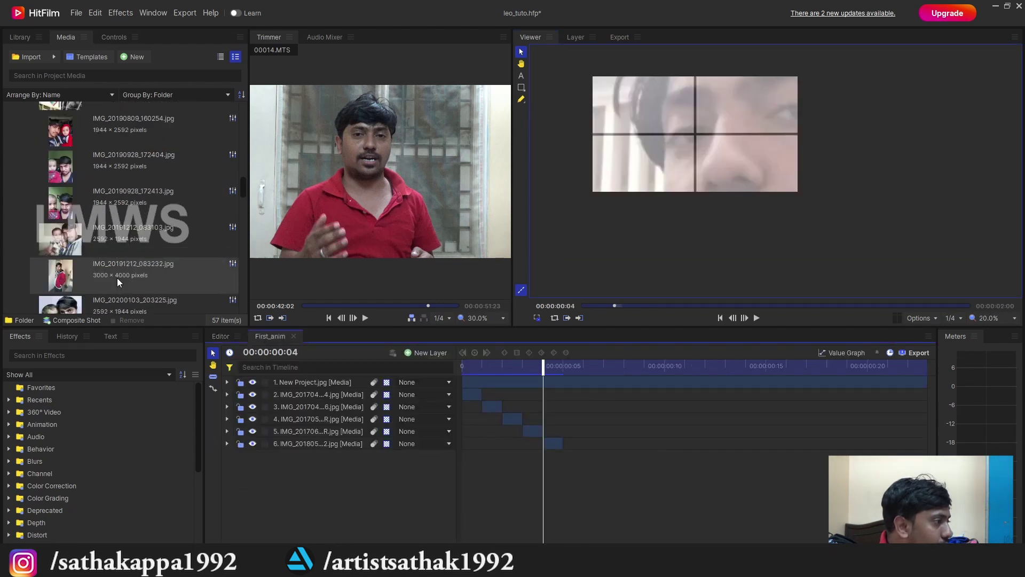
{"action": "scroll", "coordinate": [139, 281], "scroll_direction": "down", "scroll_amount": 6}
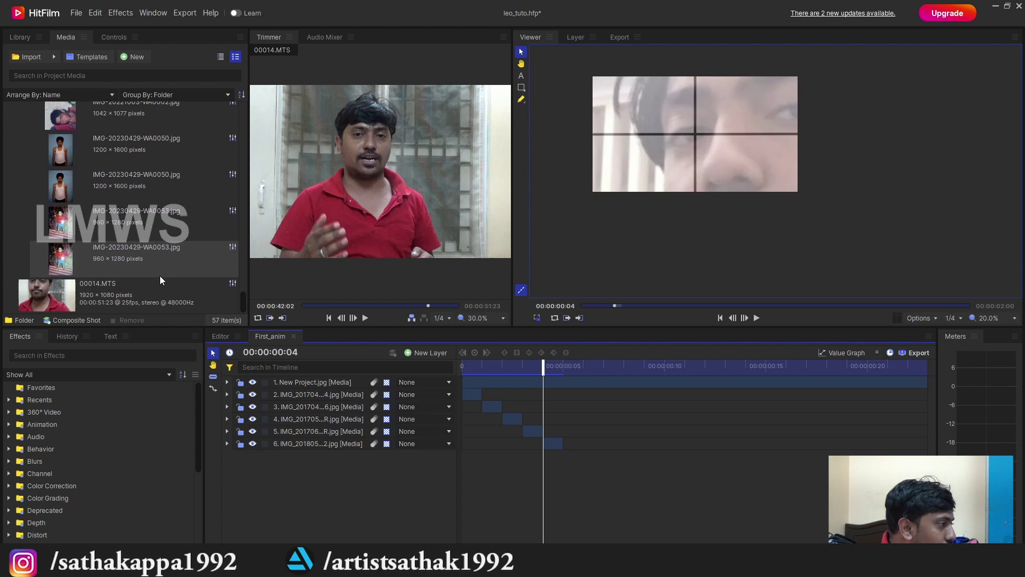
{"action": "left_click", "coordinate": [107, 290]}
{"action": "scroll", "coordinate": [138, 249], "scroll_direction": "up", "scroll_amount": 5}
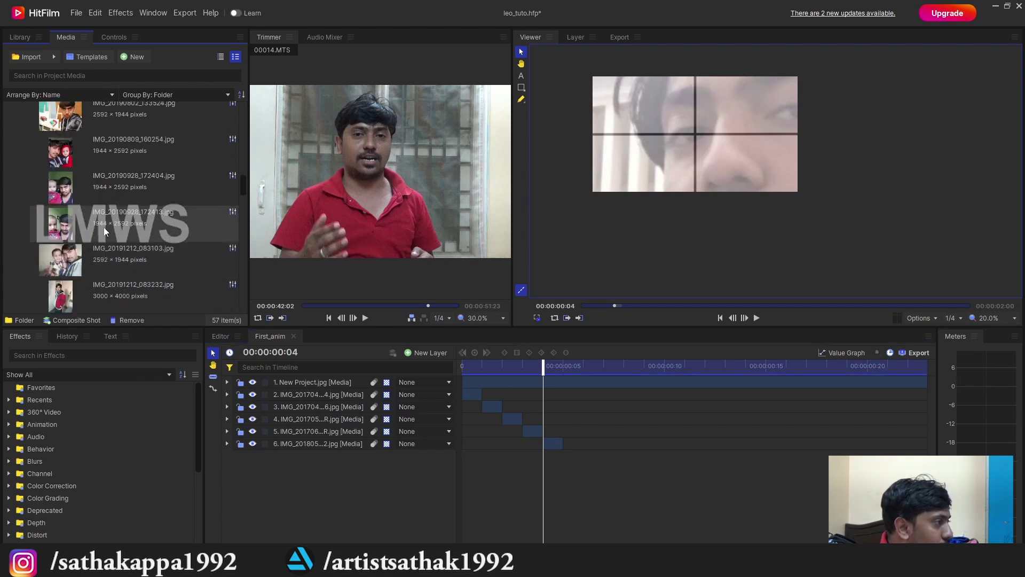
{"action": "scroll", "coordinate": [104, 232], "scroll_direction": "up", "scroll_amount": 5}
{"action": "left_click", "coordinate": [101, 195]}
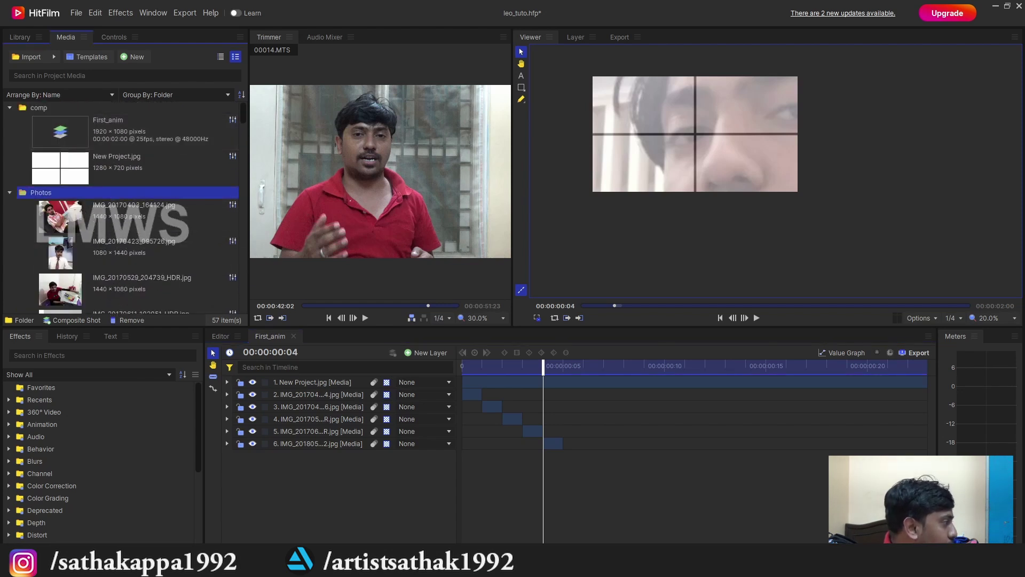
{"action": "left_click_drag", "start_coordinate": [0, 188], "coordinate": [75, 194]}
{"action": "left_click_drag", "start_coordinate": [178, 303], "coordinate": [479, 454]}
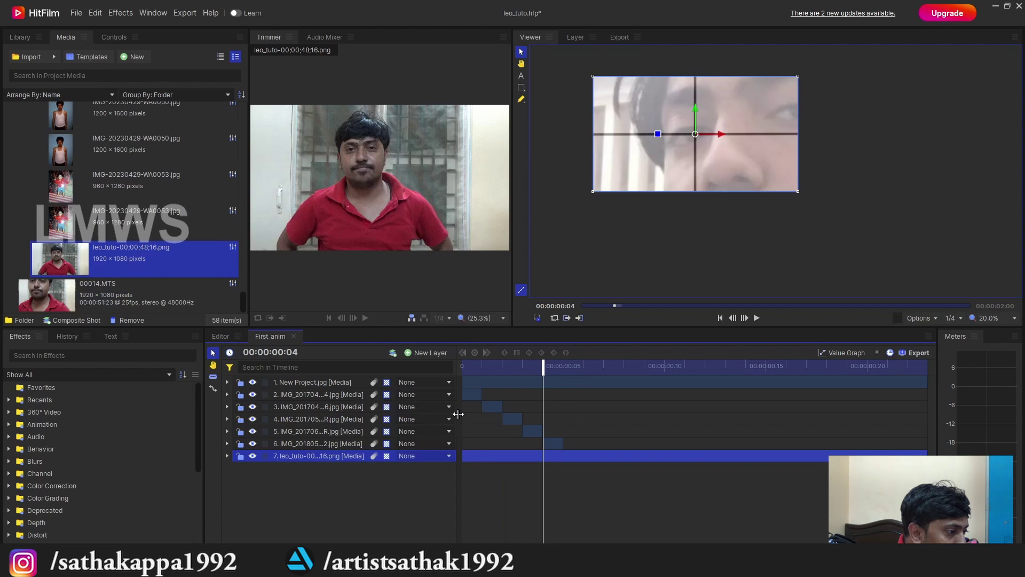
Step: Cut the leo_tuto still layer at 00:00:00:01 and delete the remainder, leaving a one-frame layer
{"action": "left_click", "coordinate": [487, 364]}
{"action": "key", "text": "c"}
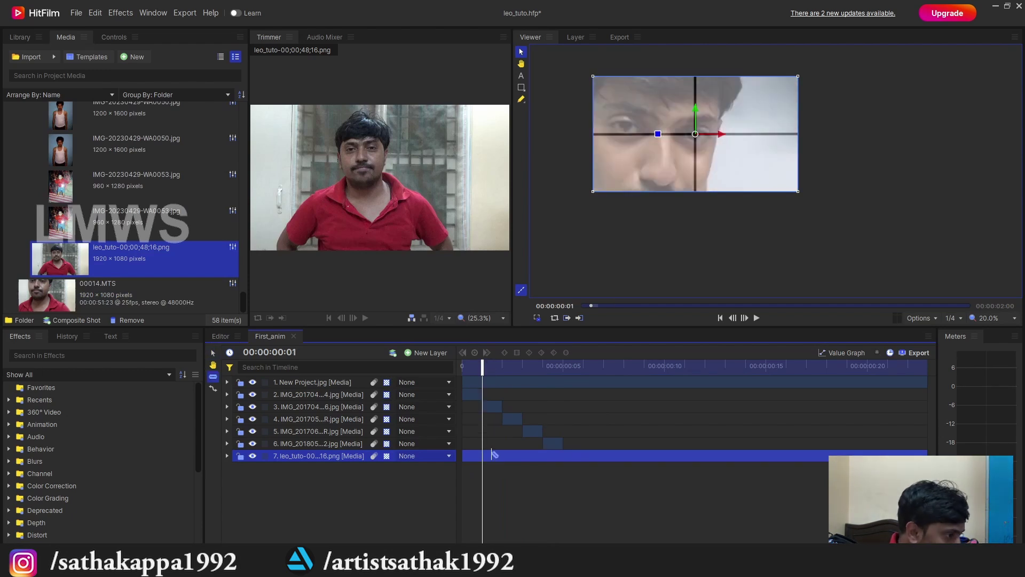
{"action": "left_click", "coordinate": [483, 456]}
{"action": "key", "text": "v"}
{"action": "left_click", "coordinate": [525, 469]}
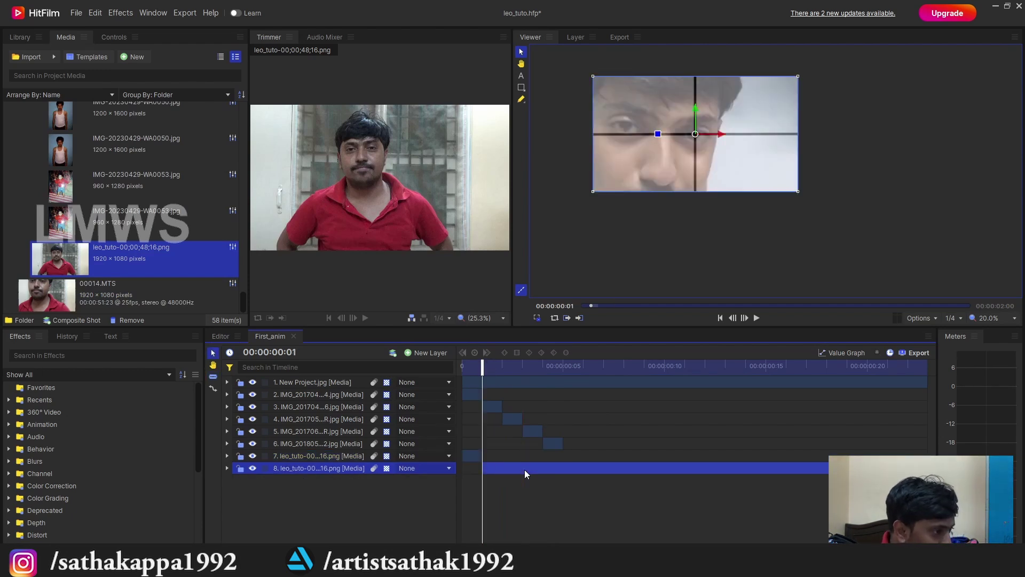
{"action": "key", "text": "Delete"}
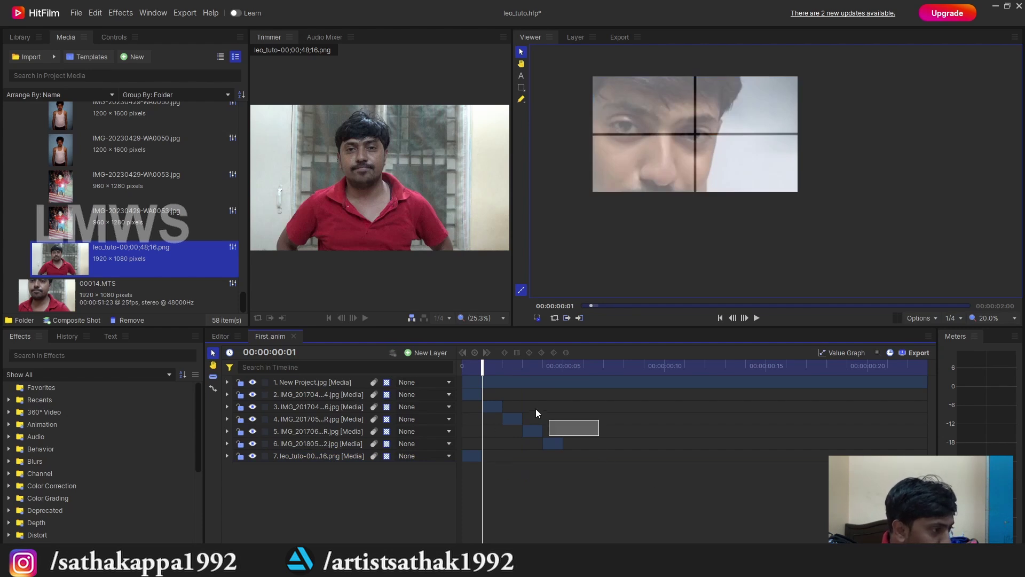
Step: Shift the first four photo layers one frame later and move the leo_tuto still layer directly below the New Project.jpg guide
{"action": "left_click_drag", "start_coordinate": [536, 409], "coordinate": [484, 396]}
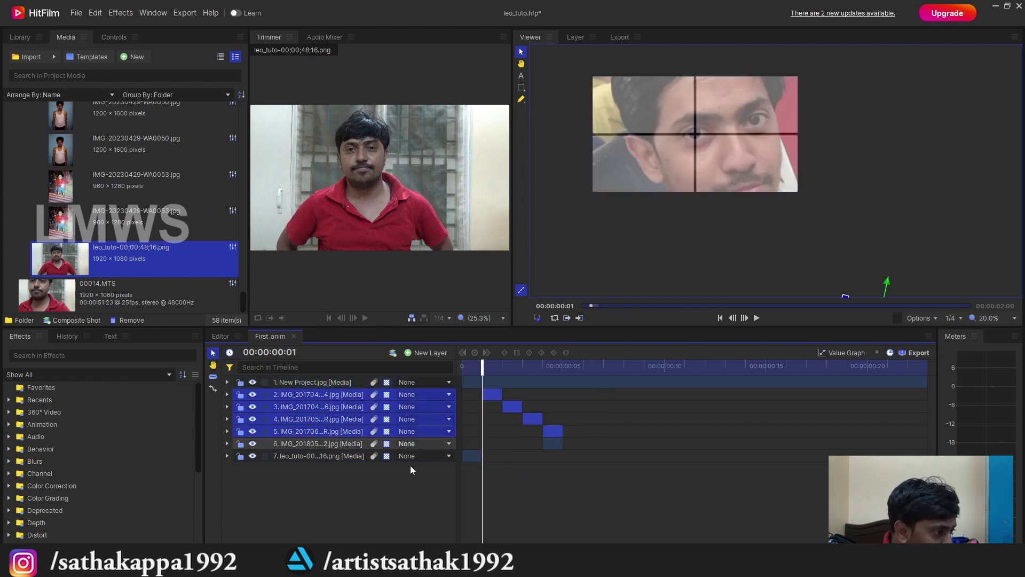
{"action": "left_click_drag", "start_coordinate": [334, 455], "coordinate": [339, 388]}
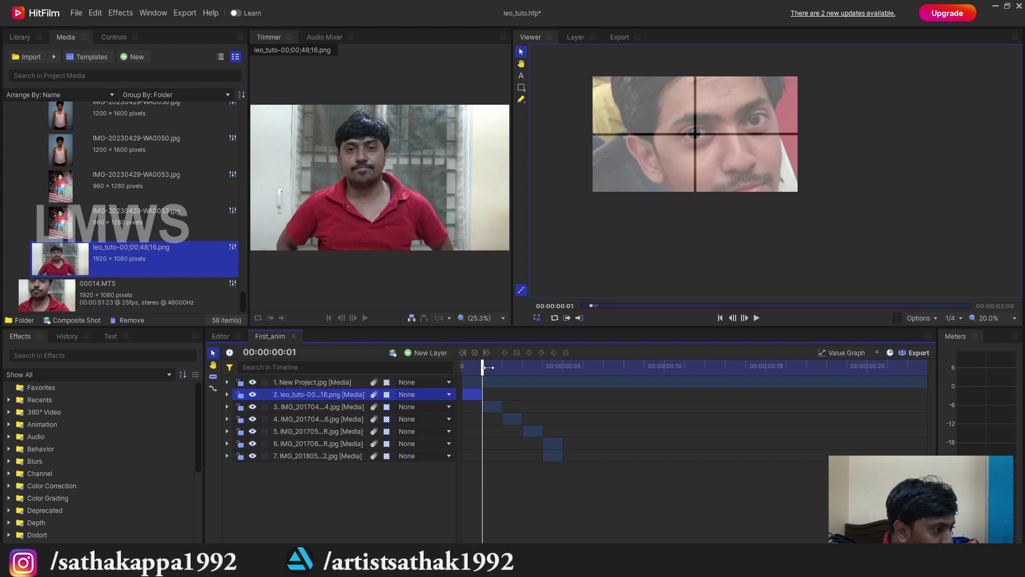
Step: At frame 0, enlarge the leo_tuto still layer and position its eye on the guide's centre cross
{"action": "left_click_drag", "start_coordinate": [489, 368], "coordinate": [442, 363]}
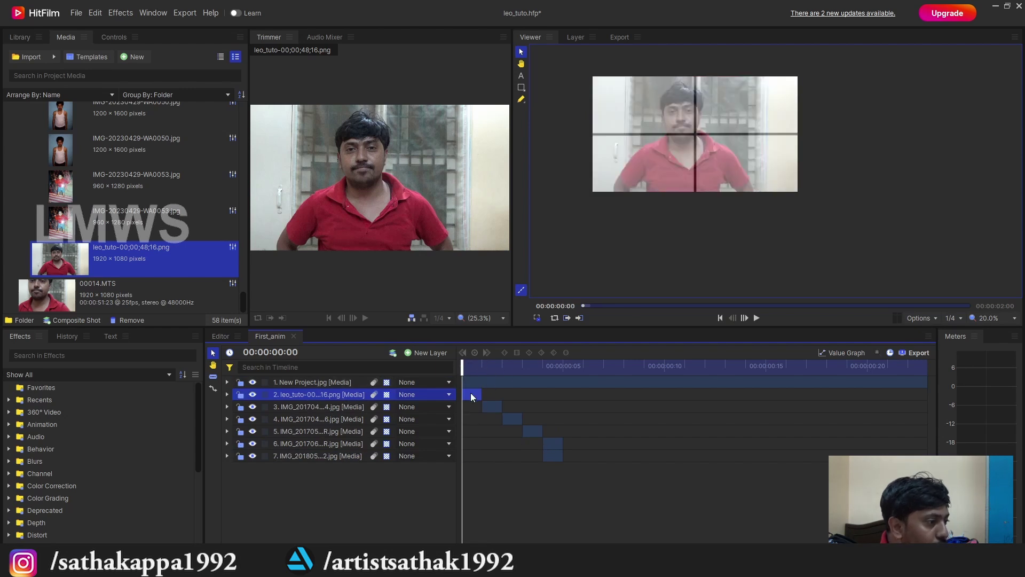
{"action": "left_click_drag", "start_coordinate": [799, 193], "coordinate": [1018, 369]}
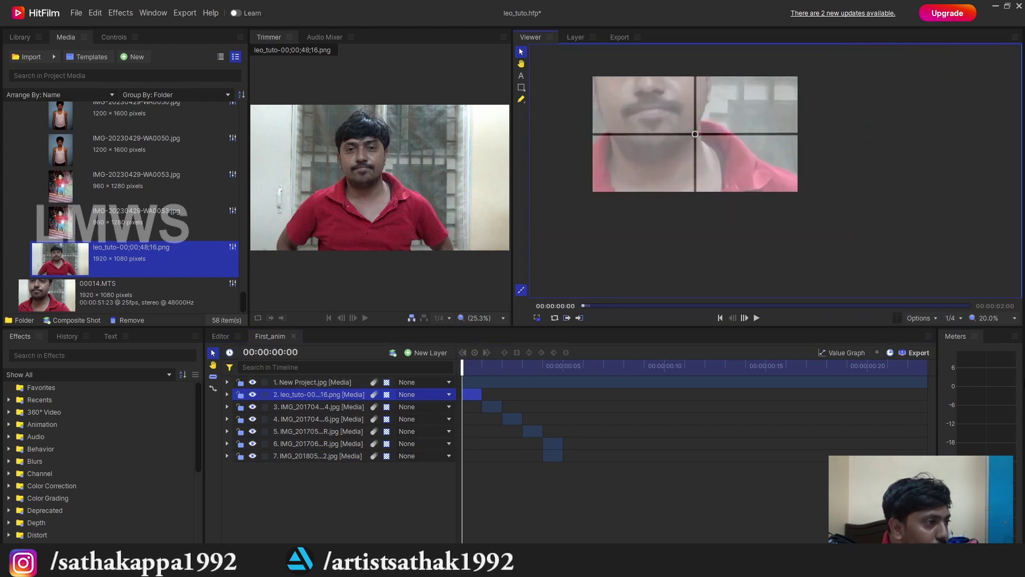
{"action": "scroll", "coordinate": [790, 213], "scroll_direction": "down", "scroll_amount": 3}
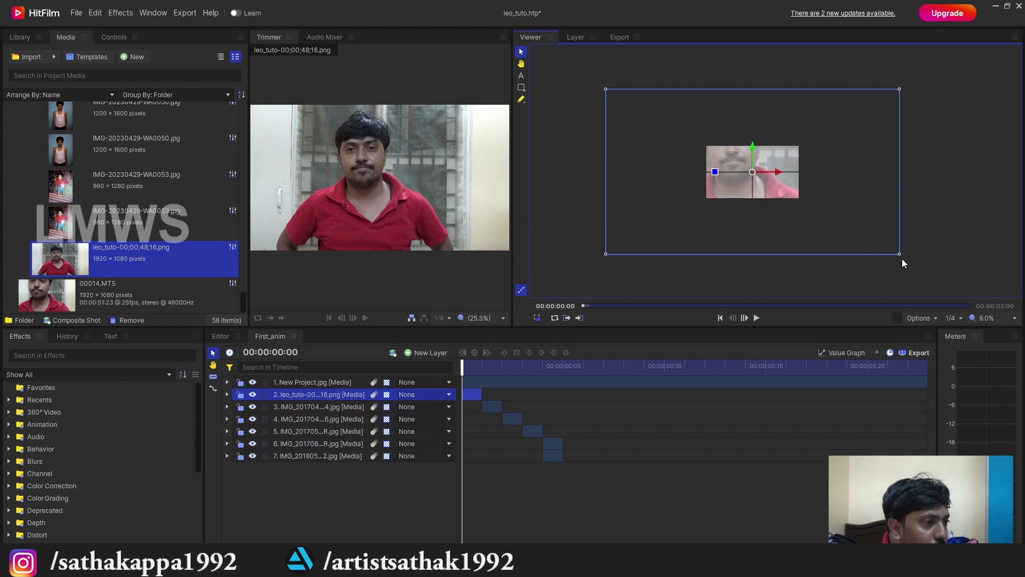
{"action": "scroll", "coordinate": [934, 279], "scroll_direction": "up", "scroll_amount": 3}
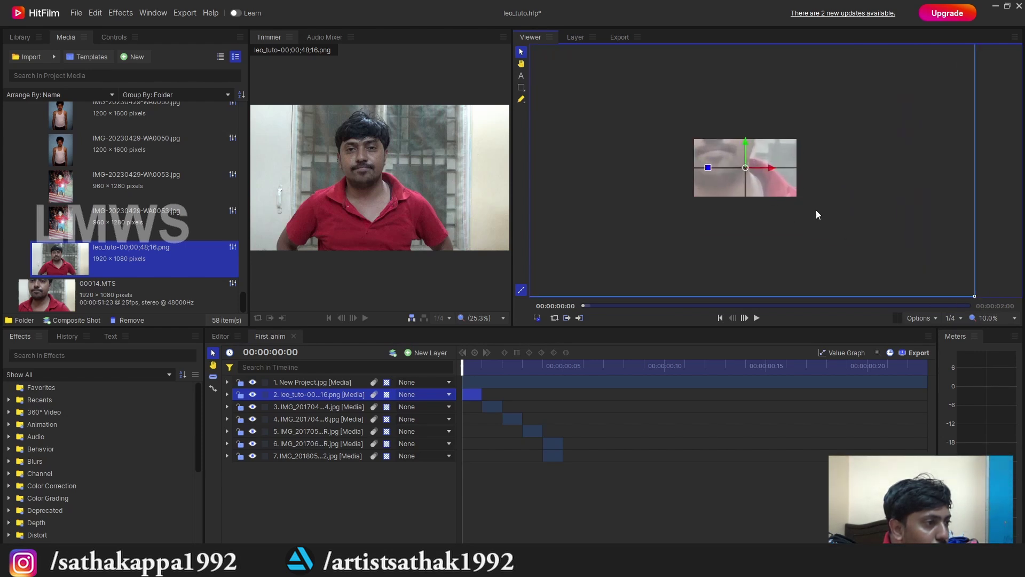
{"action": "left_click_drag", "start_coordinate": [676, 129], "coordinate": [778, 228]}
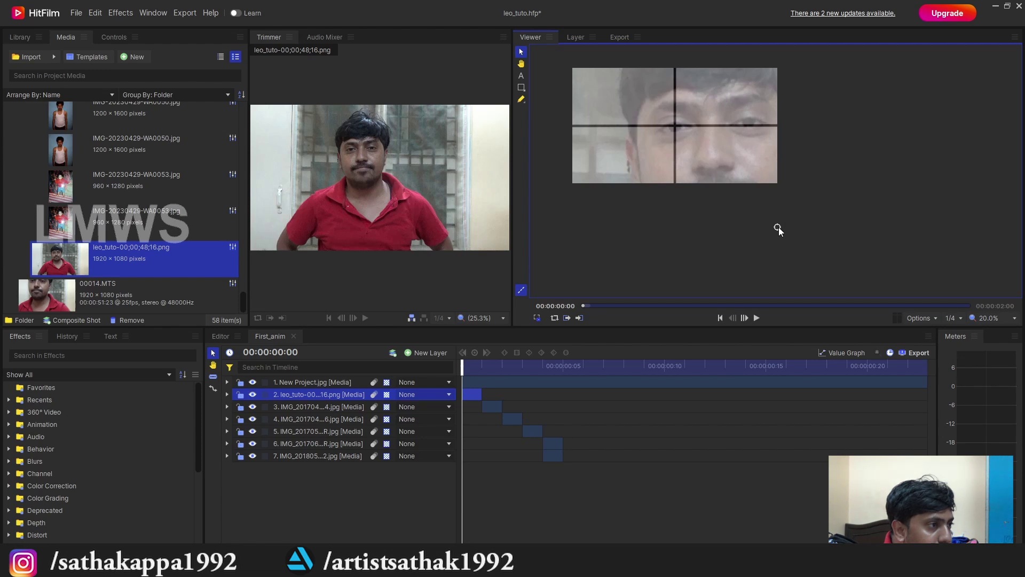
Step: Refine the leo_tuto still's size and position so the eye matches the guide's centre cross
{"action": "scroll", "coordinate": [677, 153], "scroll_direction": "down", "scroll_amount": 4}
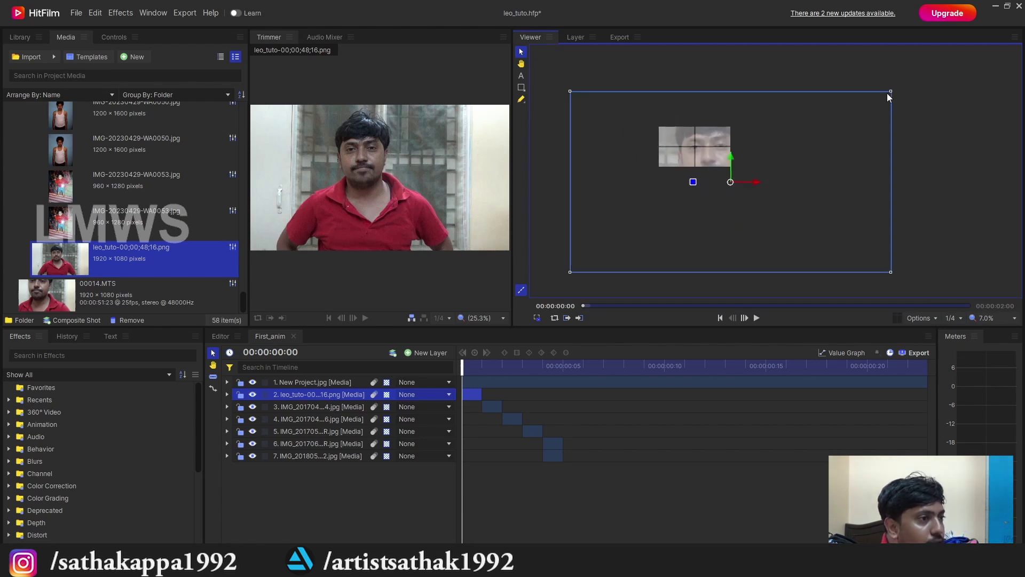
{"action": "scroll", "coordinate": [889, 92], "scroll_direction": "up", "scroll_amount": 2}
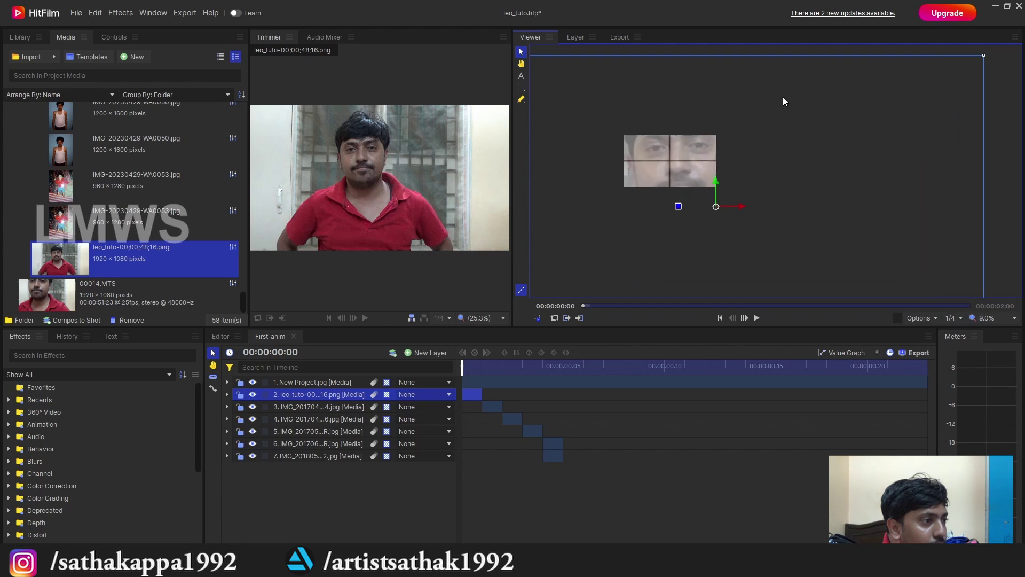
{"action": "left_click_drag", "start_coordinate": [716, 204], "coordinate": [725, 222]}
{"action": "scroll", "coordinate": [663, 203], "scroll_direction": "up", "scroll_amount": 5}
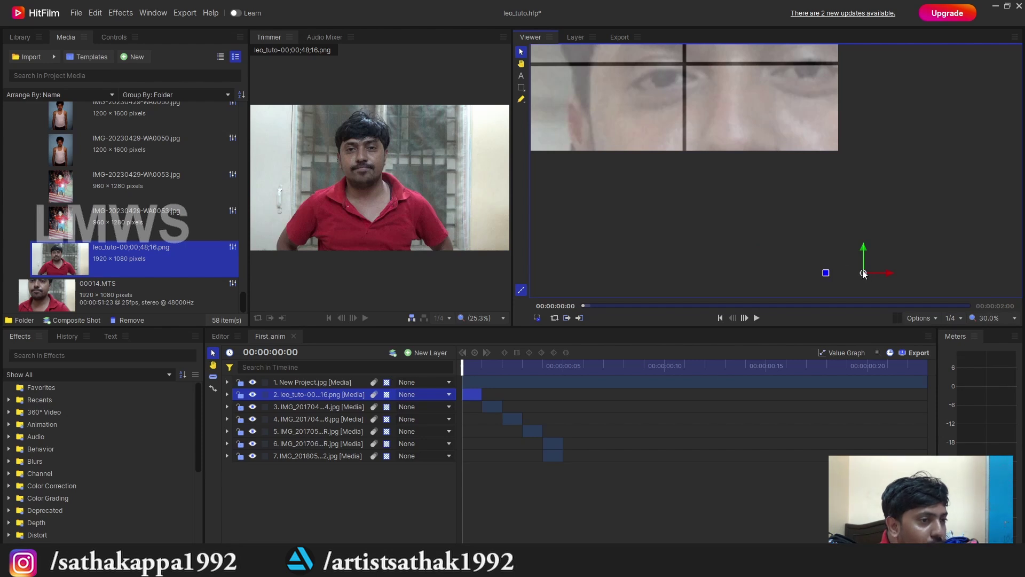
{"action": "left_click_drag", "start_coordinate": [866, 273], "coordinate": [886, 258]}
{"action": "scroll", "coordinate": [683, 250], "scroll_direction": "down", "scroll_amount": 5}
Step: Shift the last photo layer, IMG_201805…2.jpg, one frame later to start at 00:00:00:05, and save the project
{"action": "left_click_drag", "start_coordinate": [556, 456], "coordinate": [573, 455]}
{"action": "left_click", "coordinate": [561, 367]}
{"action": "mouse_move", "coordinate": [560, 367]}
{"action": "left_mouse_down"}
{"action": "mouse_move", "coordinate": [542, 368]}
{"action": "mouse_move", "coordinate": [563, 368]}
{"action": "left_mouse_up"}
{"action": "key", "text": "ctrl+s"}
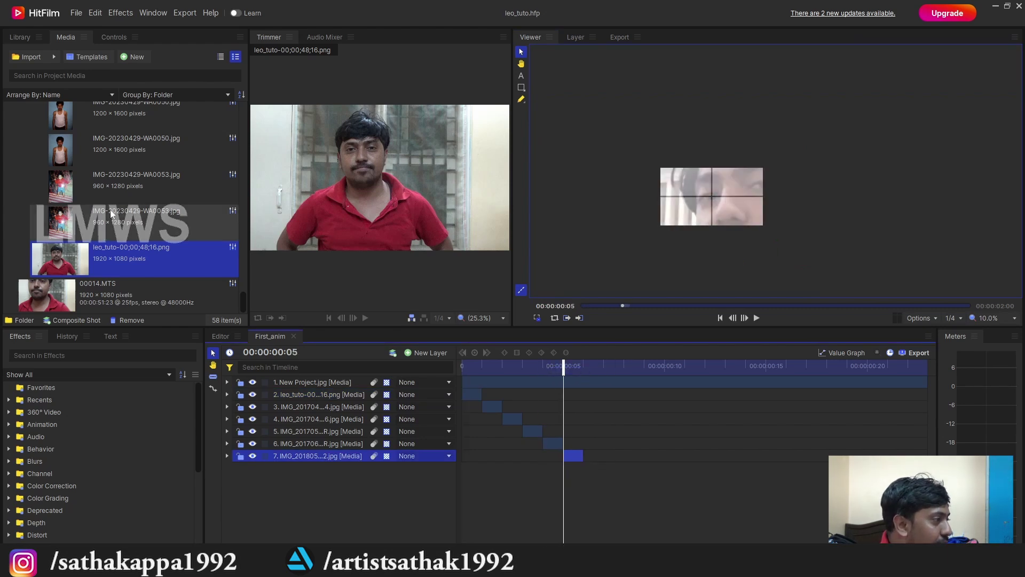
Step: Pick IMG-20190228-WA0001.jpg from the project photos and add it as the bottom First_anim layer, starting at 00:00:00:06
{"action": "scroll", "coordinate": [110, 215], "scroll_direction": "up", "scroll_amount": 5}
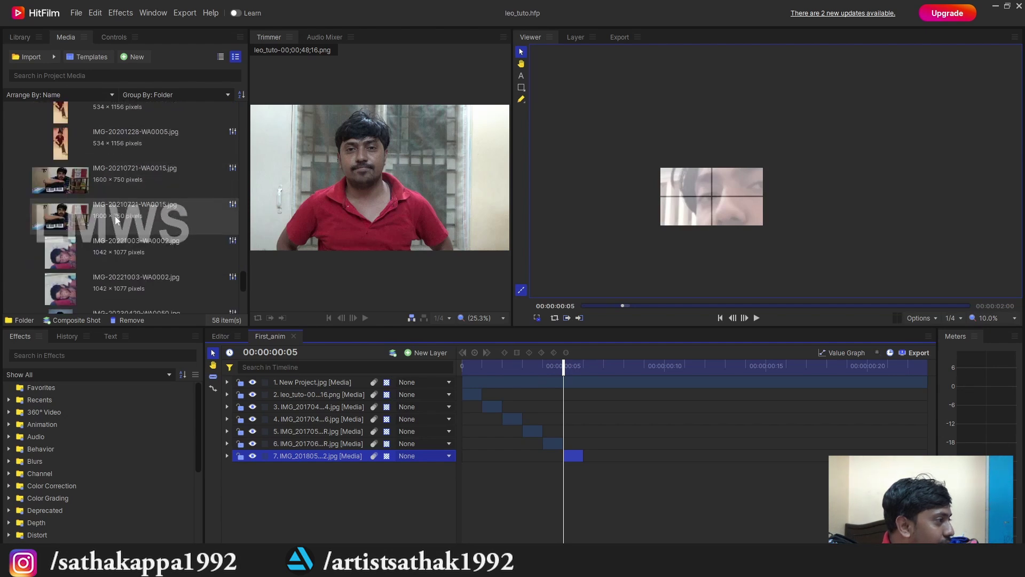
{"action": "left_click", "coordinate": [107, 193]}
{"action": "scroll", "coordinate": [126, 211], "scroll_direction": "up", "scroll_amount": 4}
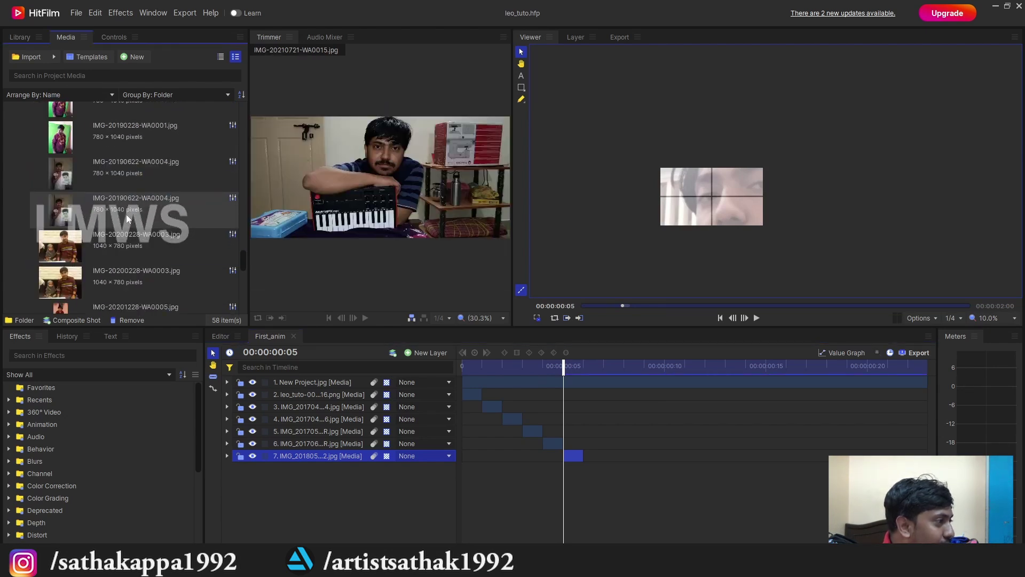
{"action": "scroll", "coordinate": [126, 214], "scroll_direction": "up", "scroll_amount": 2}
{"action": "scroll", "coordinate": [110, 240], "scroll_direction": "down", "scroll_amount": 1}
{"action": "left_click", "coordinate": [102, 170]}
{"action": "left_click", "coordinate": [81, 205]}
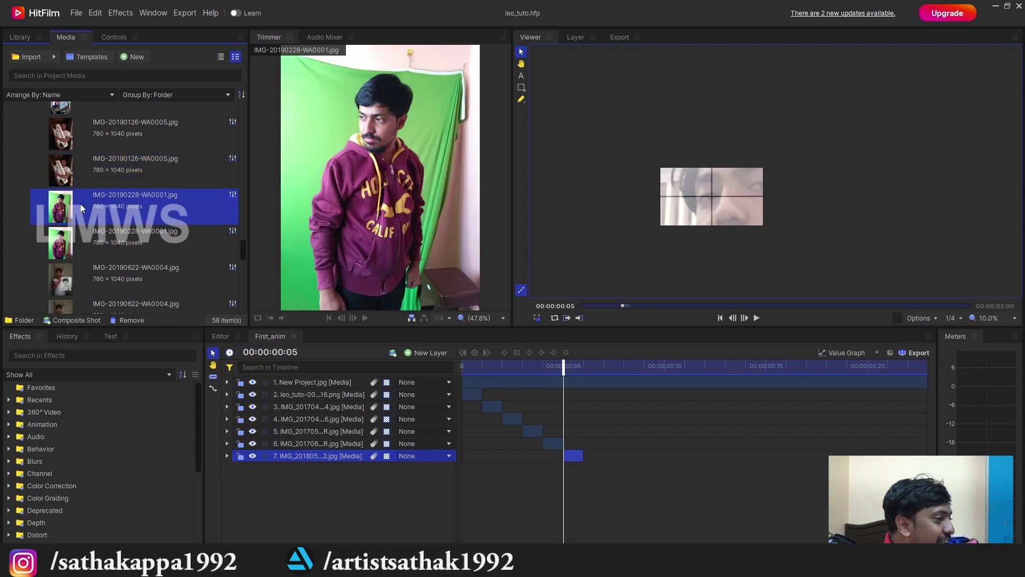
{"action": "left_click_drag", "start_coordinate": [203, 228], "coordinate": [570, 481]}
Step: Trim the IMG-20190228-WA0001.jpg layer to one frame, delete the remainder, and save the project with the playhead at 00:00:00:06
{"action": "key", "text": "c"}
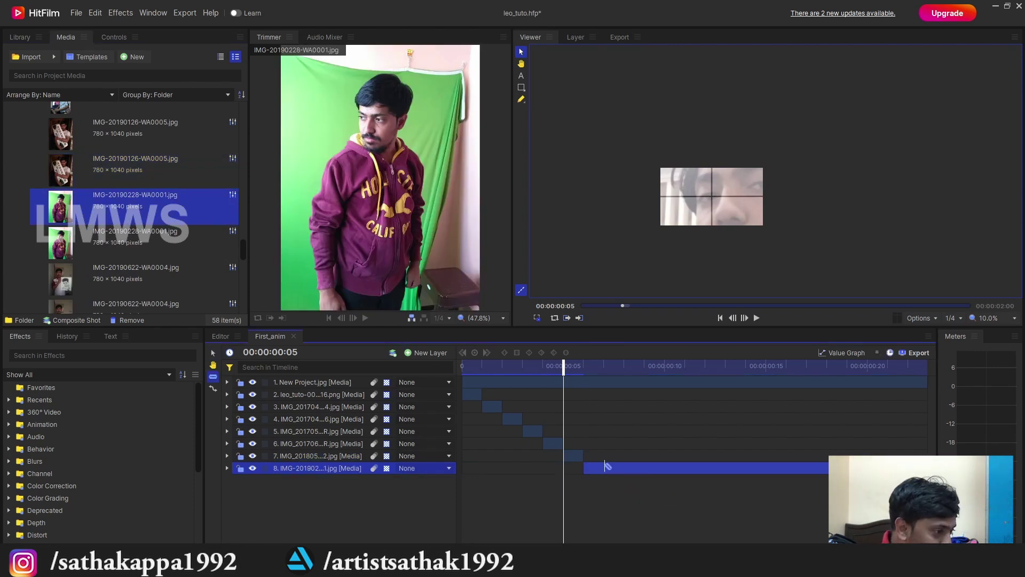
{"action": "left_click", "coordinate": [604, 470]}
{"action": "key", "text": "v"}
{"action": "left_click", "coordinate": [633, 481]}
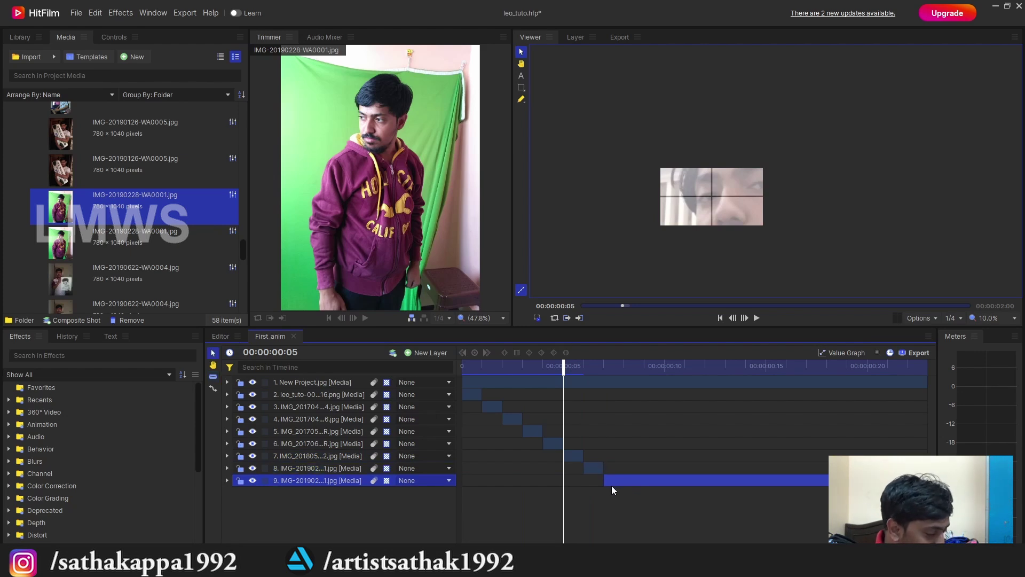
{"action": "key", "text": "Delete"}
{"action": "left_click", "coordinate": [589, 368]}
{"action": "key", "text": "ctrl+s"}
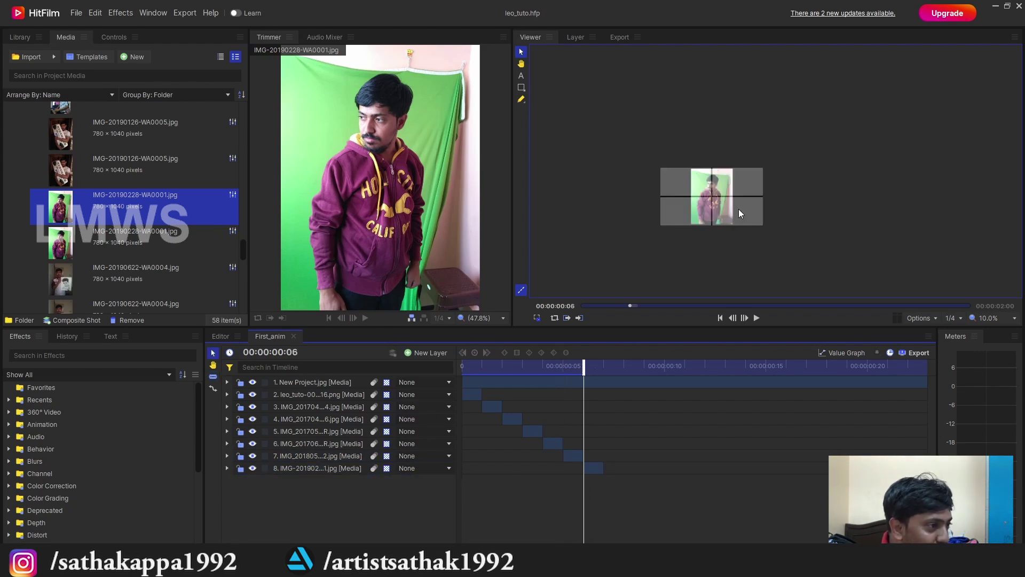
Step: Enlarge the IMG-20190228-WA0001.jpg layer to a close-up of the face and move the eye near the guide's centre cross
{"action": "left_click", "coordinate": [594, 465]}
{"action": "left_click_drag", "start_coordinate": [732, 225], "coordinate": [822, 249]}
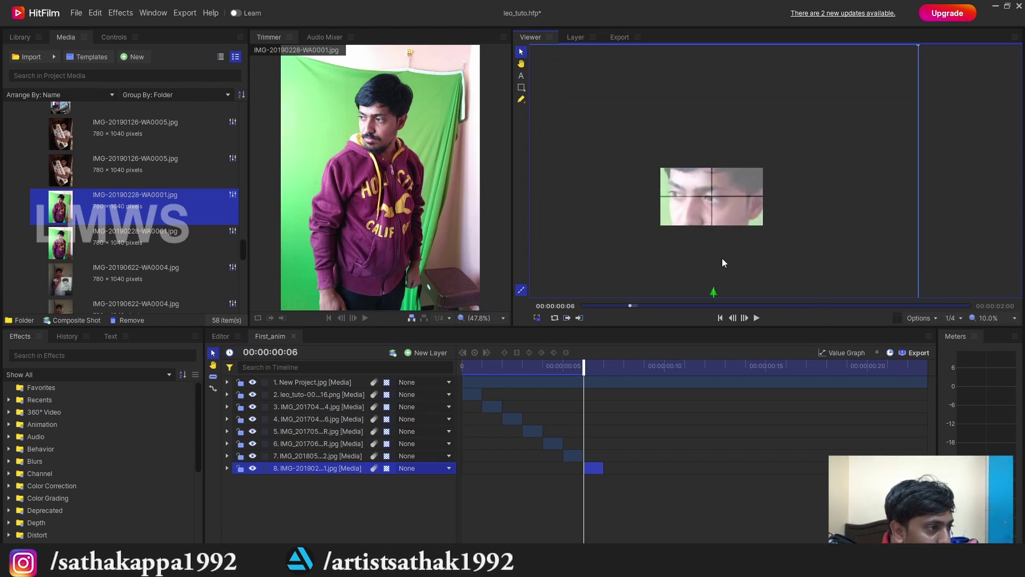
{"action": "scroll", "coordinate": [722, 258], "scroll_direction": "up", "scroll_amount": 2}
{"action": "scroll", "coordinate": [799, 235], "scroll_direction": "down", "scroll_amount": 1}
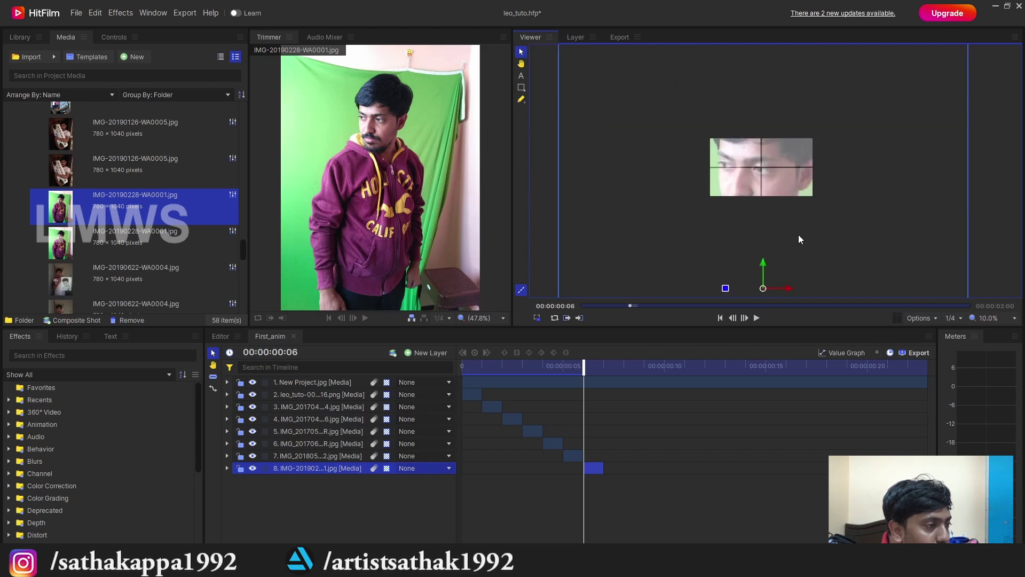
{"action": "scroll", "coordinate": [774, 177], "scroll_direction": "up", "scroll_amount": 2}
Step: Scale the IMG-20190228-WA0001.jpg layer to 1078.1%, position it at 63.3, -2450.0 so the eye meets the cross, and save the project
{"action": "left_click", "coordinate": [114, 37]}
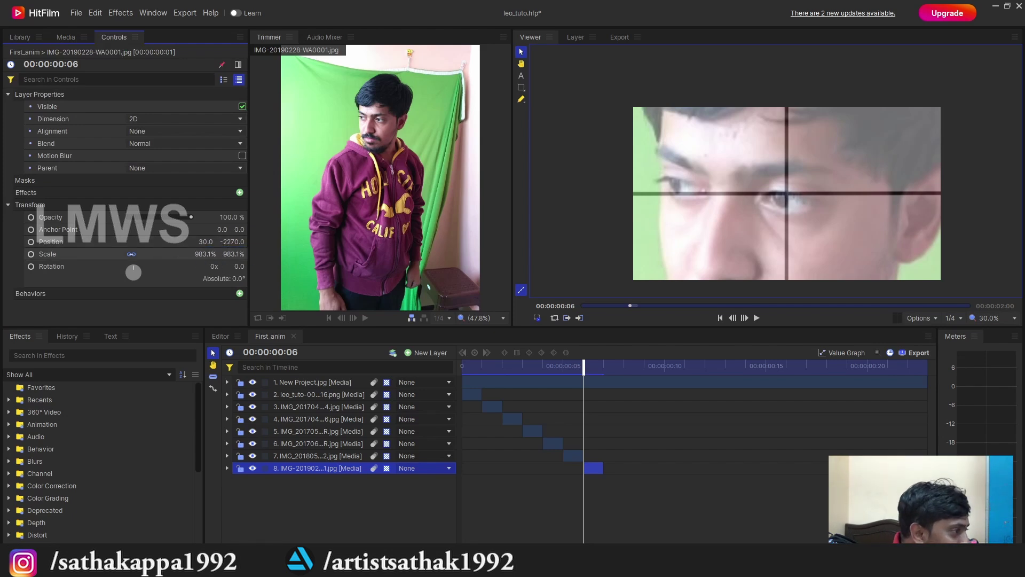
{"action": "left_click_drag", "start_coordinate": [205, 254], "coordinate": [256, 254]}
{"action": "mouse_move", "coordinate": [580, 180]}
{"action": "left_mouse_down"}
{"action": "mouse_move", "coordinate": [590, 200]}
{"action": "mouse_move", "coordinate": [576, 166]}
{"action": "left_mouse_up"}
{"action": "scroll", "coordinate": [577, 166], "scroll_direction": "down", "scroll_amount": 1}
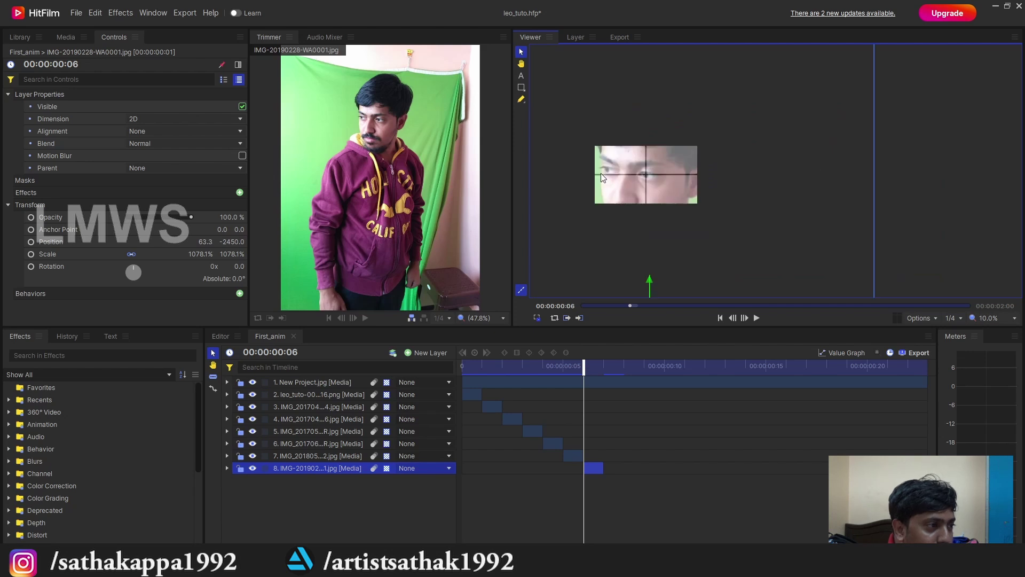
{"action": "key", "text": "ctrl+s"}
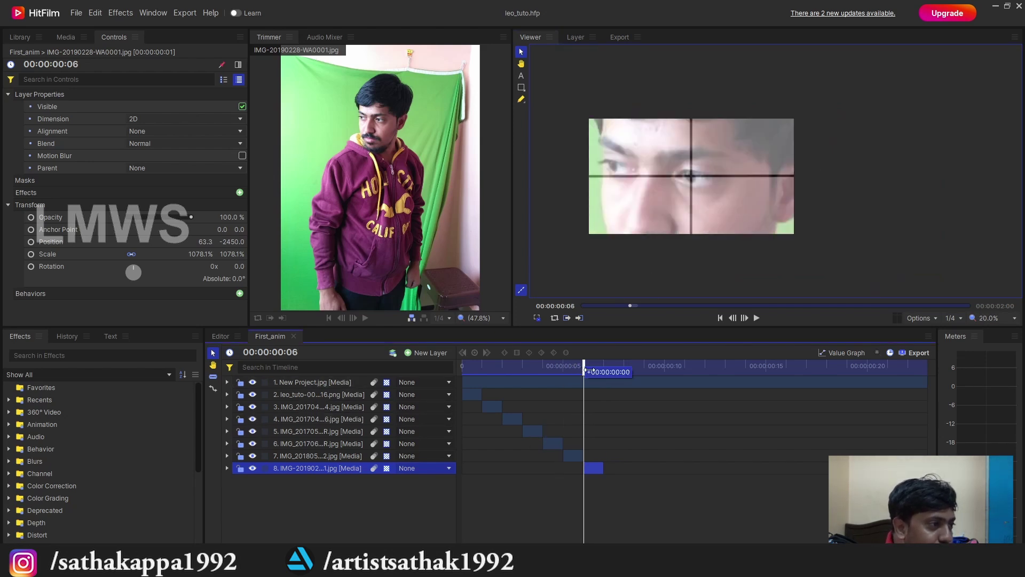
Step: Pick IMG-20190126-WA0005.jpg from the project media and add it as the bottom First_anim layer, starting at 00:00:00:07
{"action": "left_click", "coordinate": [71, 34]}
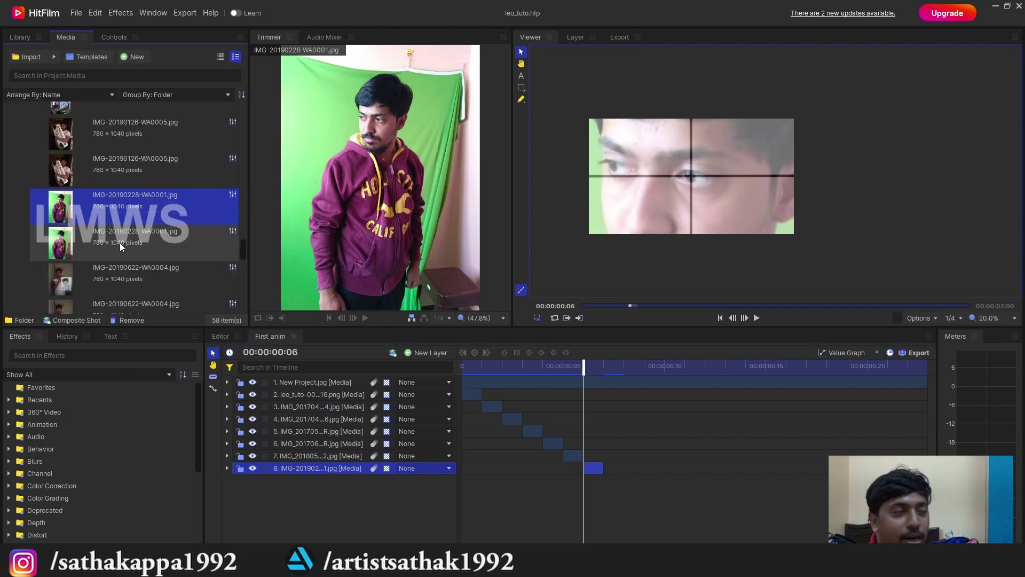
{"action": "left_click", "coordinate": [131, 146]}
{"action": "left_click_drag", "start_coordinate": [123, 169], "coordinate": [597, 481]}
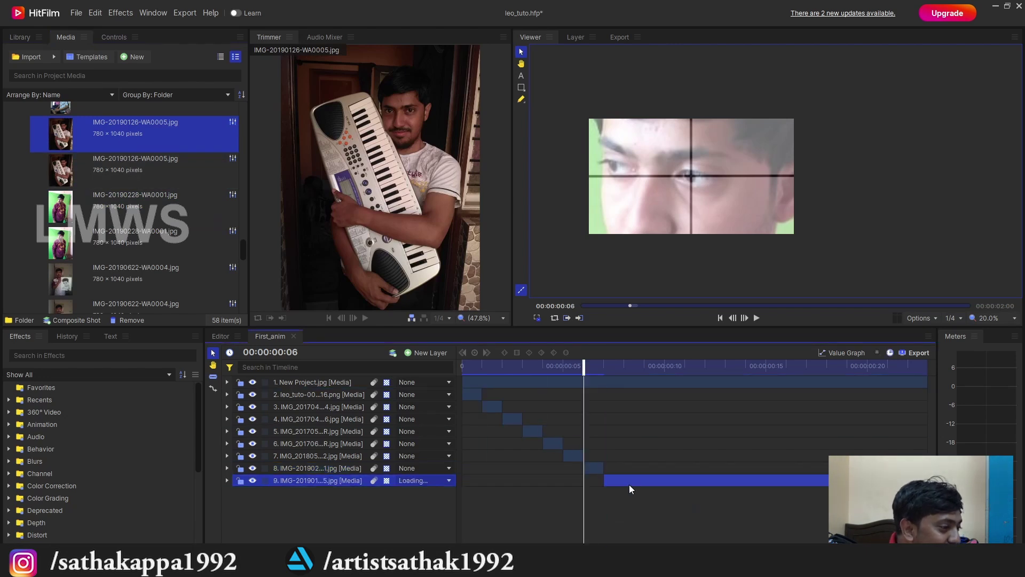
Step: Cut the IMG-20190126-WA0005.jpg layer after one frame and delete the remainder
{"action": "key", "text": "c"}
{"action": "left_click", "coordinate": [630, 484]}
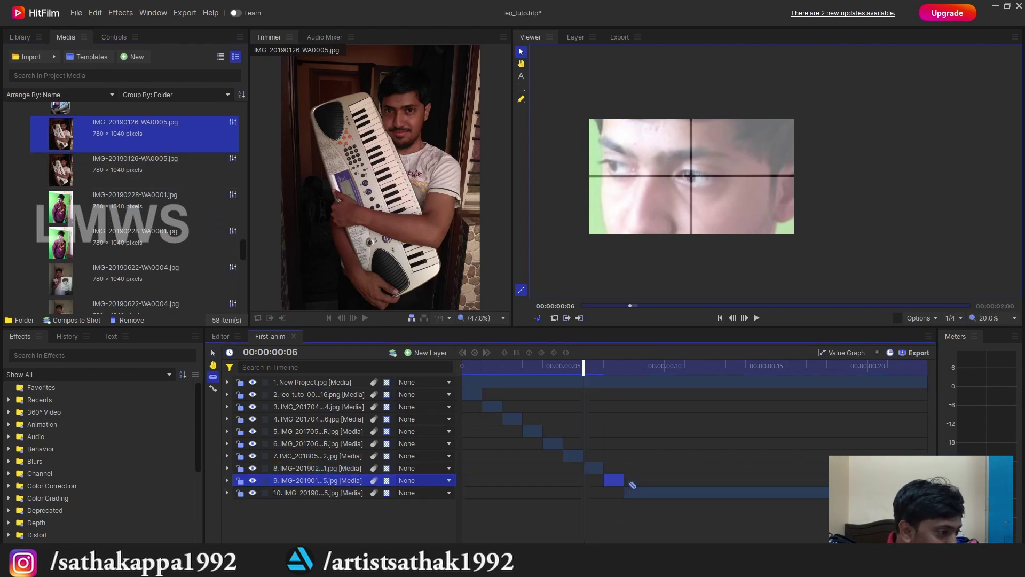
{"action": "key", "text": "v"}
{"action": "left_click", "coordinate": [656, 490]}
{"action": "key", "text": "Delete"}
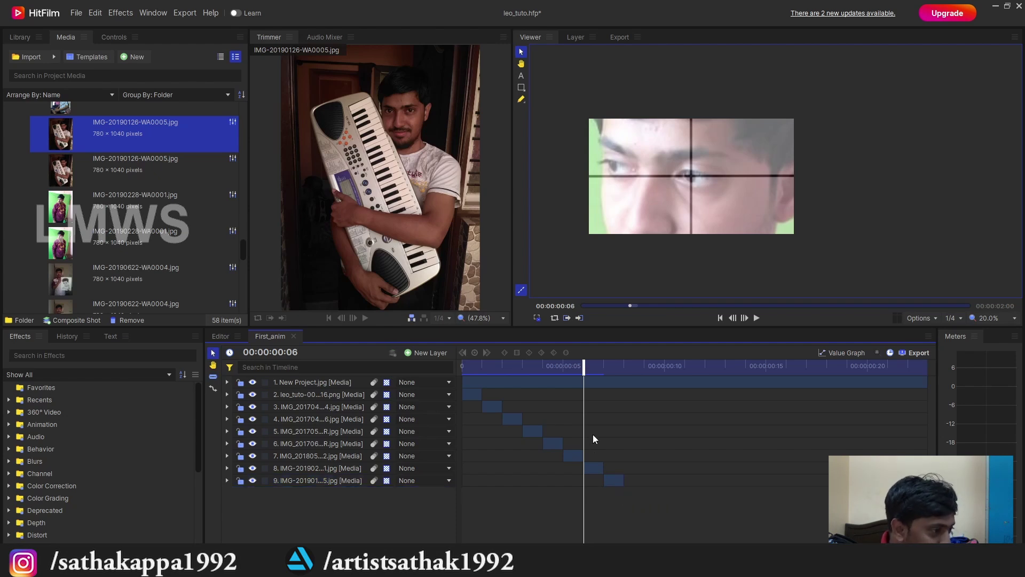
Step: At 00:00:00:07, enlarge the IMG-20190126-WA0005.jpg layer, place its image-right eye on the guide's centre cross, and save the project
{"action": "left_click", "coordinate": [618, 373]}
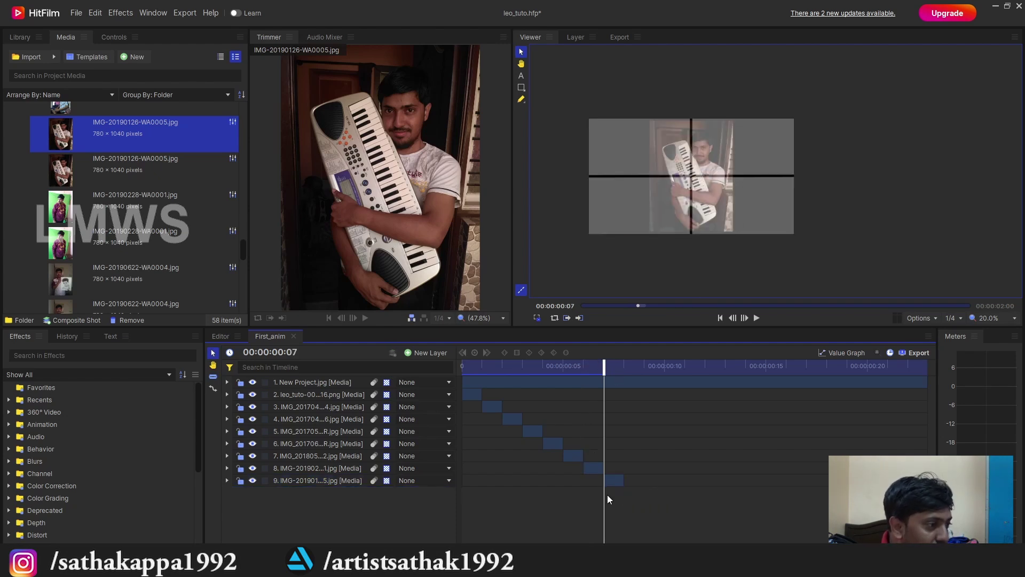
{"action": "left_click", "coordinate": [614, 480]}
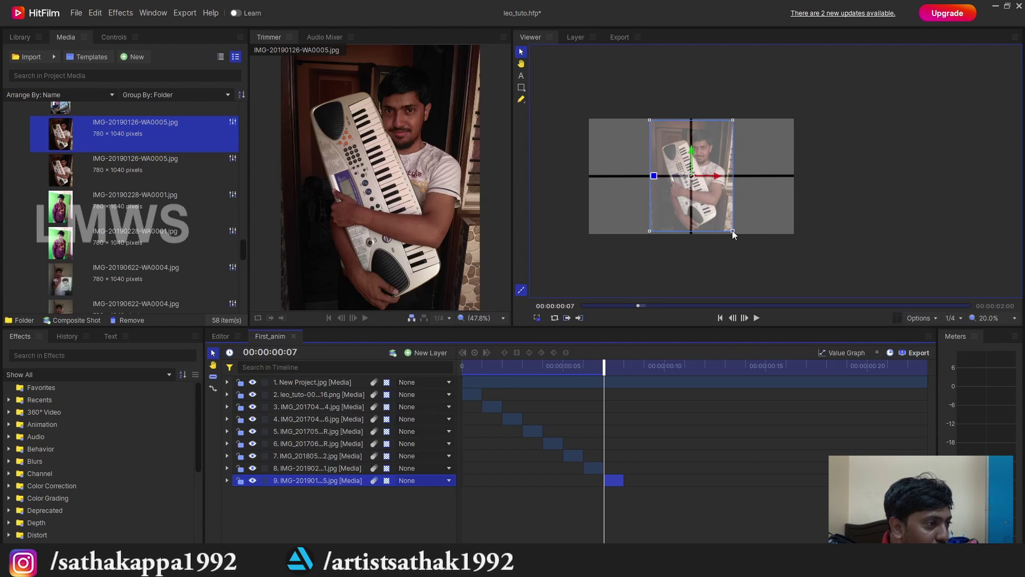
{"action": "left_click_drag", "start_coordinate": [732, 231], "coordinate": [803, 181]}
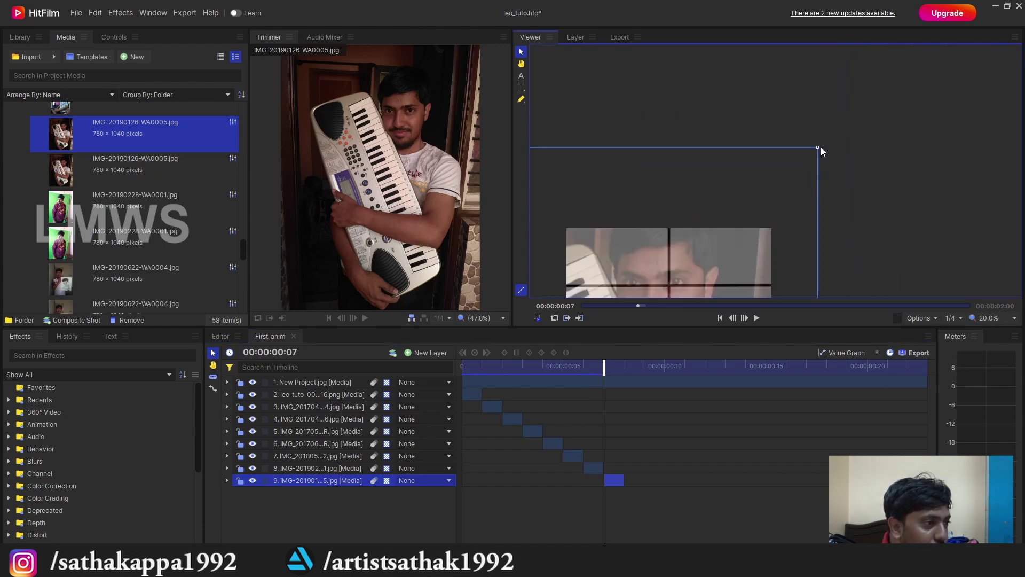
{"action": "left_click_drag", "start_coordinate": [821, 148], "coordinate": [853, 248]}
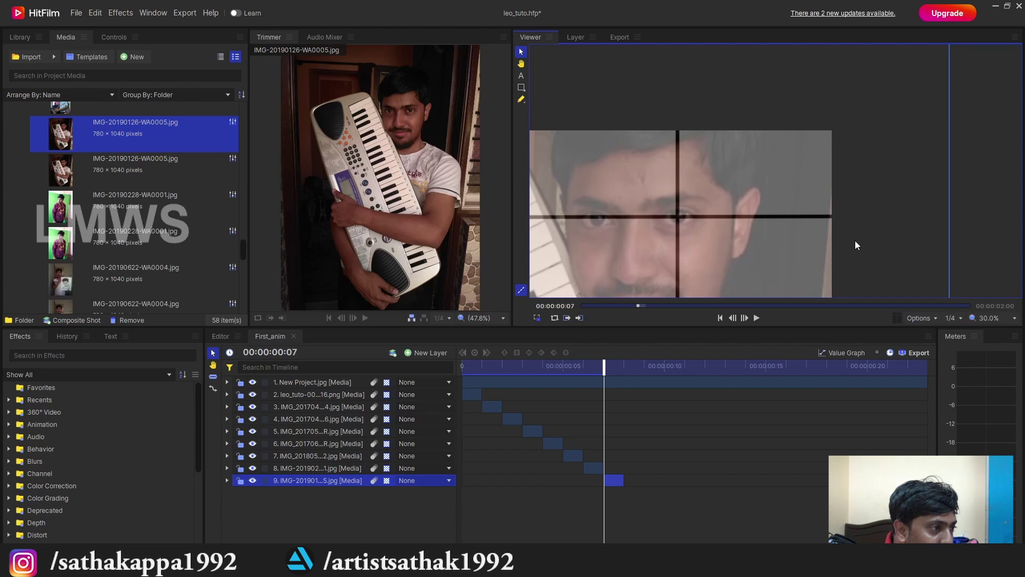
{"action": "scroll", "coordinate": [762, 187], "scroll_direction": "down", "scroll_amount": 1}
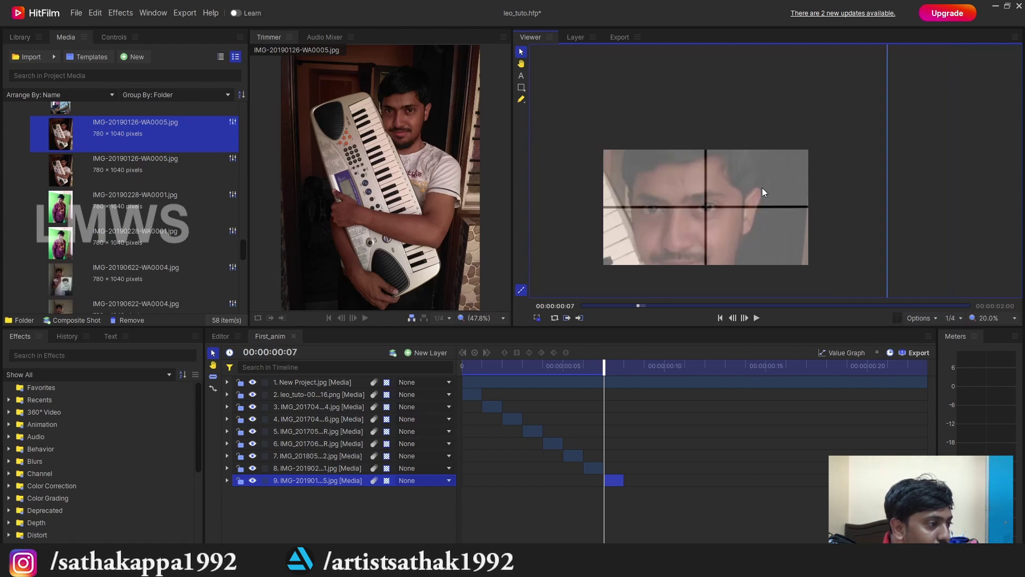
{"action": "key", "text": "ctrl+s"}
Step: Play the animation from the start and scrub back through the photo frames to check the eye alignment
{"action": "left_click", "coordinate": [464, 368]}
{"action": "key", "text": "space"}
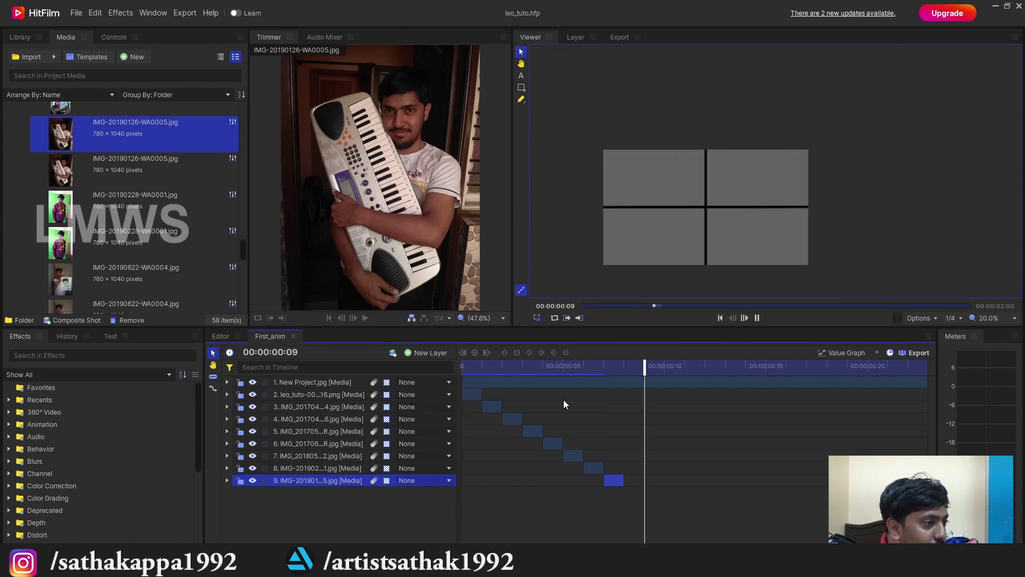
{"action": "key", "text": "space"}
{"action": "left_click", "coordinate": [474, 368]}
{"action": "left_click_drag", "start_coordinate": [473, 368], "coordinate": [590, 377]}
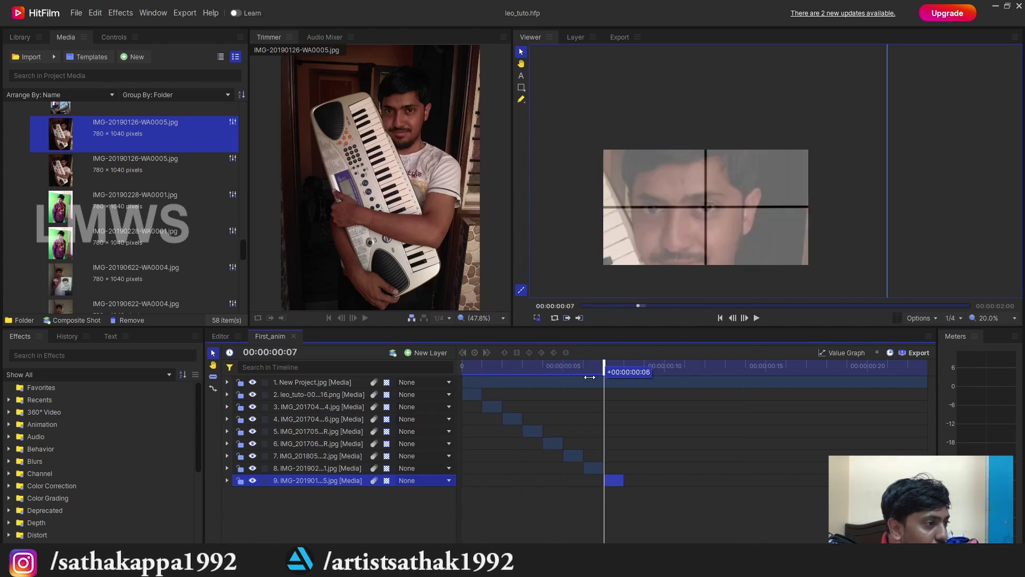
Step: Enlarge the IMG-20190126-WA0005.jpg layer further, shift its image-left eye onto the guide's centre cross, and save the project
{"action": "scroll", "coordinate": [688, 223], "scroll_direction": "down", "scroll_amount": 3}
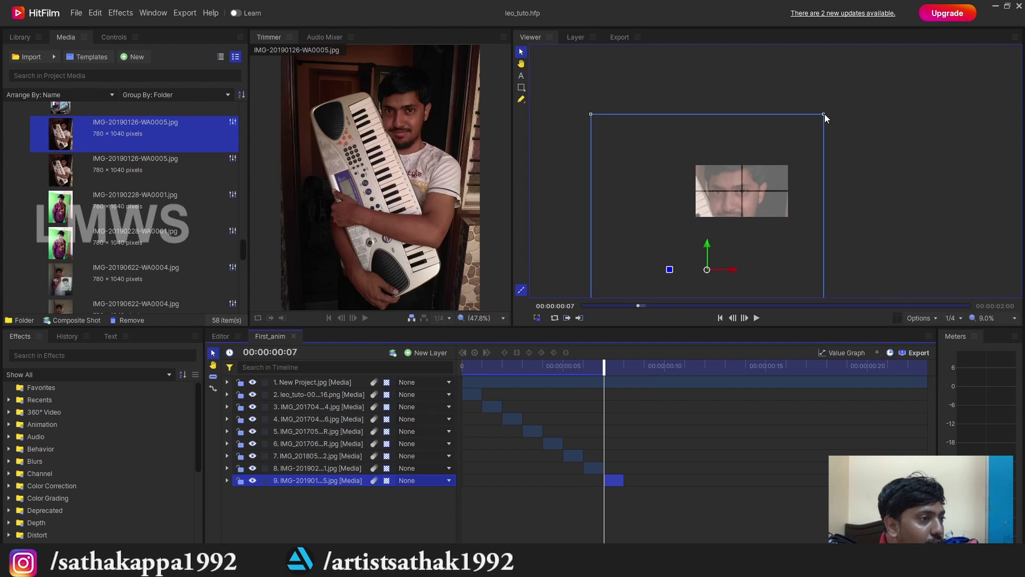
{"action": "left_click_drag", "start_coordinate": [825, 114], "coordinate": [847, 86]}
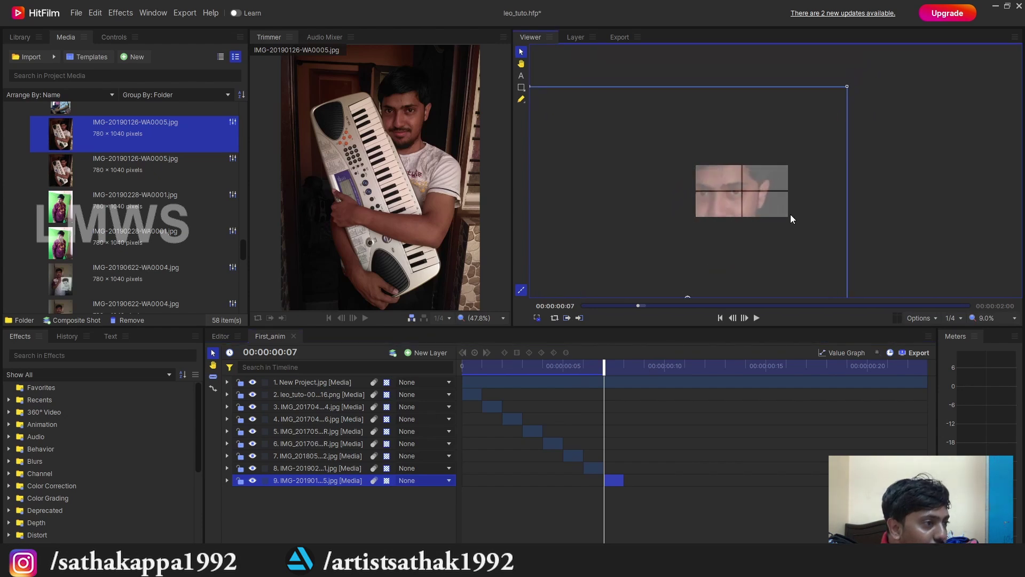
{"action": "scroll", "coordinate": [787, 197], "scroll_direction": "up", "scroll_amount": 4}
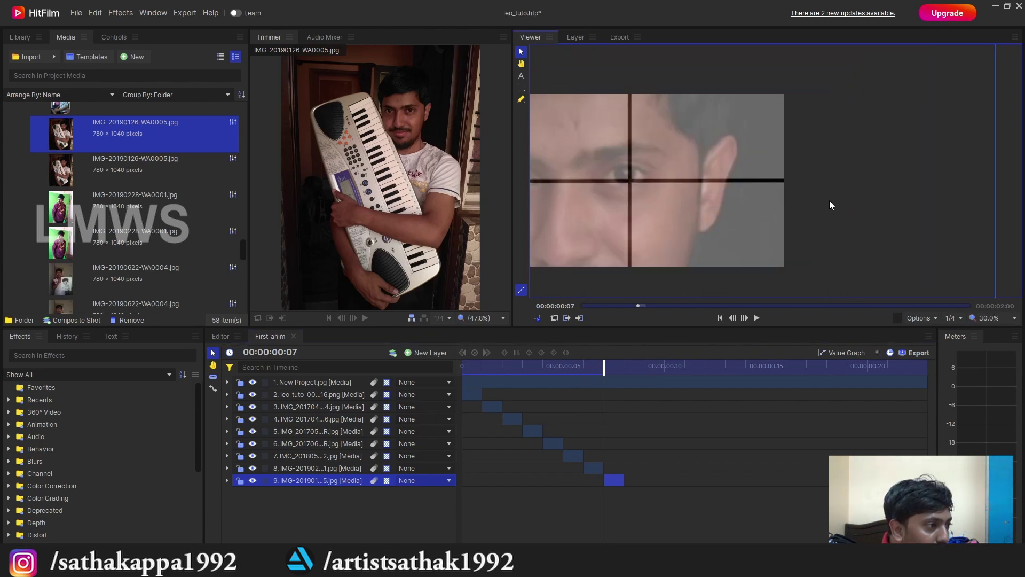
{"action": "left_click_drag", "start_coordinate": [830, 204], "coordinate": [943, 205]}
{"action": "key", "text": "ctrl+s"}
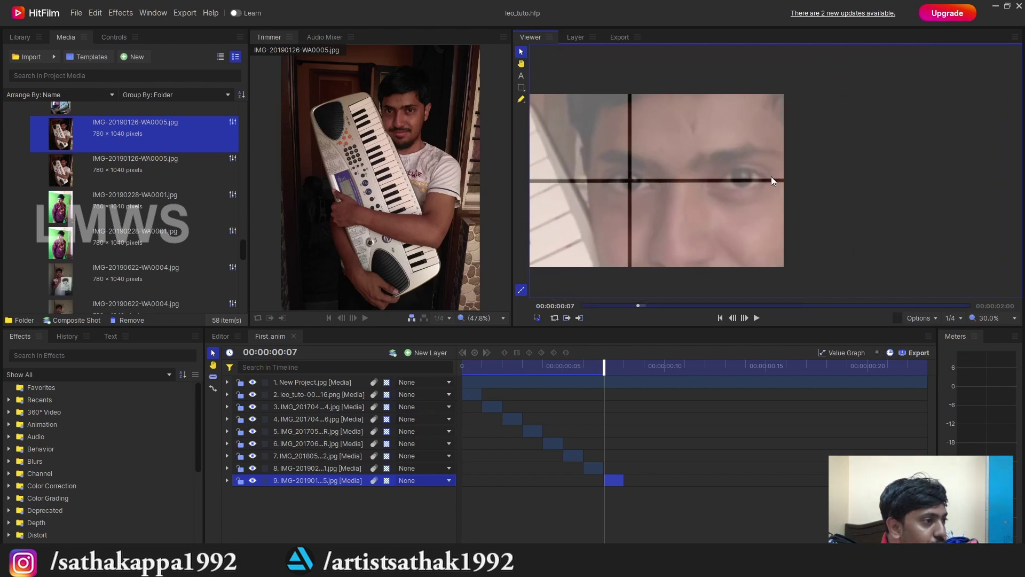
Step: Pick IMG-20230429-WA0050.jpg from the project media and add it as the bottom First_anim layer, starting at 00:00:00:08
{"action": "left_click", "coordinate": [623, 367]}
{"action": "scroll", "coordinate": [133, 248], "scroll_direction": "down", "scroll_amount": 10}
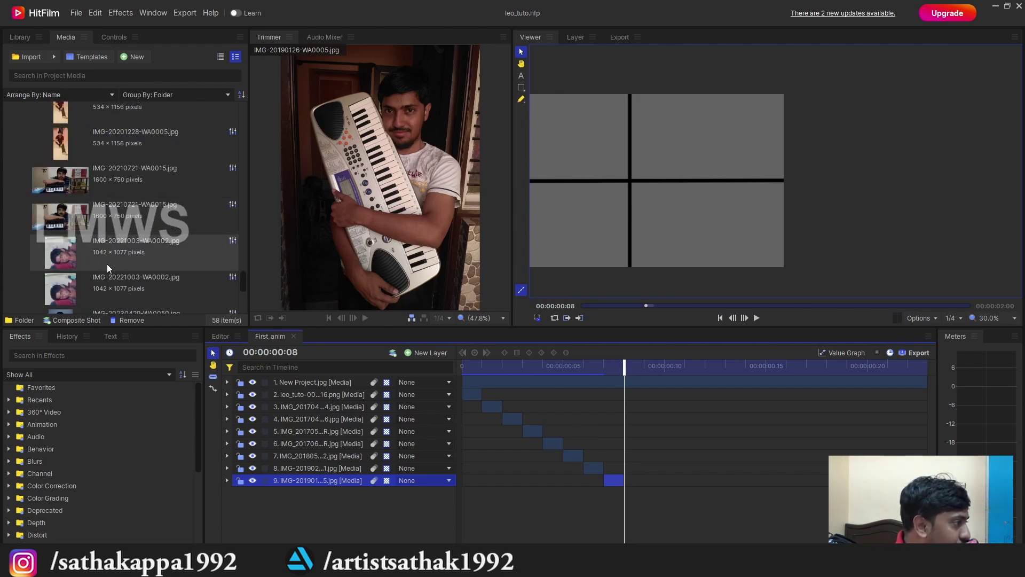
{"action": "scroll", "coordinate": [106, 264], "scroll_direction": "down", "scroll_amount": 3}
{"action": "left_click", "coordinate": [153, 234]}
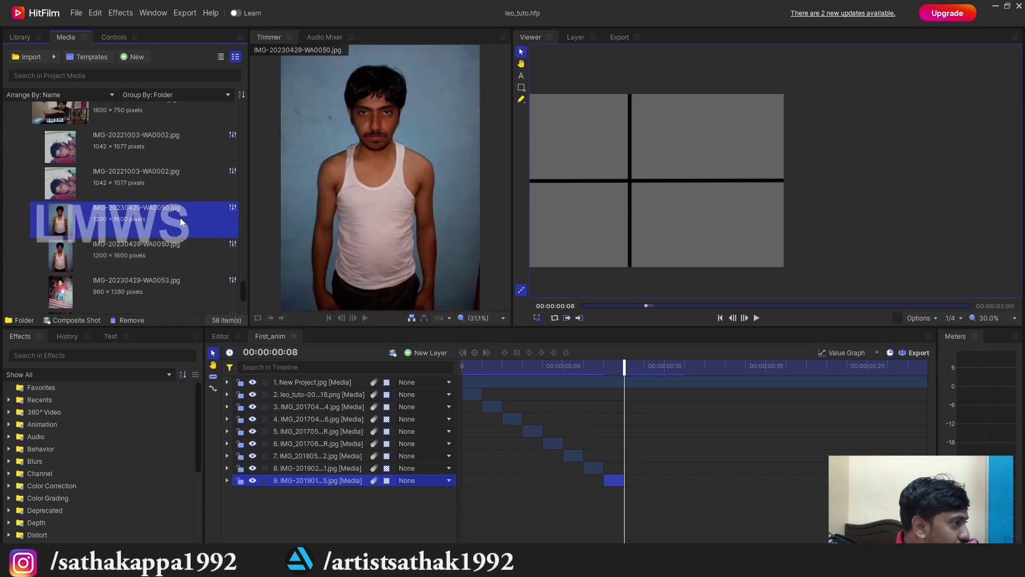
{"action": "left_click_drag", "start_coordinate": [117, 214], "coordinate": [643, 492]}
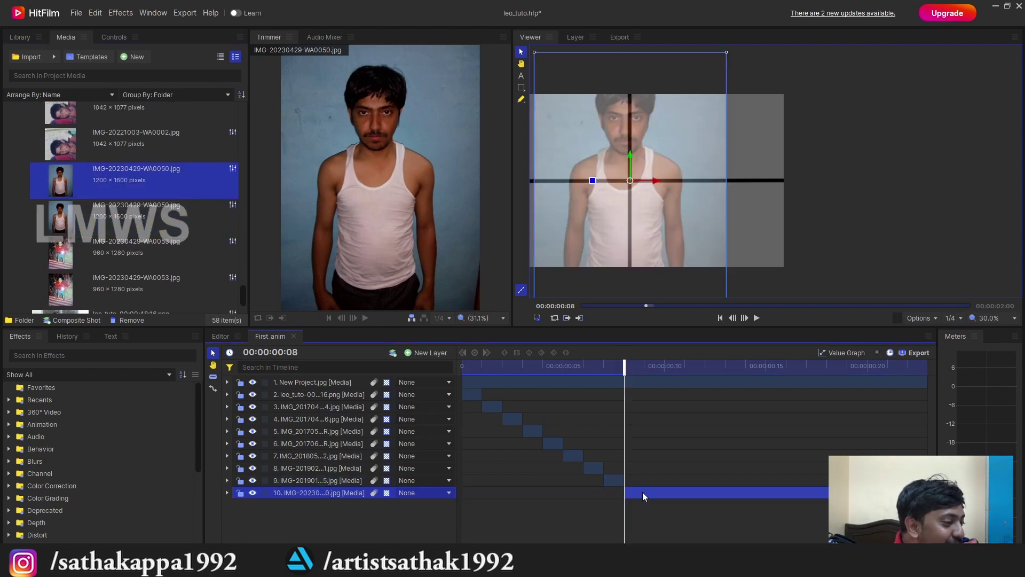
Step: Split the IMG-20230429-WA0050.jpg layer at 00:00:00:09 to leave a one-frame first piece
{"action": "left_click", "coordinate": [646, 366]}
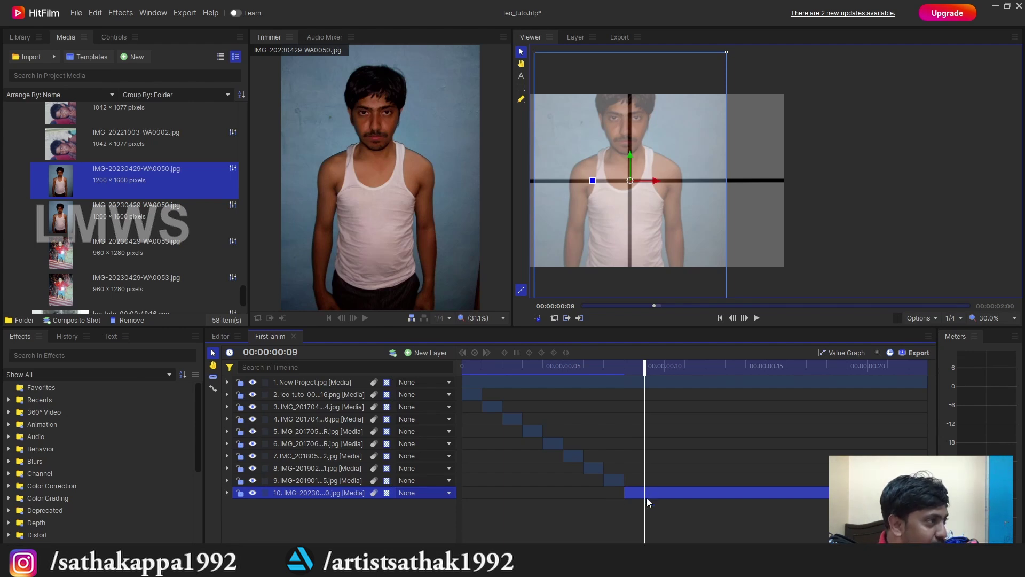
{"action": "key", "text": "c"}
{"action": "left_click", "coordinate": [644, 492]}
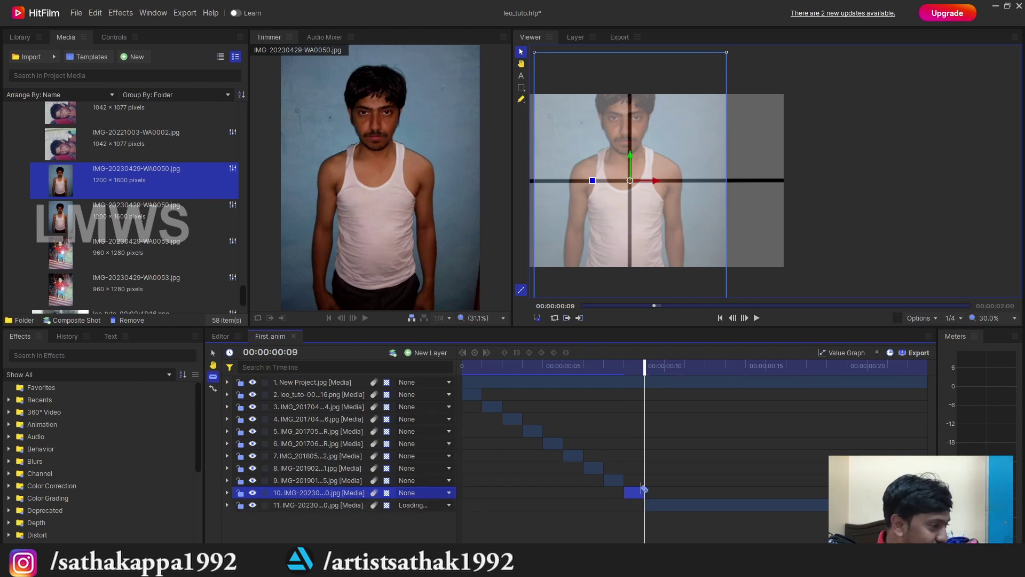
{"action": "key", "text": "v"}
{"action": "left_click", "coordinate": [659, 503]}
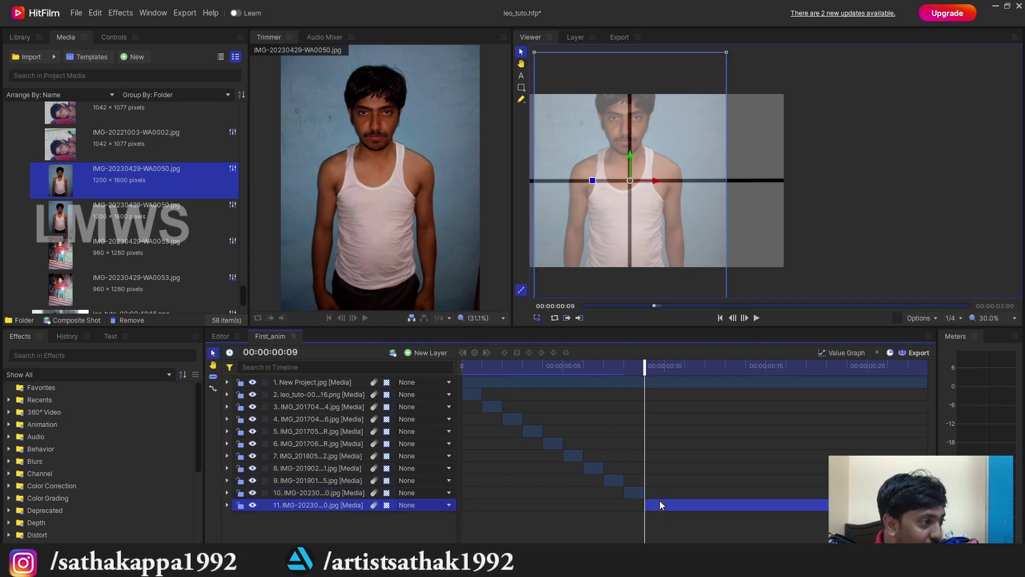
{"action": "key", "text": "Delete"}
{"action": "key", "text": "ctrl+z"}
{"action": "left_click", "coordinate": [642, 503]}
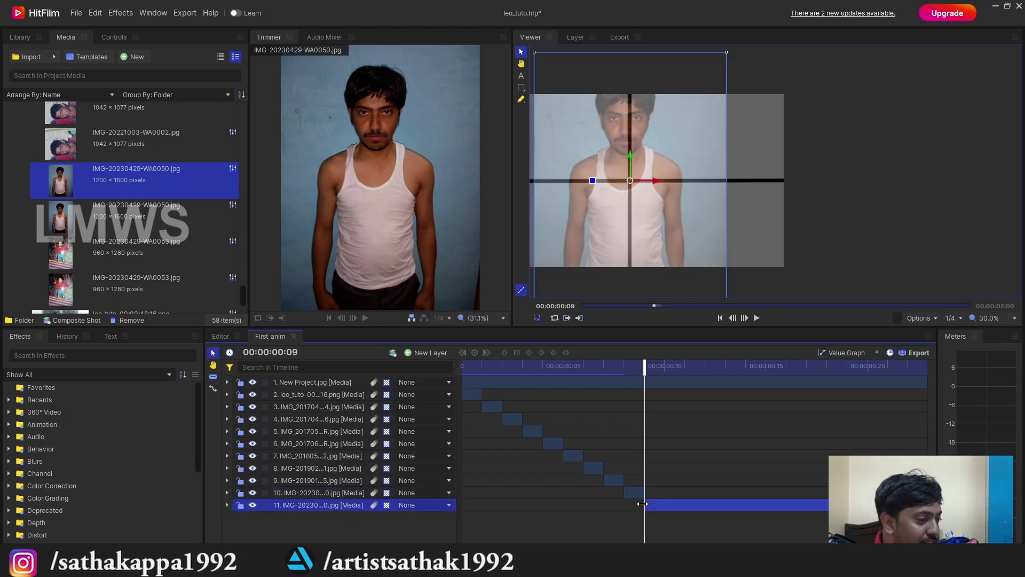
Step: Split the remaining IMG-20230429-WA0050.jpg piece at 00:00:00:10 and delete everything after it, leaving a second one-frame layer
{"action": "left_click", "coordinate": [670, 367]}
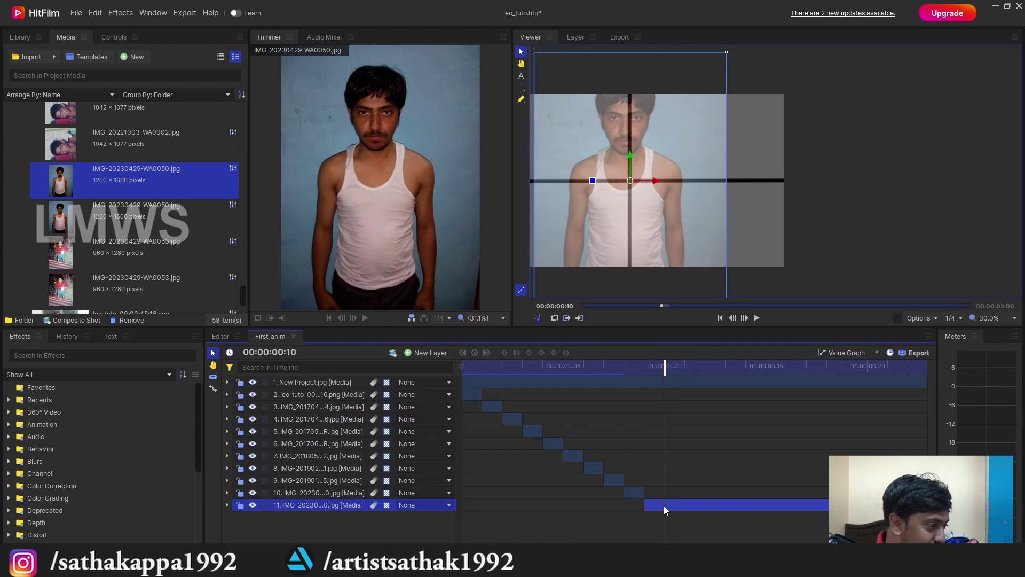
{"action": "key", "text": "ctrl+shift+d"}
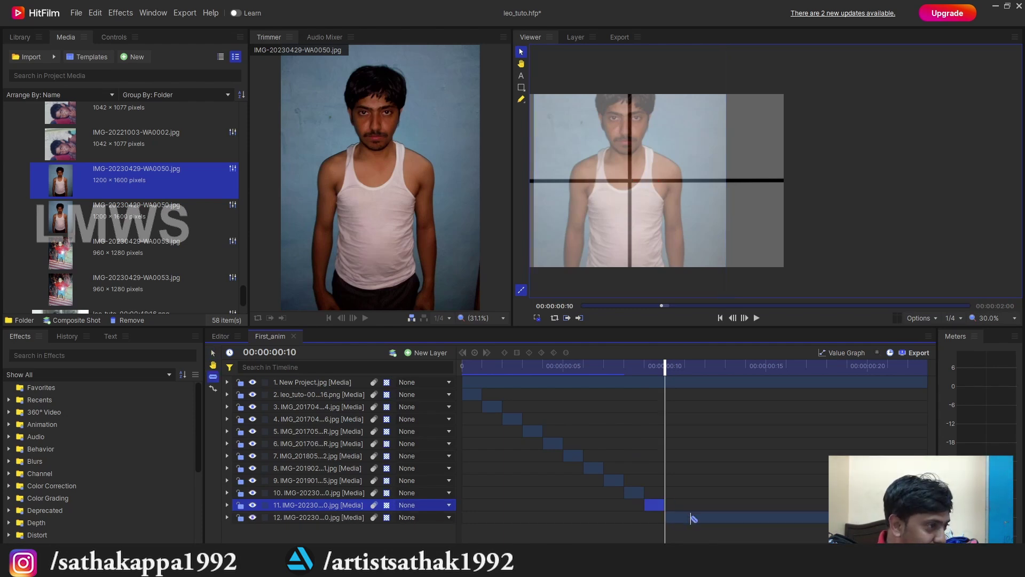
{"action": "key", "text": "Delete"}
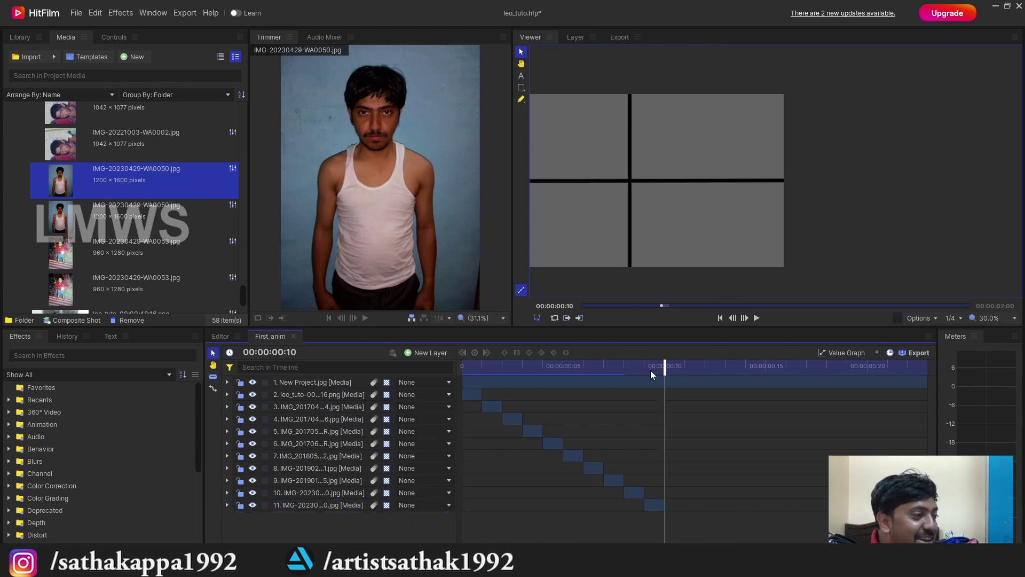
Step: At 00:00:00:09, enlarge the second IMG-20230429-WA0050.jpg layer and align its image-right eye with the guide's centre cross
{"action": "left_click", "coordinate": [650, 370]}
{"action": "left_click", "coordinate": [655, 502]}
{"action": "scroll", "coordinate": [678, 126], "scroll_direction": "down", "scroll_amount": 1}
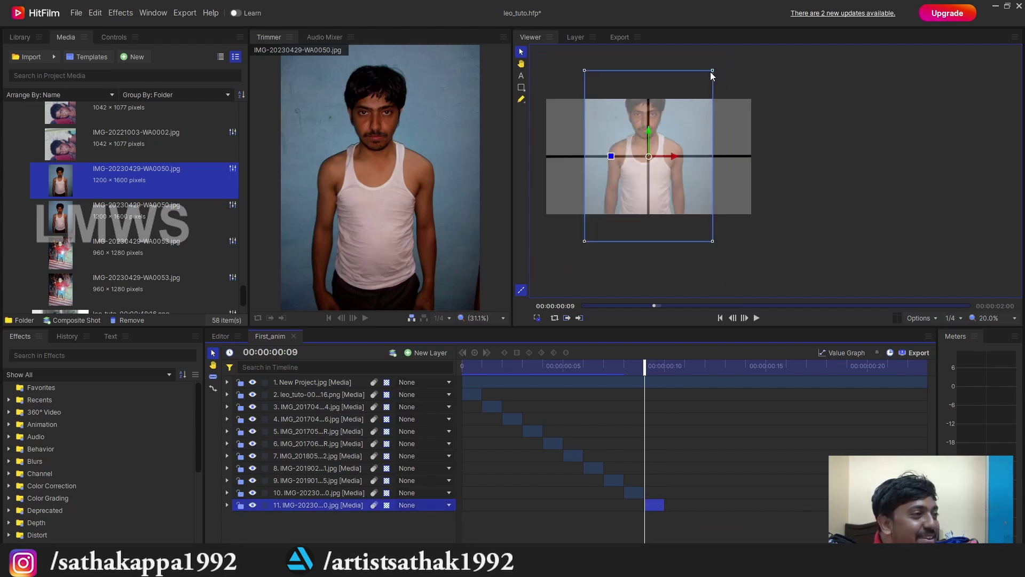
{"action": "left_click_drag", "start_coordinate": [712, 70], "coordinate": [809, 225]}
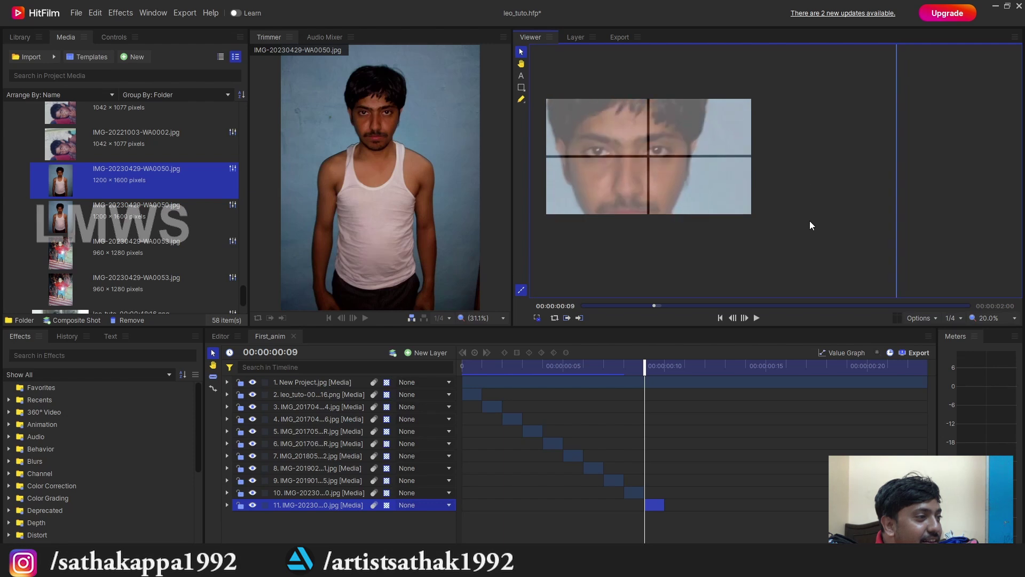
{"action": "scroll", "coordinate": [805, 227], "scroll_direction": "down", "scroll_amount": 2}
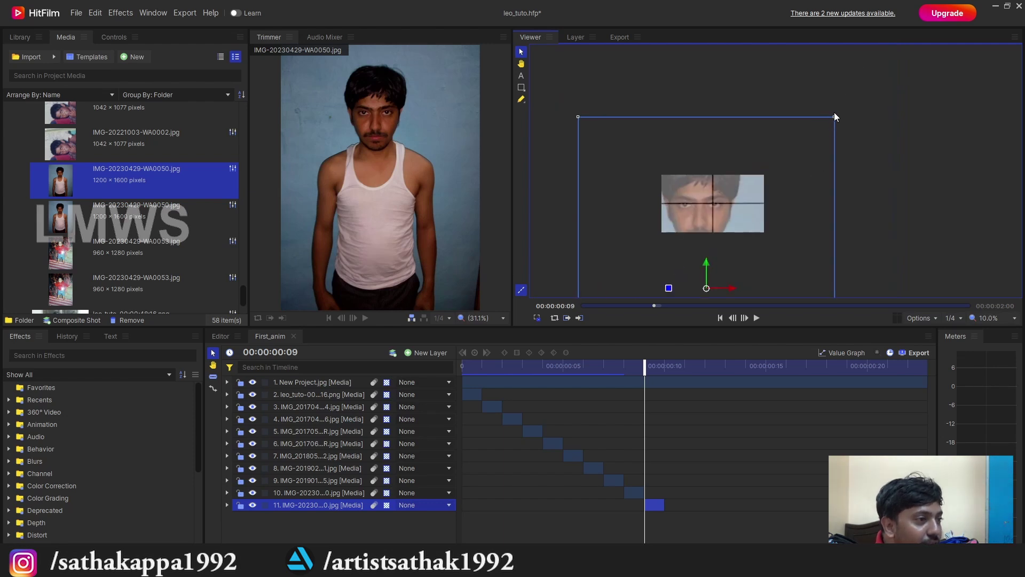
{"action": "scroll", "coordinate": [849, 105], "scroll_direction": "up", "scroll_amount": 2}
{"action": "scroll", "coordinate": [774, 212], "scroll_direction": "up", "scroll_amount": 2}
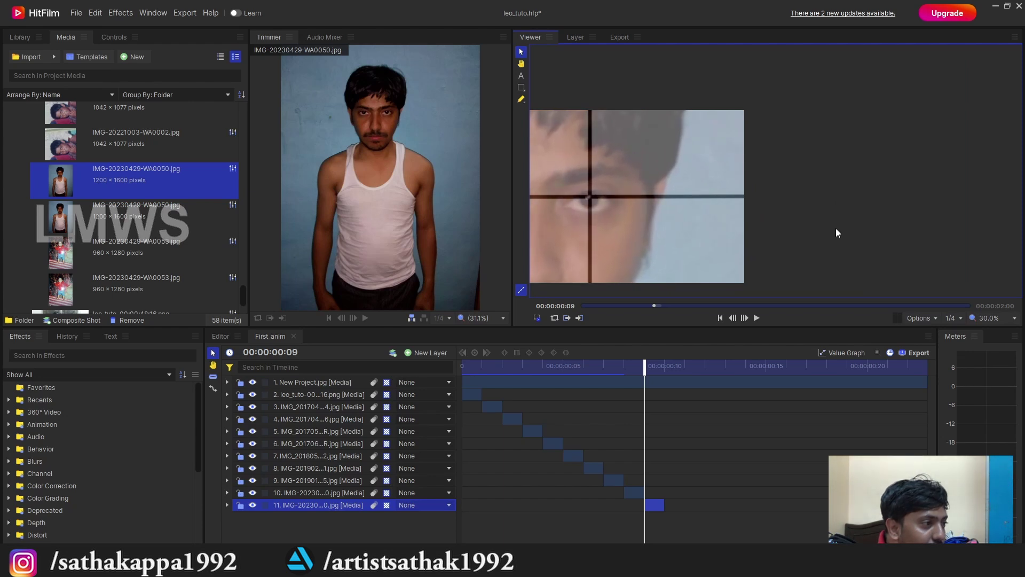
{"action": "scroll", "coordinate": [835, 227], "scroll_direction": "up", "scroll_amount": 1}
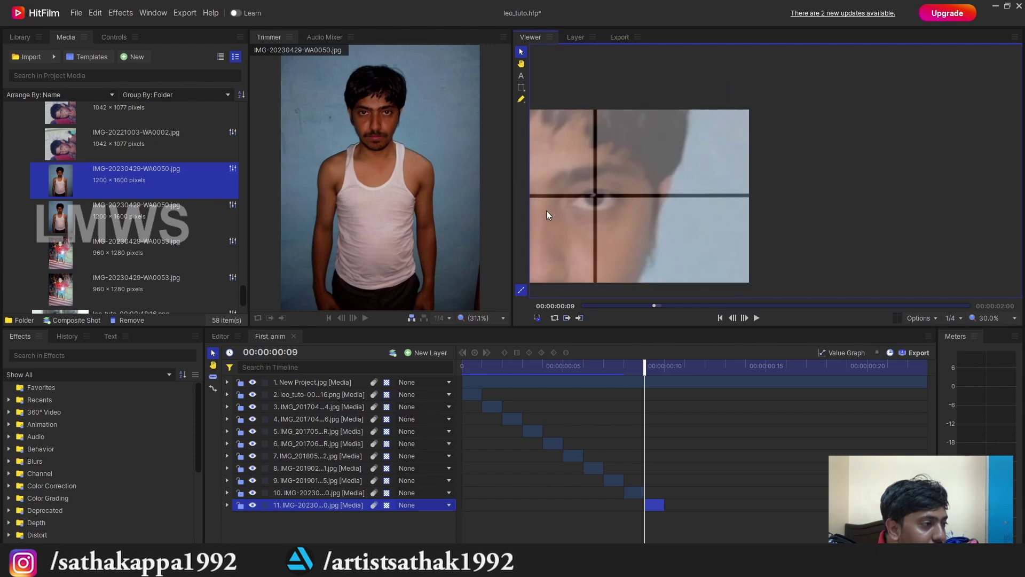
Step: Check the eye alignment at 00:00:00:09, lock the New Project.jpg guide layer and save the project
{"action": "scroll", "coordinate": [546, 210], "scroll_direction": "up", "scroll_amount": 1}
{"action": "left_click", "coordinate": [719, 221]}
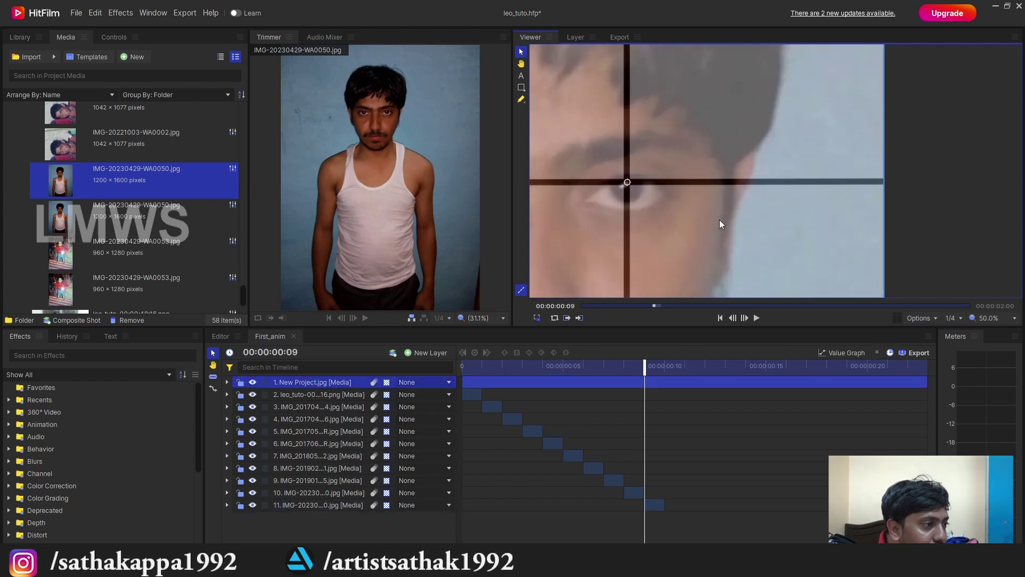
{"action": "left_click", "coordinate": [932, 202]}
{"action": "scroll", "coordinate": [908, 209], "scroll_direction": "down", "scroll_amount": 1}
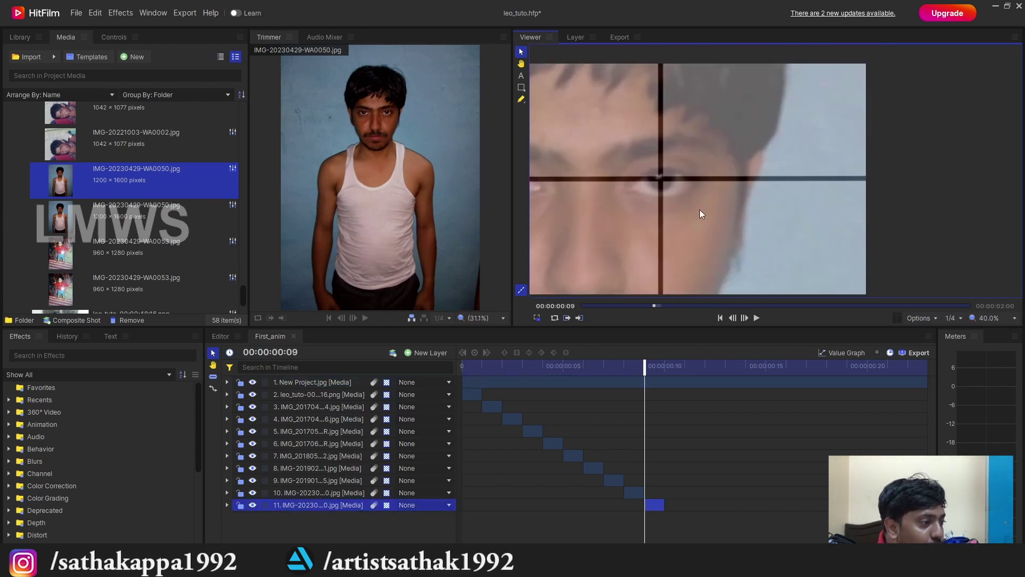
{"action": "key", "text": "ctrl+s"}
{"action": "left_click", "coordinate": [239, 383]}
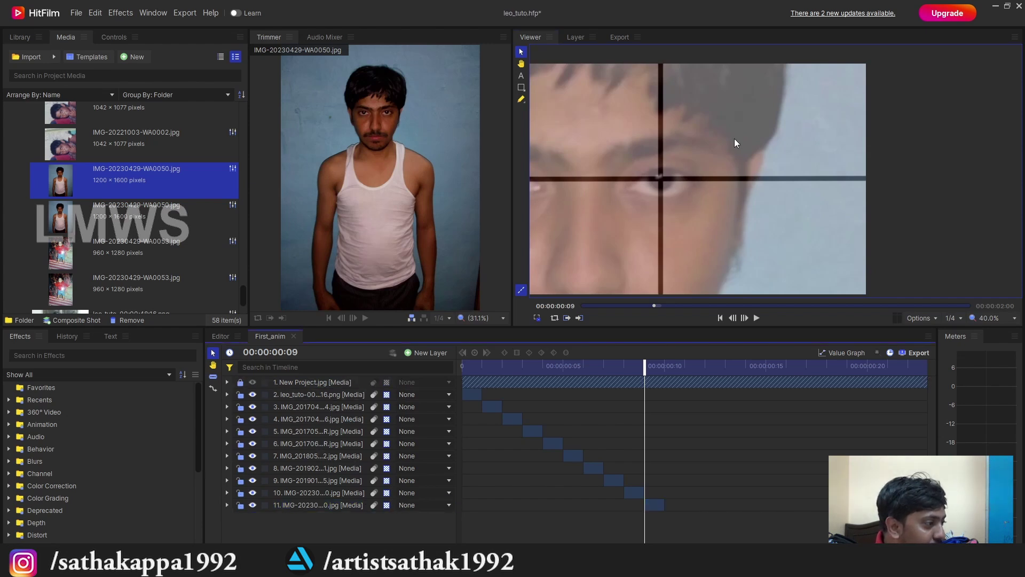
{"action": "scroll", "coordinate": [653, 217], "scroll_direction": "down", "scroll_amount": 1}
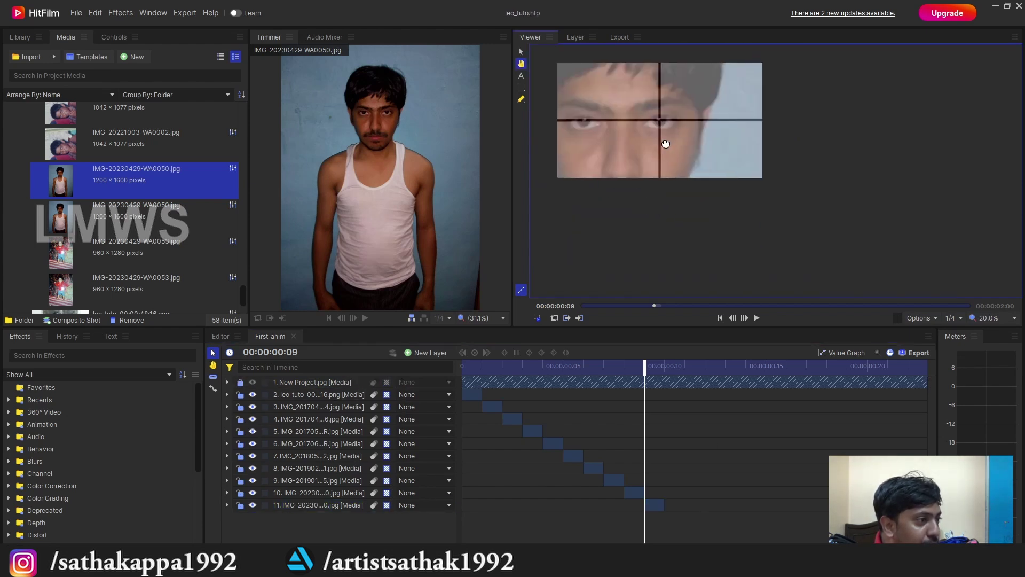
{"action": "left_click_drag", "start_coordinate": [713, 230], "coordinate": [717, 207]}
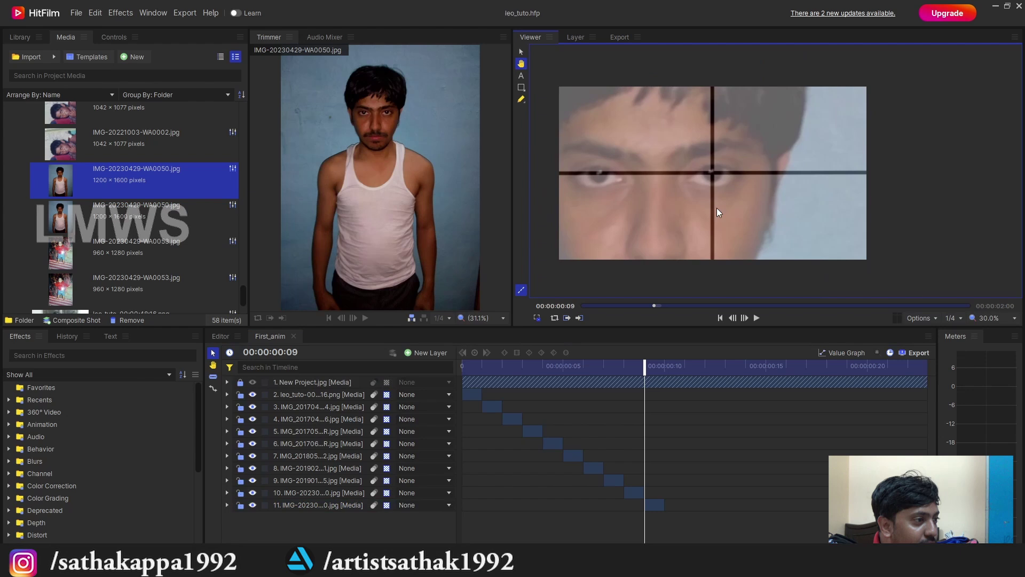
Step: Delete the unaligned one-frame IMG-20230429-WA0050.jpg layer, move the aligned one into its place at 00:00:00:08, and save the project
{"action": "left_click", "coordinate": [628, 371]}
{"action": "left_click_drag", "start_coordinate": [636, 368], "coordinate": [621, 372]}
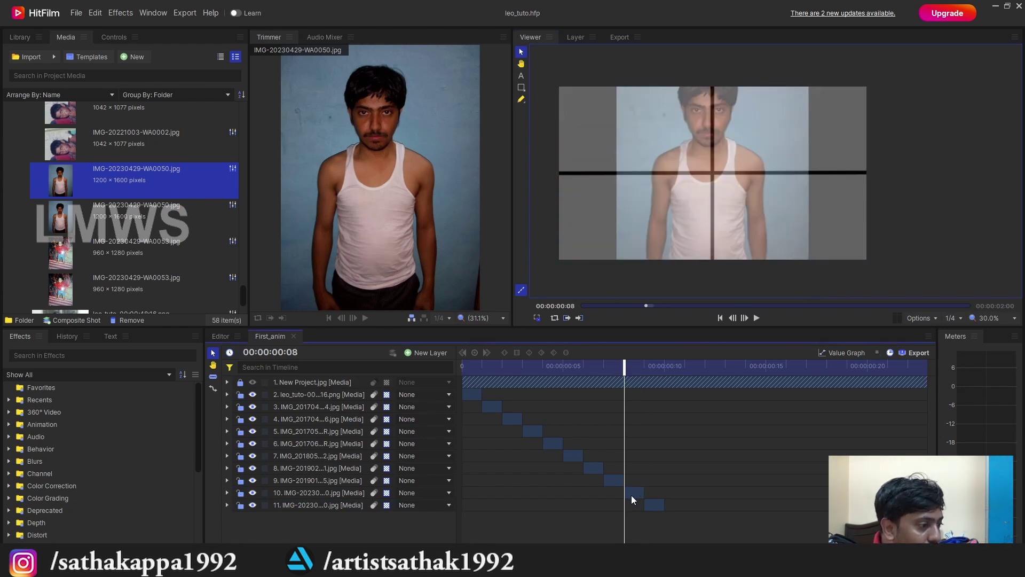
{"action": "left_click", "coordinate": [631, 495]}
{"action": "key", "text": "Delete"}
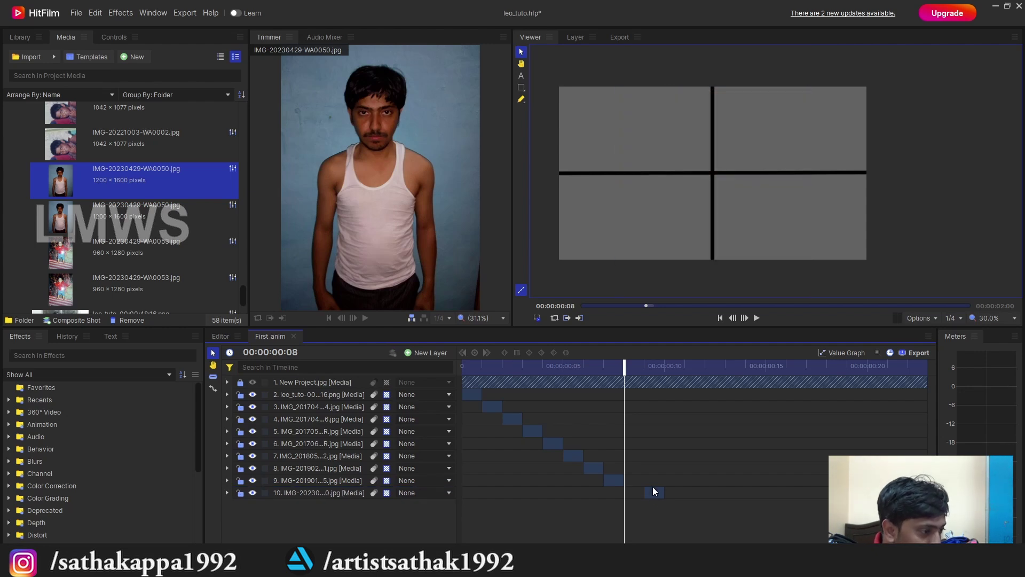
{"action": "left_click_drag", "start_coordinate": [653, 491], "coordinate": [632, 492]}
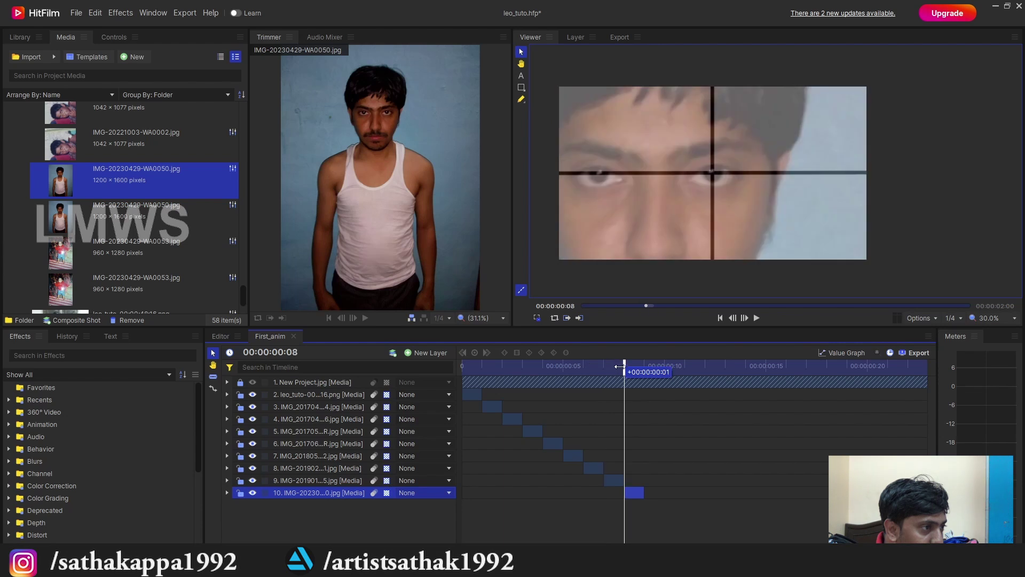
{"action": "key", "text": "ctrl+s"}
Step: Preview IMG-20230429-WA0053.jpg from the project media and add it as the bottom First_anim layer, starting at 00:00:00:09
{"action": "left_click", "coordinate": [108, 237]}
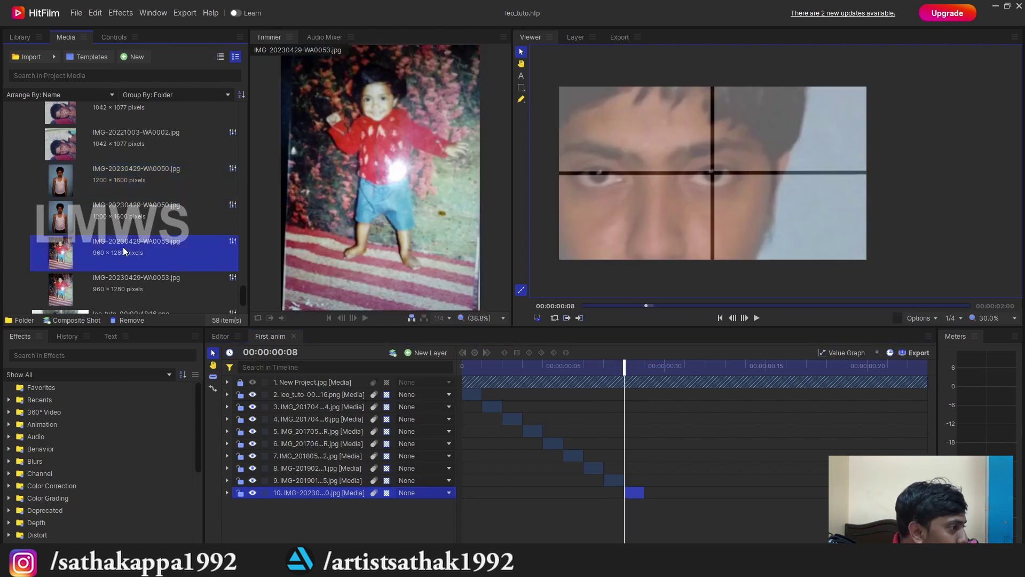
{"action": "scroll", "coordinate": [372, 75], "scroll_direction": "up", "scroll_amount": 3}
{"action": "scroll", "coordinate": [454, 217], "scroll_direction": "up", "scroll_amount": 3}
{"action": "scroll", "coordinate": [411, 201], "scroll_direction": "down", "scroll_amount": 2}
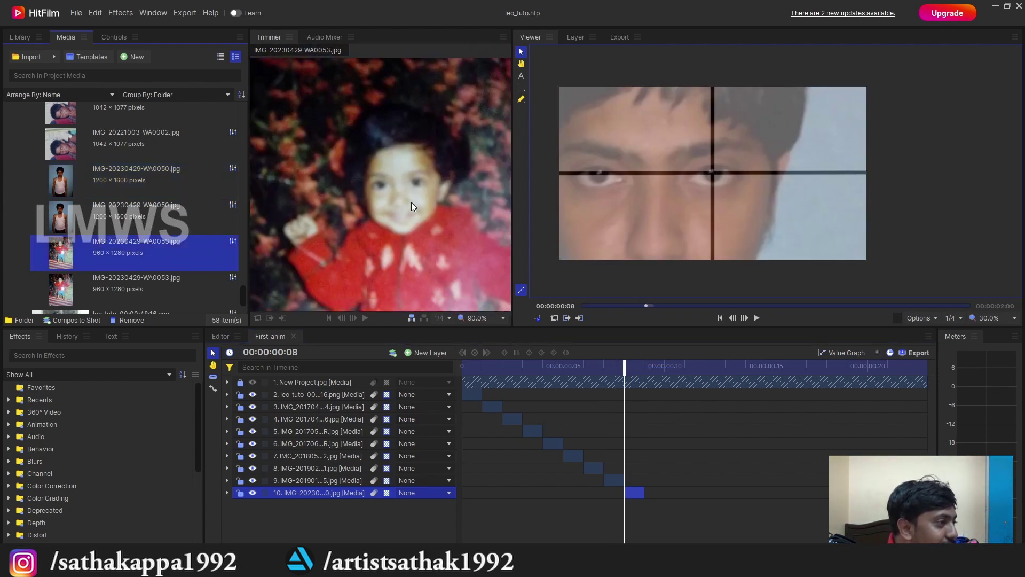
{"action": "left_click_drag", "start_coordinate": [145, 246], "coordinate": [640, 503]}
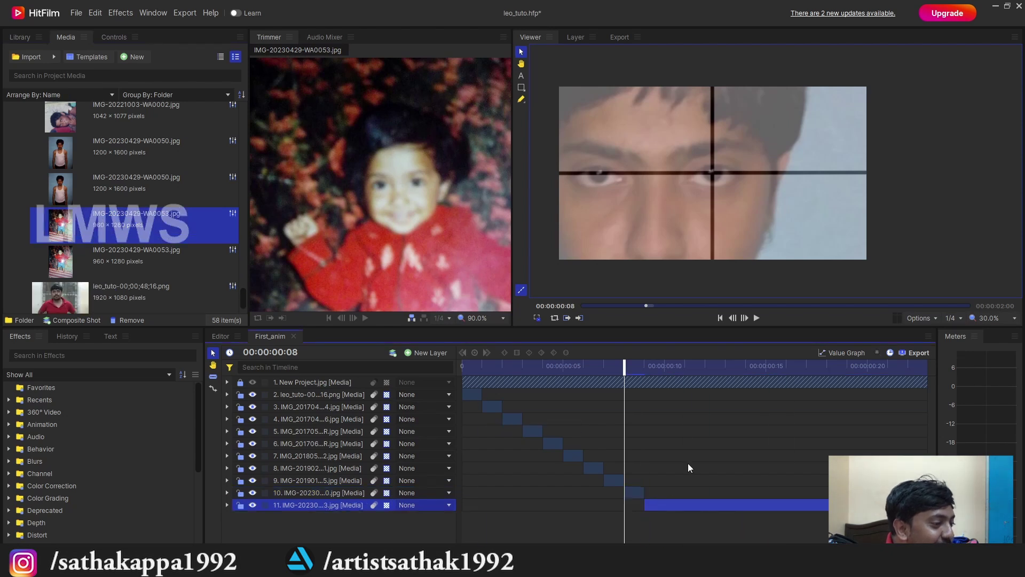
Step: Split the IMG-20230429-WA0053.jpg layer at 00:00:00:10 and delete everything after the cut, leaving a one-frame layer
{"action": "left_click_drag", "start_coordinate": [639, 367], "coordinate": [665, 367]}
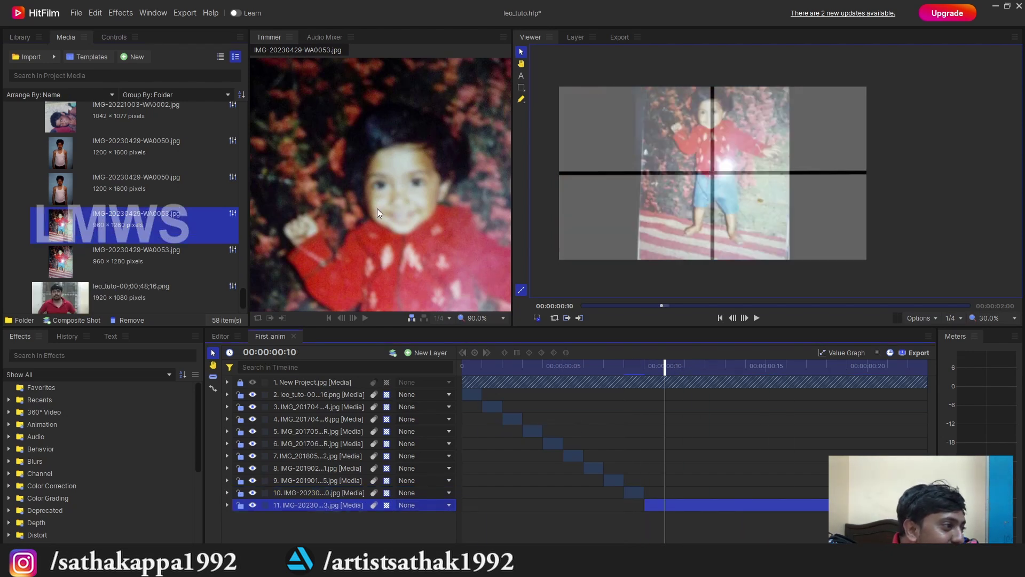
{"action": "scroll", "coordinate": [377, 211], "scroll_direction": "down", "scroll_amount": 3}
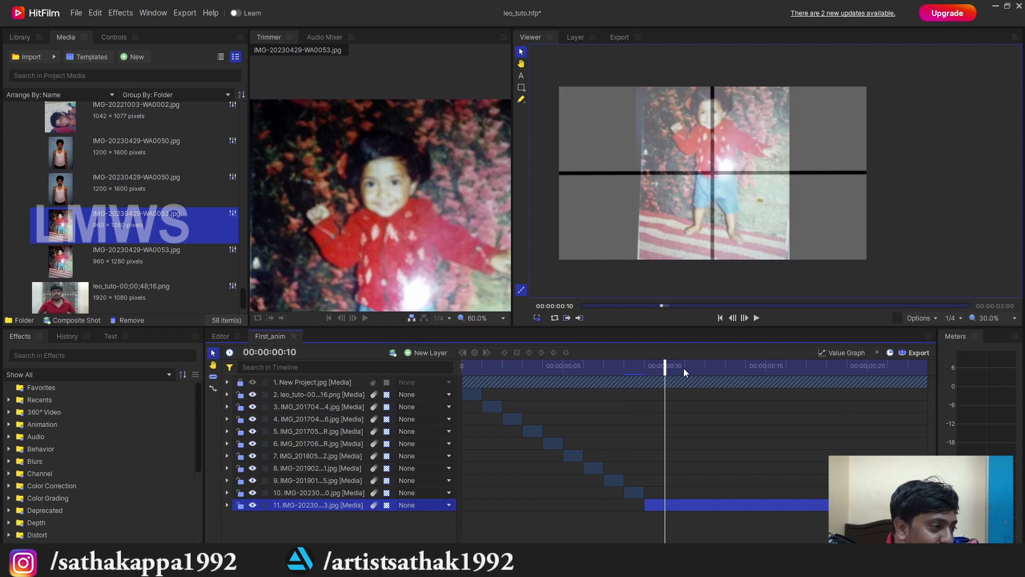
{"action": "mouse_move", "coordinate": [685, 368]}
{"action": "left_mouse_down"}
{"action": "mouse_move", "coordinate": [648, 368]}
{"action": "mouse_move", "coordinate": [665, 369]}
{"action": "left_mouse_up"}
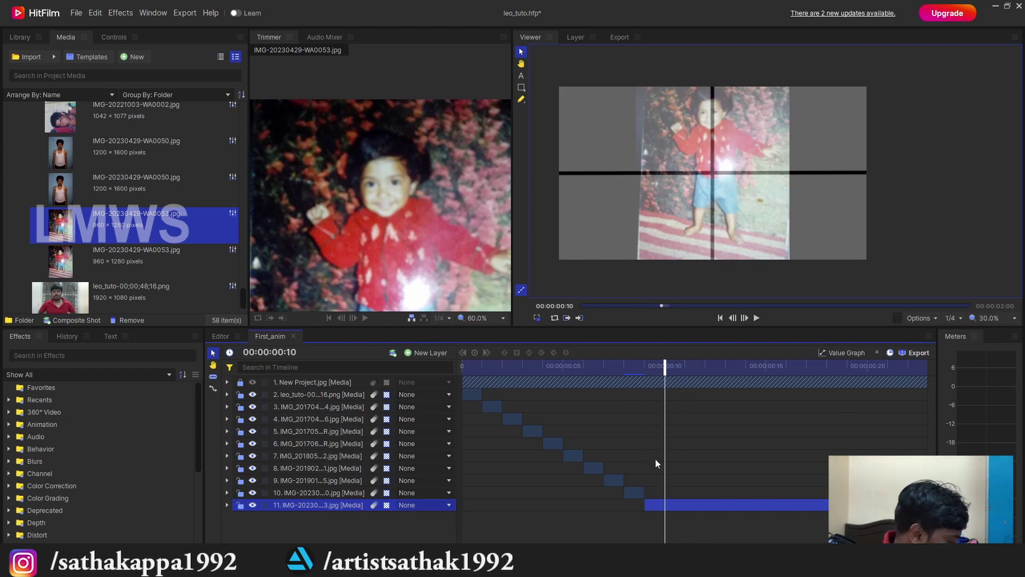
{"action": "left_click", "coordinate": [666, 503]}
{"action": "key", "text": "c"}
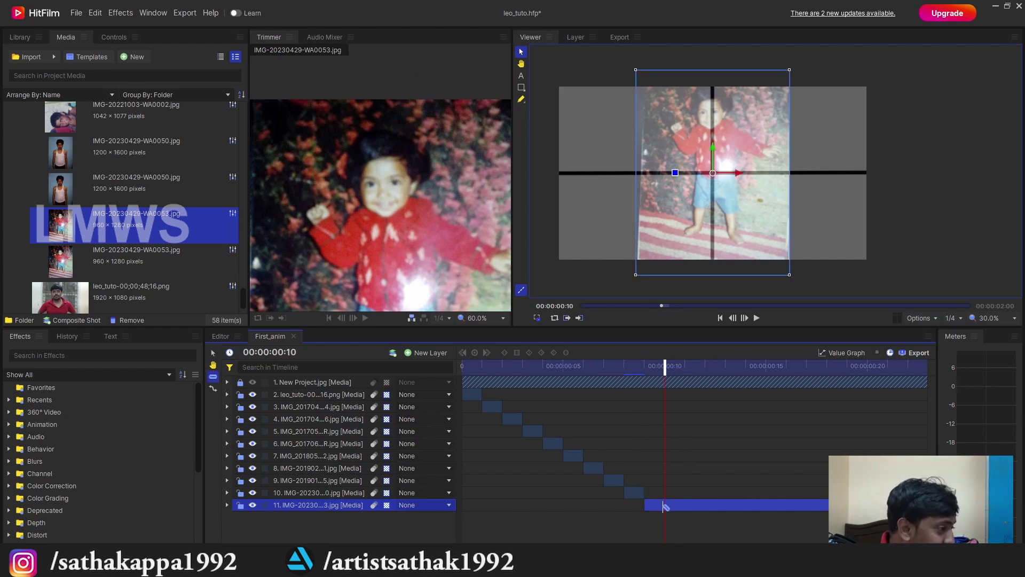
{"action": "left_click", "coordinate": [665, 504]}
{"action": "key", "text": "v"}
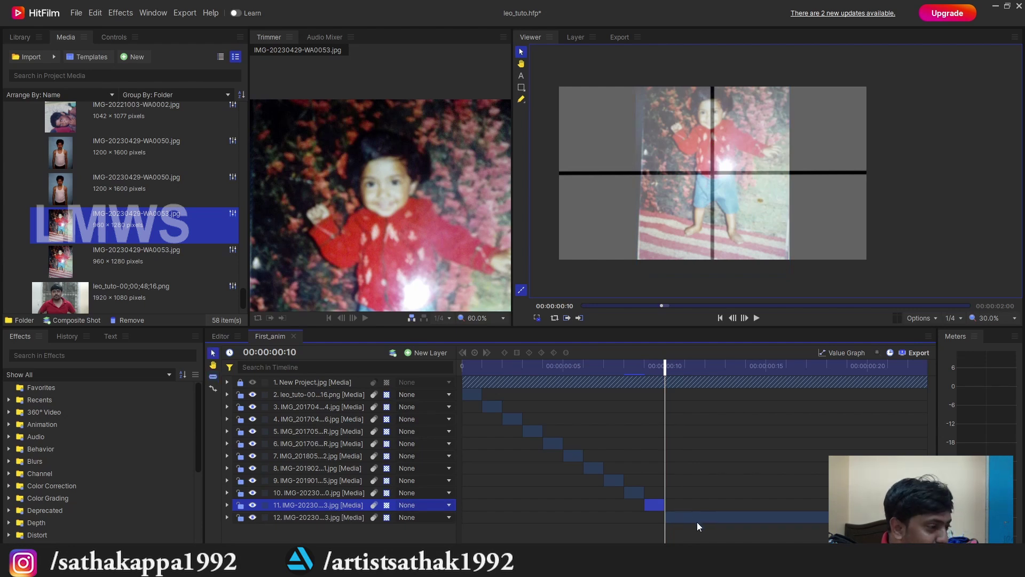
{"action": "left_click", "coordinate": [694, 518]}
{"action": "scroll", "coordinate": [427, 244], "scroll_direction": "down", "scroll_amount": 2}
{"action": "scroll", "coordinate": [364, 210], "scroll_direction": "up", "scroll_amount": 4}
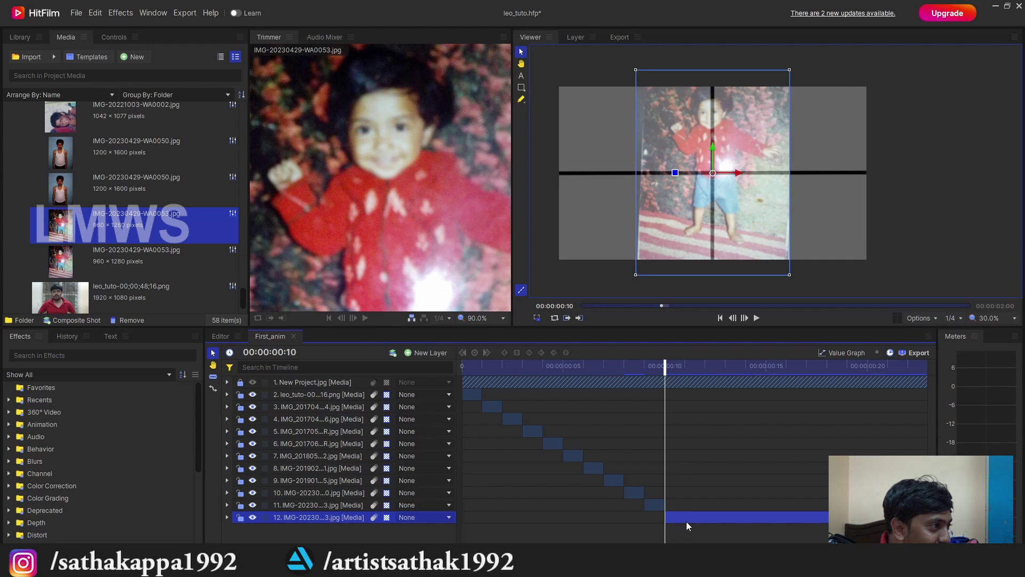
{"action": "key", "text": "Delete"}
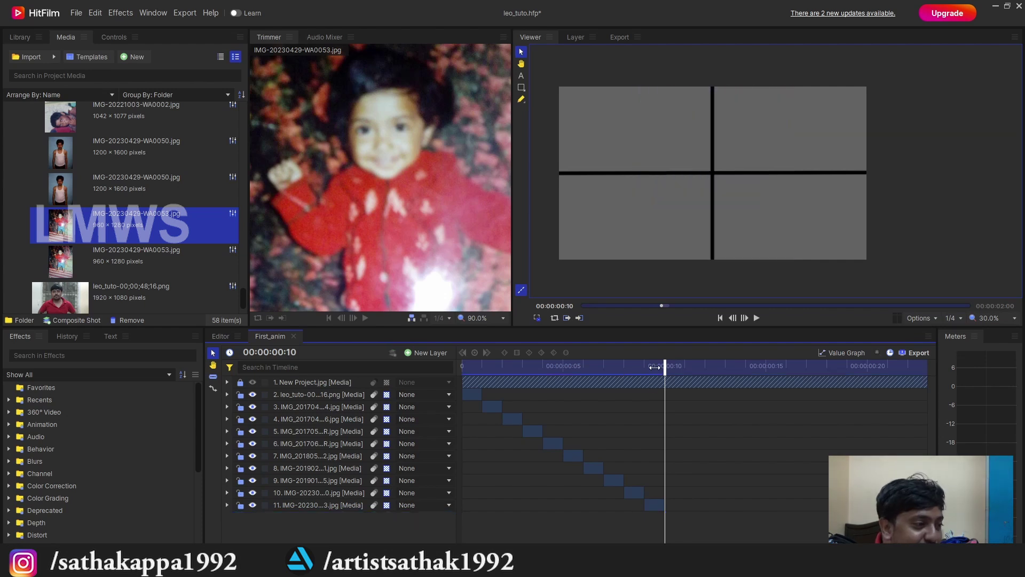
Step: At 00:00:00:09, enlarge the IMG-20230429-WA0053.jpg layer beyond the edges of the frame
{"action": "left_click_drag", "start_coordinate": [665, 368], "coordinate": [645, 368]}
{"action": "scroll", "coordinate": [688, 79], "scroll_direction": "down", "scroll_amount": 1}
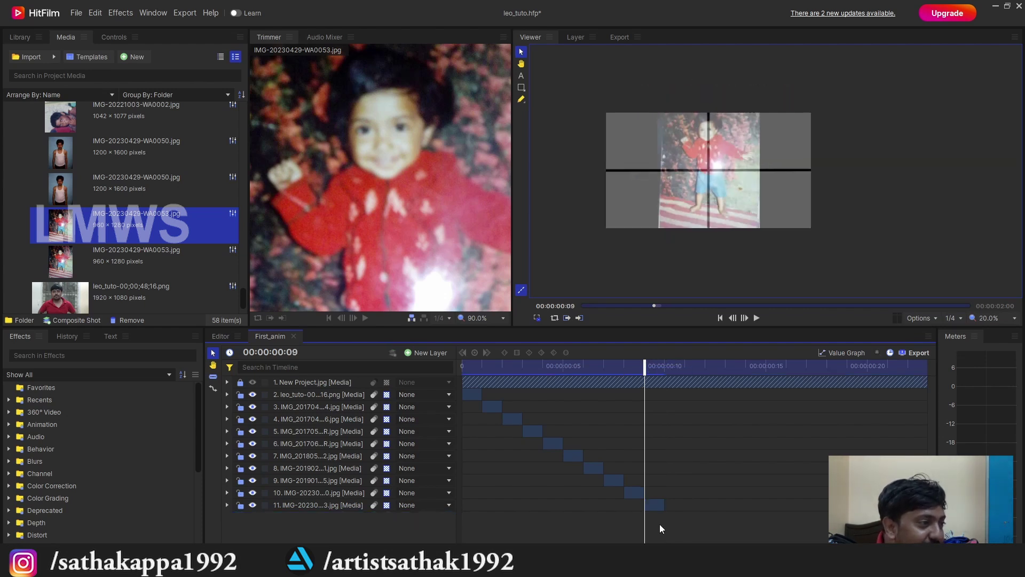
{"action": "left_click", "coordinate": [655, 505]}
{"action": "scroll", "coordinate": [745, 223], "scroll_direction": "up", "scroll_amount": 2}
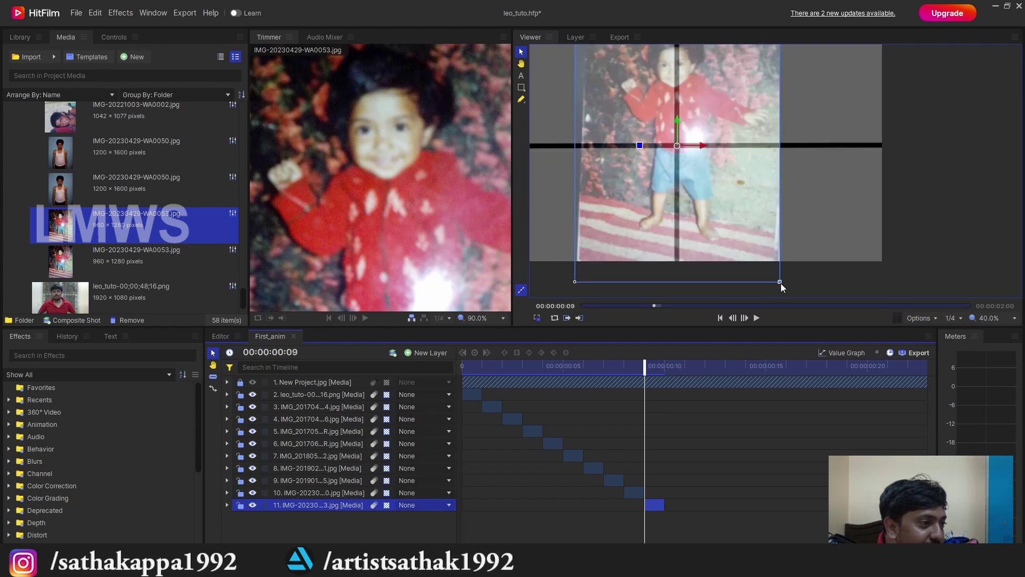
{"action": "left_click_drag", "start_coordinate": [779, 281], "coordinate": [881, 428]}
{"action": "scroll", "coordinate": [738, 182], "scroll_direction": "down", "scroll_amount": 2}
{"action": "scroll", "coordinate": [771, 137], "scroll_direction": "up", "scroll_amount": 1}
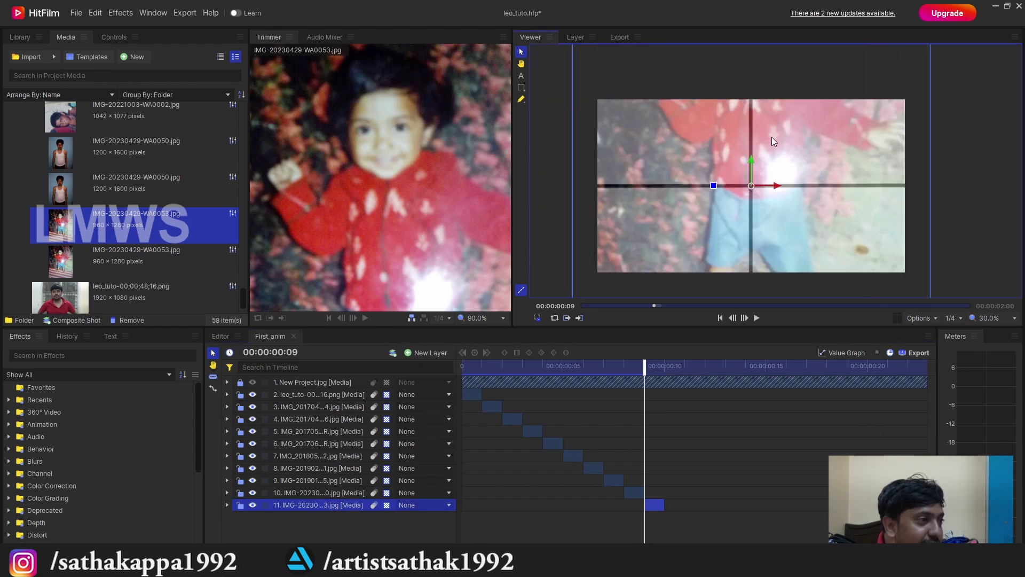
Step: Enlarge the IMG-20230429-WA0053.jpg layer further, align the child's image-right eye with the guide's centre cross, and save the project
{"action": "left_click_drag", "start_coordinate": [793, 150], "coordinate": [786, 289]}
{"action": "scroll", "coordinate": [753, 209], "scroll_direction": "up", "scroll_amount": 2}
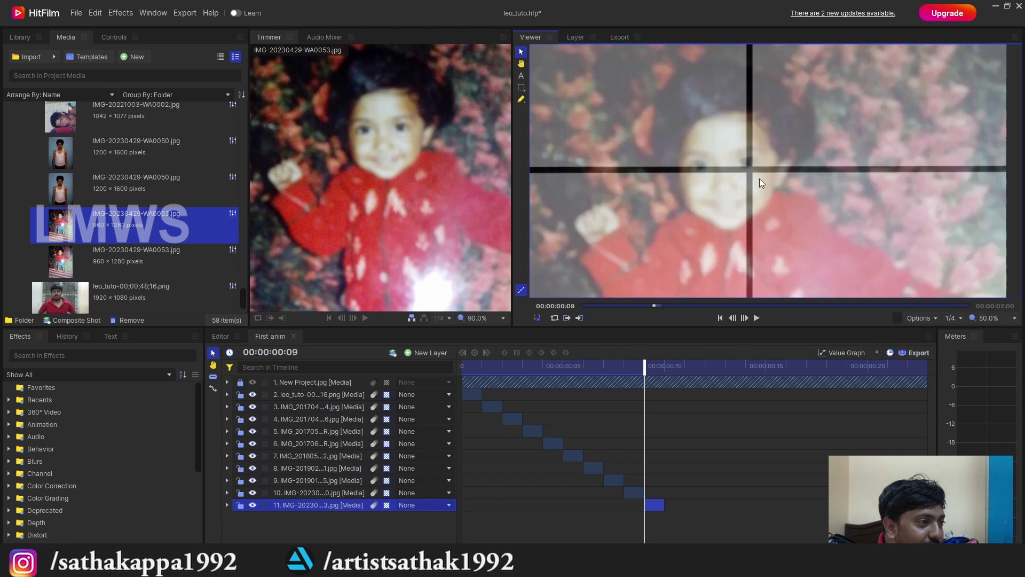
{"action": "scroll", "coordinate": [759, 182], "scroll_direction": "down", "scroll_amount": 3}
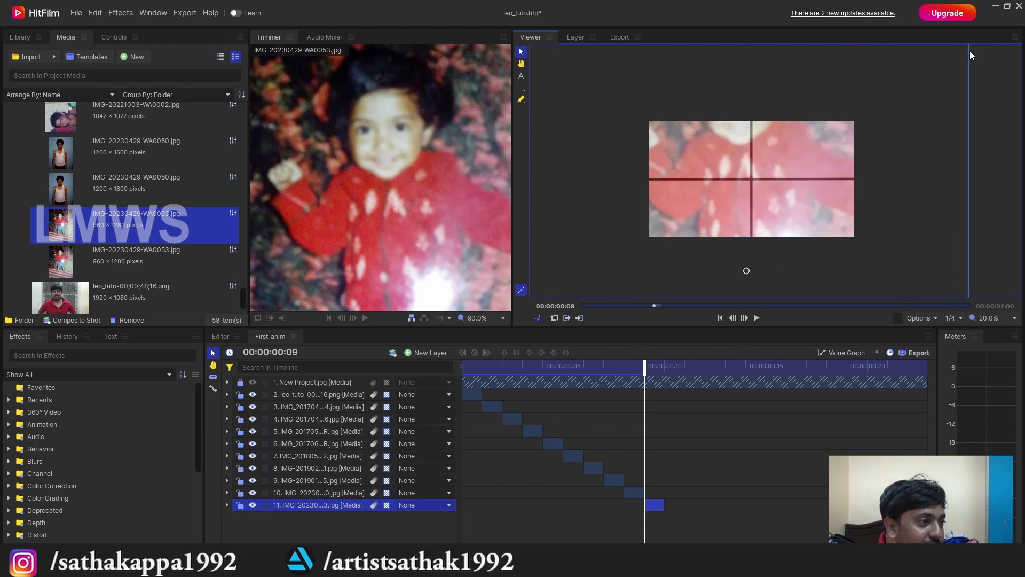
{"action": "scroll", "coordinate": [831, 141], "scroll_direction": "up", "scroll_amount": 1}
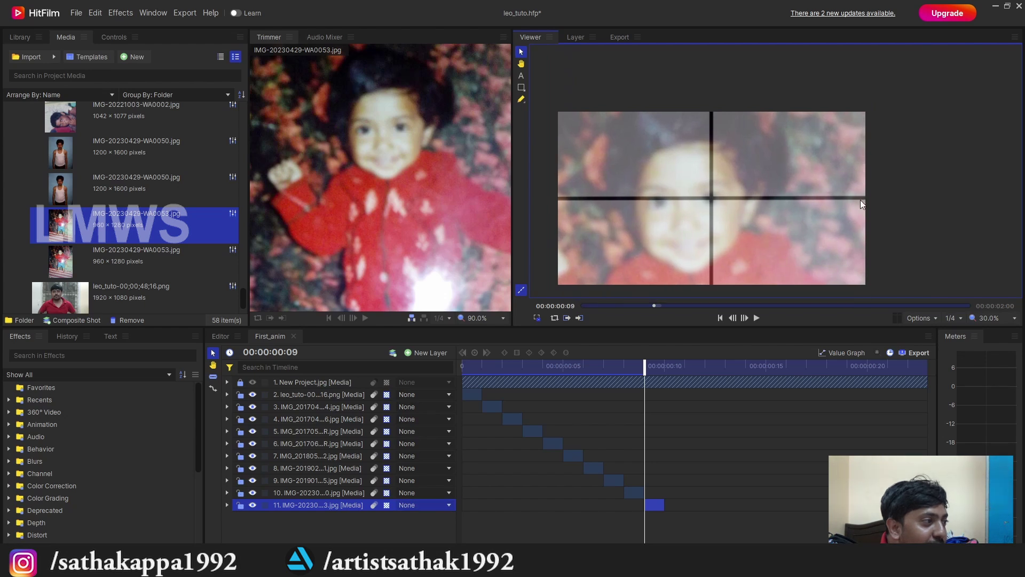
{"action": "scroll", "coordinate": [391, 149], "scroll_direction": "down", "scroll_amount": 4}
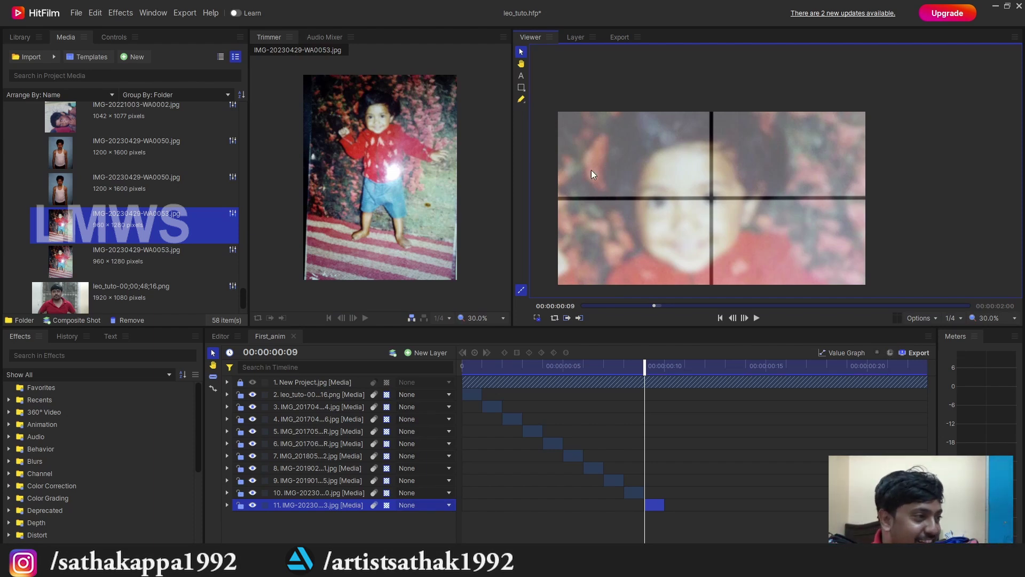
{"action": "scroll", "coordinate": [678, 187], "scroll_direction": "down", "scroll_amount": 1}
{"action": "scroll", "coordinate": [668, 193], "scroll_direction": "up", "scroll_amount": 2}
{"action": "key", "text": "ctrl+s"}
{"action": "scroll", "coordinate": [723, 193], "scroll_direction": "down", "scroll_amount": 1}
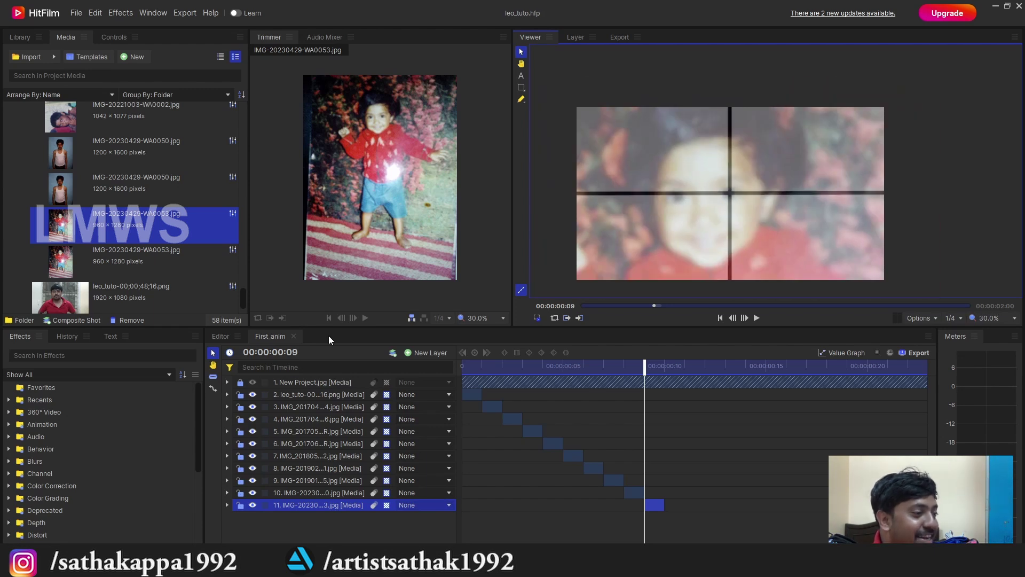
{"action": "scroll", "coordinate": [128, 235], "scroll_direction": "up", "scroll_amount": 5}
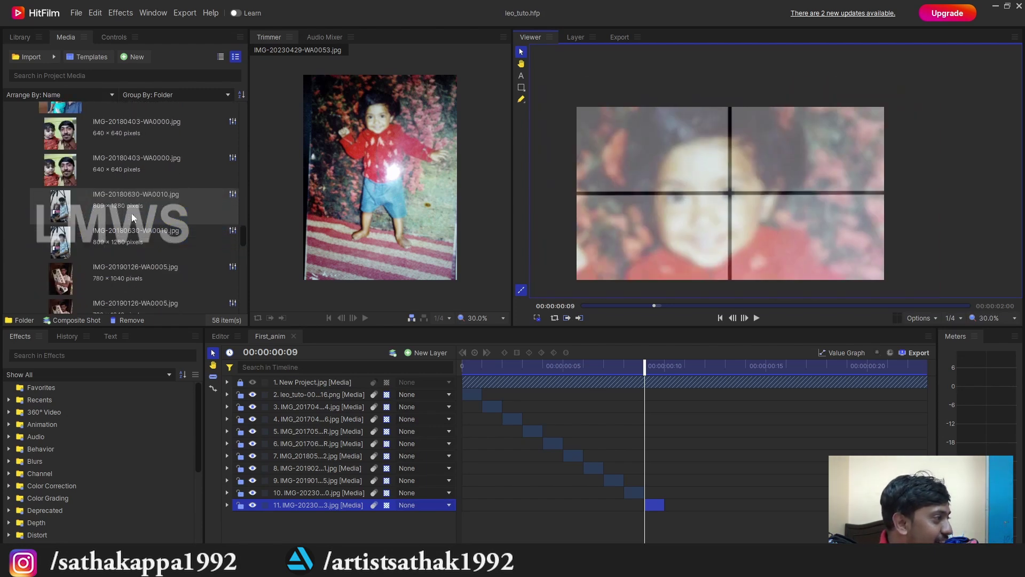
{"action": "scroll", "coordinate": [132, 213], "scroll_direction": "up", "scroll_amount": 3}
{"action": "scroll", "coordinate": [118, 222], "scroll_direction": "up", "scroll_amount": 3}
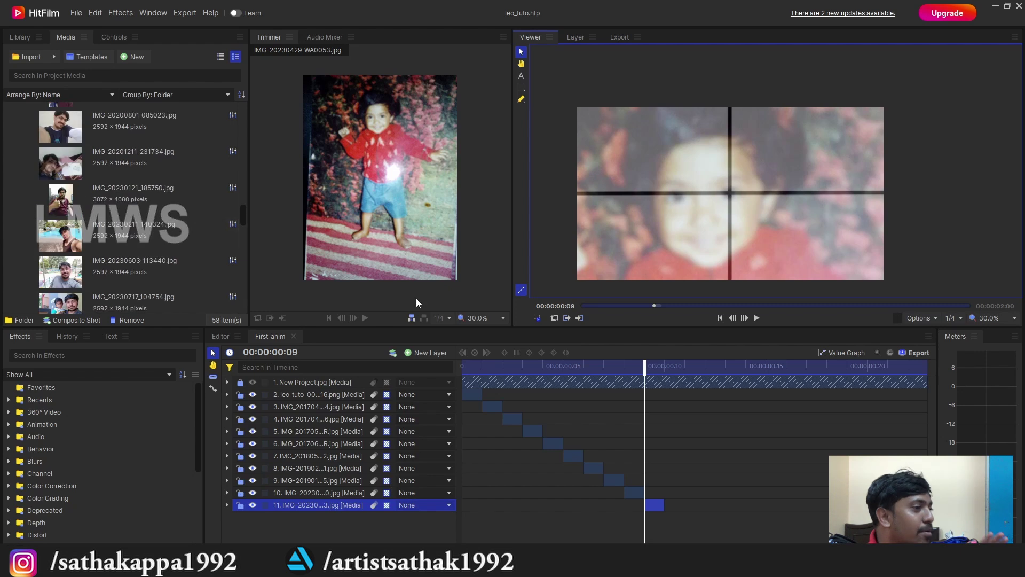
Step: Play back the photo sequence from near the start of First_anim to check the eye alignment against the guide
{"action": "left_click", "coordinate": [665, 365]}
{"action": "left_click_drag", "start_coordinate": [648, 368], "coordinate": [494, 366]}
{"action": "key", "text": "space"}
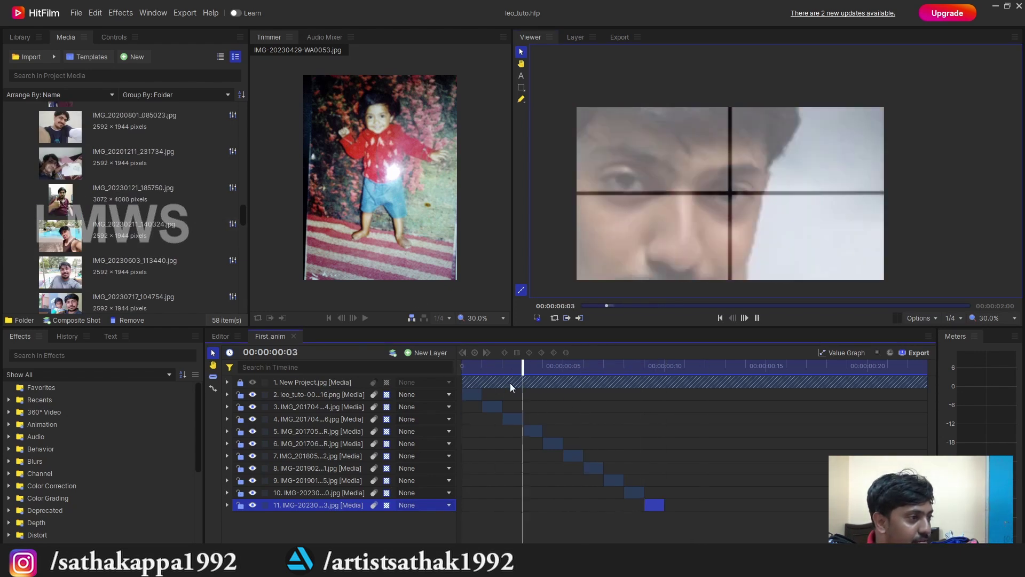
{"action": "key", "text": "space"}
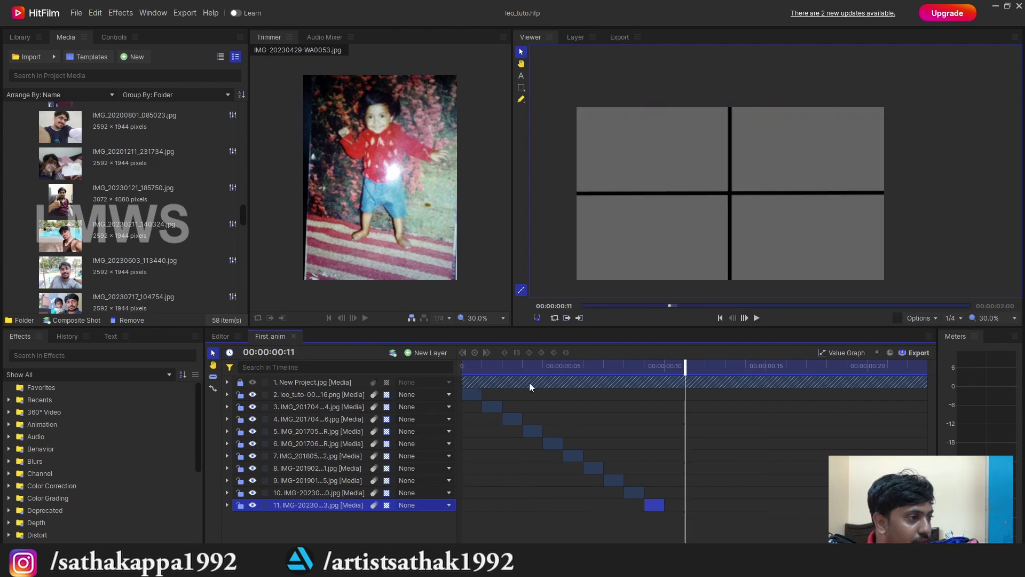
{"action": "left_click_drag", "start_coordinate": [518, 366], "coordinate": [502, 366]}
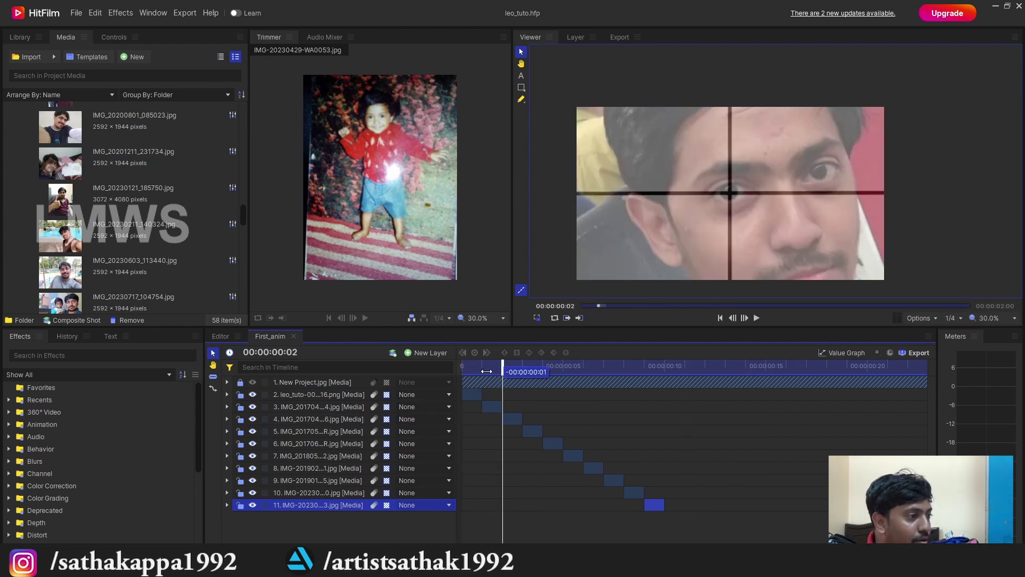
Step: Unlock and hide the New Project.jpg guide layer, play the sequence without it, and return to 00:00:00:00
{"action": "left_click", "coordinate": [243, 382]}
{"action": "left_click", "coordinate": [253, 382]}
{"action": "left_click_drag", "start_coordinate": [491, 367], "coordinate": [434, 370]}
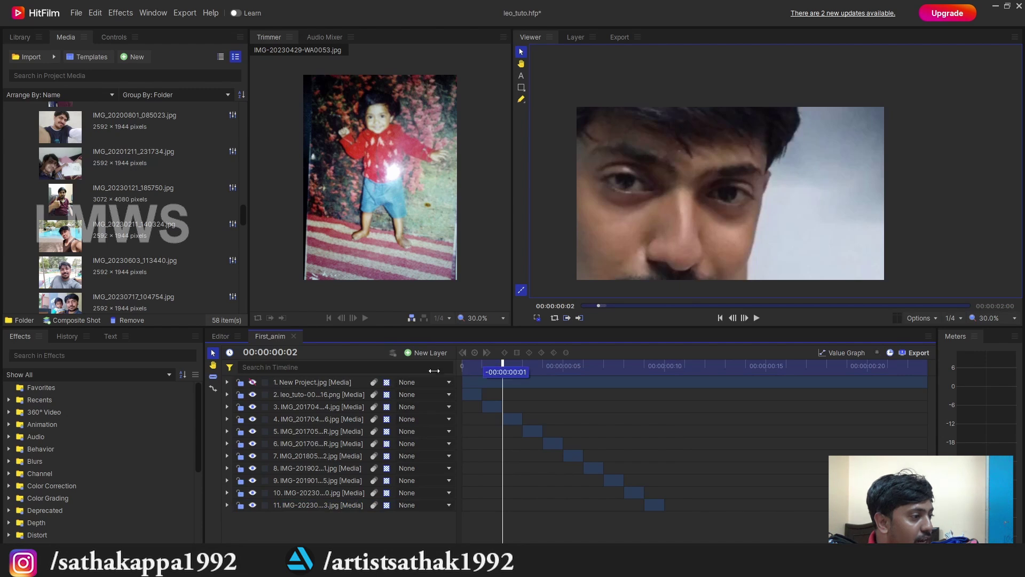
{"action": "key", "text": "space"}
{"action": "left_click_drag", "start_coordinate": [502, 367], "coordinate": [383, 372]}
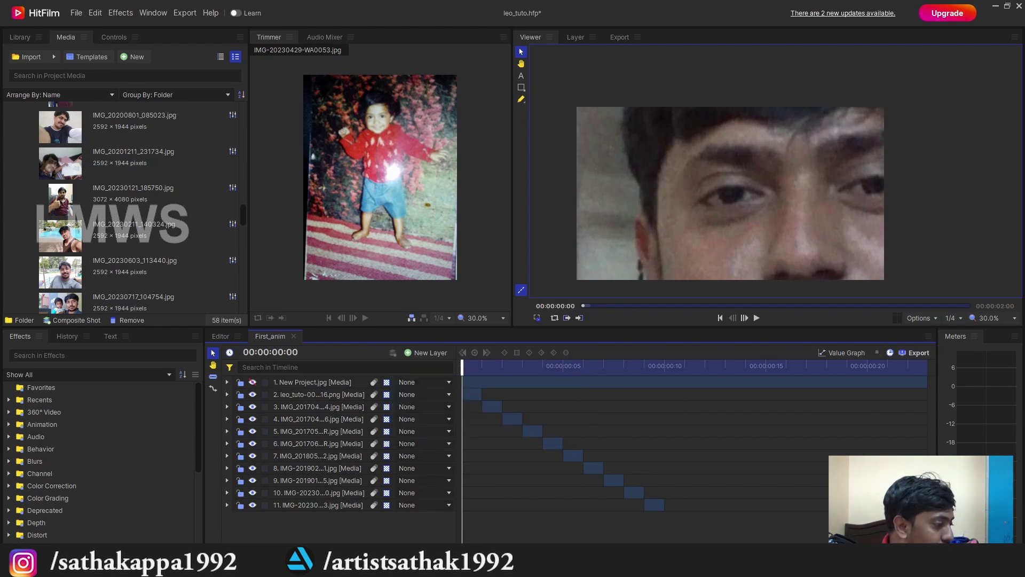
Step: Set the First_anim composite shot's duration to 00:00:03:00
{"action": "key", "text": "ctrl+/"}
{"action": "left_click", "coordinate": [501, 162]}
{"action": "left_click", "coordinate": [504, 162]}
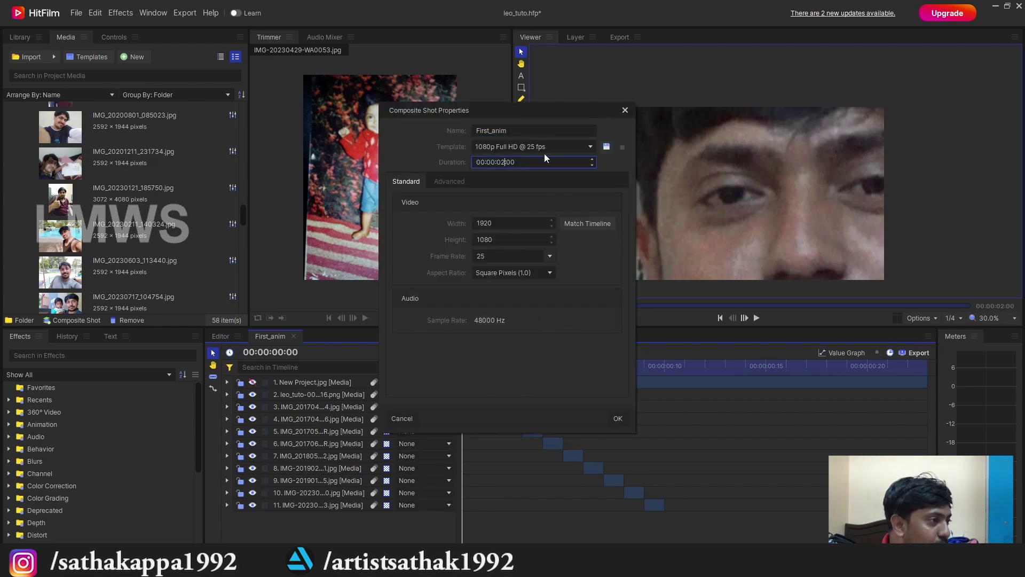
{"action": "key", "text": "BackSpace"}
{"action": "type", "text": "3"}
{"action": "key", "text": "Return"}
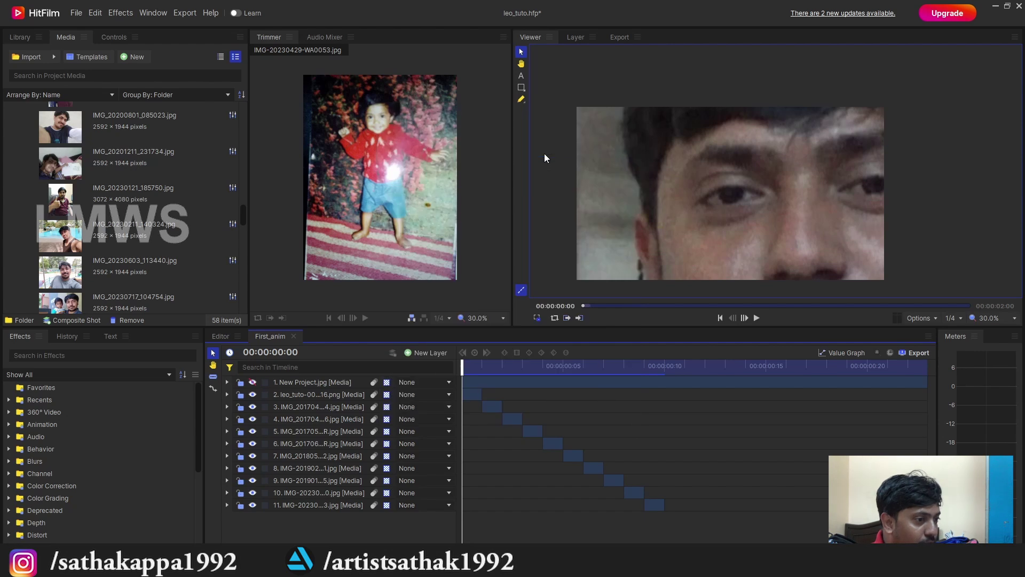
Step: Extend the New Project.jpg guide layer to the end of the three-second First_anim timeline
{"action": "key", "text": "minus"}
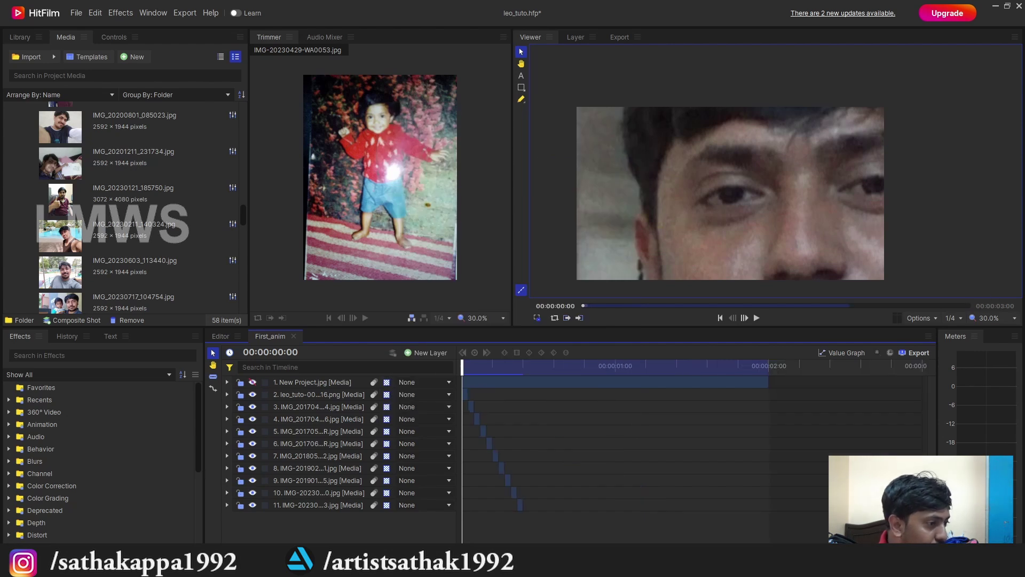
{"action": "left_click_drag", "start_coordinate": [769, 365], "coordinate": [923, 365]}
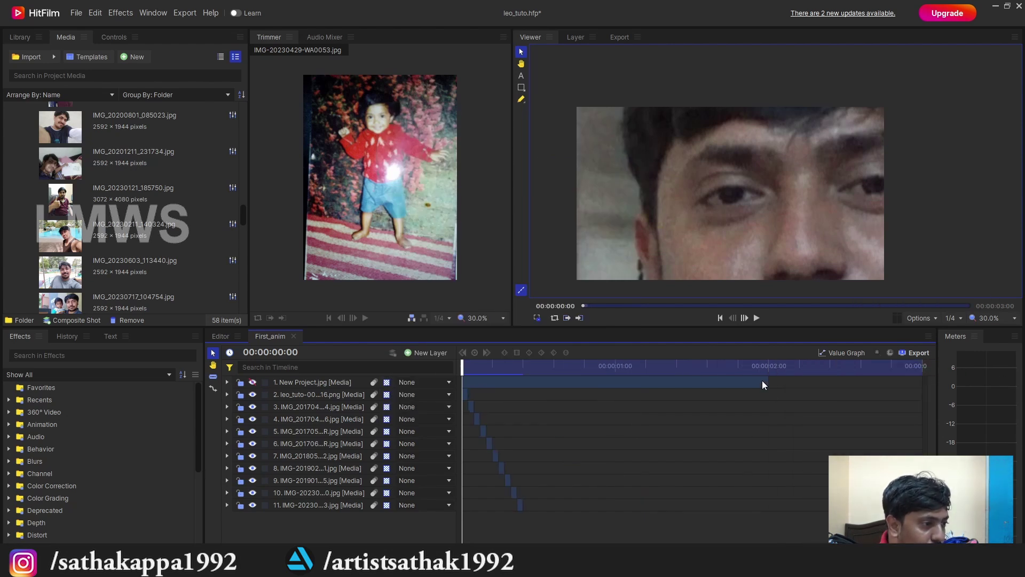
{"action": "left_click_drag", "start_coordinate": [767, 383], "coordinate": [920, 383]}
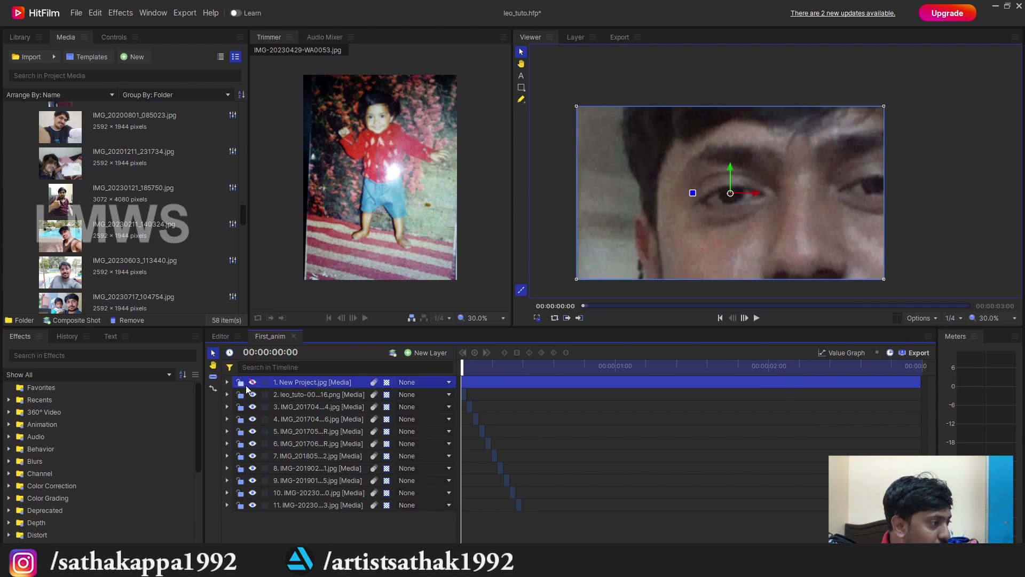
Step: Add IMG_20170902_084814.jpg as the lowest layer of First_anim, starting at 00:00:00:10
{"action": "left_click_drag", "start_coordinate": [498, 366], "coordinate": [521, 373]}
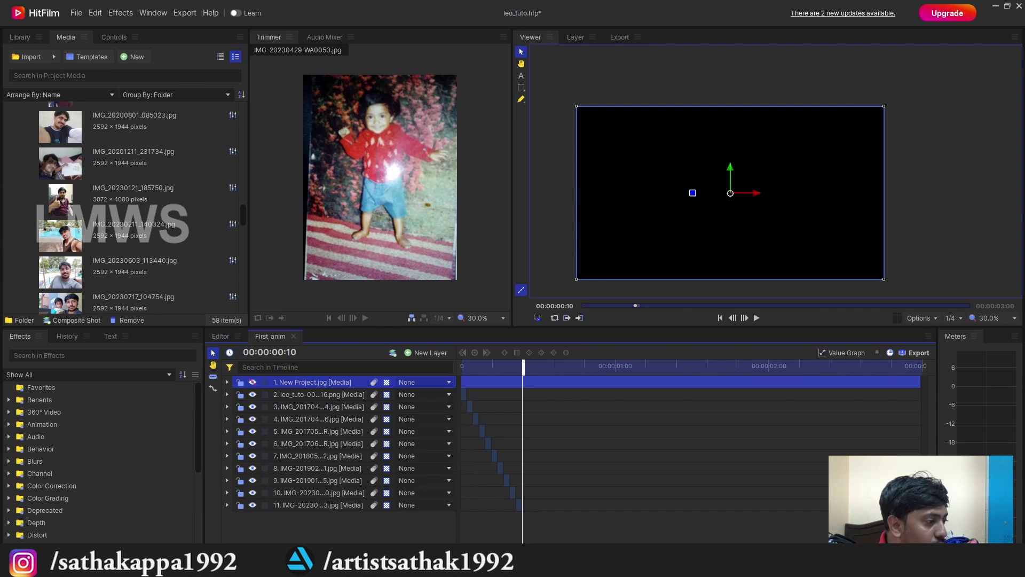
{"action": "key", "text": "equal"}
{"action": "key", "text": "equal"}
{"action": "key", "text": "equal"}
{"action": "key", "text": "equal"}
{"action": "key", "text": "equal"}
{"action": "key", "text": "equal"}
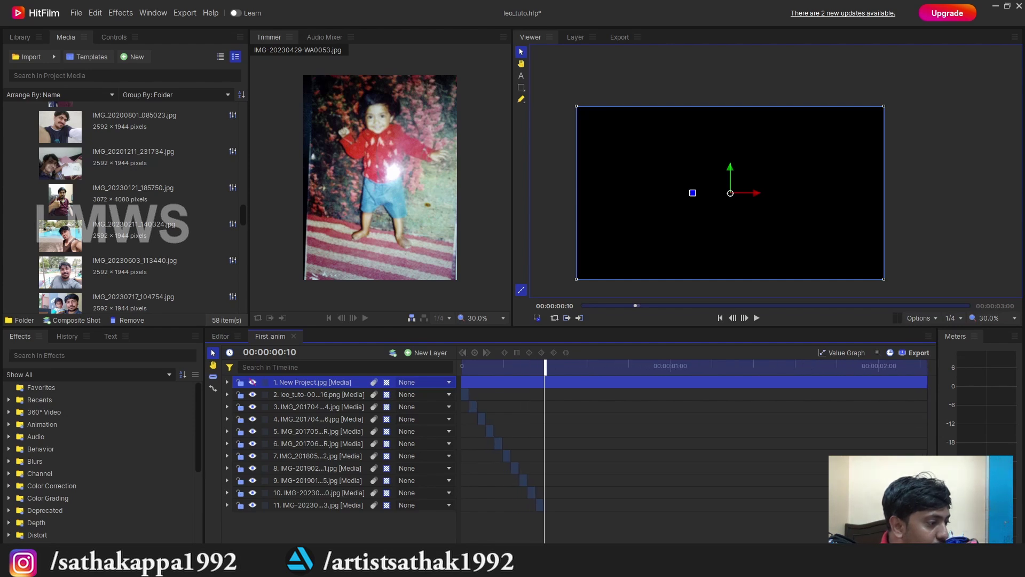
{"action": "scroll", "coordinate": [107, 188], "scroll_direction": "up", "scroll_amount": 5}
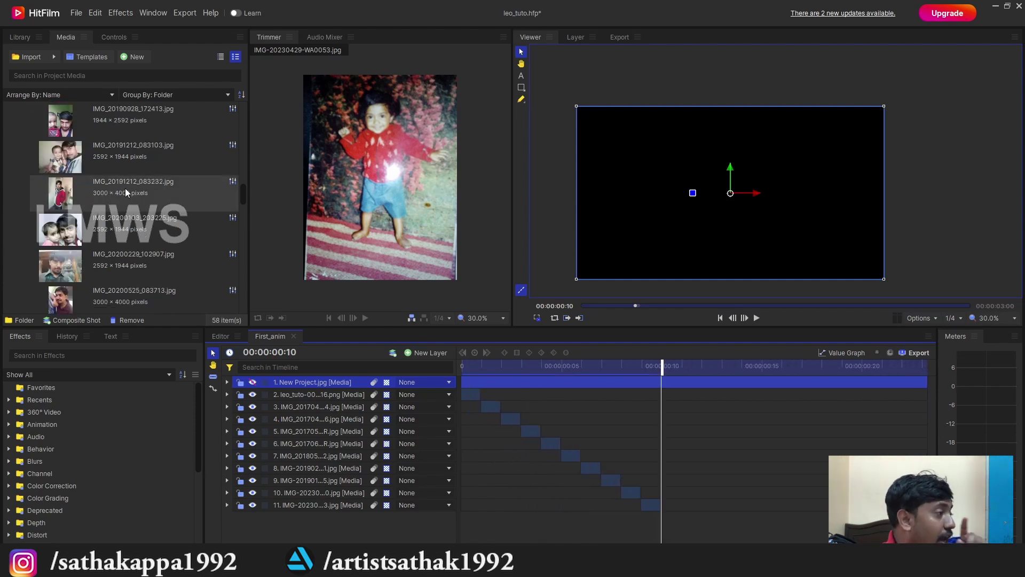
{"action": "scroll", "coordinate": [125, 188], "scroll_direction": "up", "scroll_amount": 10}
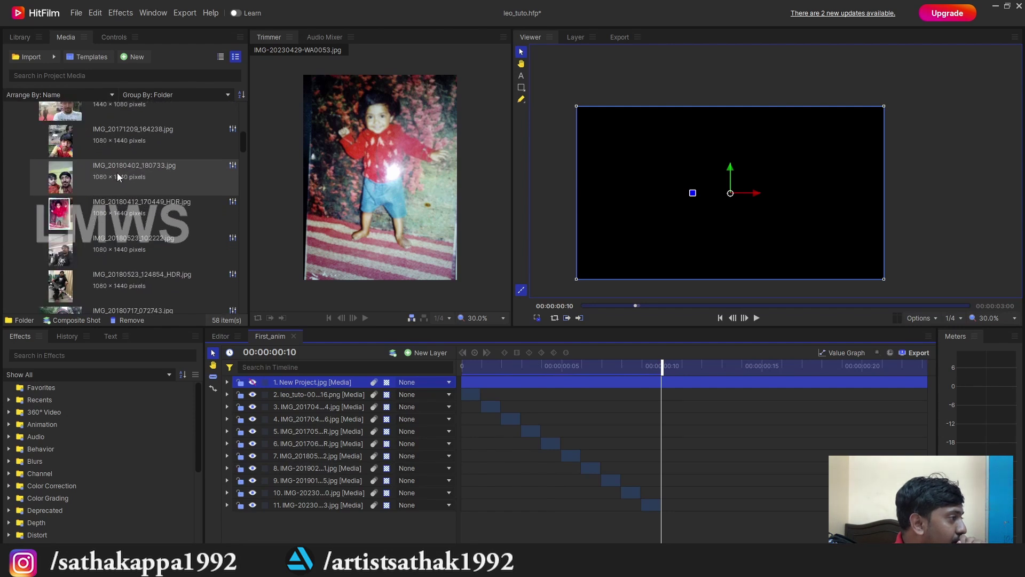
{"action": "left_click", "coordinate": [107, 277]}
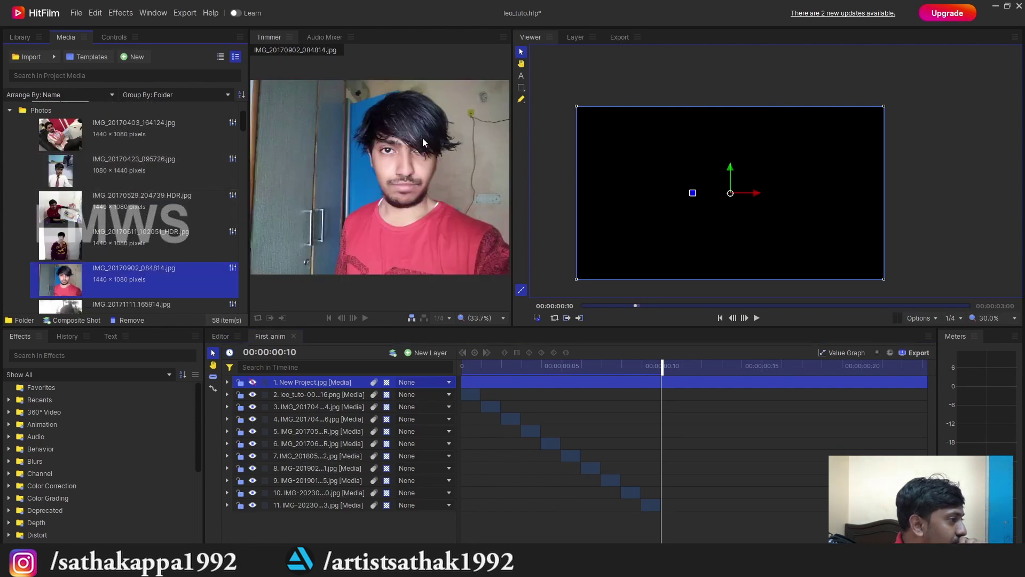
{"action": "left_click_drag", "start_coordinate": [68, 286], "coordinate": [664, 514]}
Step: Slice the IMG_20170902_084814.jpg layer at 00:00:00:11 and delete the remainder, keeping a single frame
{"action": "left_click", "coordinate": [683, 366]}
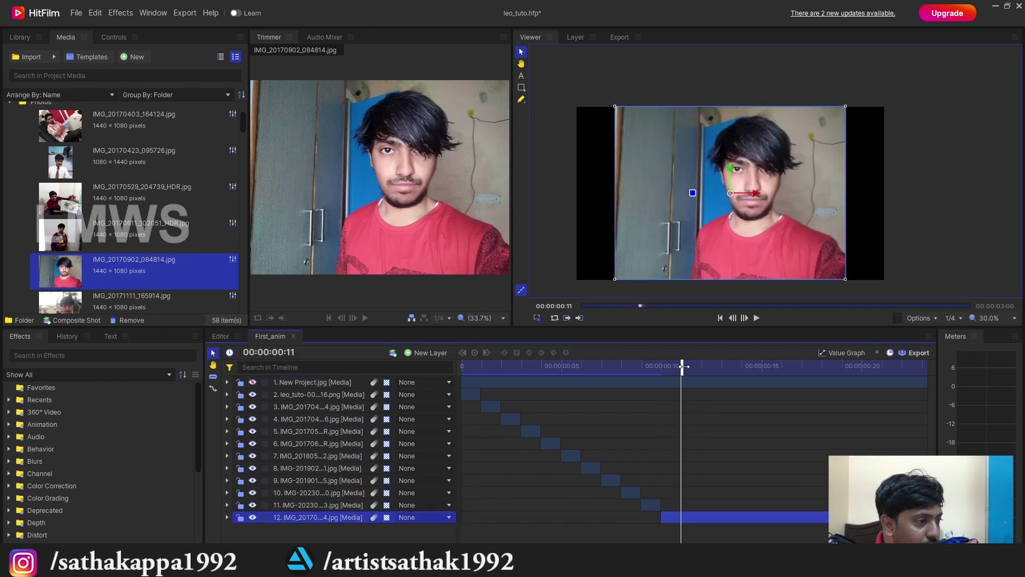
{"action": "key", "text": "c"}
{"action": "left_click", "coordinate": [680, 518]}
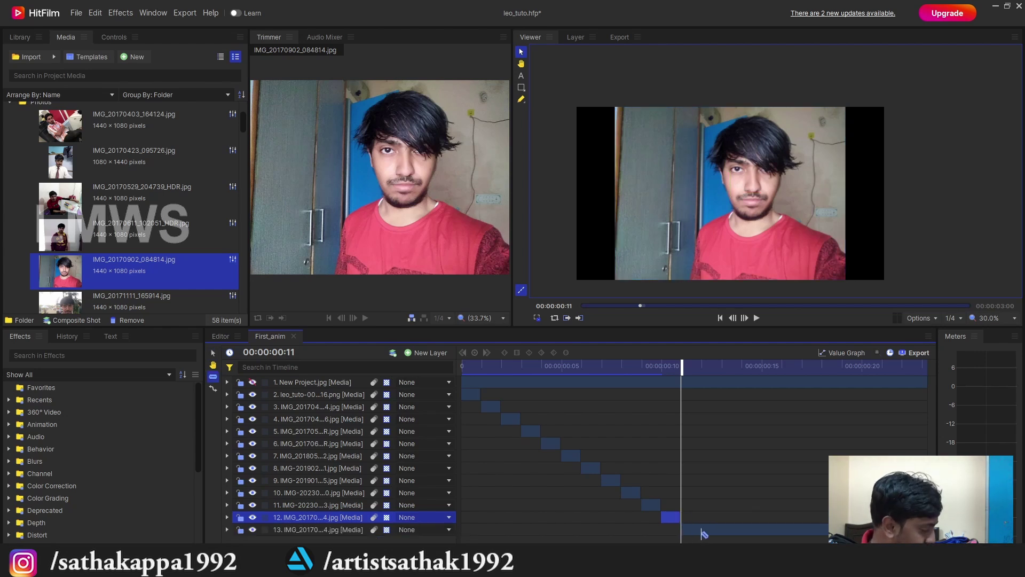
{"action": "key", "text": "v"}
{"action": "left_click", "coordinate": [703, 531]}
{"action": "key", "text": "Delete"}
Step: Return to 00:00:00:10, then show and lock the New Project.jpg guide layer
{"action": "left_click", "coordinate": [662, 366]}
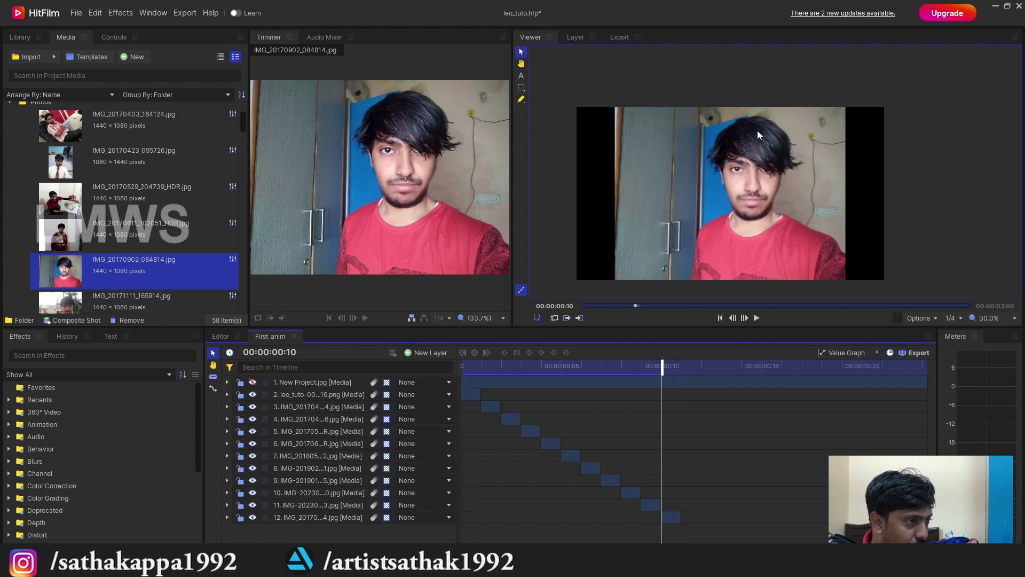
{"action": "left_click", "coordinate": [252, 382]}
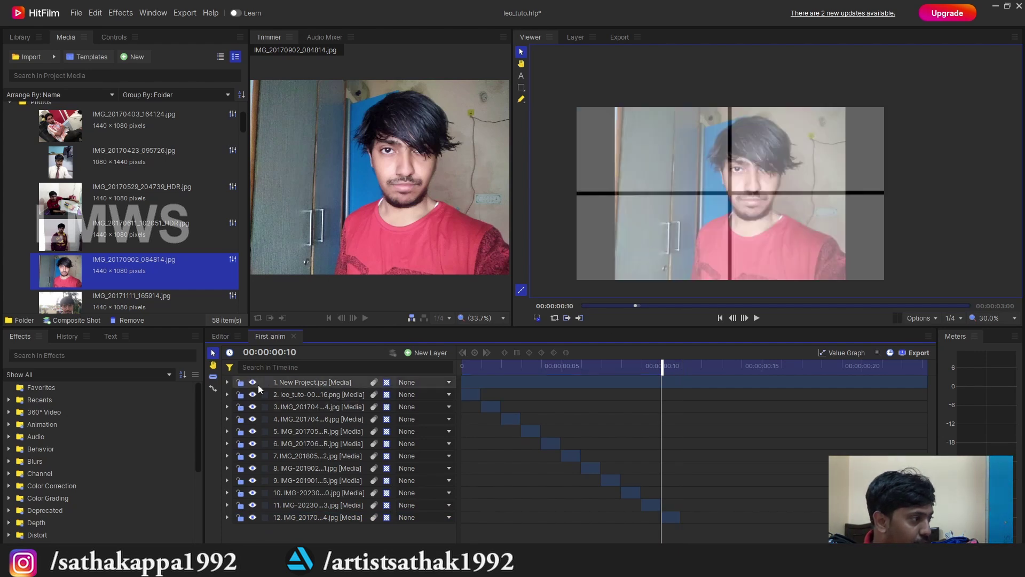
{"action": "left_click", "coordinate": [239, 382]}
Step: Enlarge the IMG_20170902_084814.jpg layer, align the face's image-left eye with the guide's centre cross, and save the project
{"action": "left_click", "coordinate": [671, 517]}
{"action": "scroll", "coordinate": [830, 252], "scroll_direction": "down", "scroll_amount": 1}
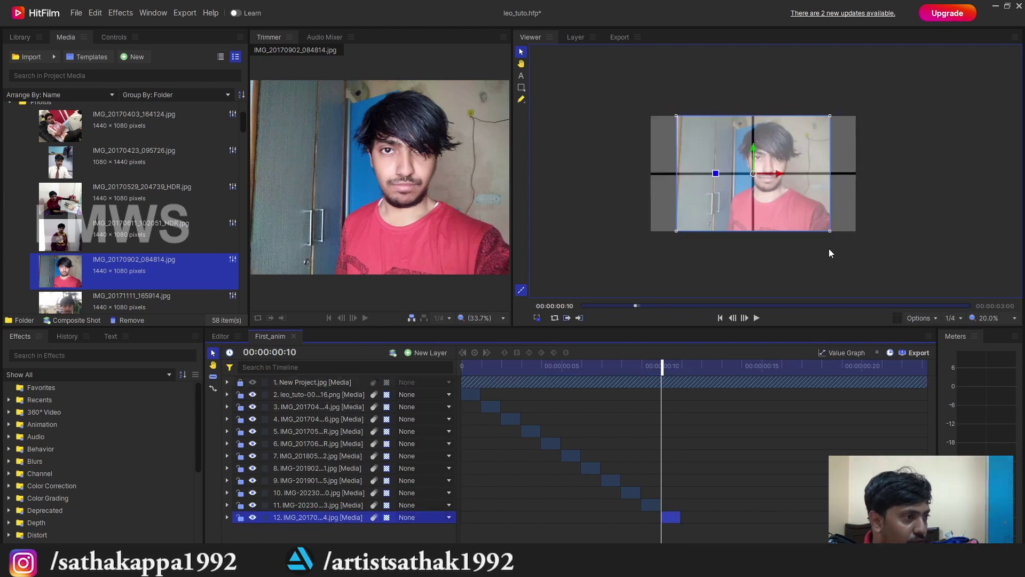
{"action": "left_click_drag", "start_coordinate": [831, 232], "coordinate": [918, 207]}
{"action": "scroll", "coordinate": [908, 203], "scroll_direction": "down", "scroll_amount": 1}
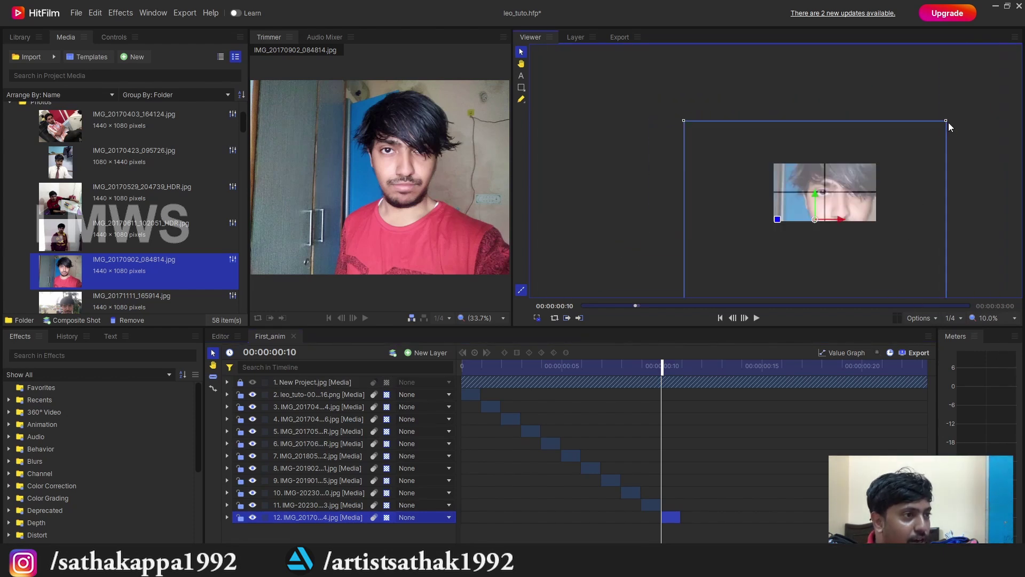
{"action": "scroll", "coordinate": [808, 176], "scroll_direction": "up", "scroll_amount": 1}
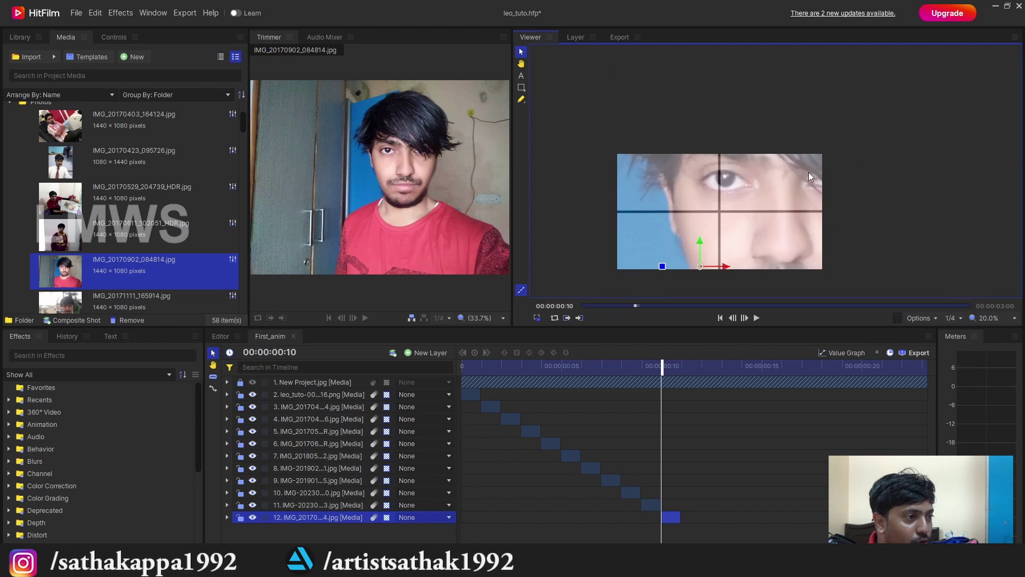
{"action": "left_click_drag", "start_coordinate": [890, 174], "coordinate": [886, 210]}
{"action": "scroll", "coordinate": [825, 221], "scroll_direction": "down", "scroll_amount": 2}
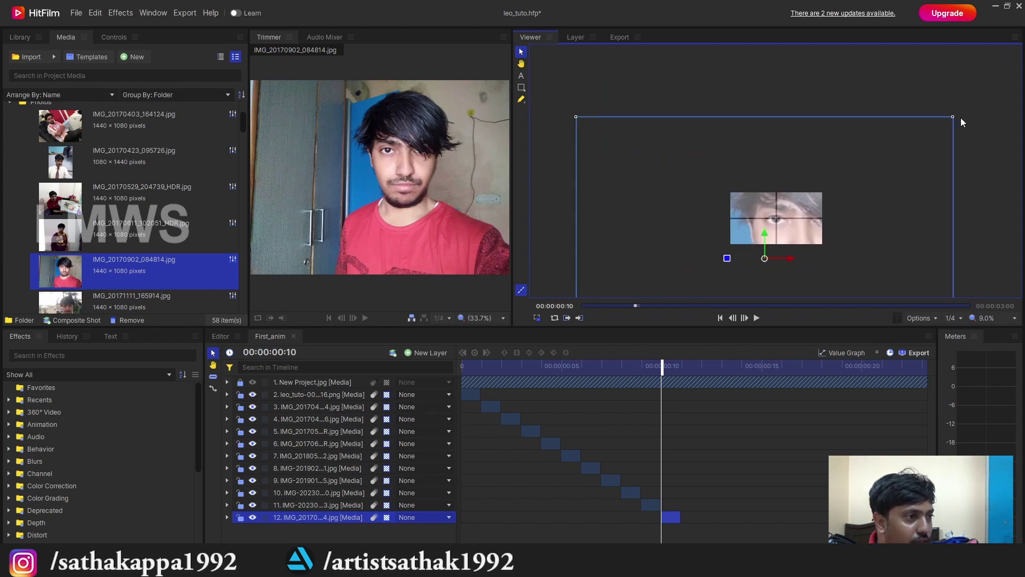
{"action": "scroll", "coordinate": [837, 208], "scroll_direction": "up", "scroll_amount": 1}
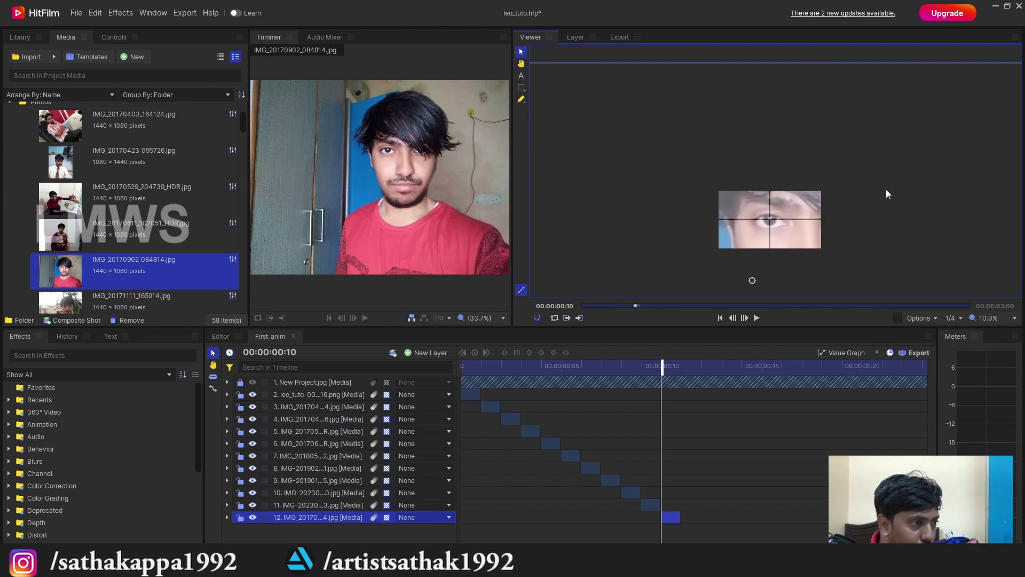
{"action": "key", "text": "ctrl+s"}
Step: Go to 00:00:00:11 and add IMG_20171111_165914.jpg as the lowest layer of First_anim
{"action": "left_click", "coordinate": [682, 367]}
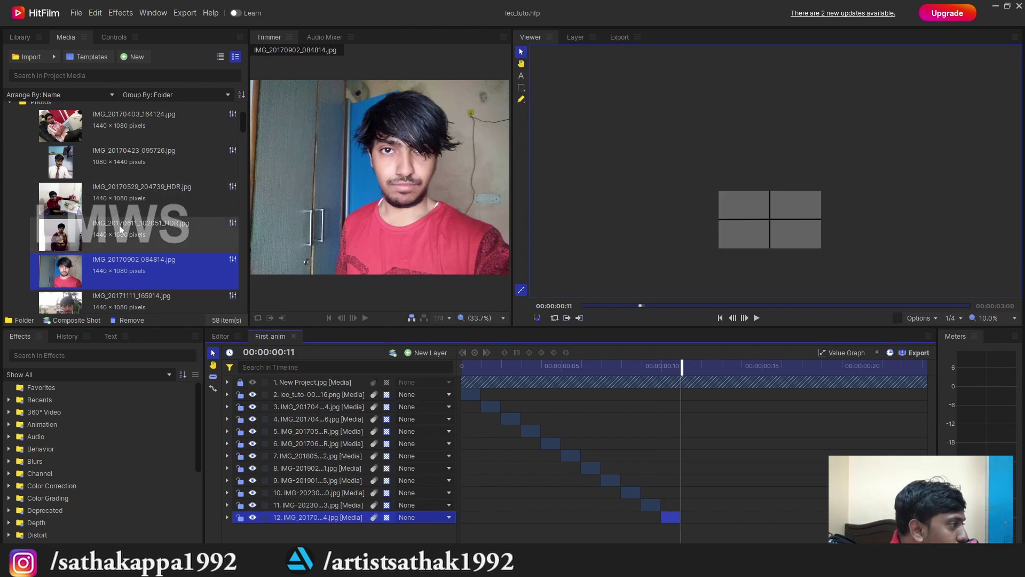
{"action": "scroll", "coordinate": [127, 207], "scroll_direction": "down", "scroll_amount": 2}
{"action": "left_click_drag", "start_coordinate": [127, 207], "coordinate": [320, 474]}
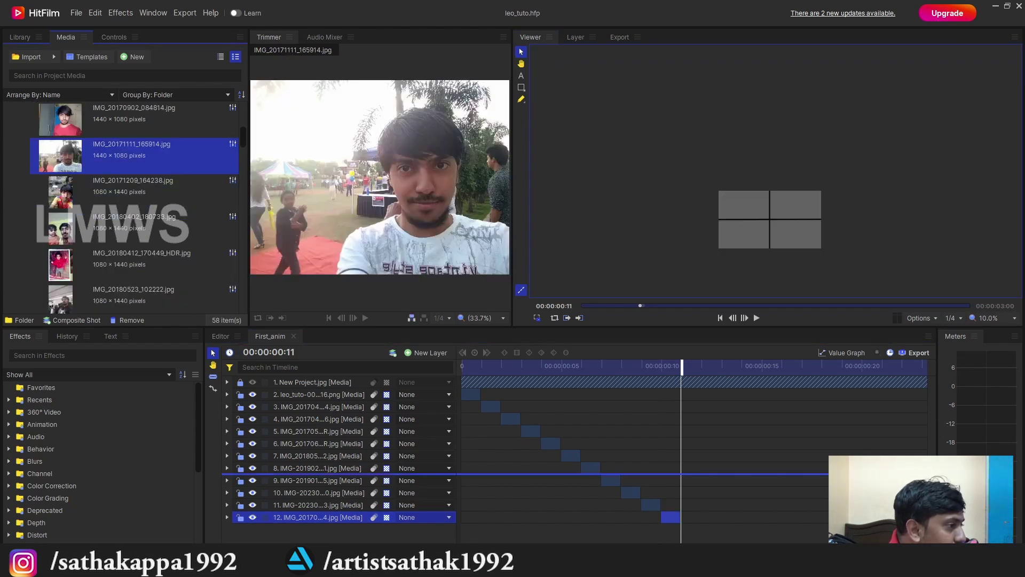
{"action": "left_click_drag", "start_coordinate": [635, 474], "coordinate": [634, 530]}
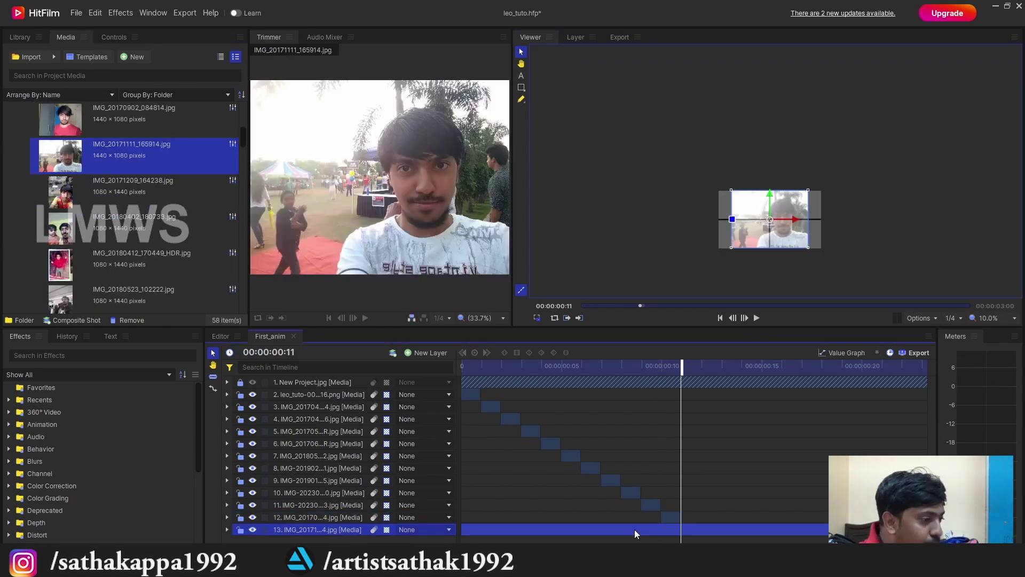
Step: Slice the IMG_20171111_165914.jpg layer around frame 00:00:00:11 and delete the parts before and after that single frame
{"action": "key", "text": "c"}
{"action": "left_click", "coordinate": [701, 530]}
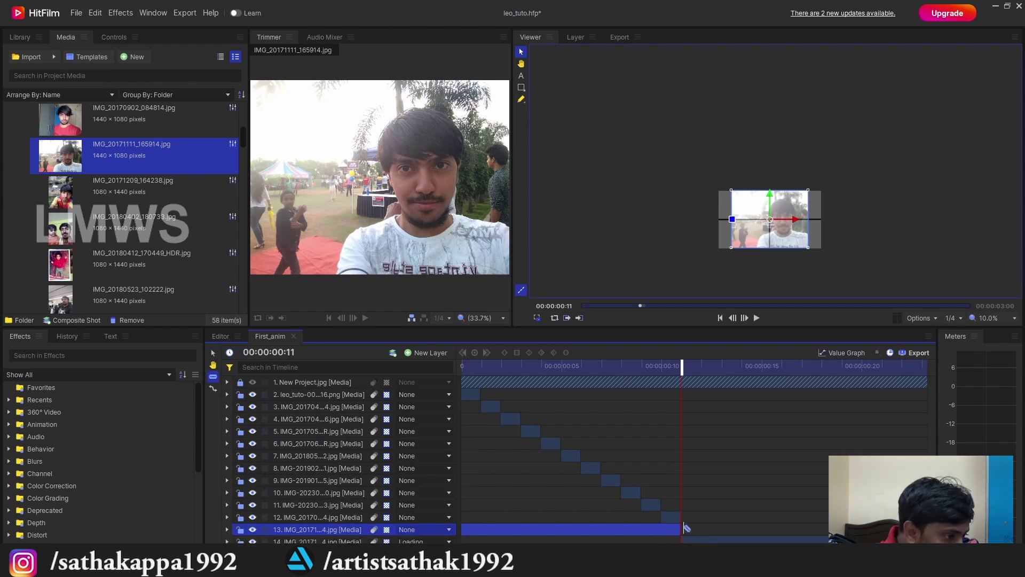
{"action": "left_click", "coordinate": [681, 529]}
{"action": "key", "text": "v"}
{"action": "key", "text": "Delete"}
{"action": "left_click", "coordinate": [716, 539]}
{"action": "key", "text": "Delete"}
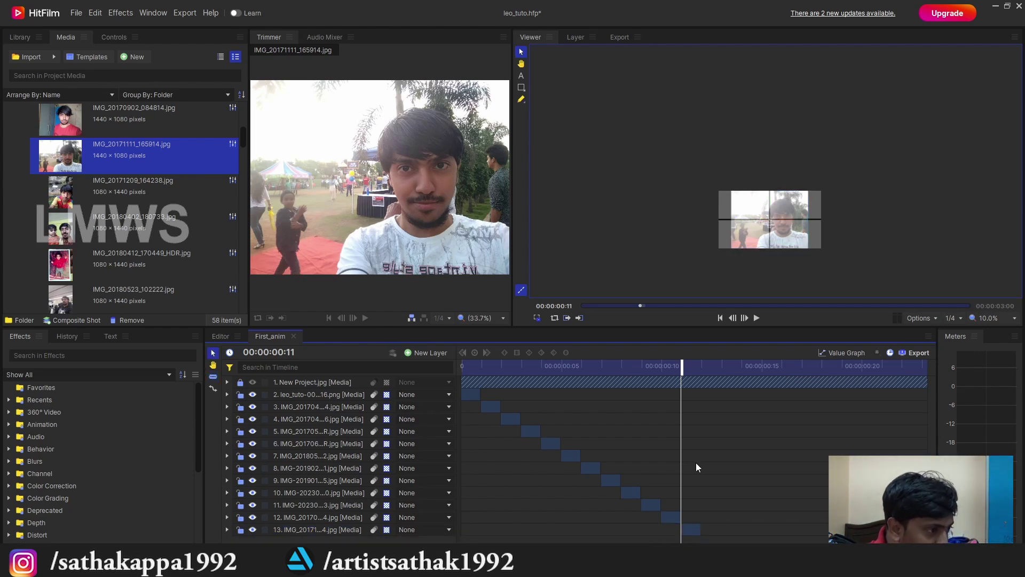
Step: Enlarge the IMG_20171111_165914.jpg layer, align the face's image-right eye with the guide's centre cross, and save the project
{"action": "left_click", "coordinate": [807, 243]}
{"action": "scroll", "coordinate": [838, 249], "scroll_direction": "up", "scroll_amount": 2}
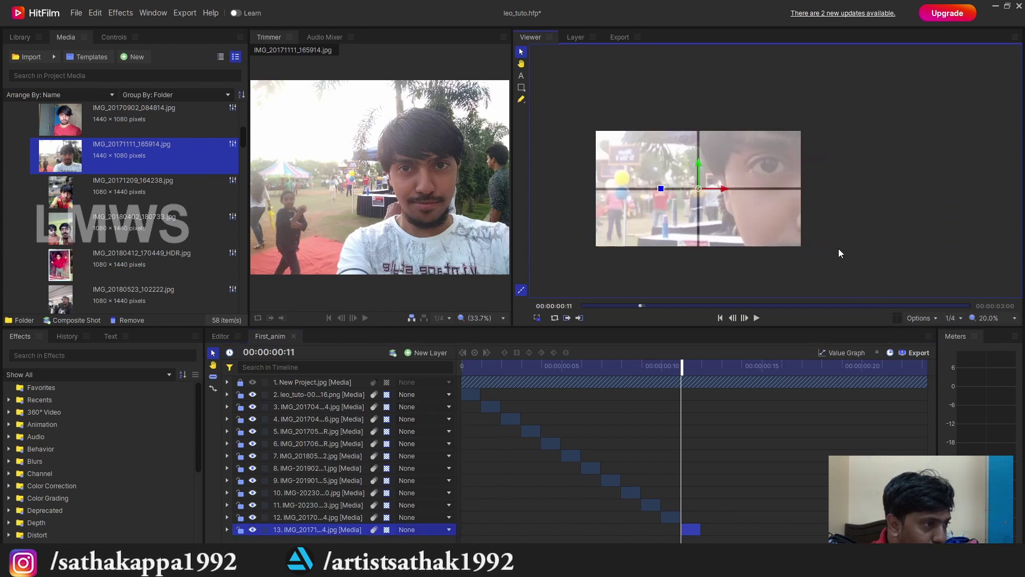
{"action": "scroll", "coordinate": [780, 188], "scroll_direction": "down", "scroll_amount": 2}
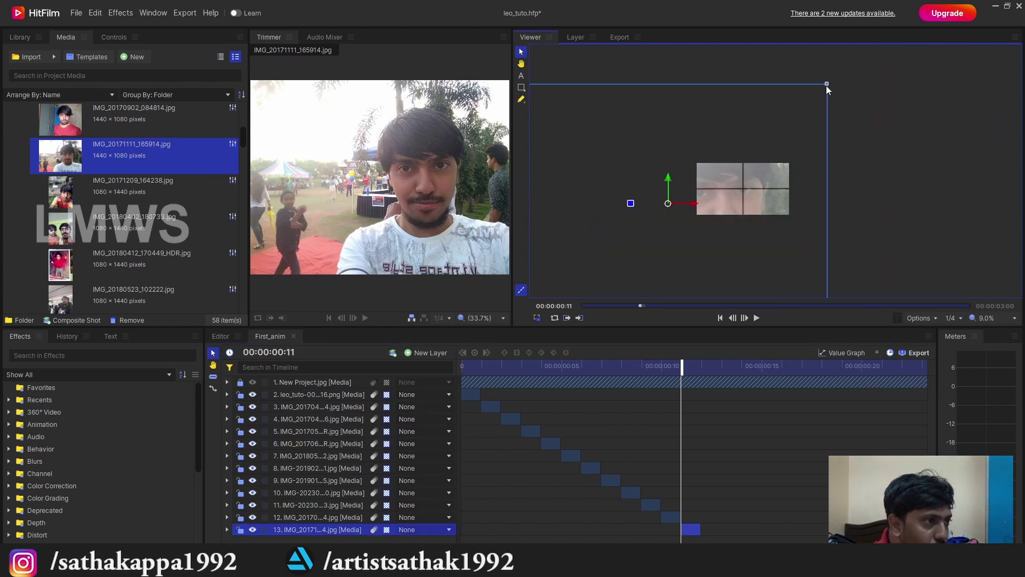
{"action": "scroll", "coordinate": [796, 204], "scroll_direction": "up", "scroll_amount": 1}
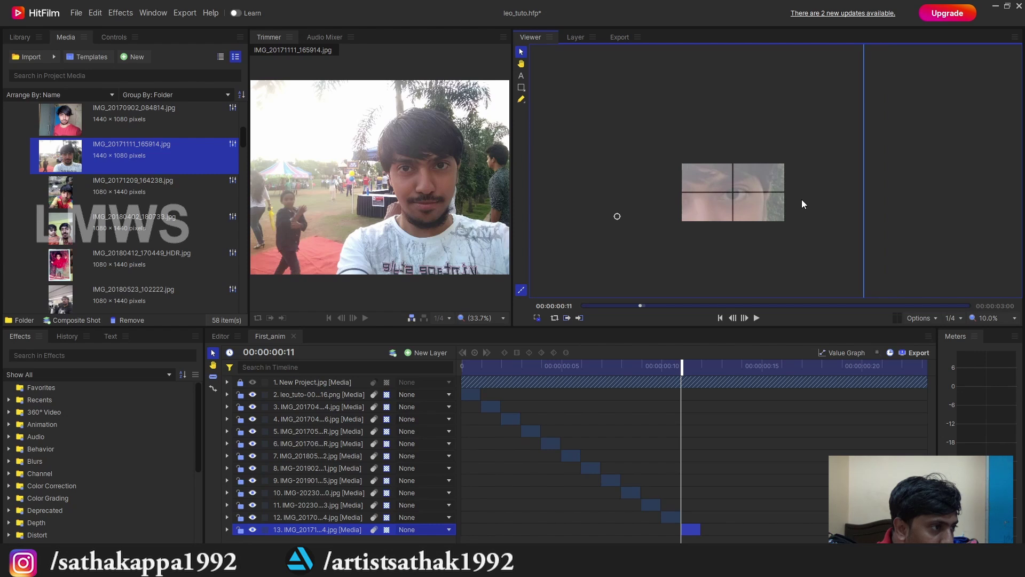
{"action": "key", "text": "ctrl+s"}
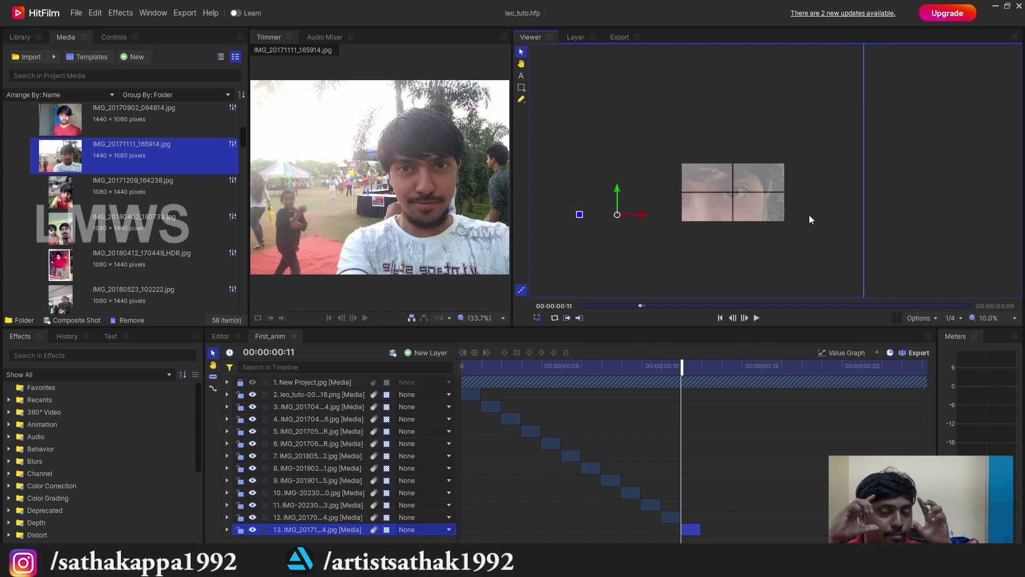
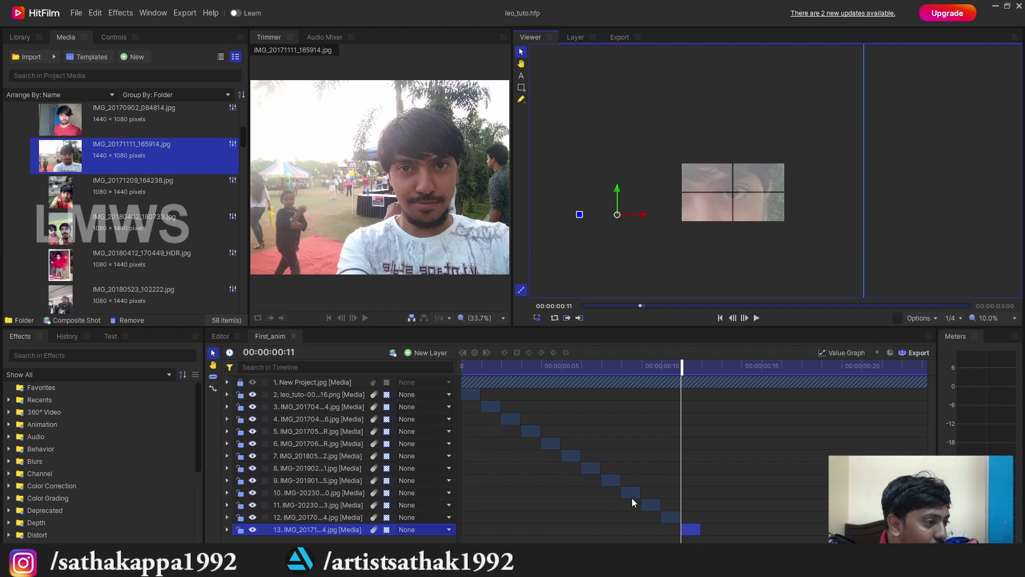
Step: Add IMG_20171209_164238.jpg as the bottom timeline layer, trim it to the single frame at 00:00:00:12, and save the project
{"action": "left_click", "coordinate": [118, 193]}
{"action": "left_click_drag", "start_coordinate": [116, 193], "coordinate": [238, 472]}
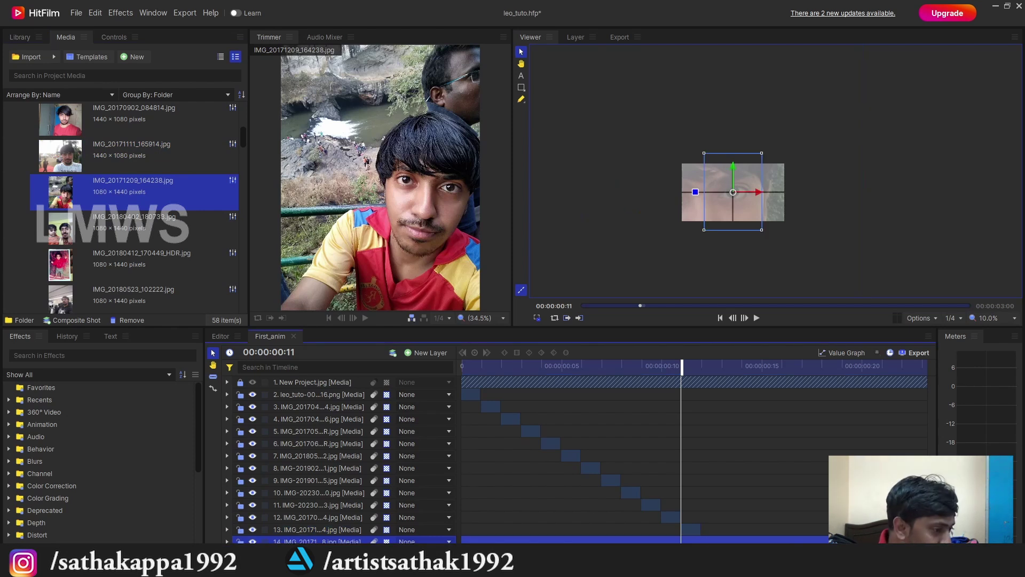
{"action": "key", "text": "c"}
{"action": "left_click", "coordinate": [704, 536]}
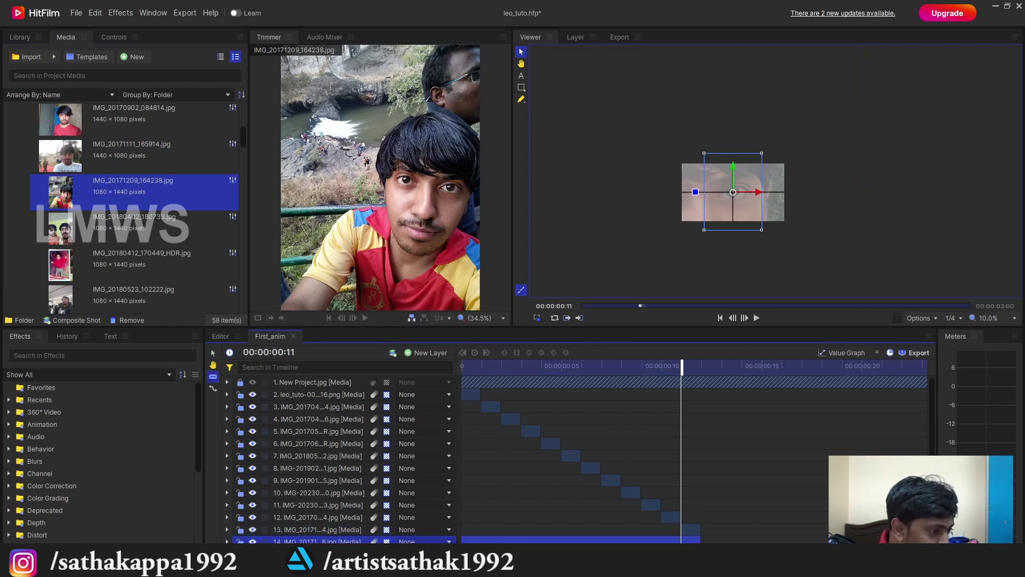
{"action": "scroll", "coordinate": [730, 496], "scroll_direction": "down", "scroll_amount": 1}
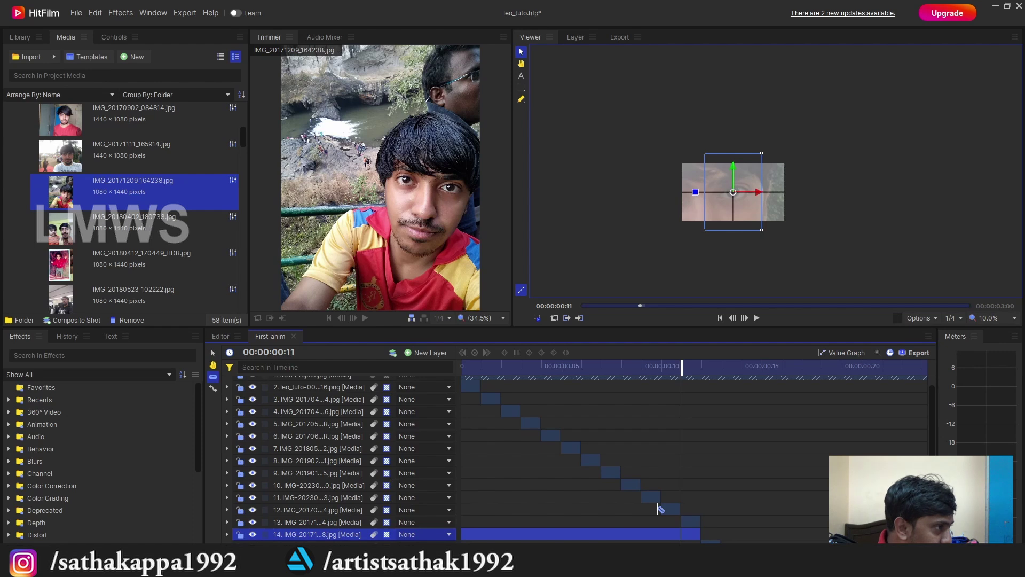
{"action": "key", "text": "v"}
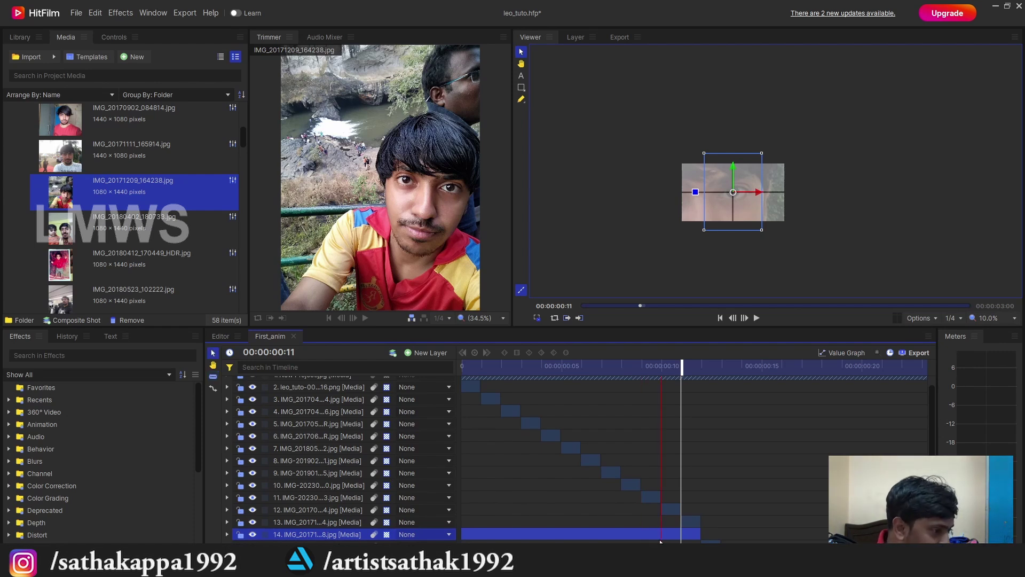
{"action": "key", "text": "Delete"}
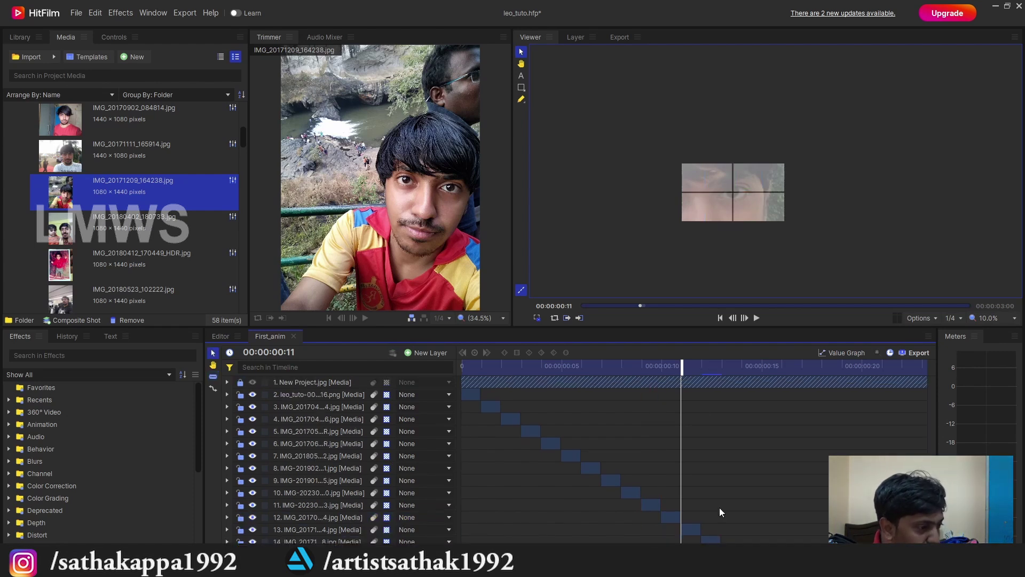
{"action": "key", "text": "Right"}
{"action": "key", "text": "ctrl+s"}
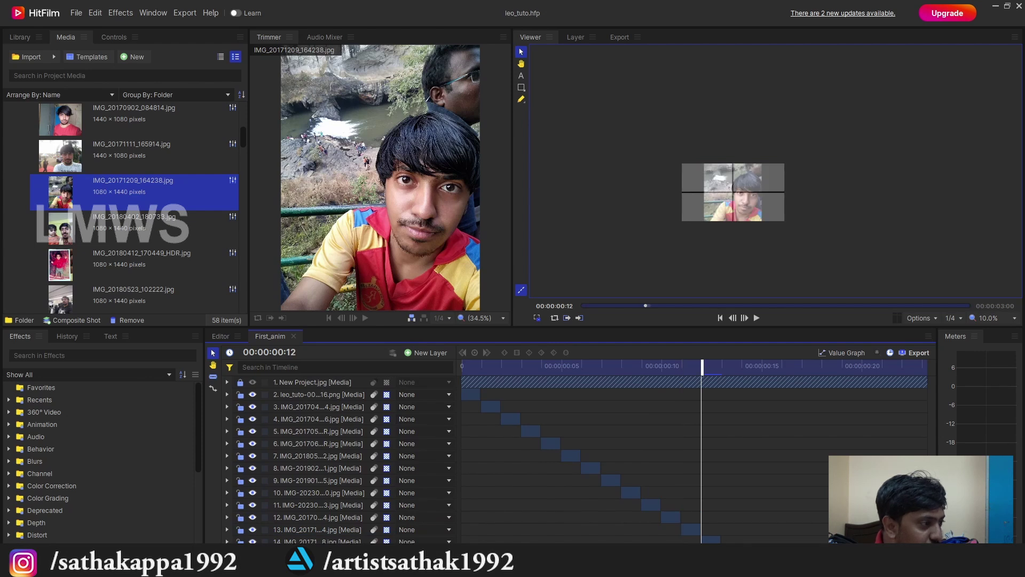
Step: Enlarge and reposition the IMG_20171209_164238.jpg layer so its eye sits on the centre of the crosshair guide
{"action": "left_click", "coordinate": [711, 540]}
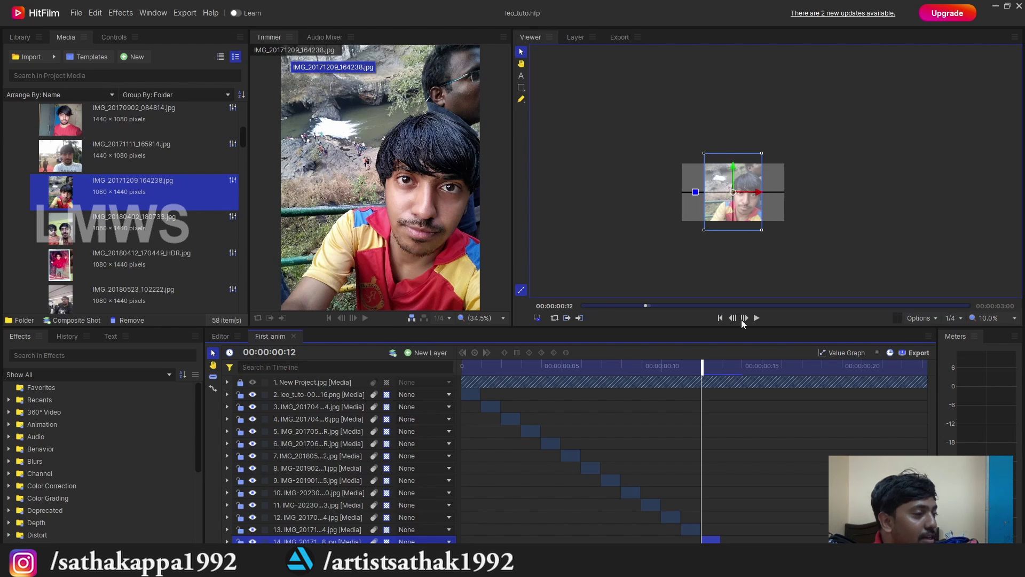
{"action": "left_click_drag", "start_coordinate": [762, 230], "coordinate": [825, 239]}
{"action": "scroll", "coordinate": [825, 239], "scroll_direction": "down", "scroll_amount": 5}
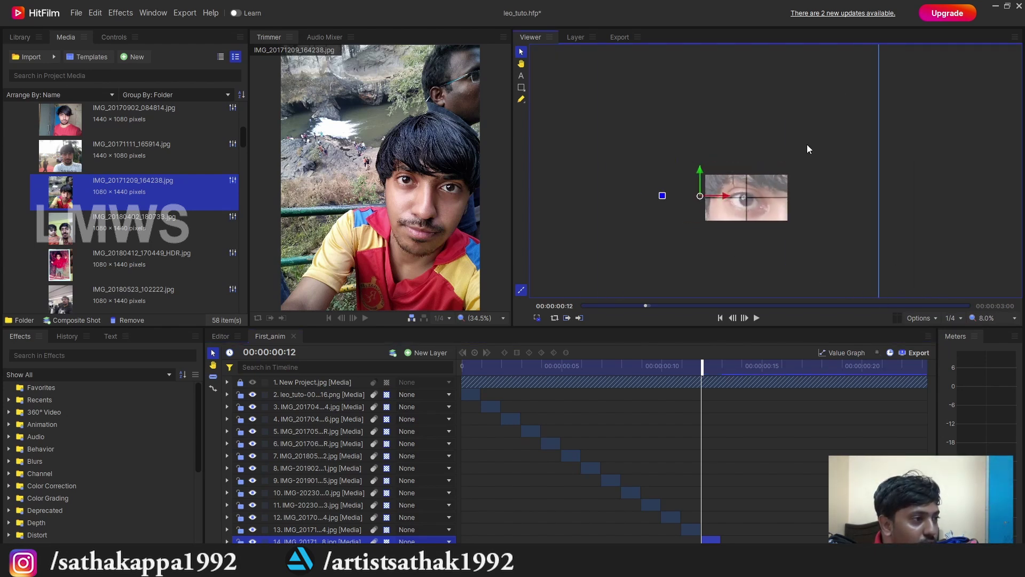
{"action": "scroll", "coordinate": [833, 156], "scroll_direction": "up", "scroll_amount": 5}
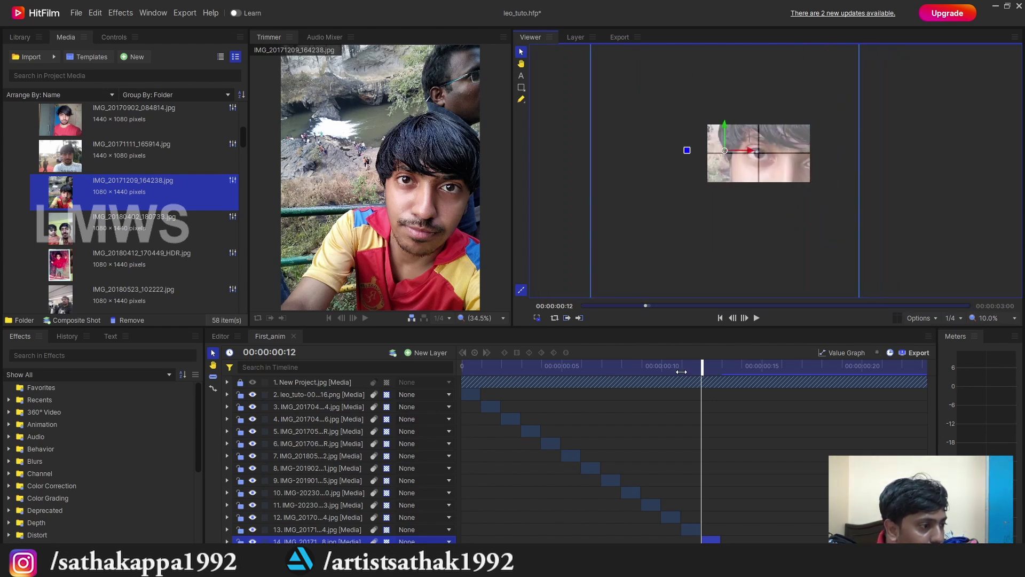
{"action": "mouse_move", "coordinate": [681, 370]}
{"action": "left_mouse_down"}
{"action": "mouse_move", "coordinate": [662, 369]}
{"action": "mouse_move", "coordinate": [702, 369]}
{"action": "left_mouse_up"}
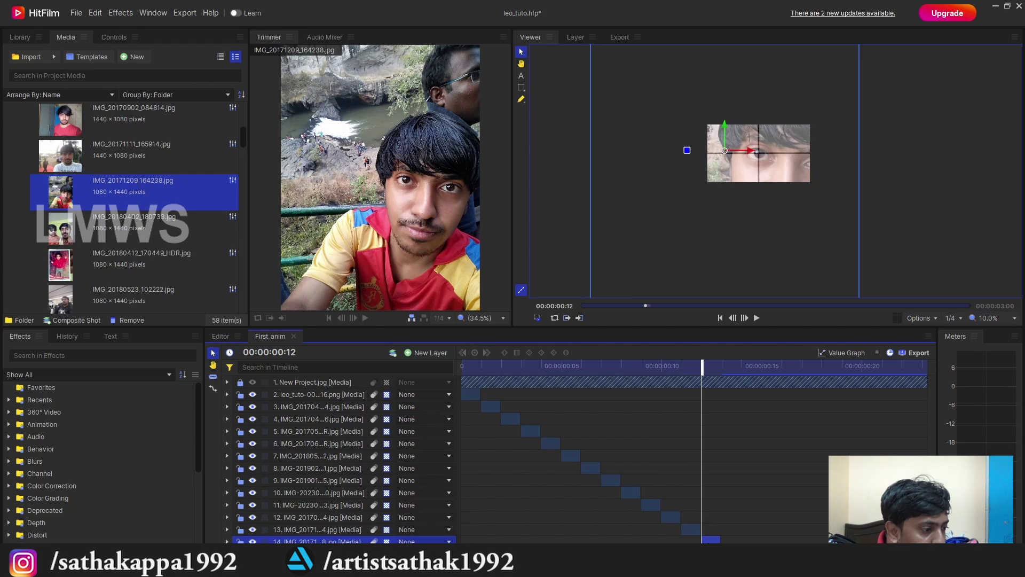
Step: Swap the timing and layer order of IMG_20171209_164238.jpg and IMG_20171111_165914.jpg, putting the former at frame 11, and save
{"action": "mouse_move", "coordinate": [710, 541]}
{"action": "left_mouse_down"}
{"action": "mouse_move", "coordinate": [690, 540]}
{"action": "mouse_move", "coordinate": [713, 533]}
{"action": "left_mouse_up"}
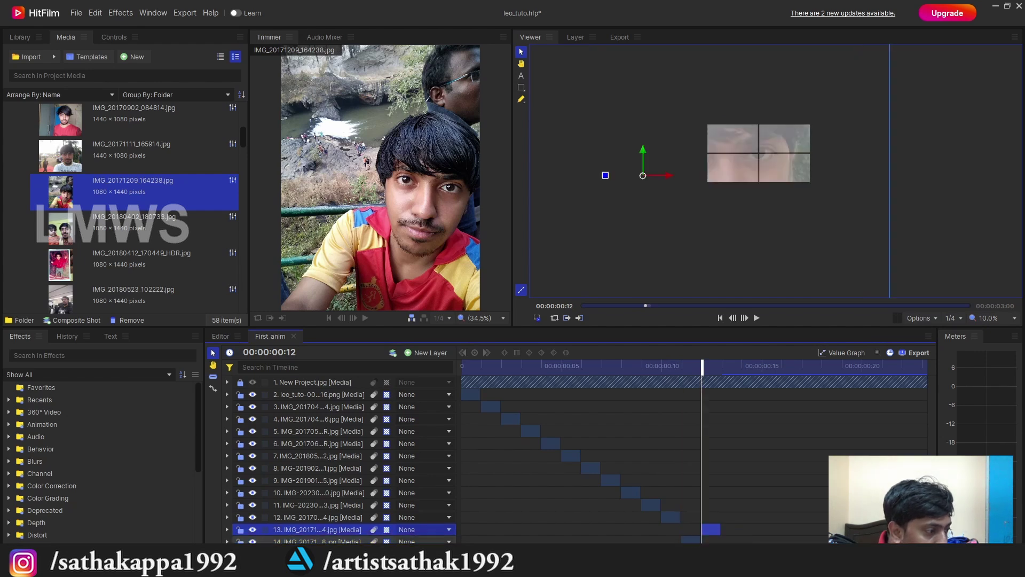
{"action": "left_click_drag", "start_coordinate": [353, 539], "coordinate": [356, 527]}
{"action": "key", "text": "ctrl+s"}
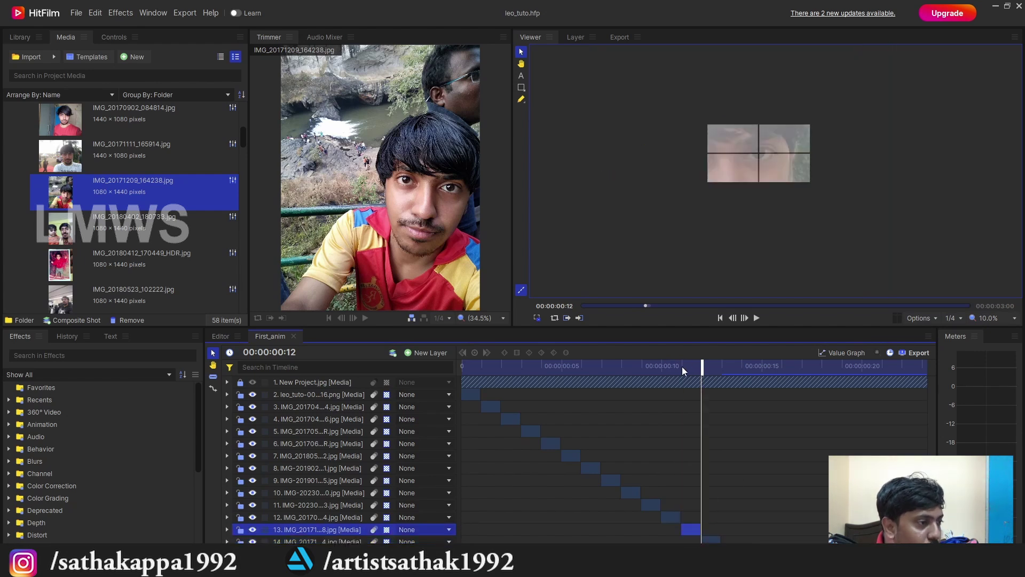
{"action": "mouse_move", "coordinate": [684, 371]}
{"action": "left_mouse_down"}
{"action": "mouse_move", "coordinate": [664, 369]}
{"action": "mouse_move", "coordinate": [702, 368]}
{"action": "left_mouse_up"}
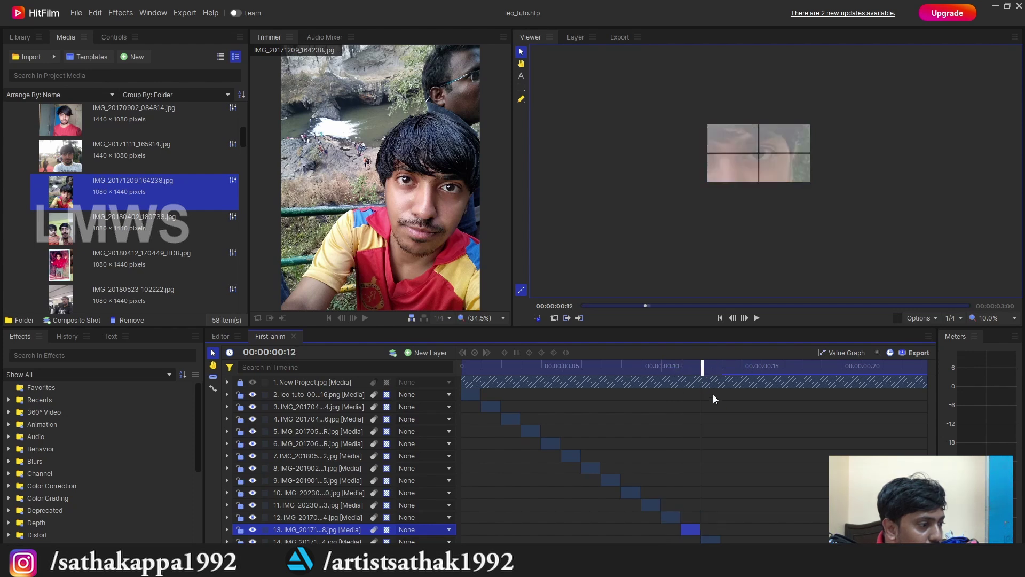
Step: Add IMG_20180402_180733.jpg as the bottom timeline layer, trim it to the single frame at 00:00:00:13, and save the project
{"action": "left_click", "coordinate": [721, 368]}
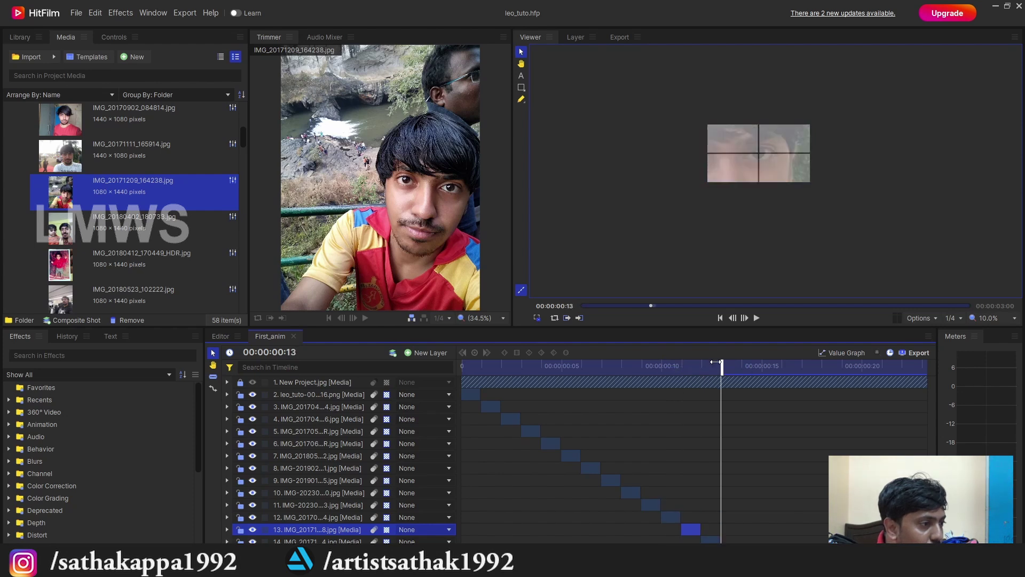
{"action": "left_click", "coordinate": [105, 232]}
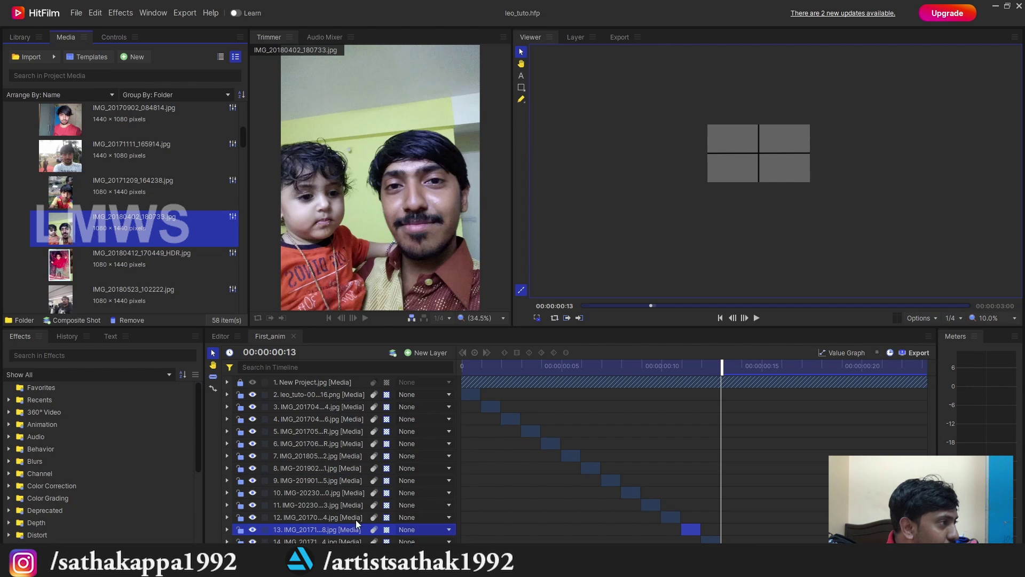
{"action": "left_click_drag", "start_coordinate": [356, 525], "coordinate": [356, 547]}
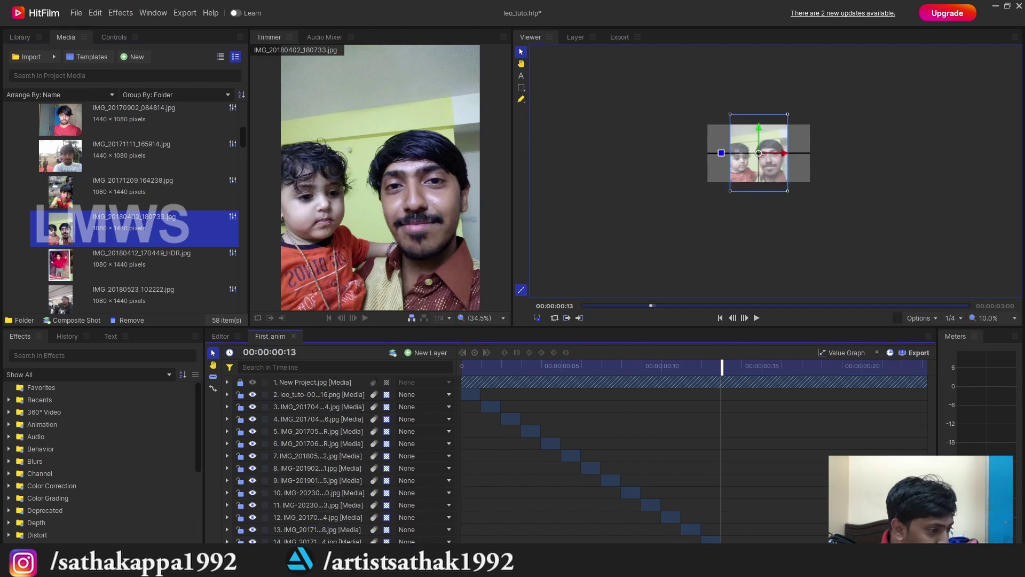
{"action": "key", "text": "c"}
{"action": "left_click", "coordinate": [721, 552]}
{"action": "scroll", "coordinate": [751, 528], "scroll_direction": "down", "scroll_amount": 1}
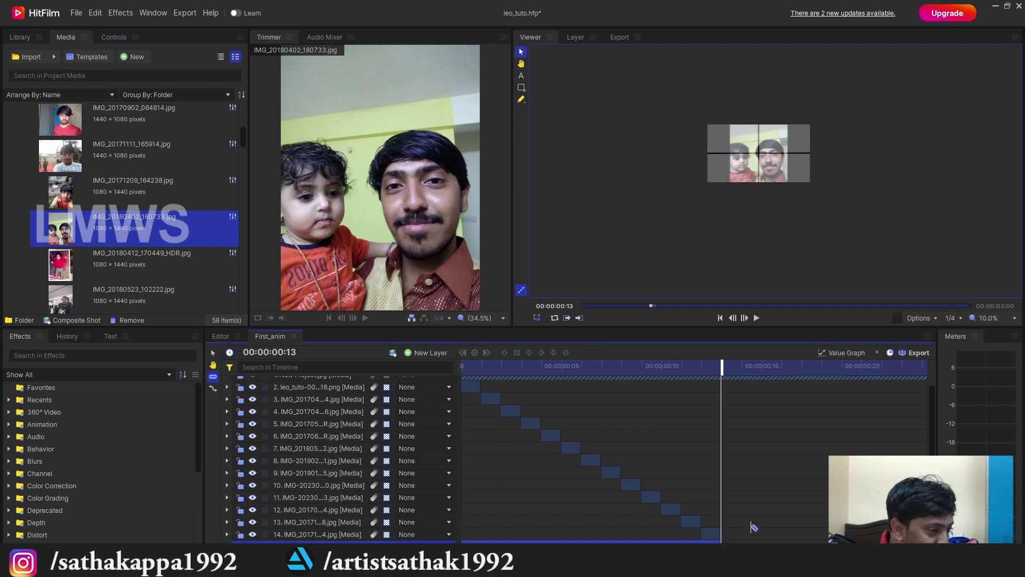
{"action": "scroll", "coordinate": [737, 524], "scroll_direction": "down", "scroll_amount": 1}
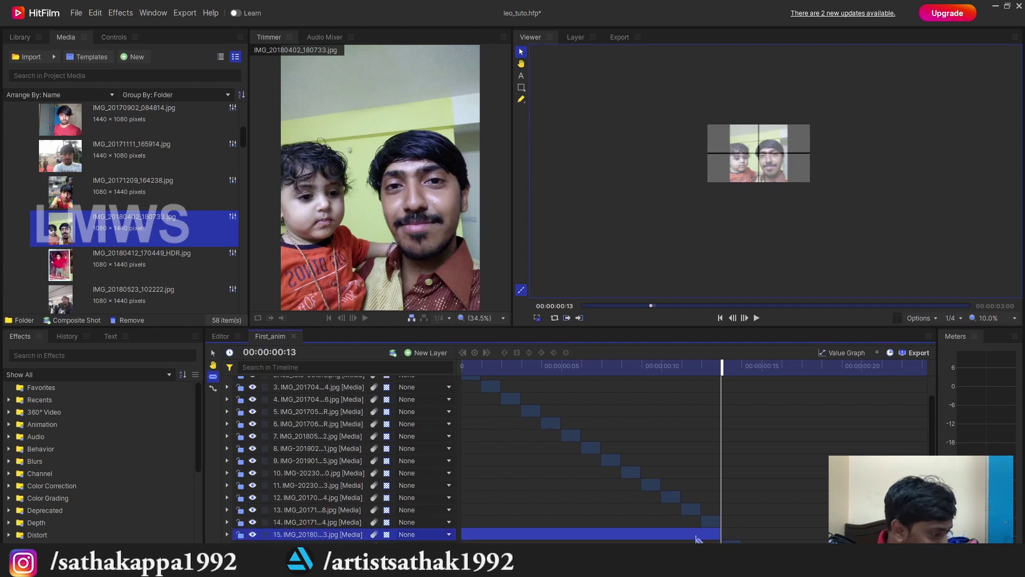
{"action": "key", "text": "v"}
{"action": "key", "text": "Delete"}
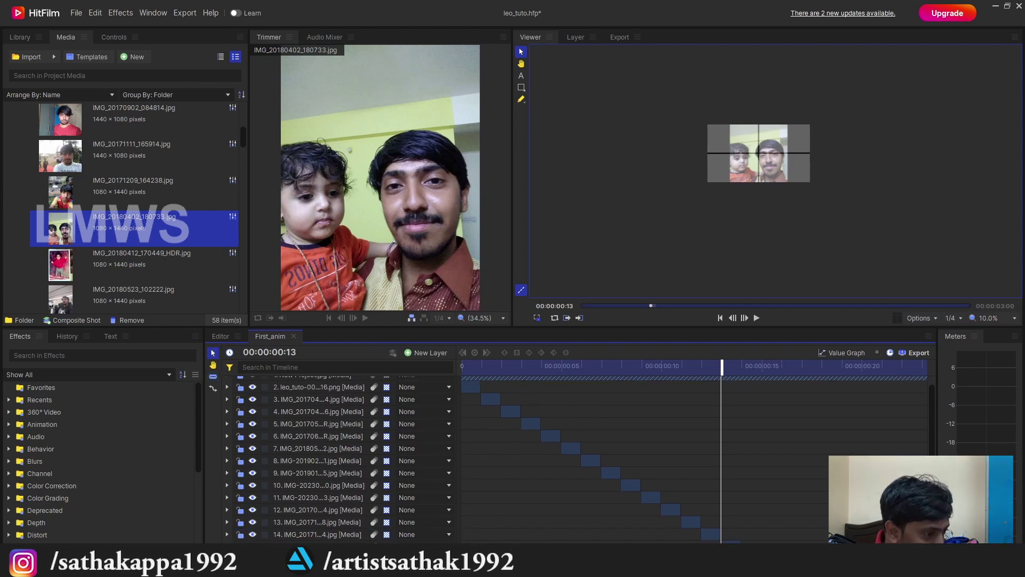
{"action": "scroll", "coordinate": [727, 497], "scroll_direction": "up", "scroll_amount": 1}
{"action": "key", "text": "ctrl+s"}
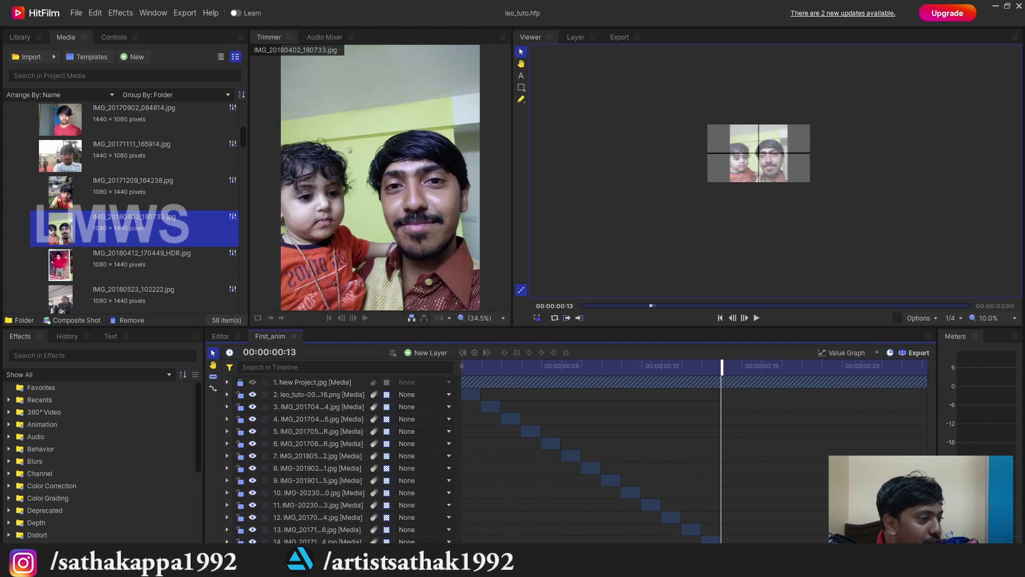
Step: Enlarge and reposition the IMG_20180402_180733.jpg layer so the man's eye sits on the crosshair centre, and save the project
{"action": "left_click", "coordinate": [733, 181]}
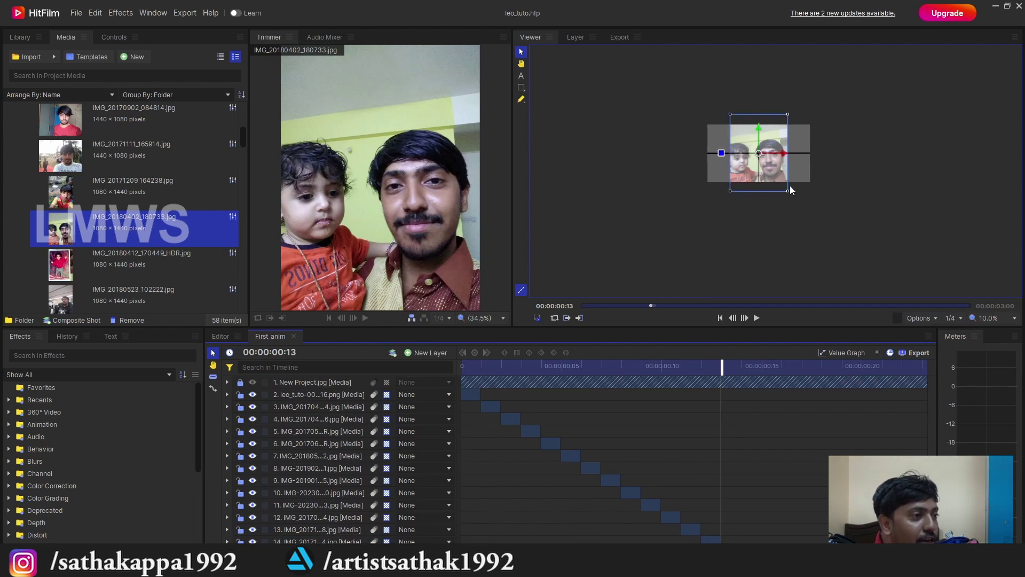
{"action": "left_click_drag", "start_coordinate": [789, 191], "coordinate": [914, 294]}
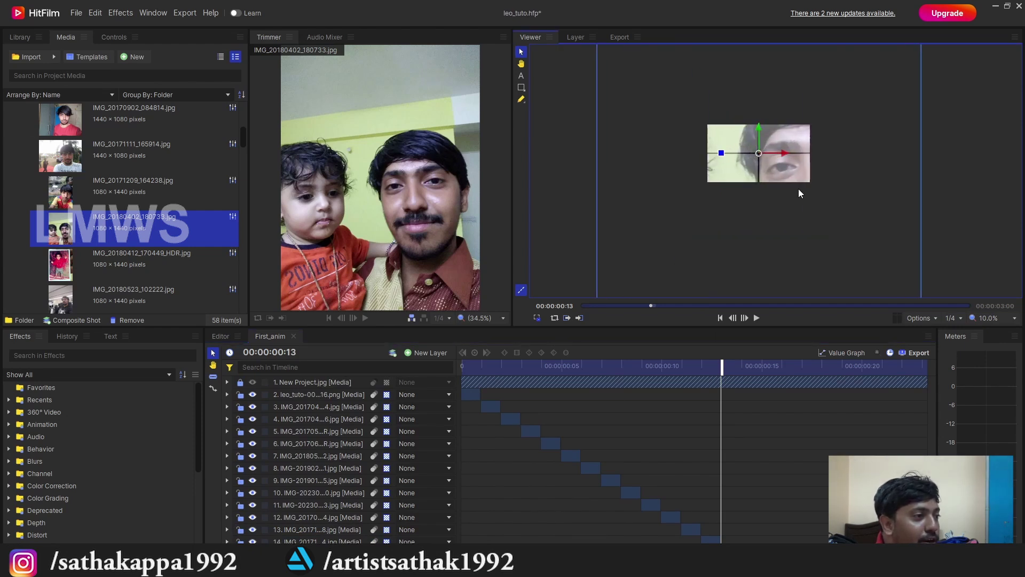
{"action": "scroll", "coordinate": [799, 188], "scroll_direction": "up", "scroll_amount": 1}
{"action": "scroll", "coordinate": [799, 188], "scroll_direction": "down", "scroll_amount": 1}
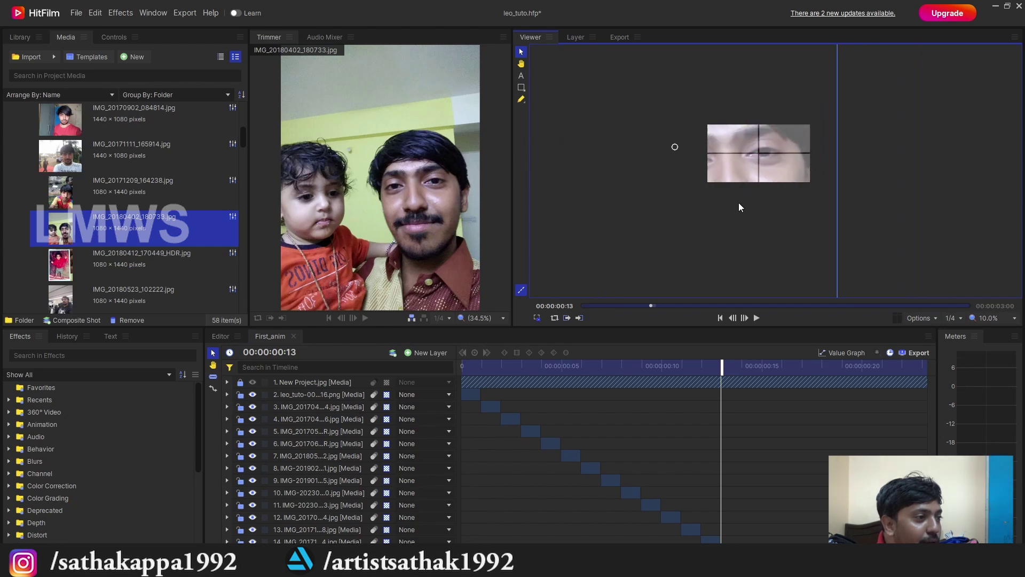
{"action": "scroll", "coordinate": [811, 159], "scroll_direction": "up", "scroll_amount": 2}
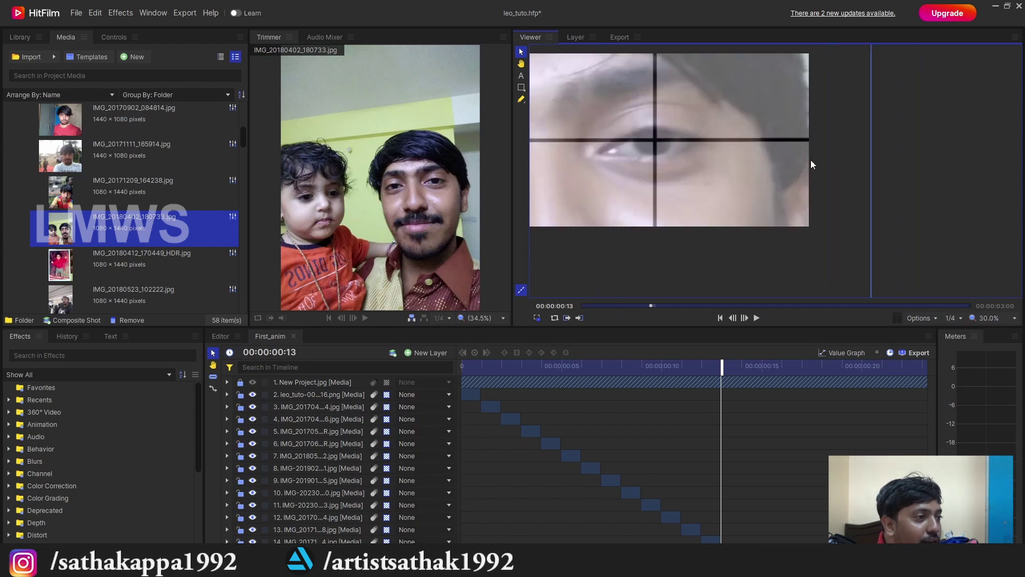
{"action": "key", "text": "ctrl+s"}
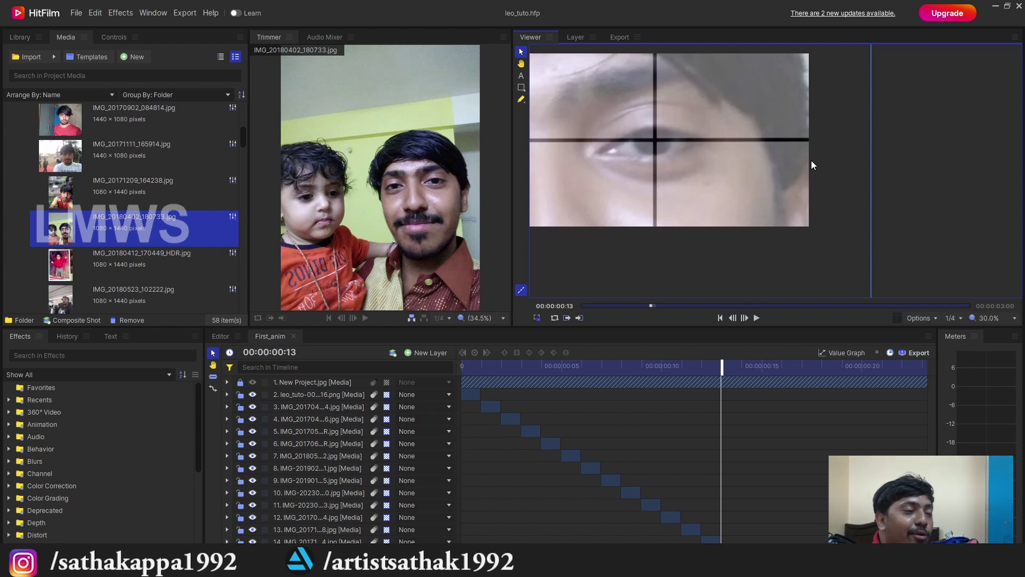
{"action": "scroll", "coordinate": [753, 188], "scroll_direction": "down", "scroll_amount": 2}
{"action": "scroll", "coordinate": [760, 194], "scroll_direction": "up", "scroll_amount": 1}
{"action": "scroll", "coordinate": [761, 195], "scroll_direction": "down", "scroll_amount": 1}
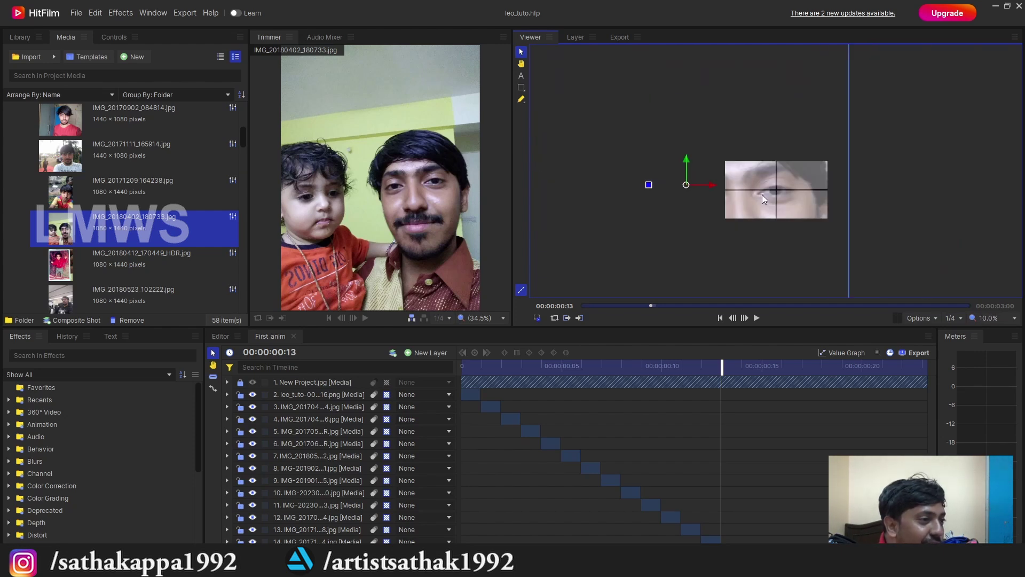
{"action": "scroll", "coordinate": [807, 202], "scroll_direction": "up", "scroll_amount": 1}
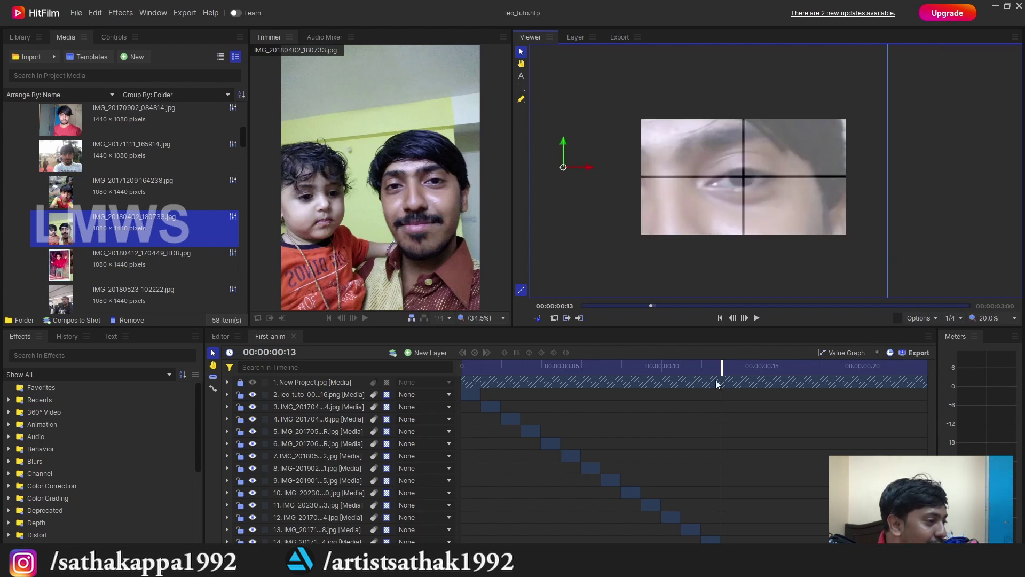
Step: Add IMG_20190726_173643.jpg from the project media as the bottom timeline layer and trim it to the single frame at 00:00:00:14
{"action": "left_click", "coordinate": [744, 366]}
{"action": "left_click", "coordinate": [125, 263]}
{"action": "left_click", "coordinate": [108, 294]}
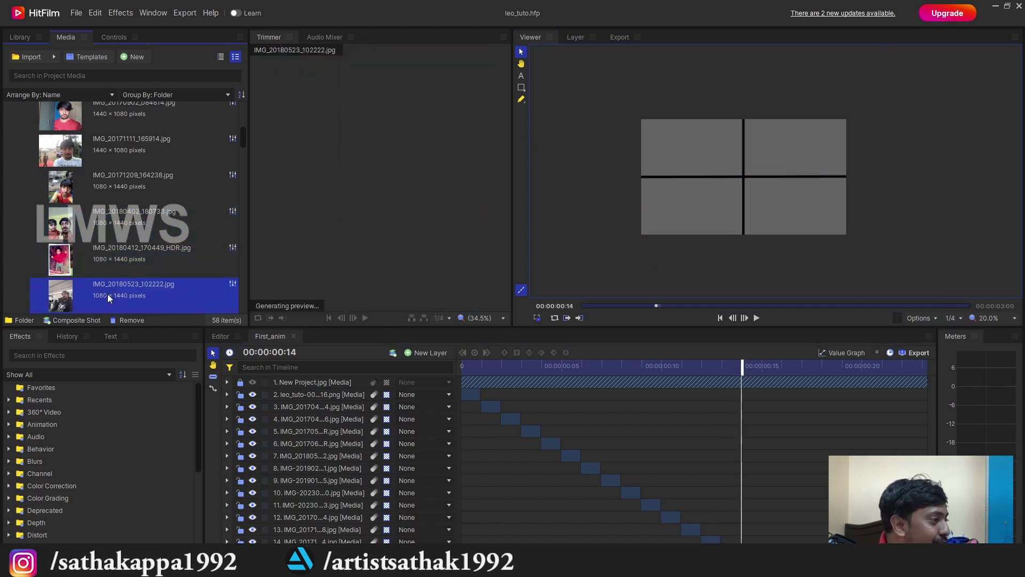
{"action": "left_click", "coordinate": [109, 184]}
{"action": "scroll", "coordinate": [119, 207], "scroll_direction": "down", "scroll_amount": 3}
{"action": "left_click", "coordinate": [124, 199]}
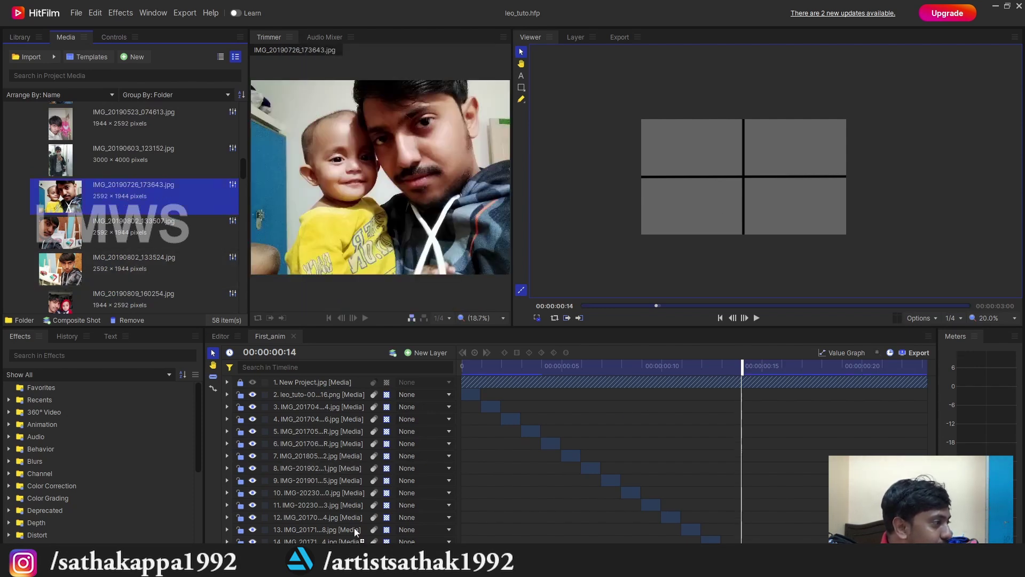
{"action": "left_click_drag", "start_coordinate": [124, 198], "coordinate": [331, 542]}
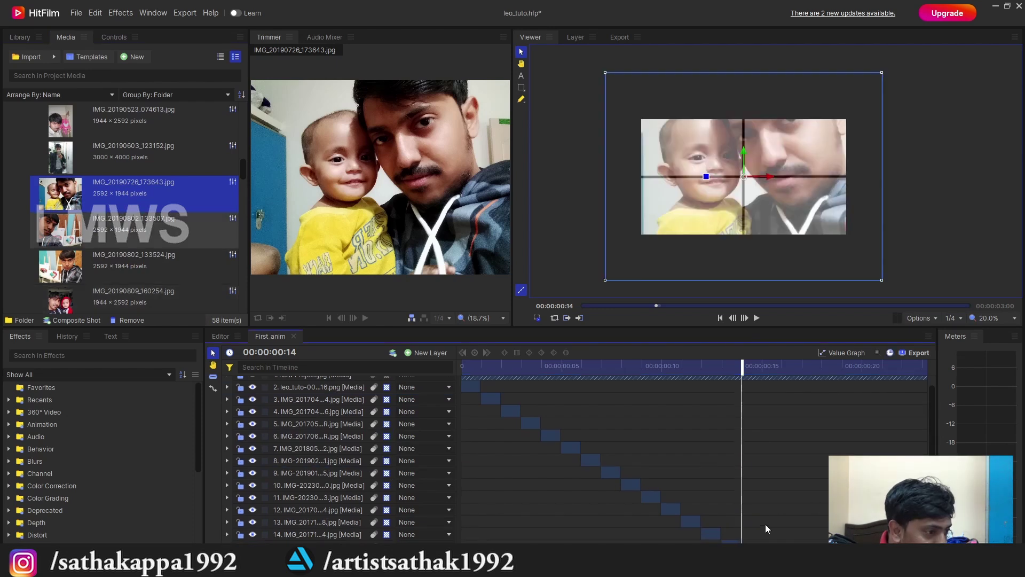
{"action": "key", "text": "c"}
{"action": "left_click", "coordinate": [741, 556]}
{"action": "scroll", "coordinate": [769, 538], "scroll_direction": "down", "scroll_amount": 2}
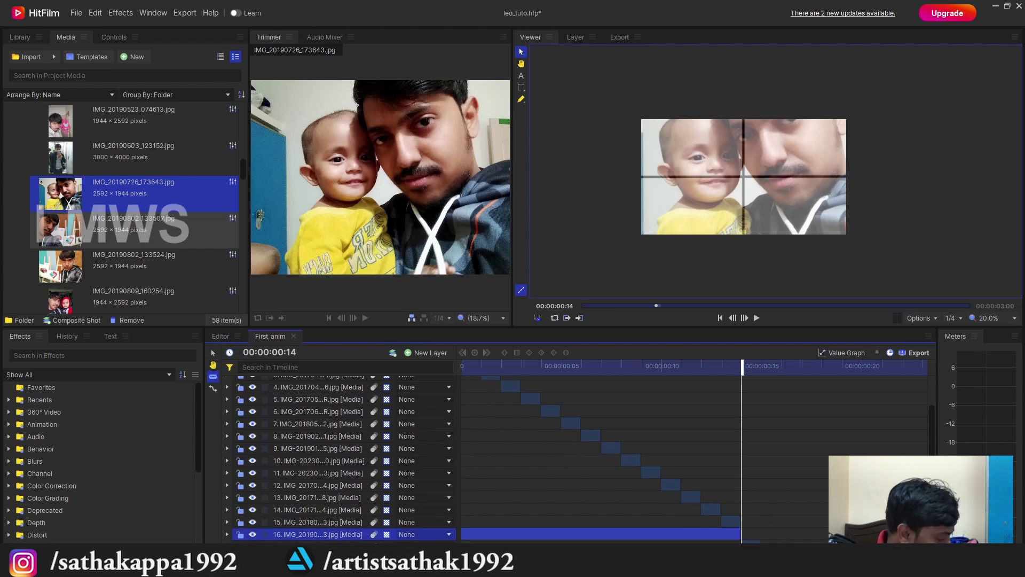
{"action": "key", "text": "v"}
{"action": "scroll", "coordinate": [694, 459], "scroll_direction": "up", "scroll_amount": 2}
Step: Enlarge, reposition and rotate the IMG_20190726_173643.jpg layer so the man's eye lies level on the crosshair centre
{"action": "left_click", "coordinate": [694, 227]}
{"action": "scroll", "coordinate": [689, 240], "scroll_direction": "down", "scroll_amount": 3}
{"action": "scroll", "coordinate": [761, 258], "scroll_direction": "up", "scroll_amount": 1}
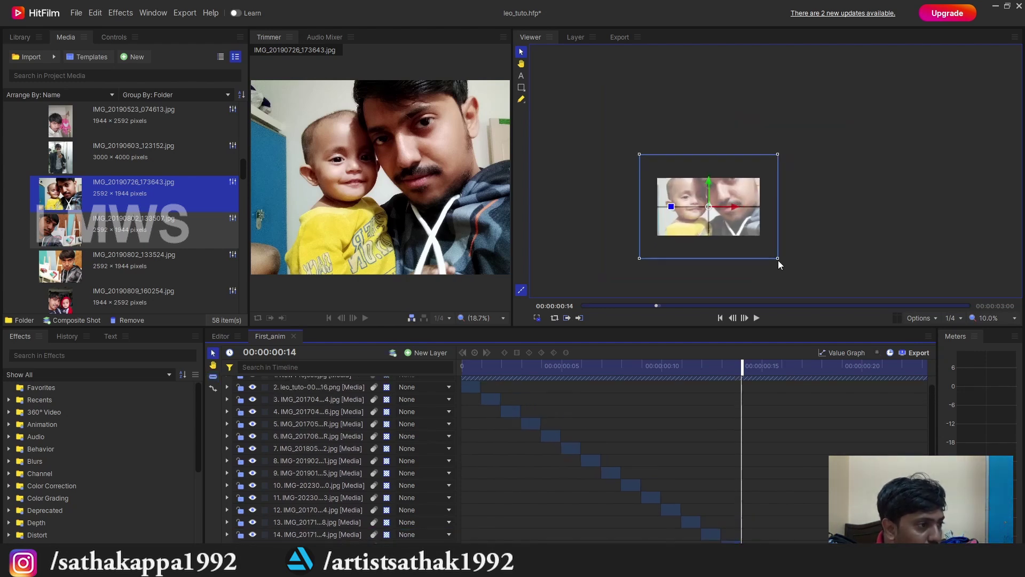
{"action": "left_click_drag", "start_coordinate": [778, 259], "coordinate": [876, 338]}
{"action": "left_click_drag", "start_coordinate": [801, 175], "coordinate": [743, 245]}
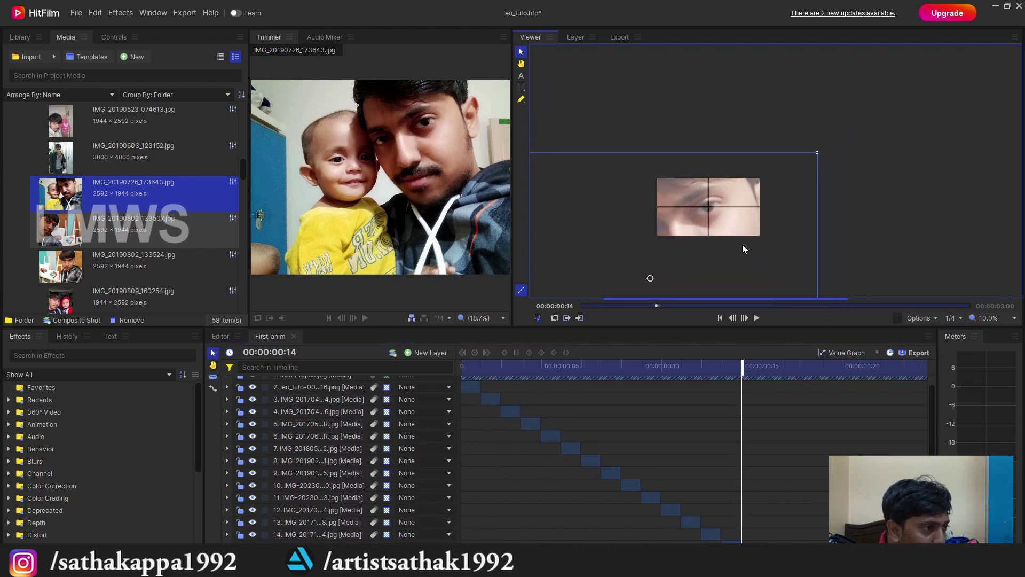
{"action": "left_click_drag", "start_coordinate": [650, 278], "coordinate": [720, 239]}
{"action": "scroll", "coordinate": [719, 238], "scroll_direction": "up", "scroll_amount": 2}
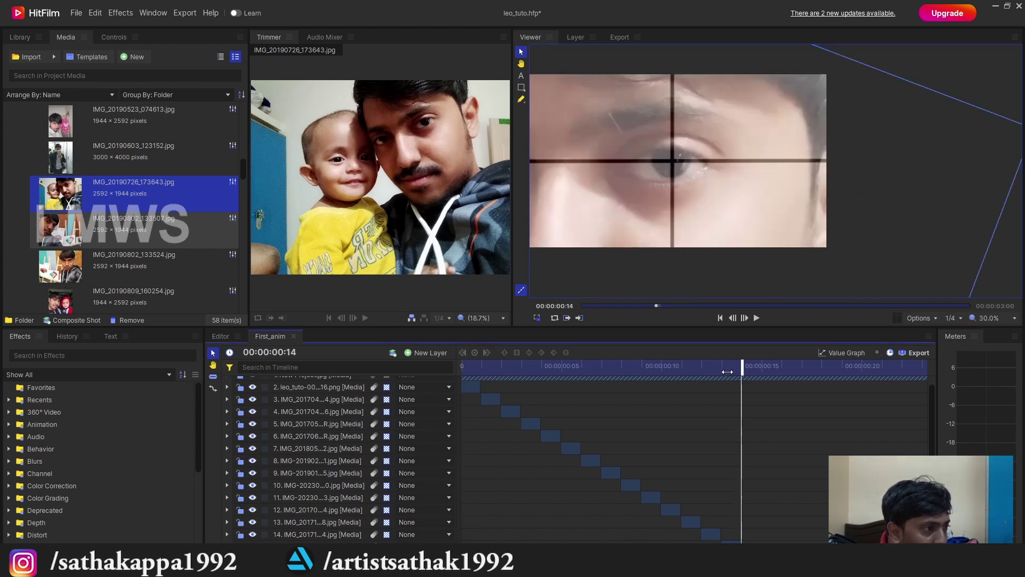
Step: Slide the IMG_20190726_173643.jpg layer one frame earlier on the timeline to 00:00:00:13 and save the project
{"action": "mouse_move", "coordinate": [742, 369]}
{"action": "left_mouse_down"}
{"action": "mouse_move", "coordinate": [763, 367]}
{"action": "mouse_move", "coordinate": [744, 369]}
{"action": "left_mouse_up"}
{"action": "left_click_drag", "start_coordinate": [751, 542], "coordinate": [731, 541]}
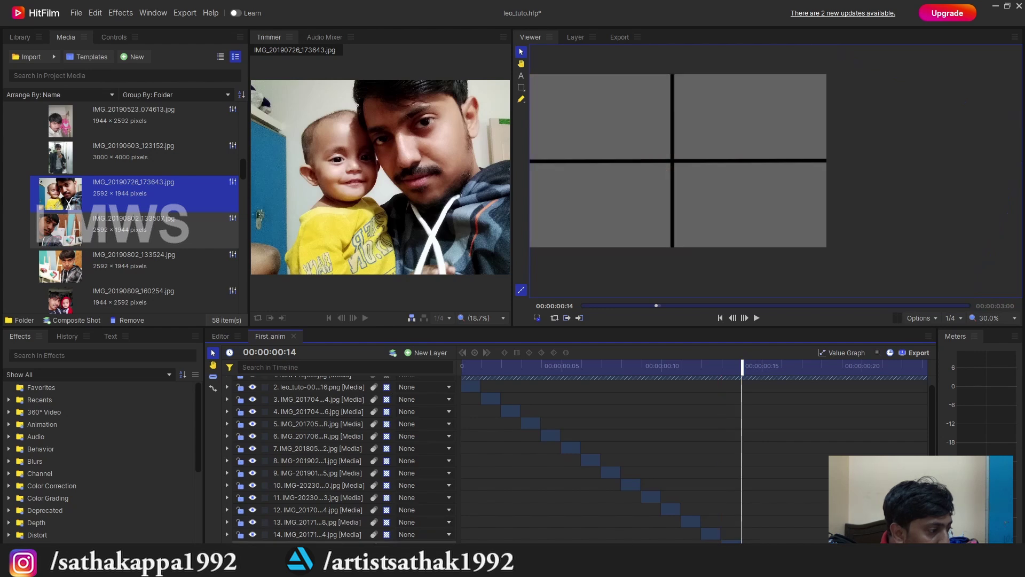
{"action": "left_click", "coordinate": [732, 541]}
{"action": "scroll", "coordinate": [731, 541], "scroll_direction": "down", "scroll_amount": 3}
{"action": "key", "text": "Left"}
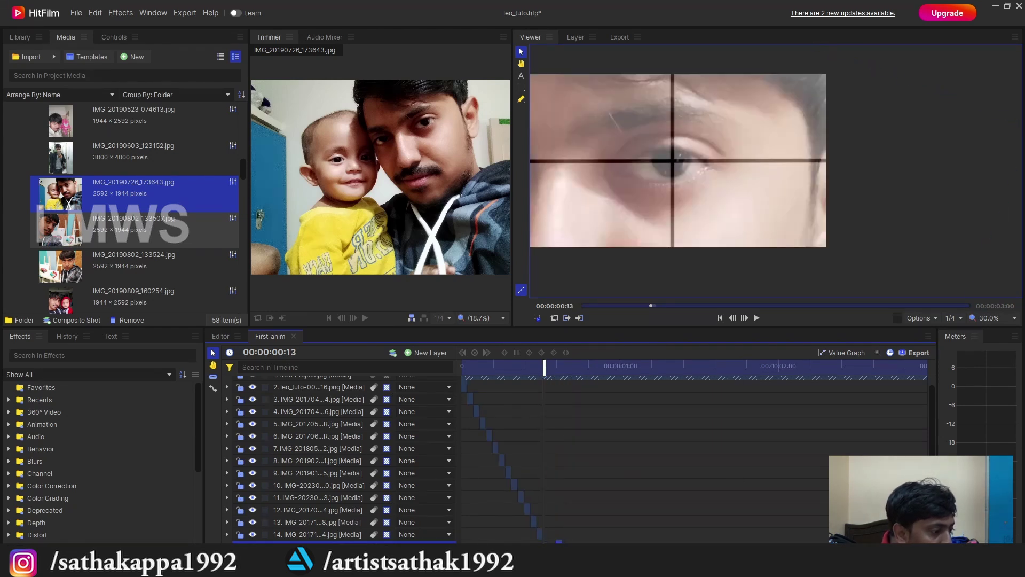
{"action": "key", "text": "Right"}
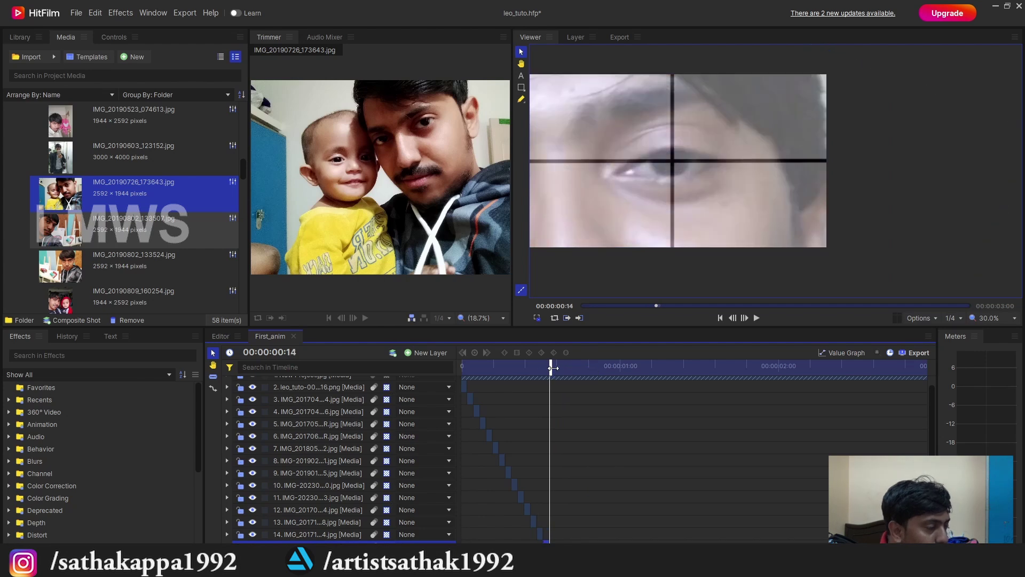
{"action": "key", "text": "ctrl+s"}
Step: Make the timeline area taller and add IMG_20190802_133524.jpg from the project media as the bottom timeline layer
{"action": "left_click", "coordinate": [90, 258]}
{"action": "scroll", "coordinate": [737, 239], "scroll_direction": "down", "scroll_amount": 3}
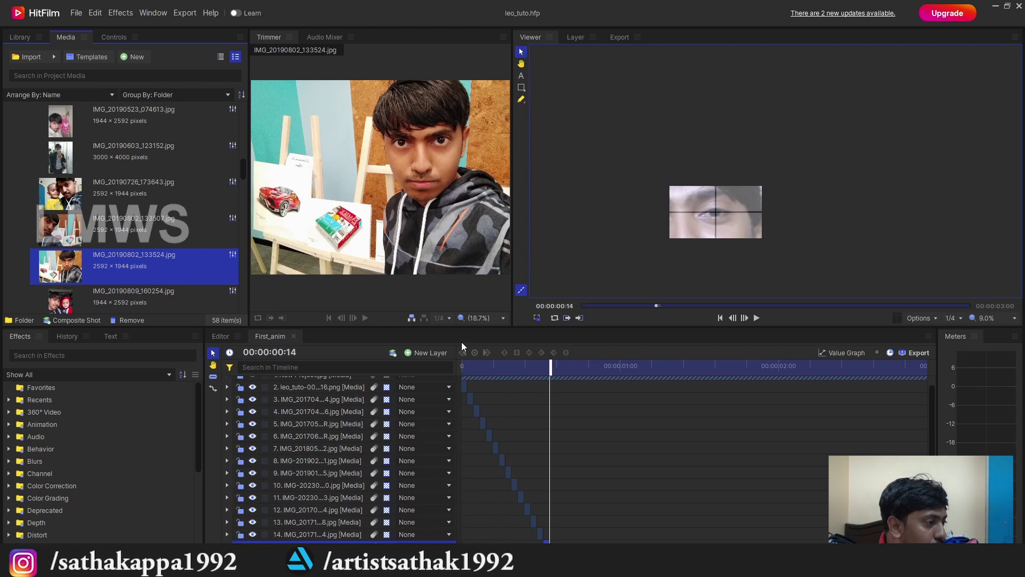
{"action": "left_click", "coordinate": [435, 325]}
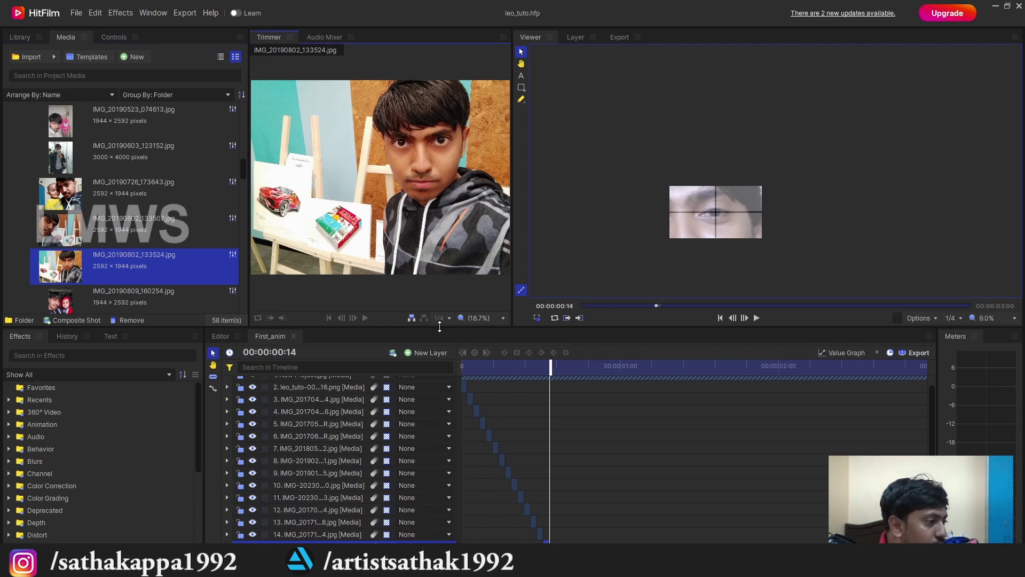
{"action": "left_click_drag", "start_coordinate": [436, 329], "coordinate": [435, 275]}
{"action": "left_click_drag", "start_coordinate": [572, 194], "coordinate": [639, 151]}
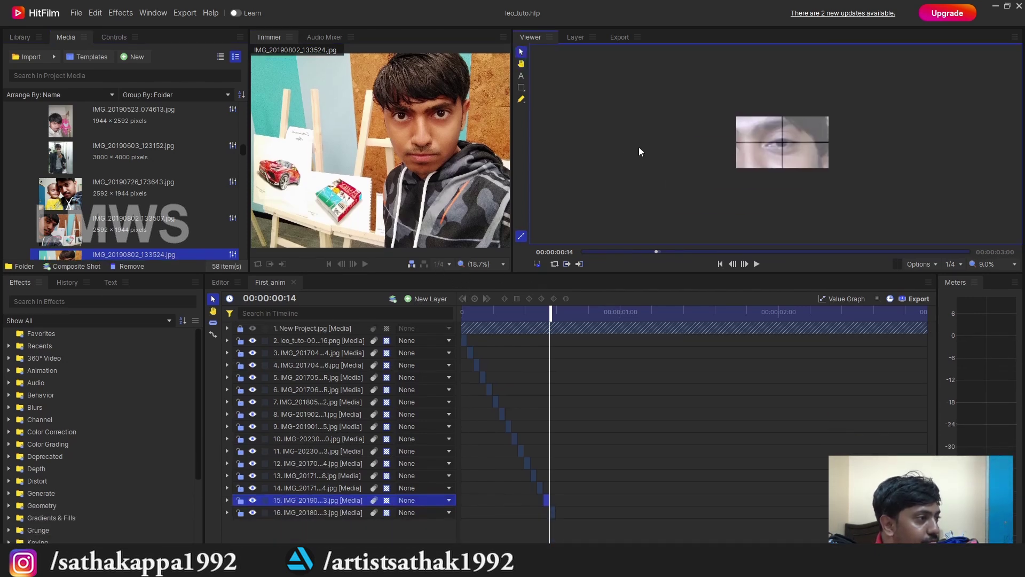
{"action": "scroll", "coordinate": [735, 180], "scroll_direction": "up", "scroll_amount": 1}
{"action": "left_click_drag", "start_coordinate": [359, 205], "coordinate": [563, 526]}
{"action": "left_click", "coordinate": [585, 536]}
{"action": "left_click", "coordinate": [582, 527]}
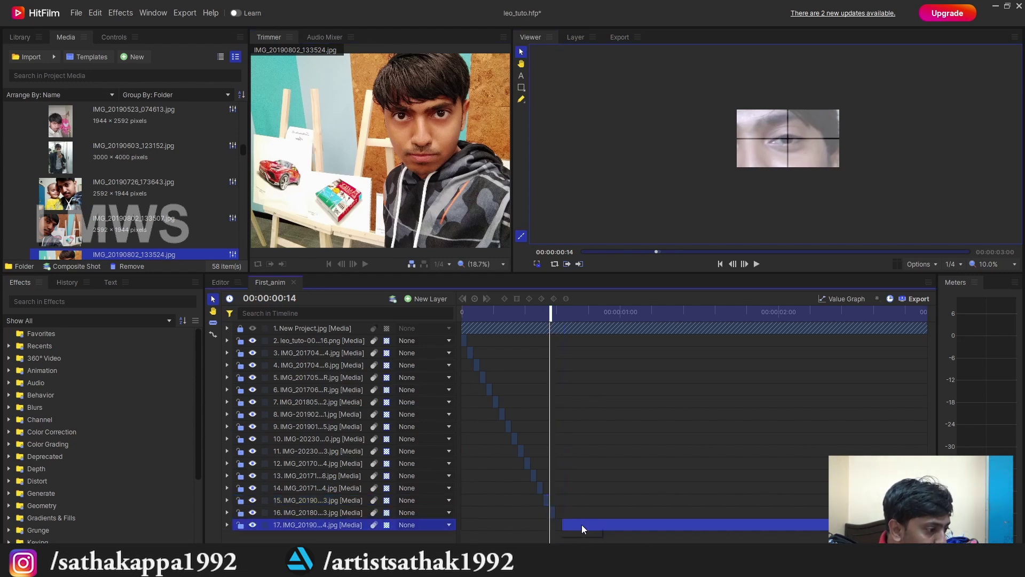
Step: Start the IMG_20190802_133524.jpg layer at 00:00:00:15, slice it at 00:00:00:16 and delete the remainder to leave a single frame
{"action": "left_click_drag", "start_coordinate": [552, 308], "coordinate": [563, 309]}
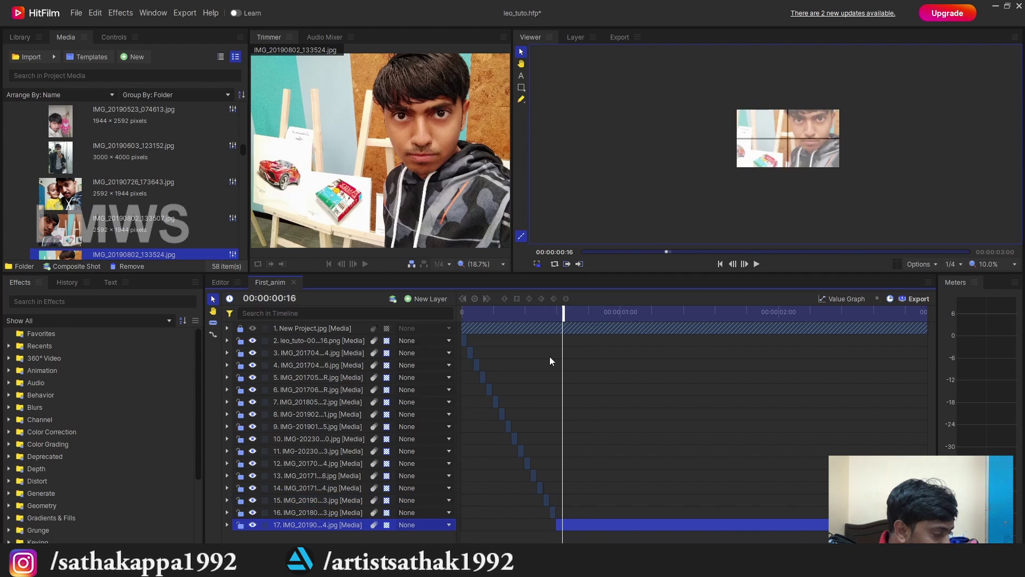
{"action": "key", "text": "c"}
{"action": "left_click", "coordinate": [566, 524]}
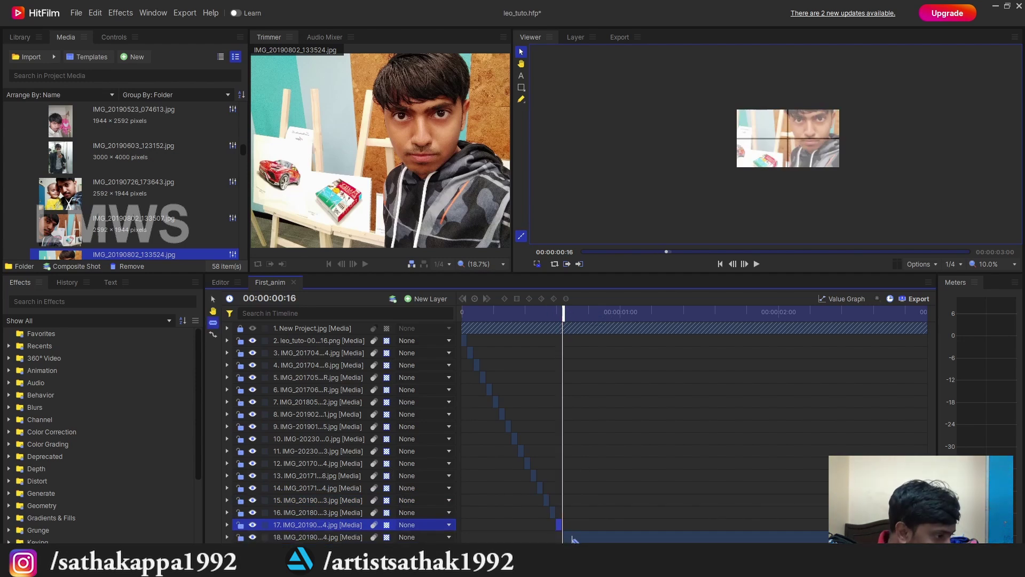
{"action": "key", "text": "v"}
{"action": "left_click", "coordinate": [584, 540]}
{"action": "key", "text": "Delete"}
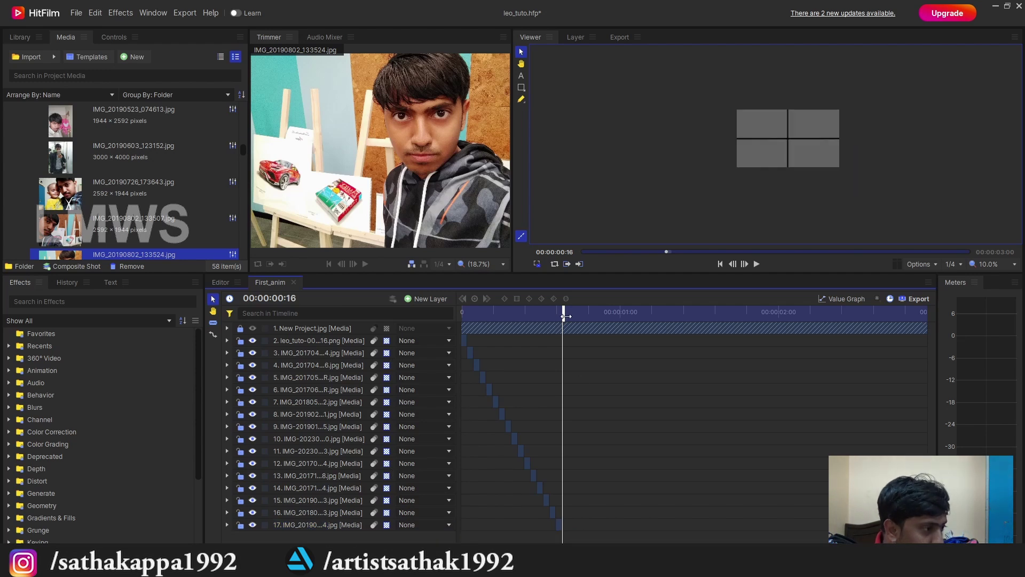
Step: Enlarge and reposition the IMG_20190802_133524.jpg layer so the man's eye sits on the crosshair centre, and save the project
{"action": "left_click", "coordinate": [558, 313]}
{"action": "scroll", "coordinate": [820, 144], "scroll_direction": "up", "scroll_amount": 2}
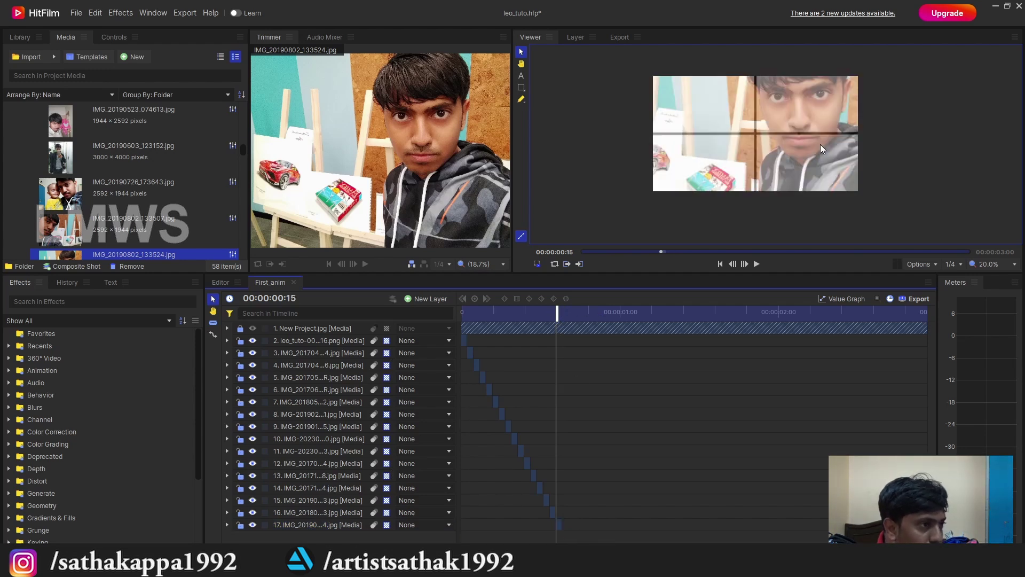
{"action": "left_click", "coordinate": [559, 525]}
{"action": "scroll", "coordinate": [817, 192], "scroll_direction": "down", "scroll_amount": 1}
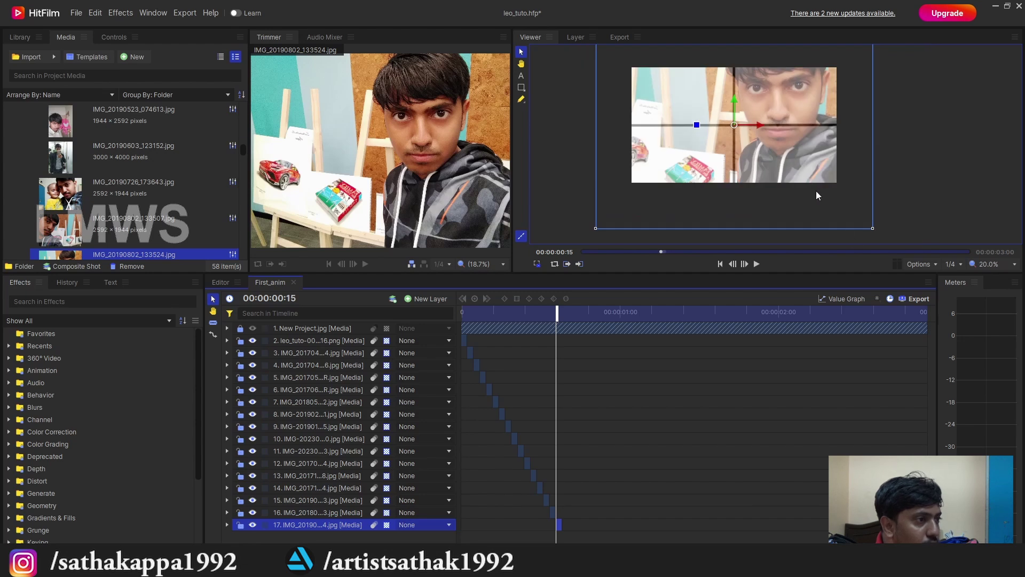
{"action": "left_click_drag", "start_coordinate": [873, 229], "coordinate": [786, 214]}
{"action": "scroll", "coordinate": [832, 201], "scroll_direction": "down", "scroll_amount": 2}
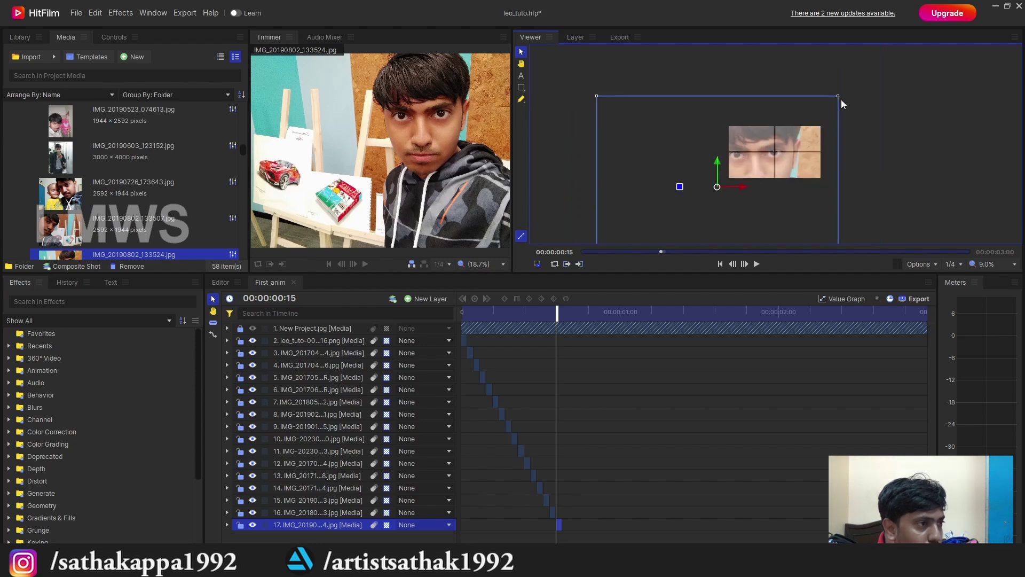
{"action": "left_click_drag", "start_coordinate": [839, 96], "coordinate": [847, 120]}
{"action": "scroll", "coordinate": [847, 121], "scroll_direction": "up", "scroll_amount": 2}
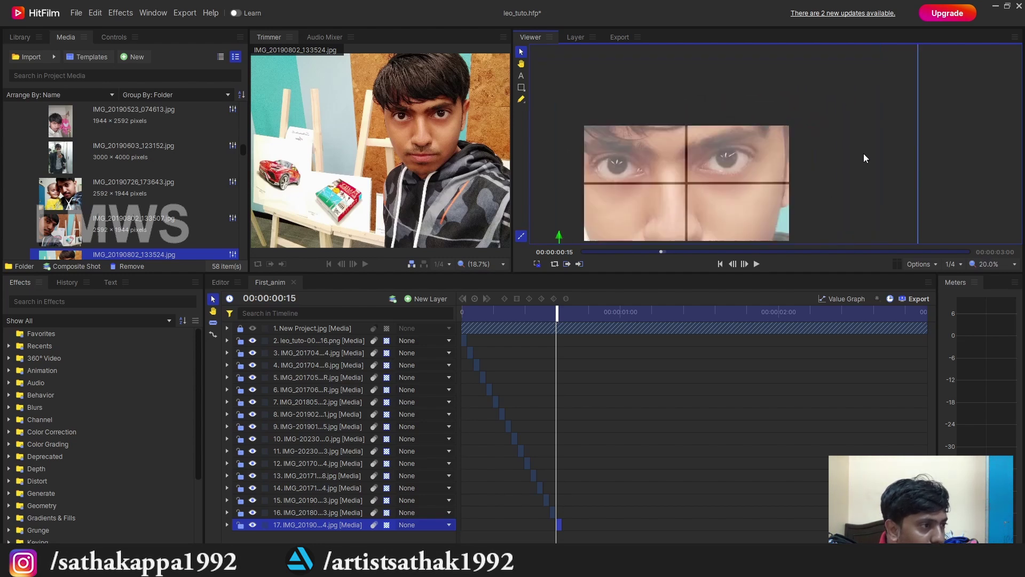
{"action": "left_click_drag", "start_coordinate": [864, 155], "coordinate": [823, 186]}
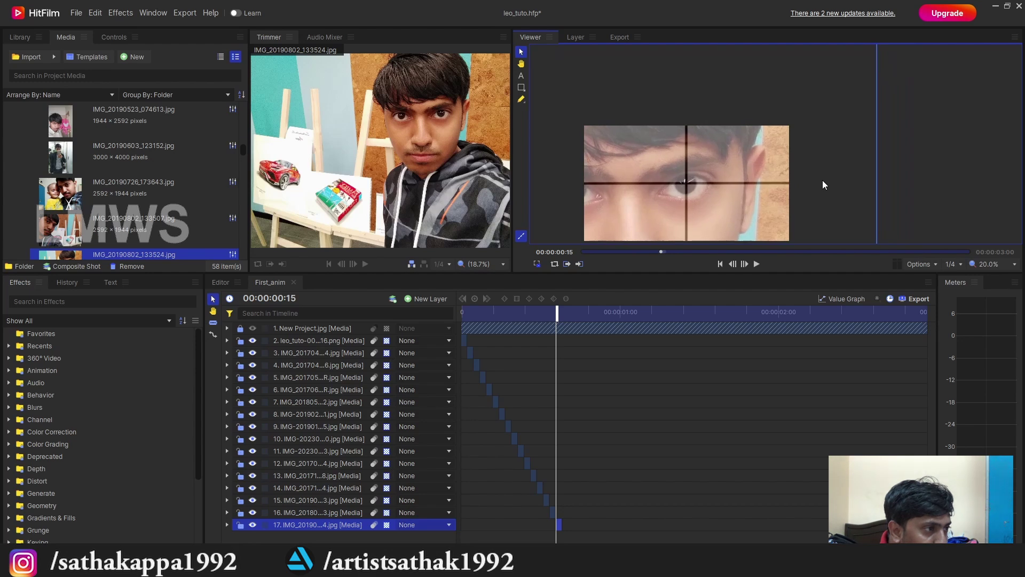
{"action": "key", "text": "ctrl+s"}
Step: Preview further photos in the project media and add IMG_20191212_083103.jpg as the bottom timeline layer
{"action": "left_click", "coordinate": [130, 222]}
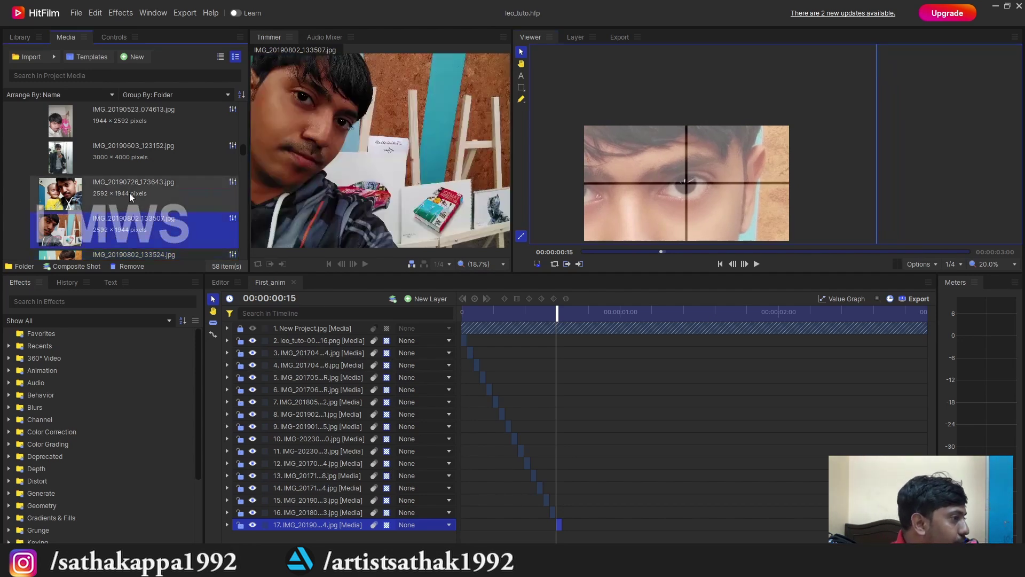
{"action": "scroll", "coordinate": [141, 200], "scroll_direction": "down", "scroll_amount": 4}
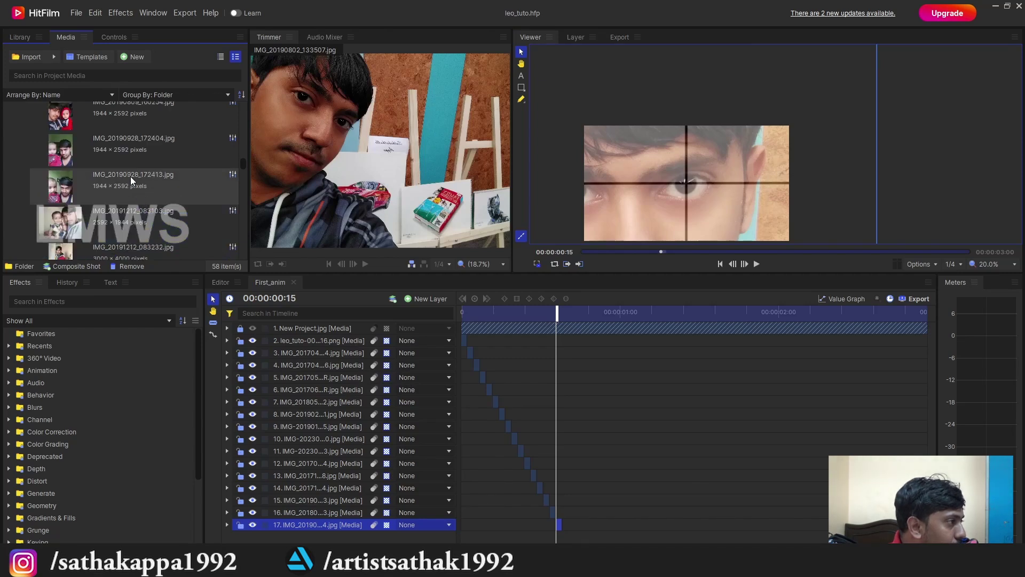
{"action": "left_click", "coordinate": [113, 177]}
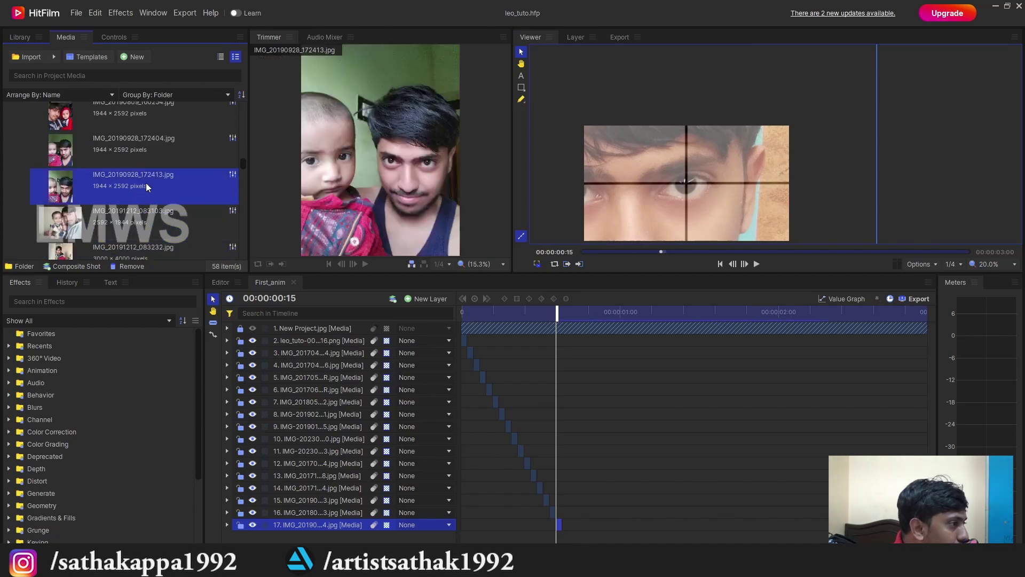
{"action": "left_click", "coordinate": [143, 213]}
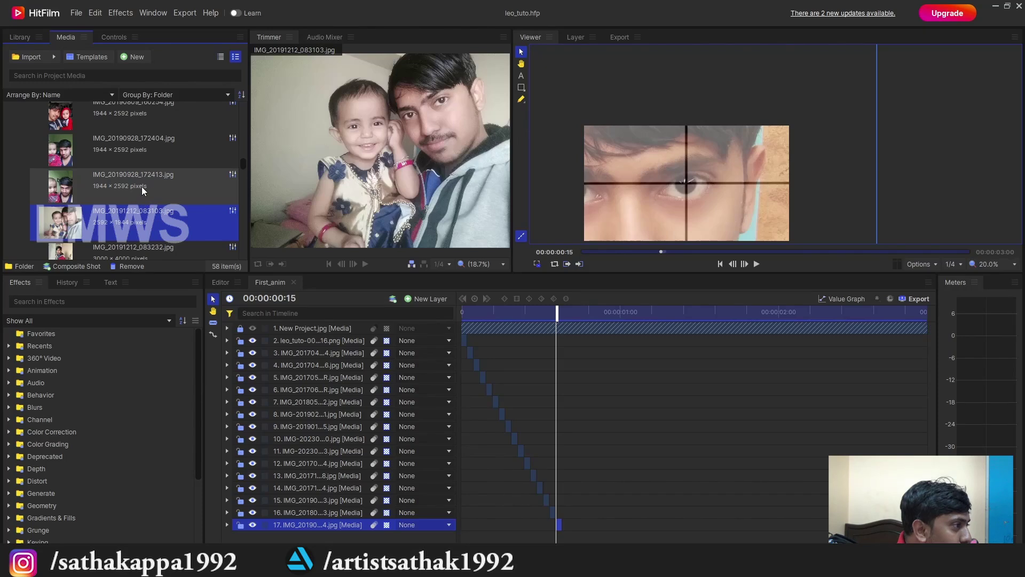
{"action": "left_click_drag", "start_coordinate": [120, 225], "coordinate": [320, 534]}
{"action": "left_click_drag", "start_coordinate": [587, 534], "coordinate": [710, 537]}
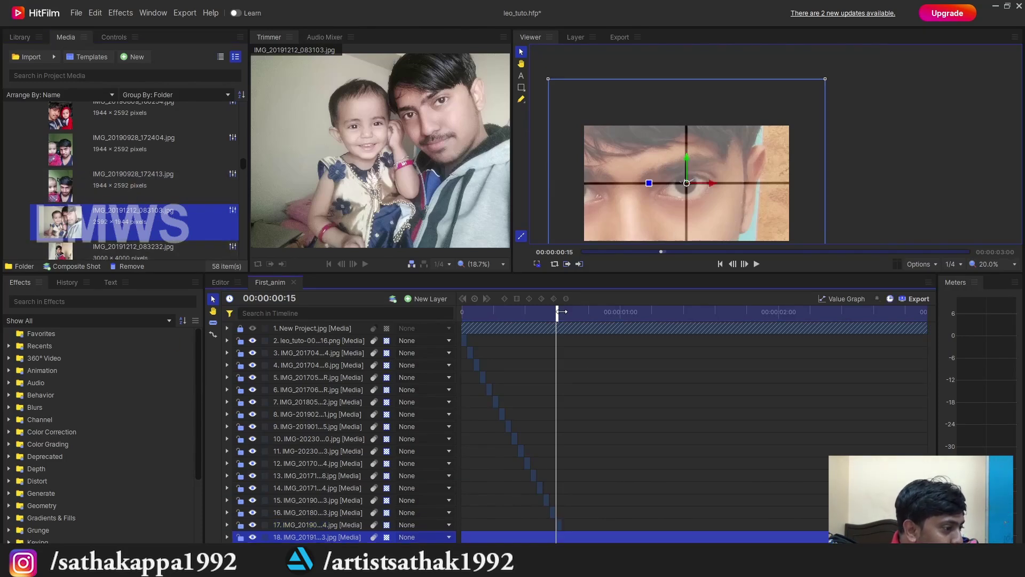
Step: Trim the IMG_20191212_083103.jpg layer to the single frame at 00:00:00:16
{"action": "left_click_drag", "start_coordinate": [562, 311], "coordinate": [564, 326]}
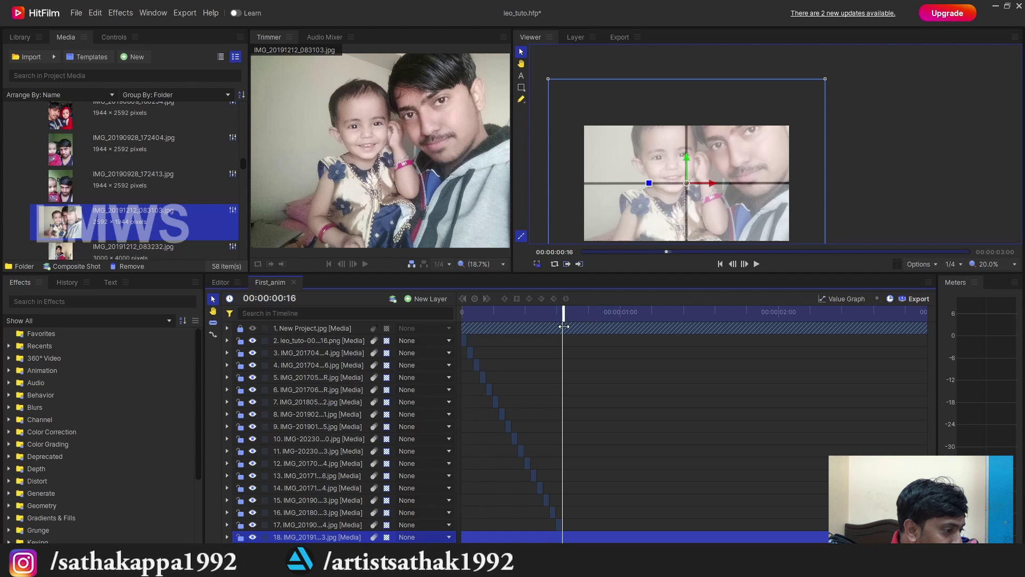
{"action": "key", "text": "c"}
{"action": "left_click", "coordinate": [565, 538]}
{"action": "key", "text": "v"}
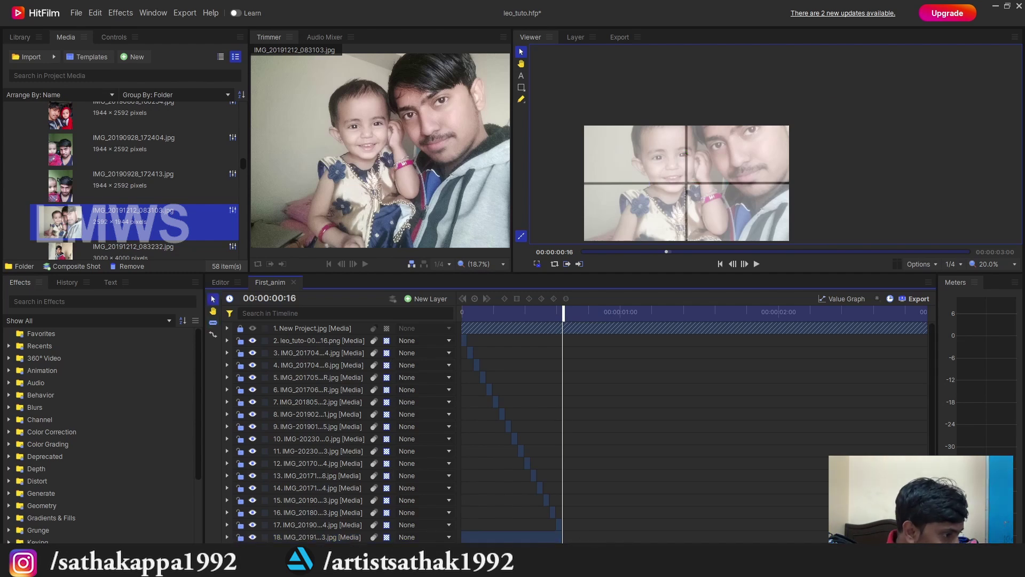
{"action": "key", "text": "Delete"}
{"action": "left_click", "coordinate": [566, 539]}
Step: Enlarge, rotate and reposition the IMG_20191212_083103.jpg layer so the man's eye lies level on the crosshair centre, and save the project
{"action": "scroll", "coordinate": [772, 102], "scroll_direction": "down", "scroll_amount": 2}
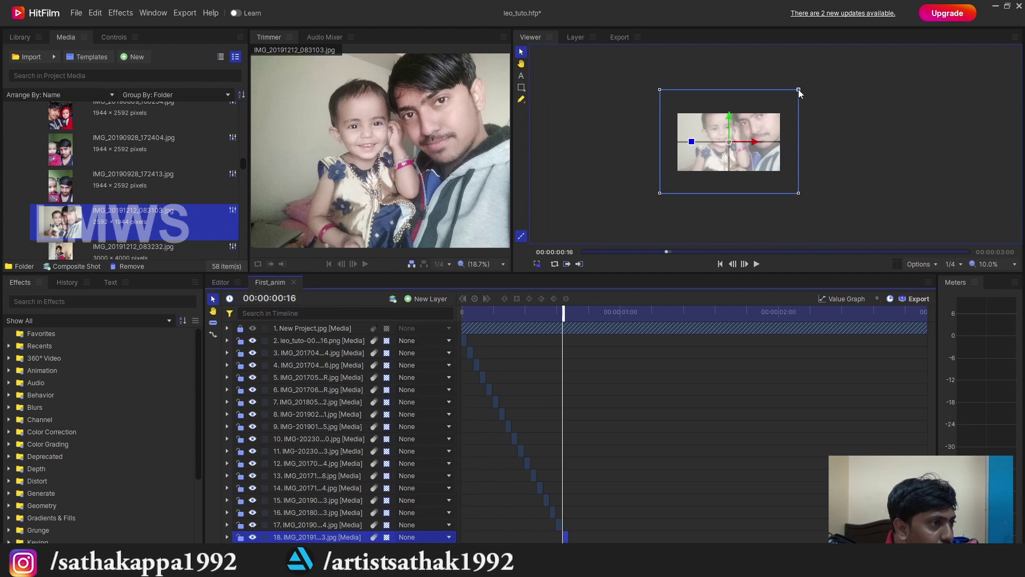
{"action": "left_click_drag", "start_coordinate": [798, 90], "coordinate": [864, 45]}
{"action": "left_click_drag", "start_coordinate": [806, 107], "coordinate": [762, 141]}
{"action": "left_click_drag", "start_coordinate": [648, 176], "coordinate": [647, 161]}
{"action": "scroll", "coordinate": [787, 123], "scroll_direction": "up", "scroll_amount": 2}
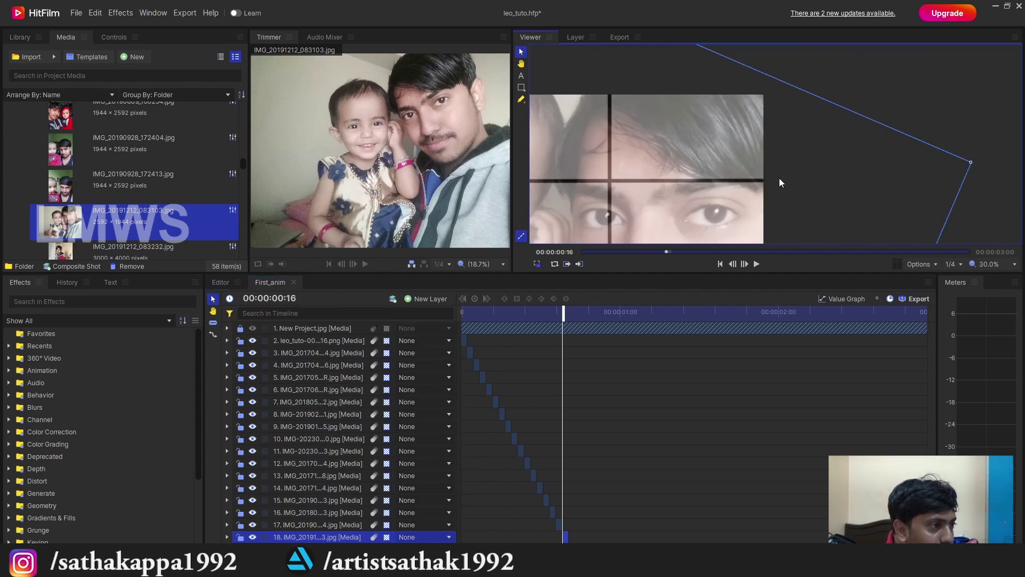
{"action": "scroll", "coordinate": [780, 181], "scroll_direction": "down", "scroll_amount": 2}
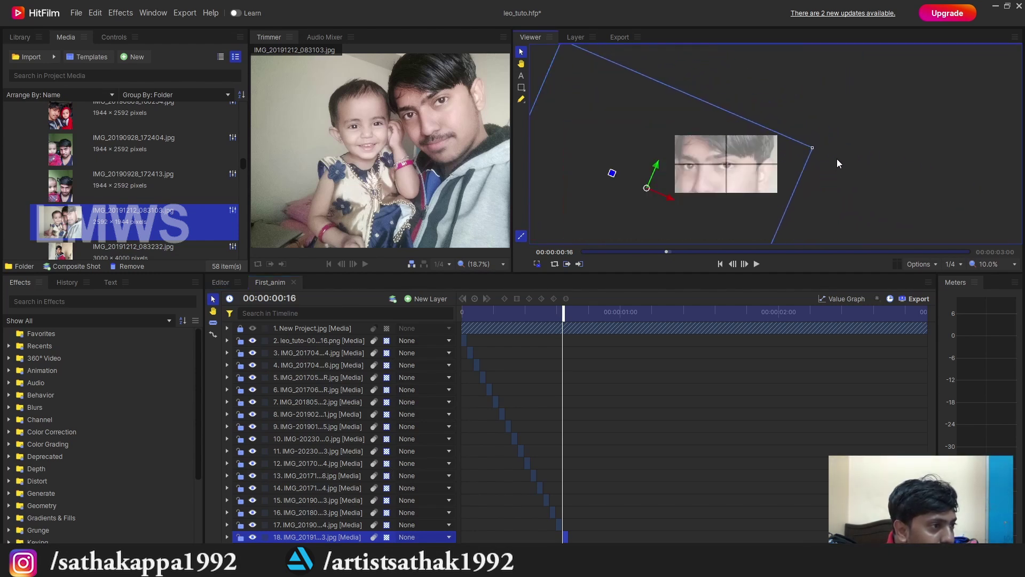
{"action": "scroll", "coordinate": [855, 139], "scroll_direction": "up", "scroll_amount": 1}
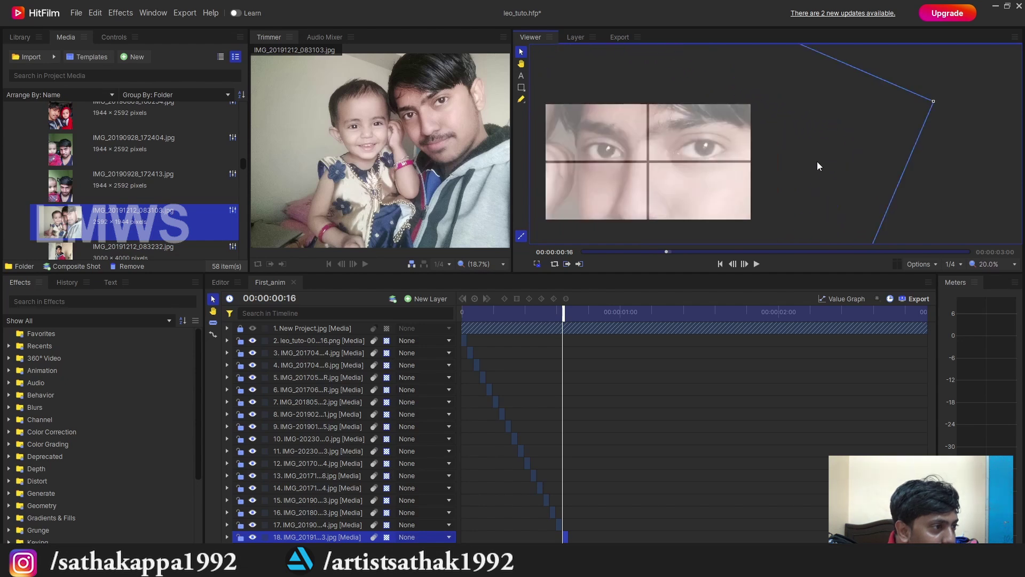
{"action": "left_click_drag", "start_coordinate": [817, 161], "coordinate": [761, 174]}
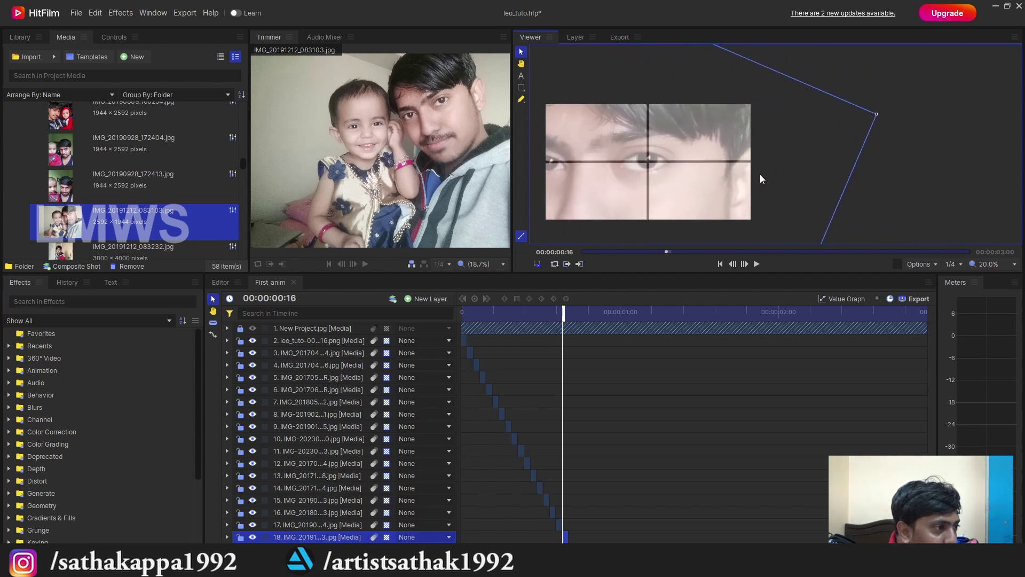
{"action": "scroll", "coordinate": [810, 163], "scroll_direction": "down", "scroll_amount": 1}
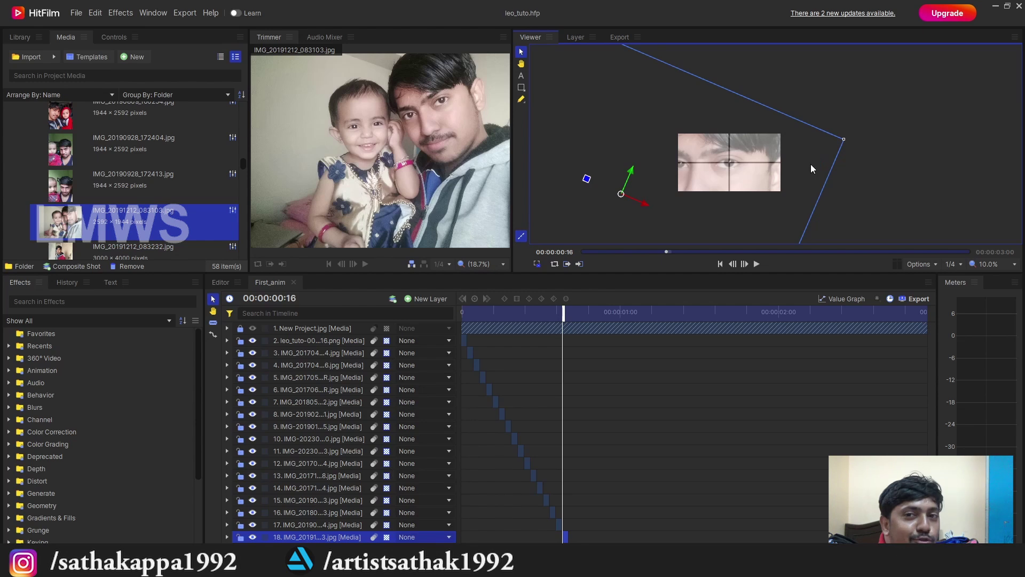
{"action": "scroll", "coordinate": [809, 158], "scroll_direction": "up", "scroll_amount": 1}
{"action": "scroll", "coordinate": [809, 158], "scroll_direction": "down", "scroll_amount": 1}
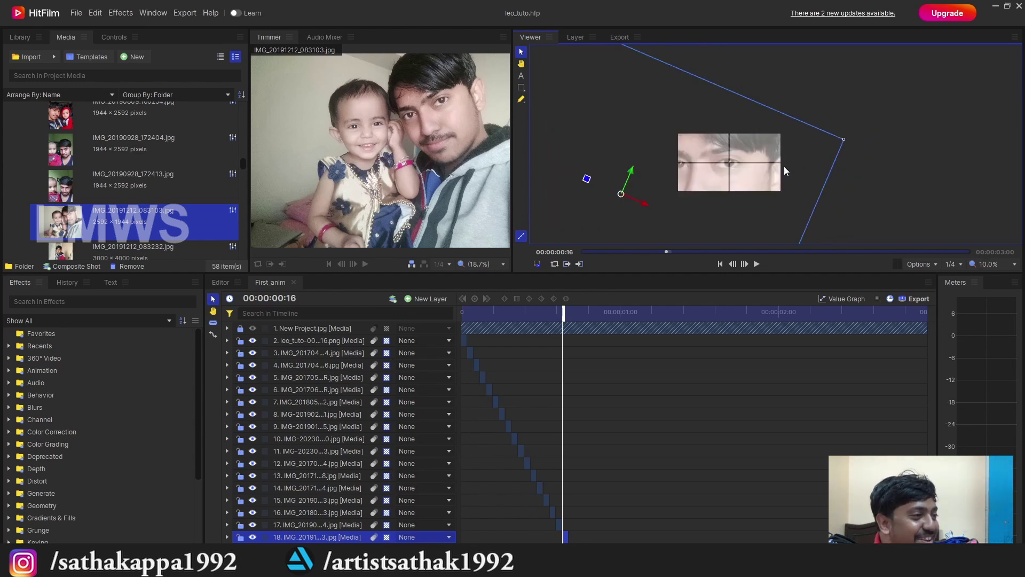
Step: Preview the remaining photos in the project media, from IMG_20191212_083232.jpg on, to find the next one for the animation
{"action": "left_click", "coordinate": [126, 243]}
{"action": "scroll", "coordinate": [130, 194], "scroll_direction": "down", "scroll_amount": 3}
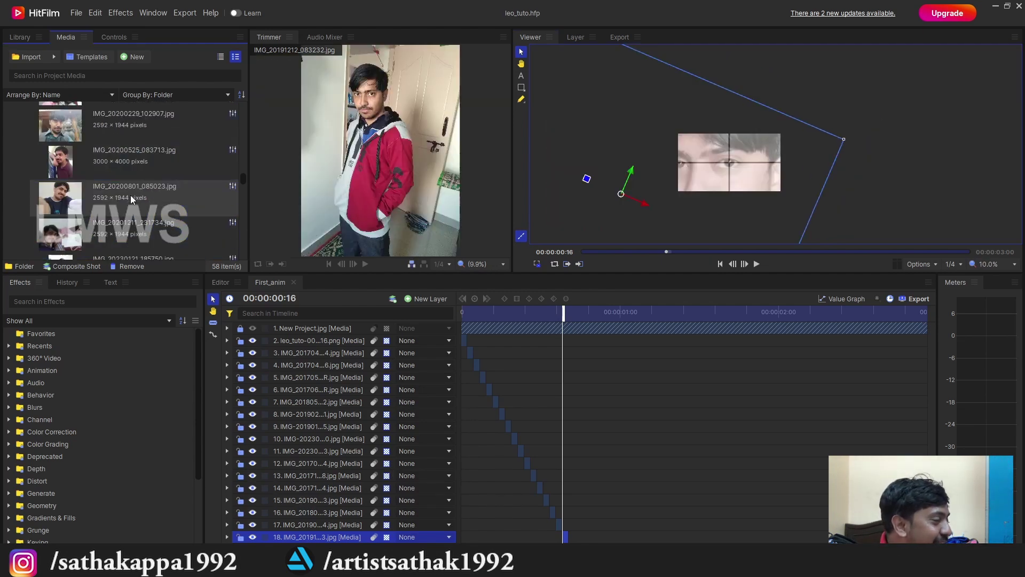
{"action": "left_click", "coordinate": [117, 200]}
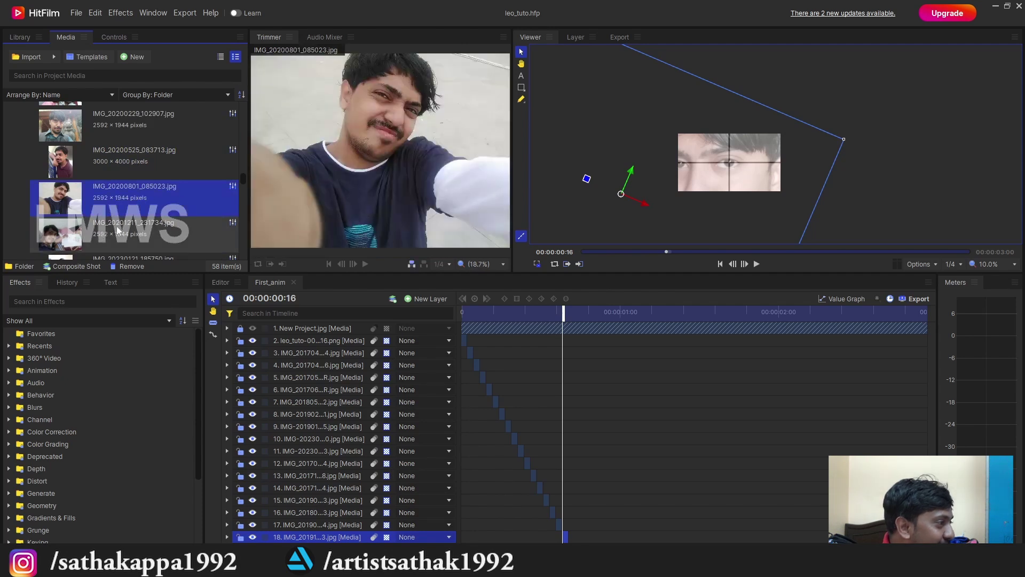
{"action": "left_click", "coordinate": [116, 227]}
{"action": "scroll", "coordinate": [140, 195], "scroll_direction": "down", "scroll_amount": 3}
{"action": "left_click", "coordinate": [129, 169]}
{"action": "left_click", "coordinate": [129, 203]}
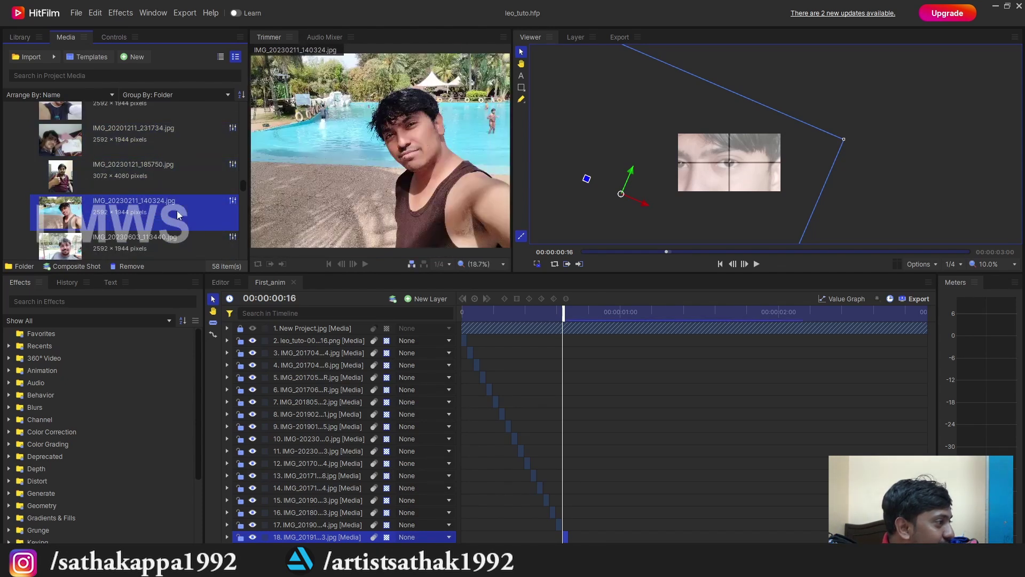
{"action": "scroll", "coordinate": [174, 209], "scroll_direction": "down", "scroll_amount": 3}
{"action": "left_click", "coordinate": [152, 161]}
{"action": "left_click", "coordinate": [132, 193]}
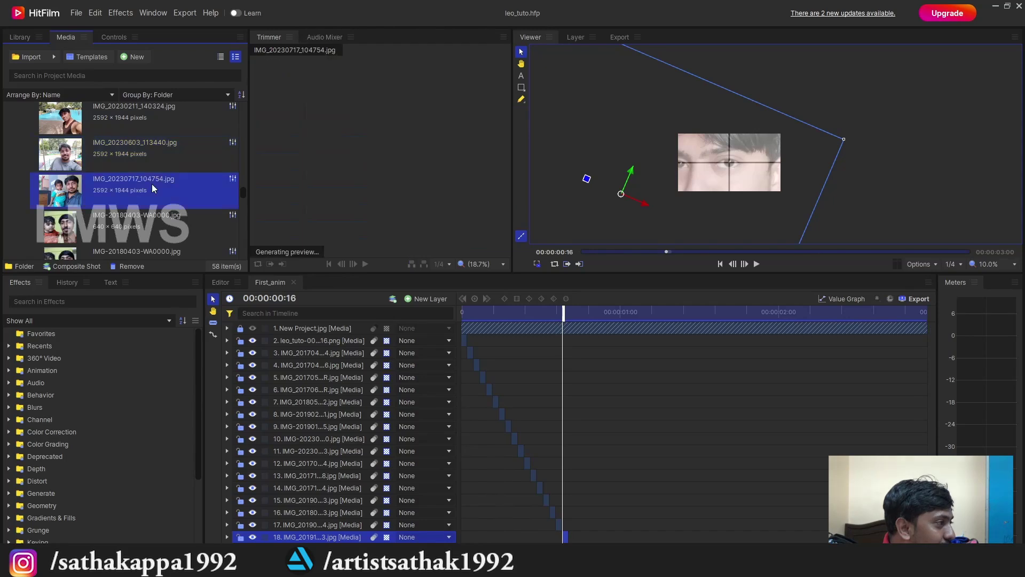
{"action": "scroll", "coordinate": [139, 195], "scroll_direction": "down", "scroll_amount": 3}
{"action": "left_click", "coordinate": [136, 139]}
{"action": "left_click", "coordinate": [117, 203]}
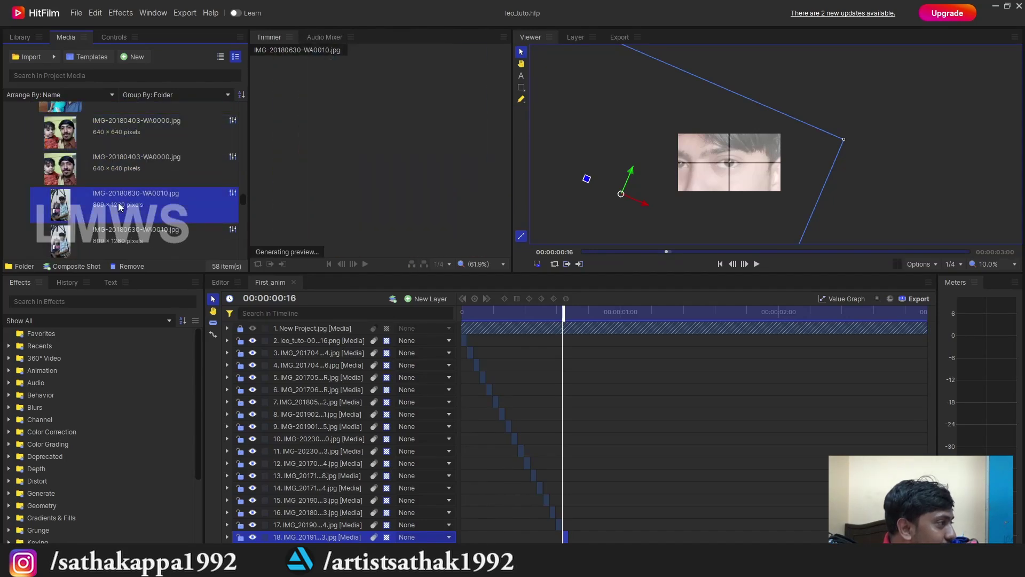
{"action": "scroll", "coordinate": [117, 204], "scroll_direction": "down", "scroll_amount": 2}
{"action": "left_click", "coordinate": [118, 203]}
{"action": "left_click", "coordinate": [117, 243]}
{"action": "scroll", "coordinate": [143, 223], "scroll_direction": "down", "scroll_amount": 3}
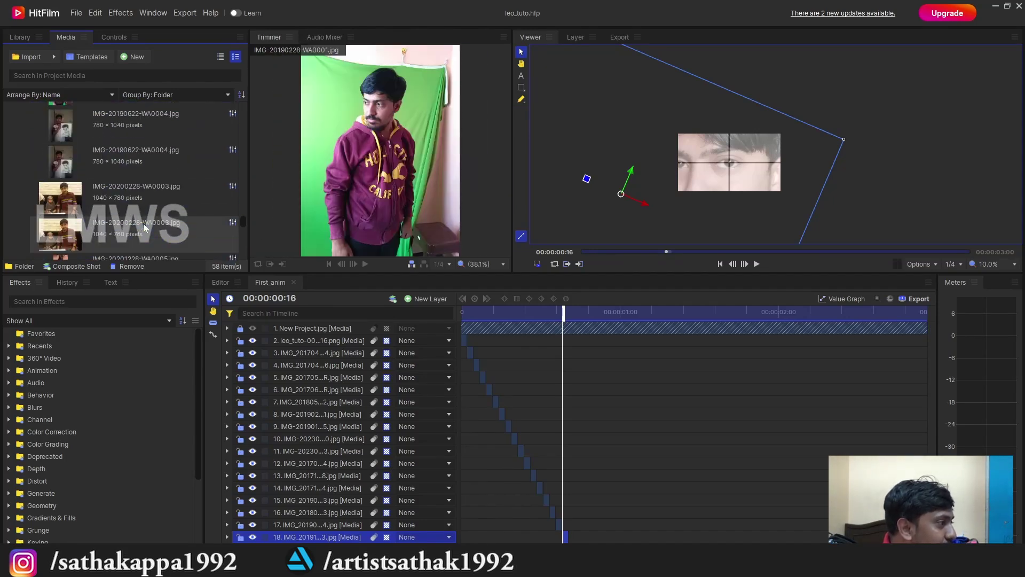
Step: Add IMG-20210721-WA0015.jpg from the project media as the bottom timeline layer
{"action": "scroll", "coordinate": [140, 197], "scroll_direction": "down", "scroll_amount": 3}
{"action": "left_click", "coordinate": [124, 240]}
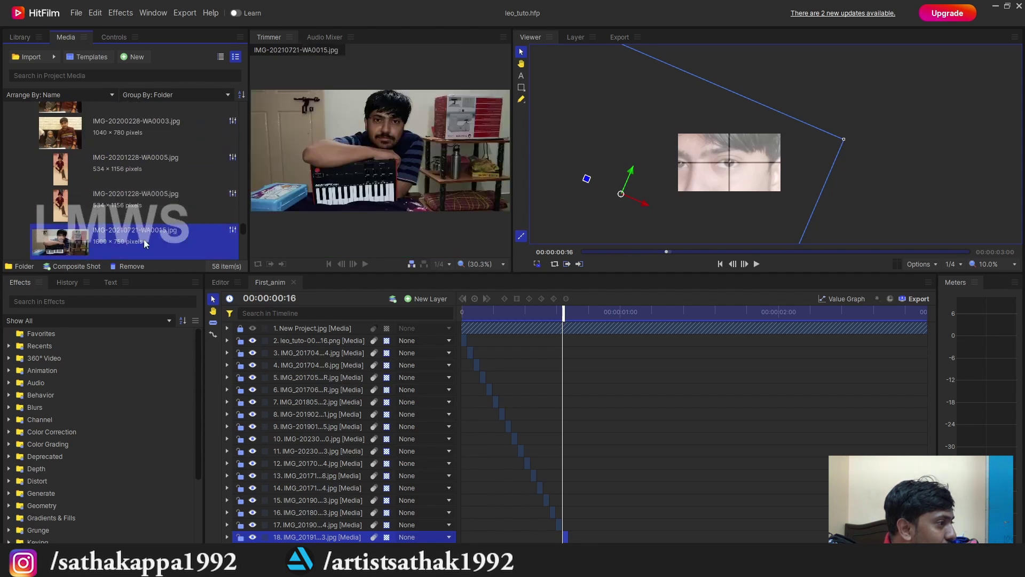
{"action": "left_click", "coordinate": [648, 420]}
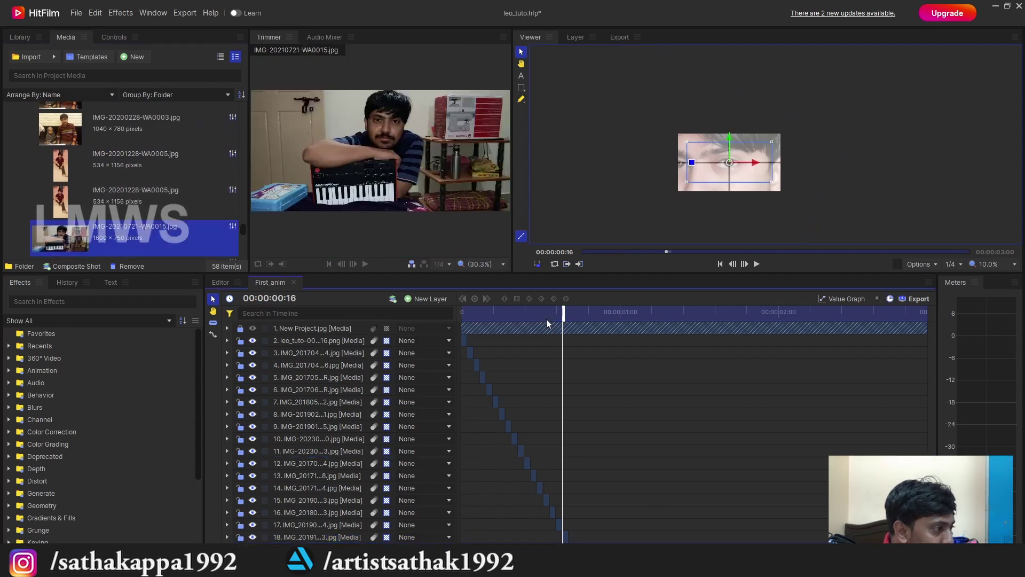
Step: Trim the IMG-20210721-WA0015.jpg layer to the single frame at 00:00:00:17
{"action": "left_click_drag", "start_coordinate": [557, 316], "coordinate": [573, 312]}
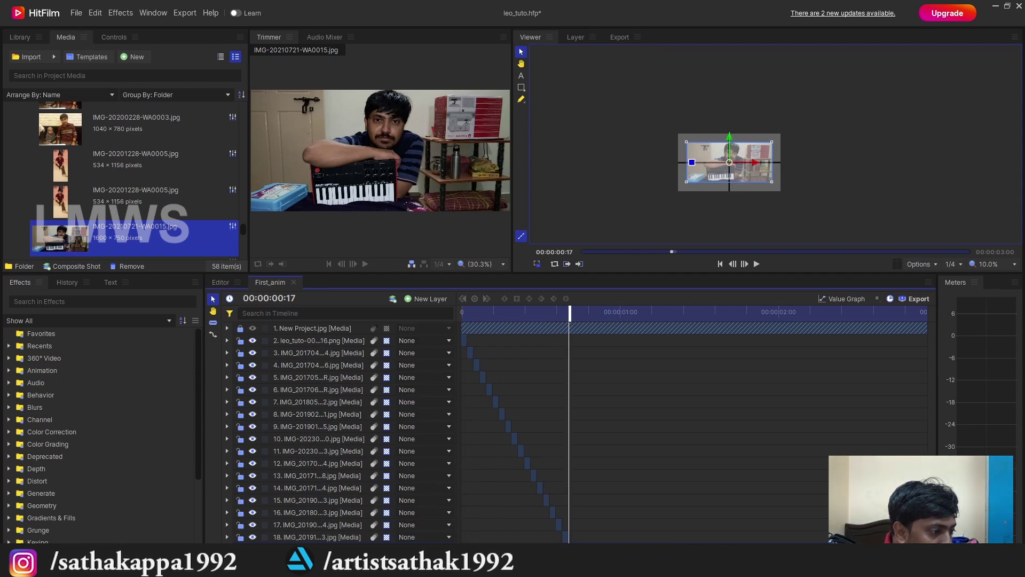
{"action": "left_click_drag", "start_coordinate": [574, 314], "coordinate": [578, 315]}
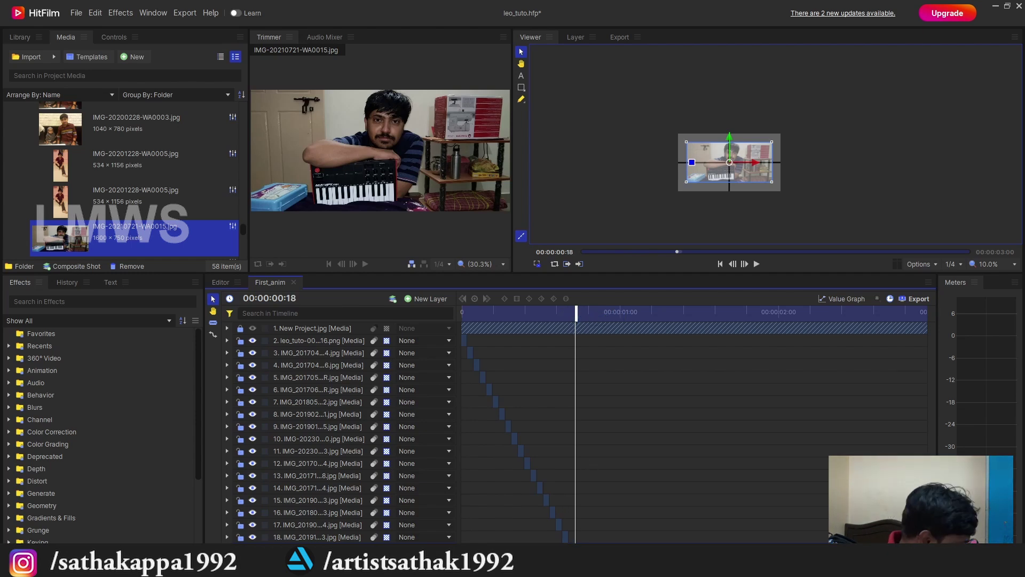
{"action": "key", "text": "c"}
{"action": "left_click", "coordinate": [576, 546]}
{"action": "key", "text": "v"}
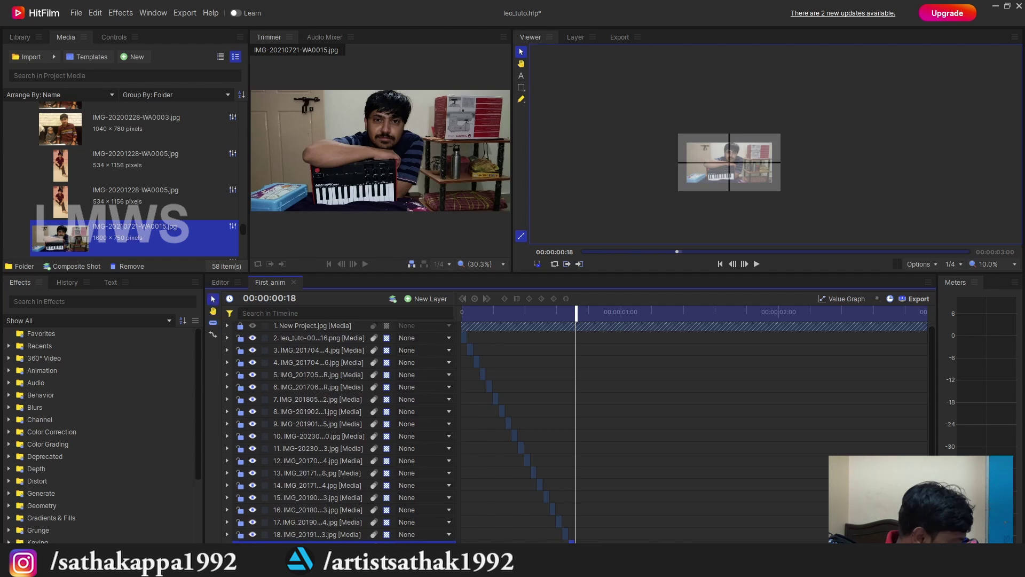
{"action": "left_click", "coordinate": [592, 557]}
{"action": "key", "text": "Delete"}
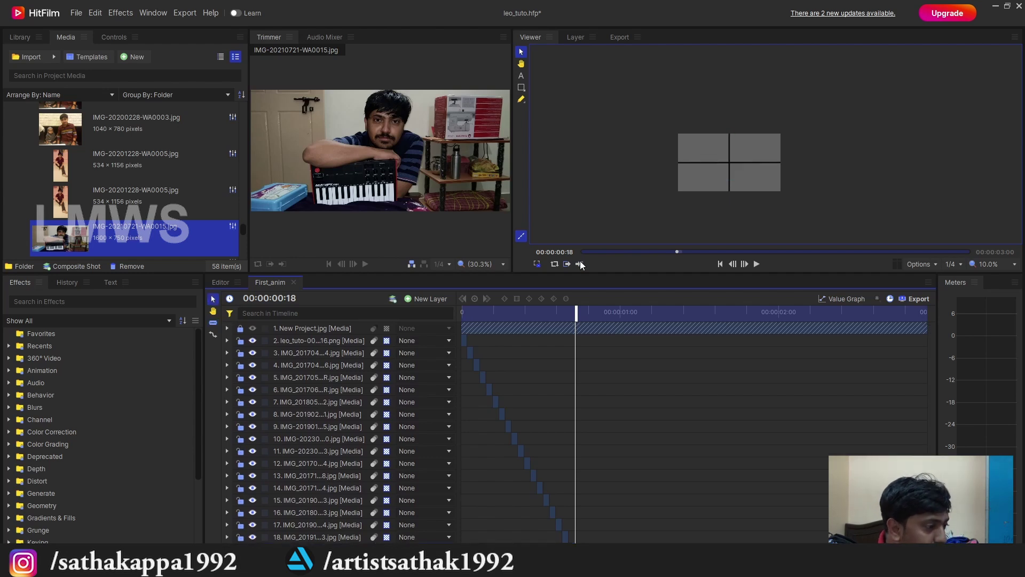
Step: Enlarge the IMG-20210721-WA0015.jpg layer at frame 00:00:00:17 and move it so the man's eyes lie near the crosshair
{"action": "left_click_drag", "start_coordinate": [574, 312], "coordinate": [570, 311]}
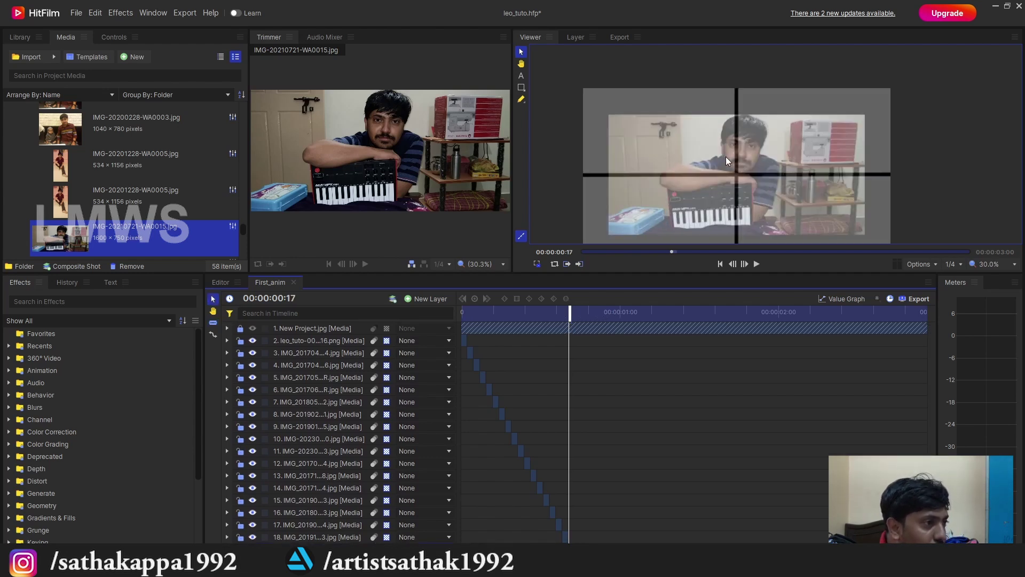
{"action": "scroll", "coordinate": [742, 187], "scroll_direction": "up", "scroll_amount": 2}
{"action": "left_click", "coordinate": [758, 138]}
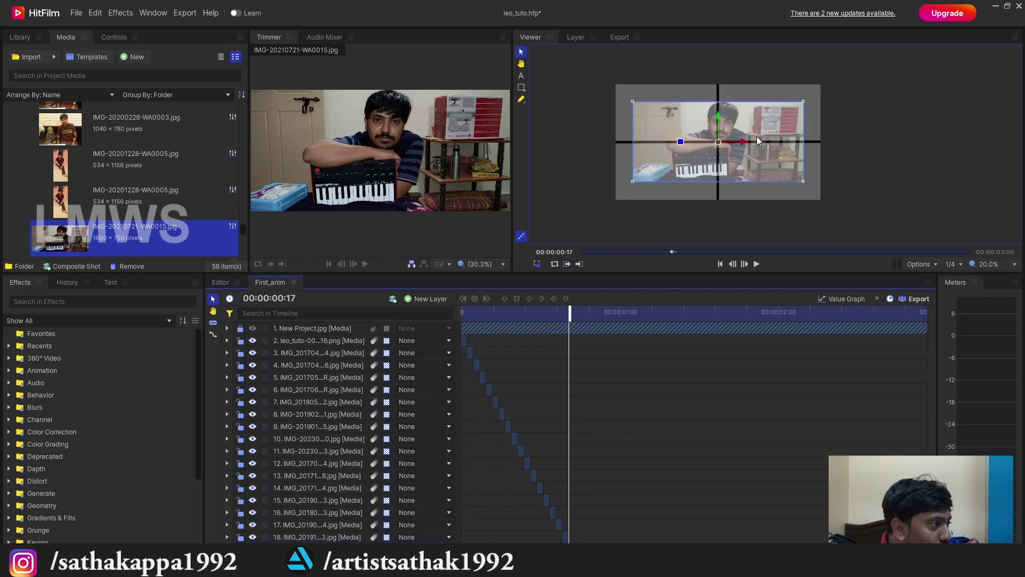
{"action": "left_click_drag", "start_coordinate": [803, 182], "coordinate": [953, 290]}
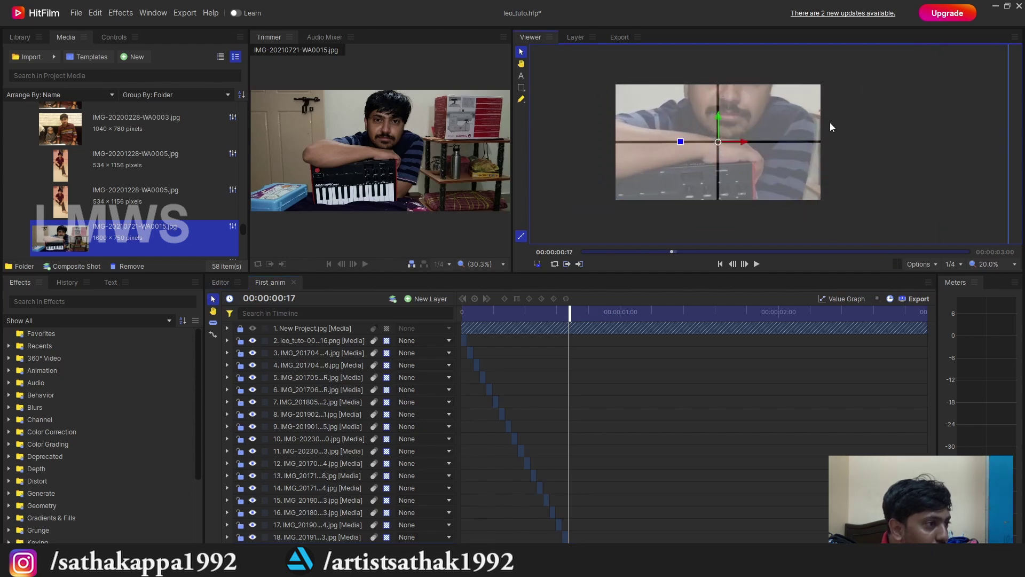
{"action": "scroll", "coordinate": [874, 159], "scroll_direction": "down", "scroll_amount": 2}
{"action": "left_click_drag", "start_coordinate": [908, 198], "coordinate": [1023, 264]}
{"action": "left_click_drag", "start_coordinate": [889, 131], "coordinate": [858, 165]}
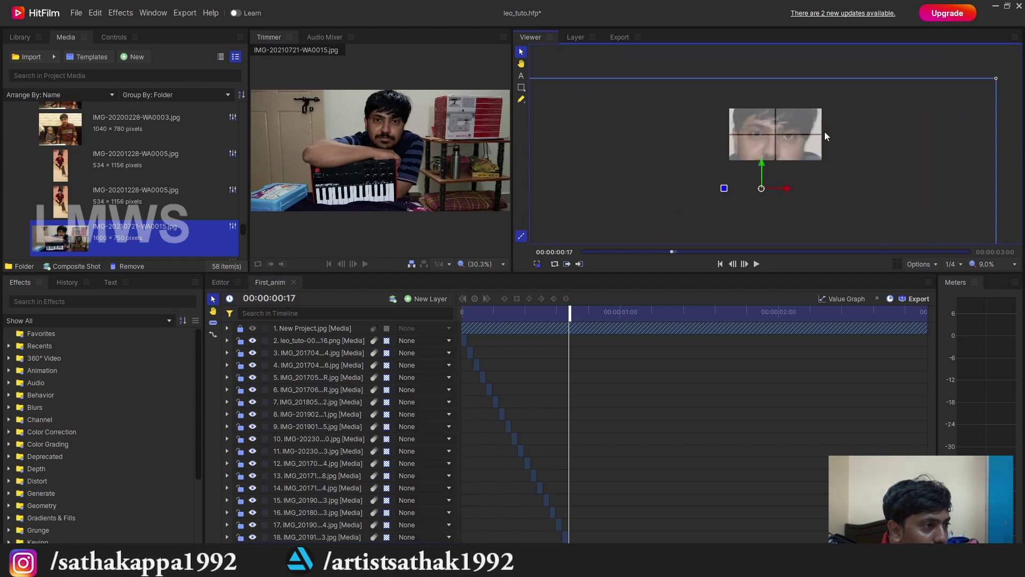
Step: Enlarge the IMG-20210721-WA0015.jpg layer further to about 942% and shift it so one eye sits on the crosshair centre
{"action": "scroll", "coordinate": [824, 131], "scroll_direction": "up", "scroll_amount": 2}
{"action": "scroll", "coordinate": [844, 137], "scroll_direction": "down", "scroll_amount": 2}
{"action": "left_click_drag", "start_coordinate": [1007, 82], "coordinate": [1024, 72]}
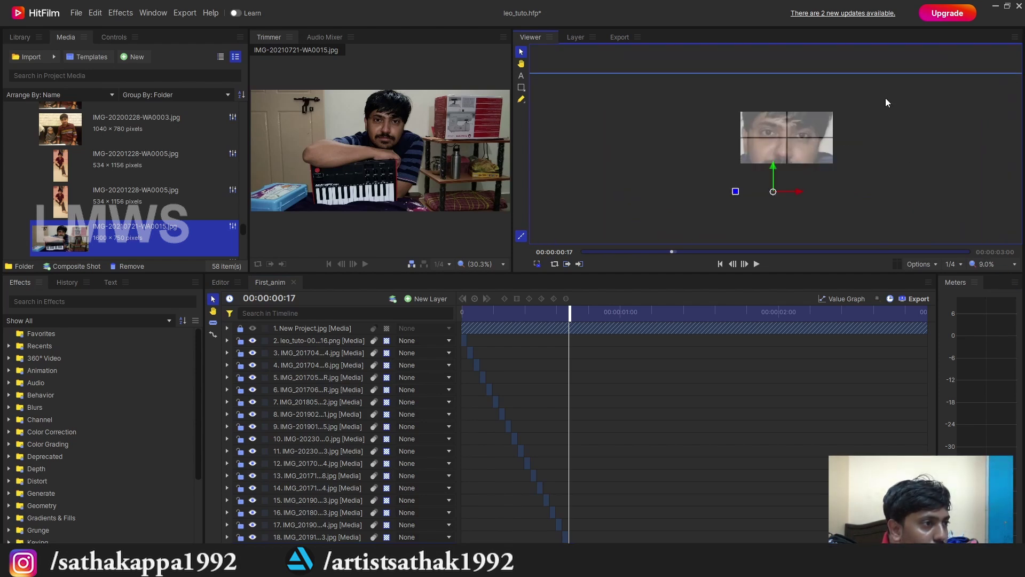
{"action": "left_click_drag", "start_coordinate": [872, 132], "coordinate": [759, 173]}
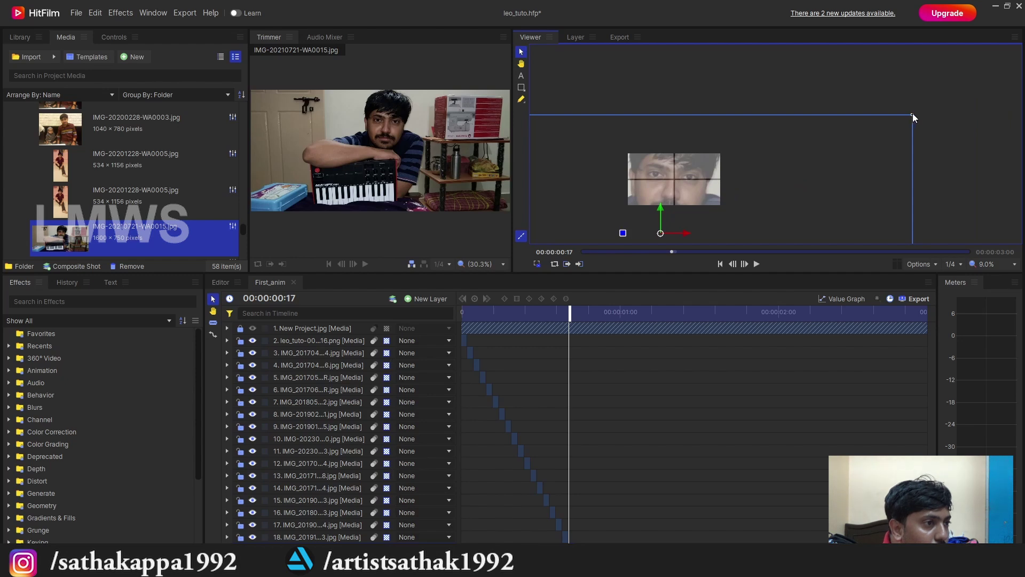
{"action": "left_click_drag", "start_coordinate": [913, 114], "coordinate": [995, 89]}
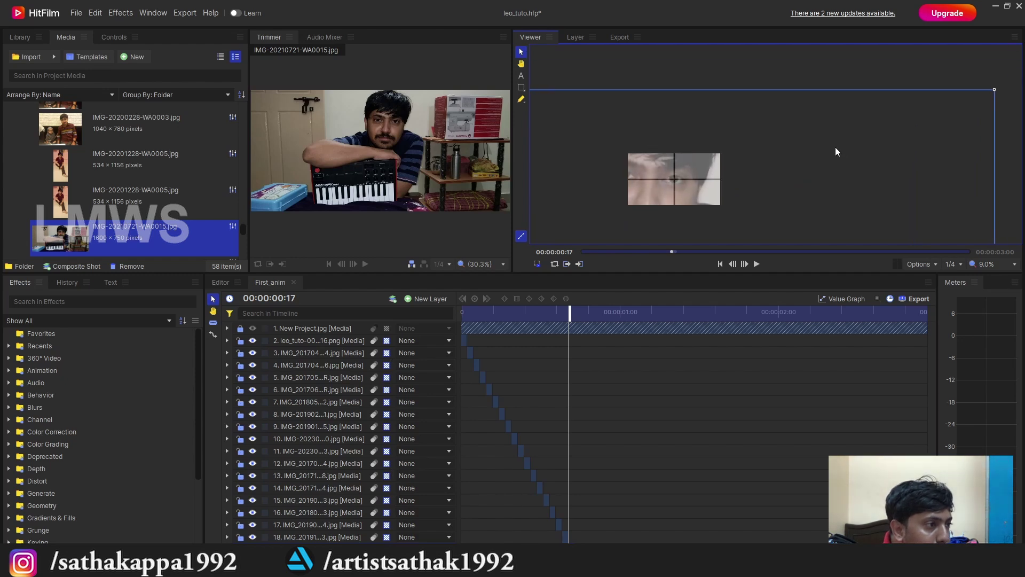
{"action": "scroll", "coordinate": [933, 109], "scroll_direction": "down", "scroll_amount": 2}
{"action": "scroll", "coordinate": [722, 147], "scroll_direction": "up", "scroll_amount": 3}
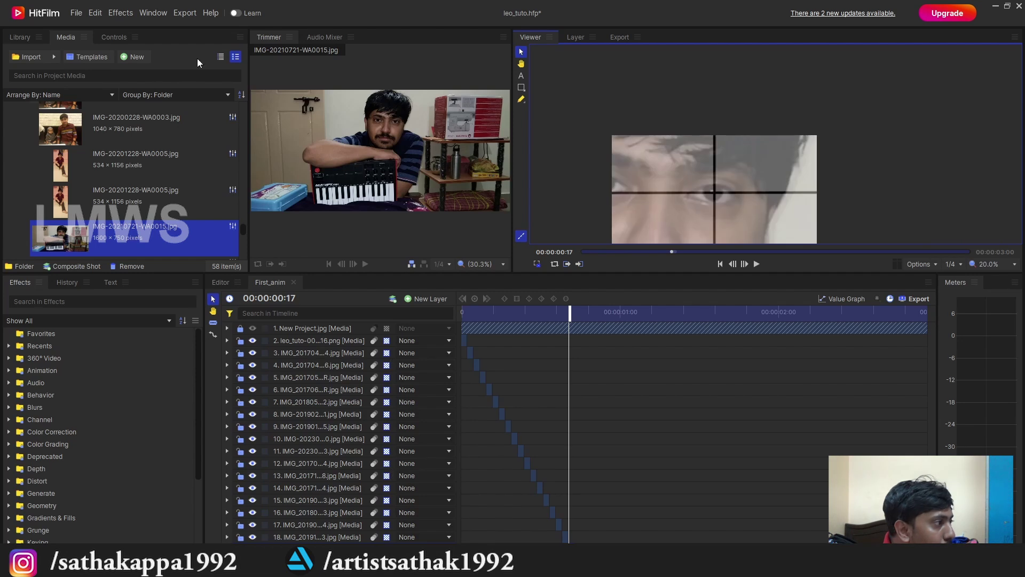
Step: Set the IMG-20210721-WA0015.jpg layer's scale to about 1081%, re-centre the eye on the crosshair, and save the project
{"action": "left_click", "coordinate": [114, 37]}
{"action": "scroll", "coordinate": [119, 246], "scroll_direction": "down", "scroll_amount": 2}
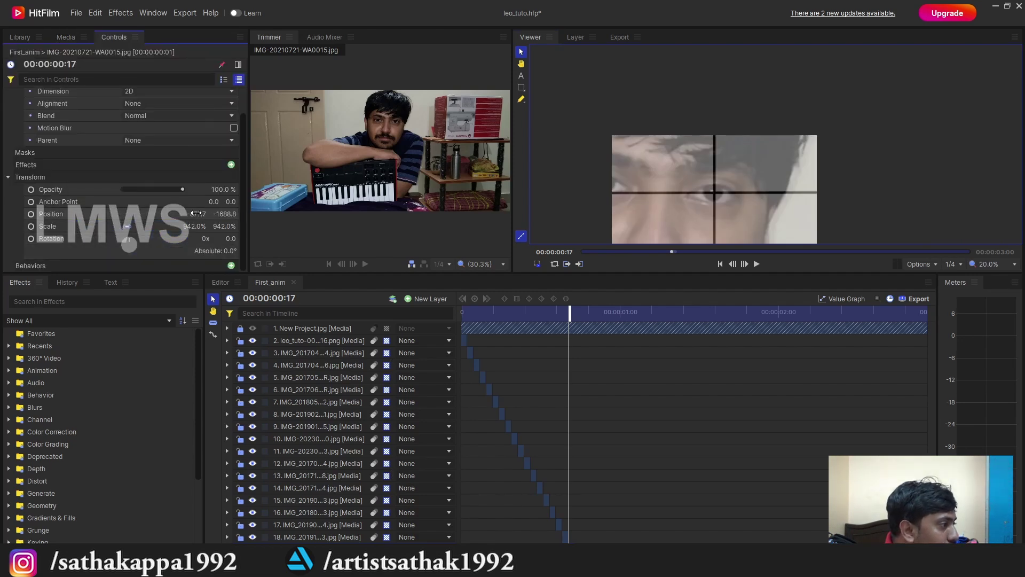
{"action": "left_click_drag", "start_coordinate": [195, 226], "coordinate": [269, 226]}
{"action": "left_click_drag", "start_coordinate": [856, 122], "coordinate": [847, 153]}
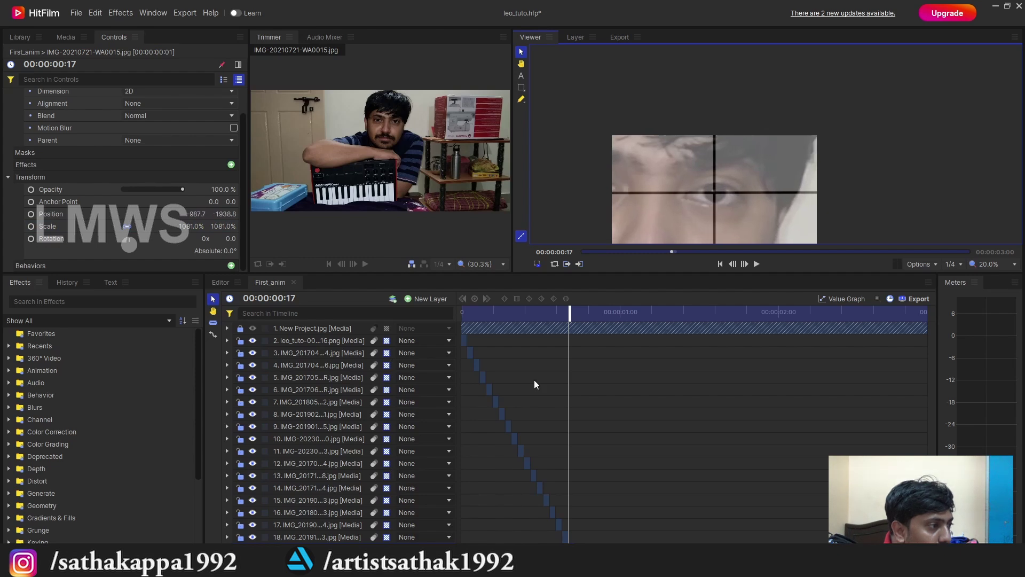
{"action": "key", "text": "ctrl+s"}
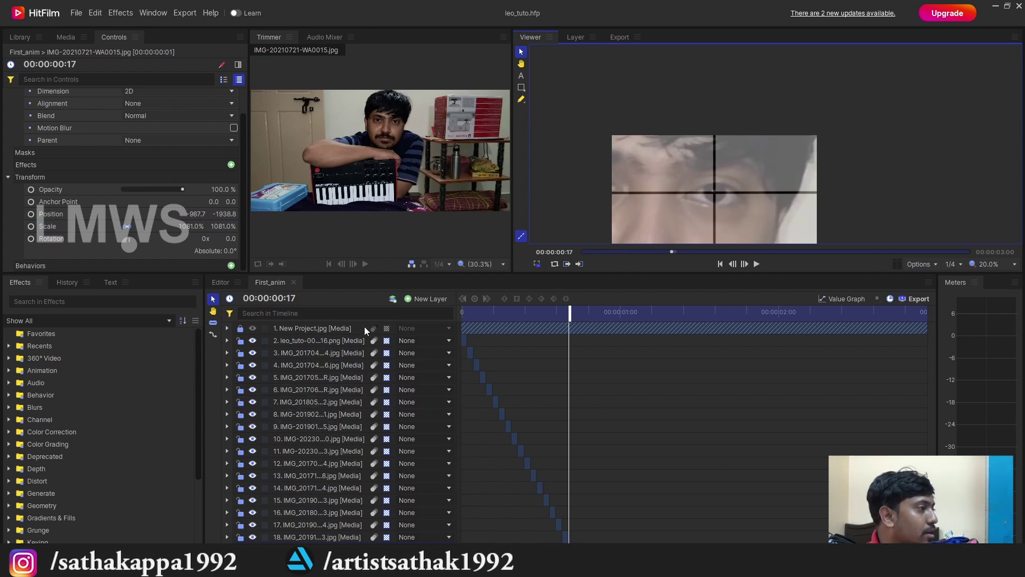
Step: Play the First_anim animation from its start to check the eye alignment
{"action": "key", "text": "Home"}
{"action": "key", "text": "space"}
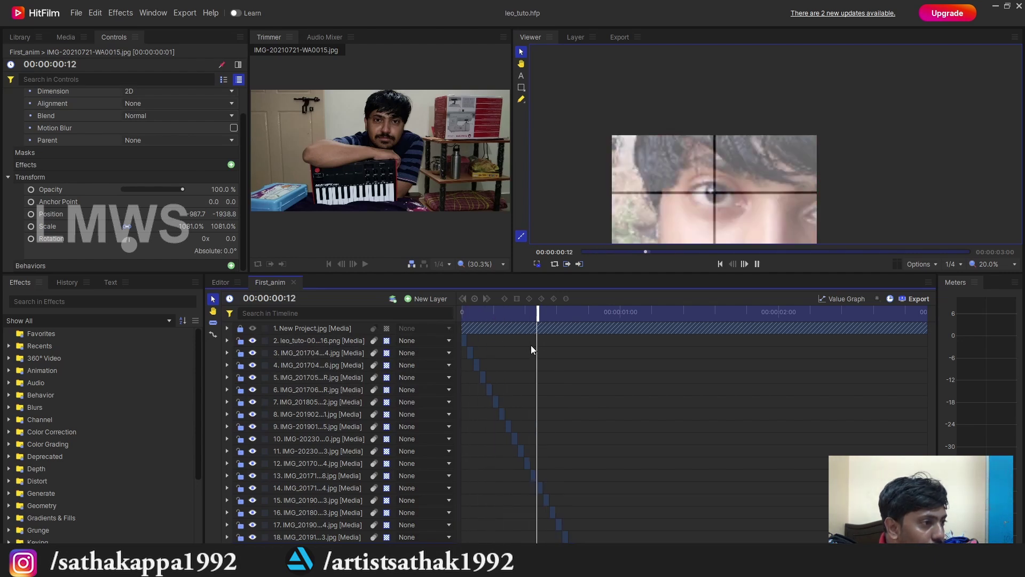
{"action": "key", "text": "space"}
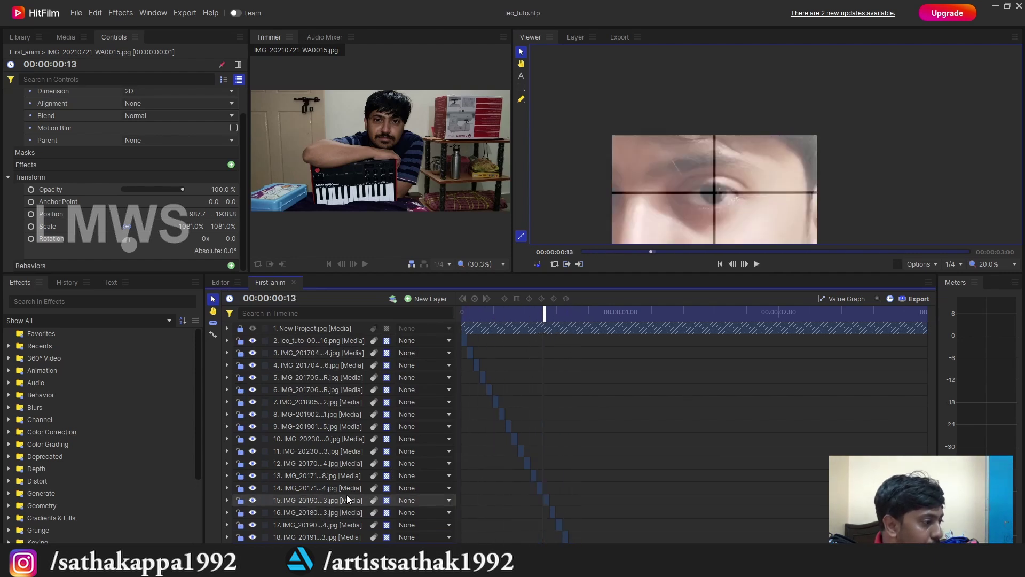
Step: Duplicate the seven layers from IMG_20171209_164238.jpg through IMG-20210721-WA0015.jpg and shift the lower set to start right after frame 00:00:00:17
{"action": "left_click", "coordinate": [321, 475]}
{"action": "mouse_move", "coordinate": [537, 319]}
{"action": "left_mouse_down"}
{"action": "mouse_move", "coordinate": [510, 323]}
{"action": "mouse_move", "coordinate": [518, 324]}
{"action": "left_mouse_up"}
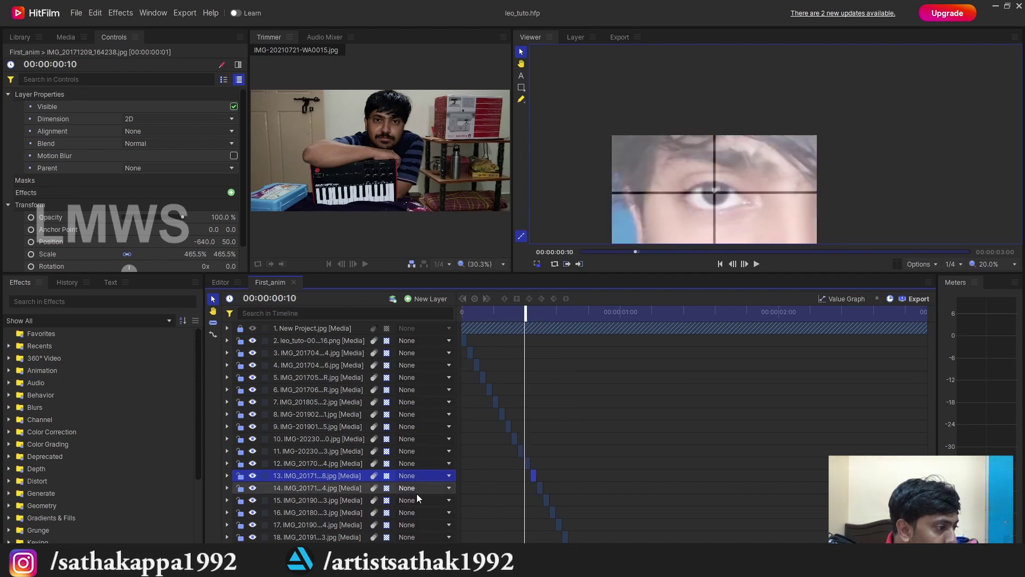
{"action": "left_click", "coordinate": [331, 537], "text": "shift"}
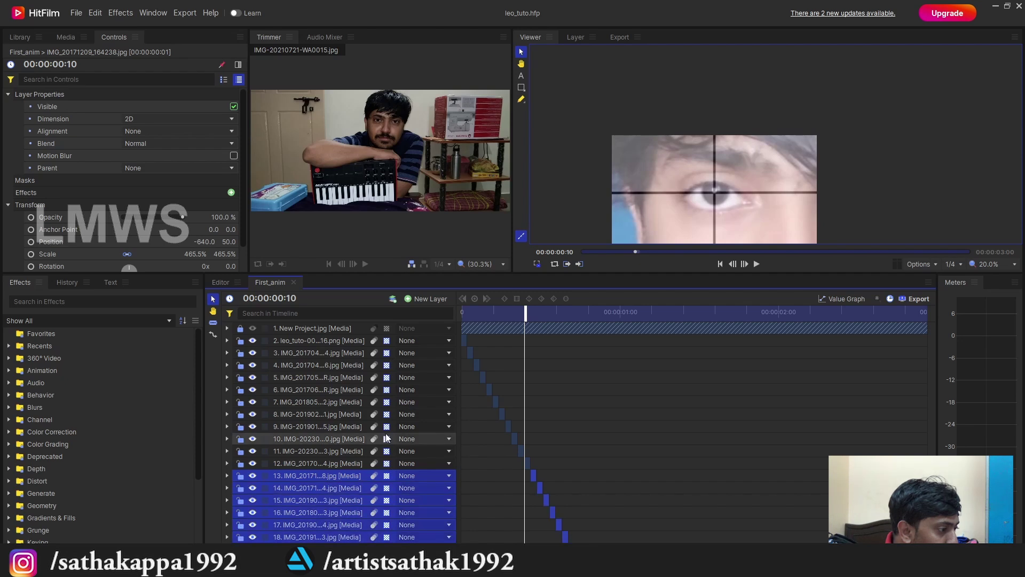
{"action": "key", "text": "ctrl+d"}
{"action": "scroll", "coordinate": [360, 427], "scroll_direction": "down", "scroll_amount": 3}
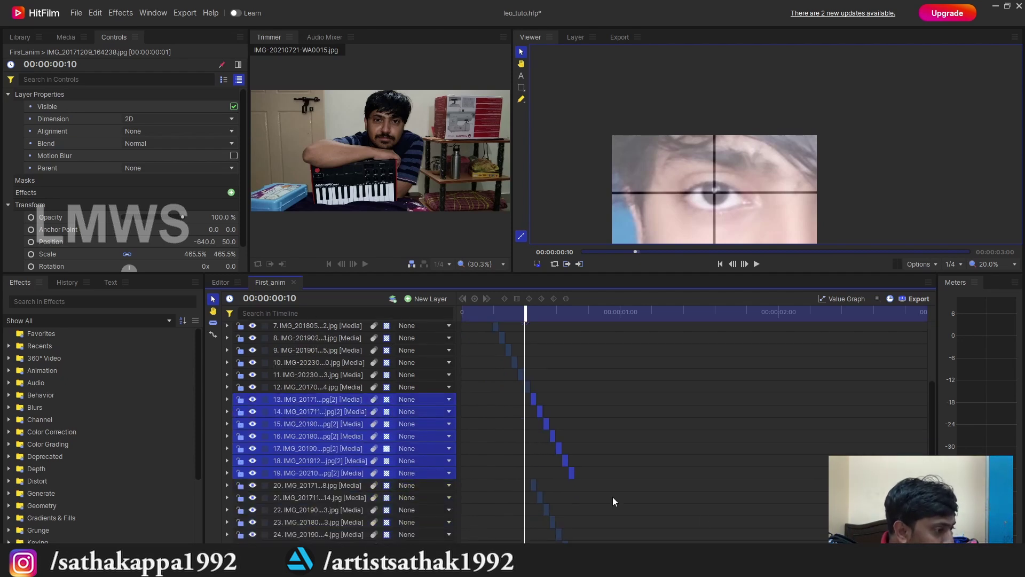
{"action": "left_click_drag", "start_coordinate": [631, 539], "coordinate": [579, 481]}
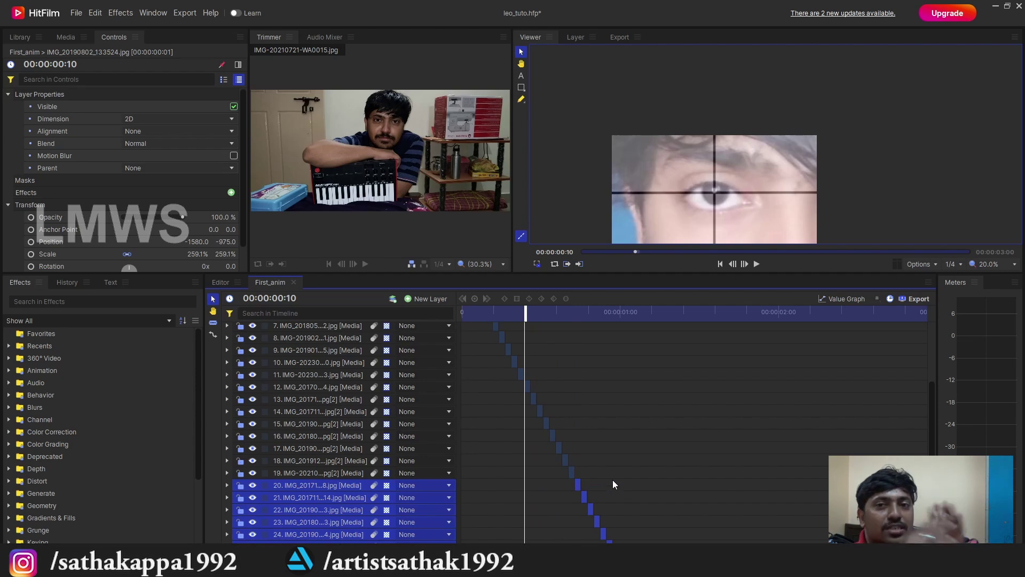
{"action": "left_click", "coordinate": [628, 492]}
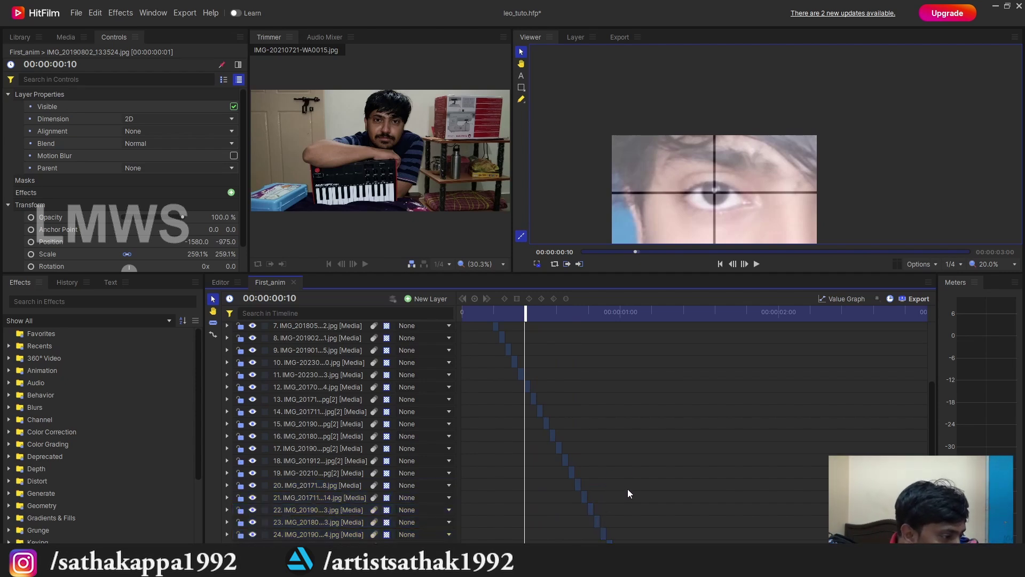
Step: Shuffle the lower set's one-frame clips, move the IMG_201711…14.jpg layer further down to keep an unbroken staircase, and save the project
{"action": "left_click", "coordinate": [590, 509]}
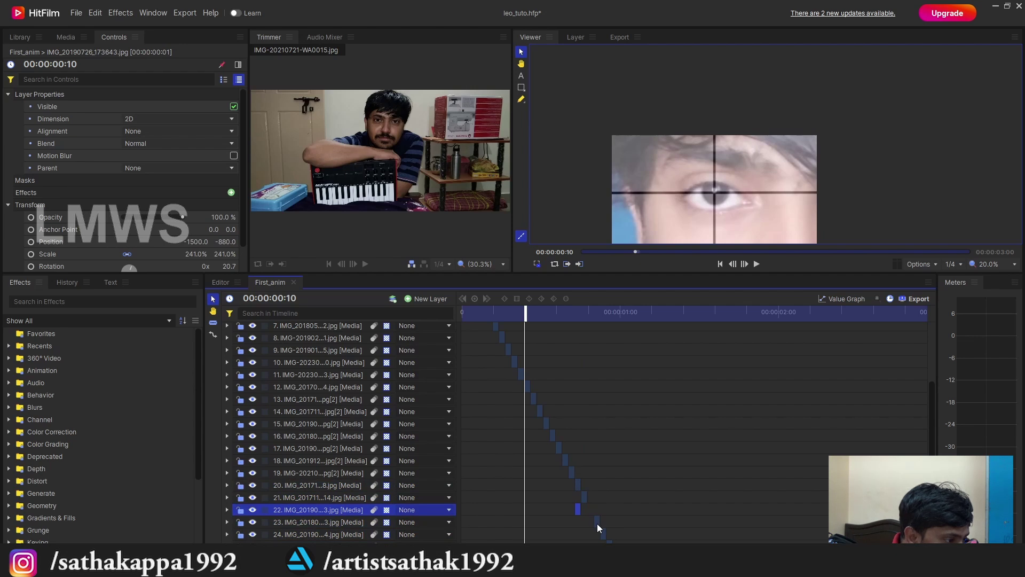
{"action": "left_click_drag", "start_coordinate": [597, 524], "coordinate": [603, 502]}
{"action": "left_click_drag", "start_coordinate": [609, 541], "coordinate": [597, 541]}
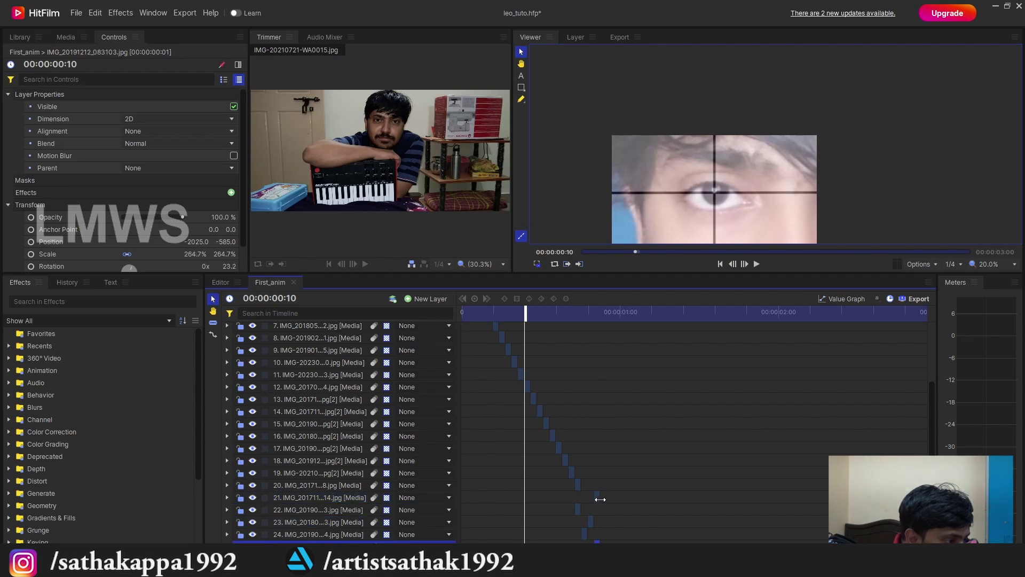
{"action": "left_click_drag", "start_coordinate": [598, 499], "coordinate": [610, 501]}
{"action": "left_click_drag", "start_coordinate": [299, 497], "coordinate": [323, 540]}
{"action": "left_click_drag", "start_coordinate": [579, 497], "coordinate": [598, 524]}
{"action": "left_click", "coordinate": [627, 537]}
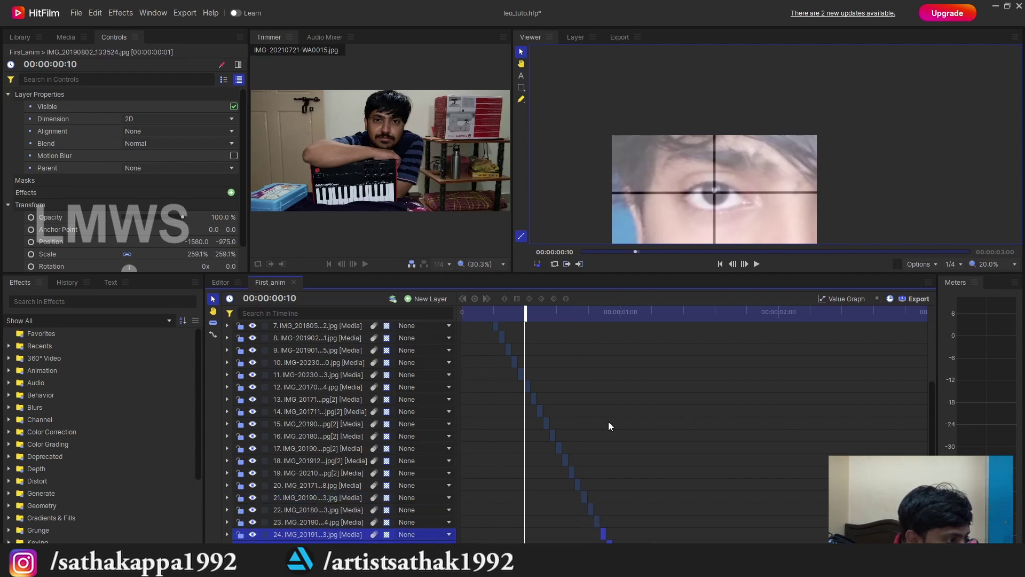
{"action": "key", "text": "ctrl+s"}
Step: Duplicate the seven layers from IMG_20180523_102222.jpg through IMG_20171209_164238.jpg[2], move the copies below IMG-20210721-WA0015.jpg, and start them right after its clip
{"action": "scroll", "coordinate": [335, 385], "scroll_direction": "up", "scroll_amount": 3}
{"action": "left_click", "coordinate": [330, 361]}
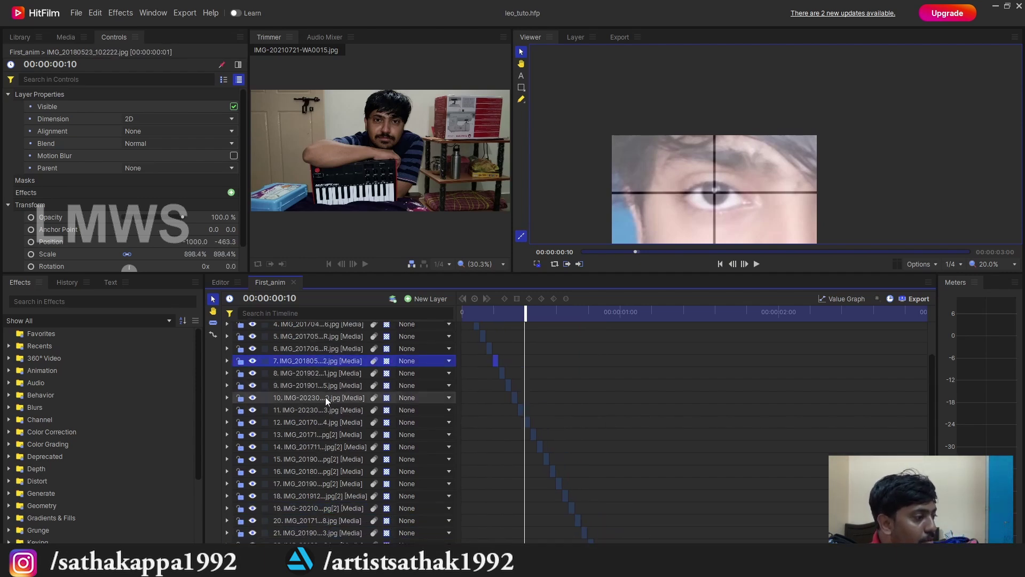
{"action": "left_click", "coordinate": [326, 431], "text": "shift"}
{"action": "scroll", "coordinate": [356, 413], "scroll_direction": "down", "scroll_amount": 1}
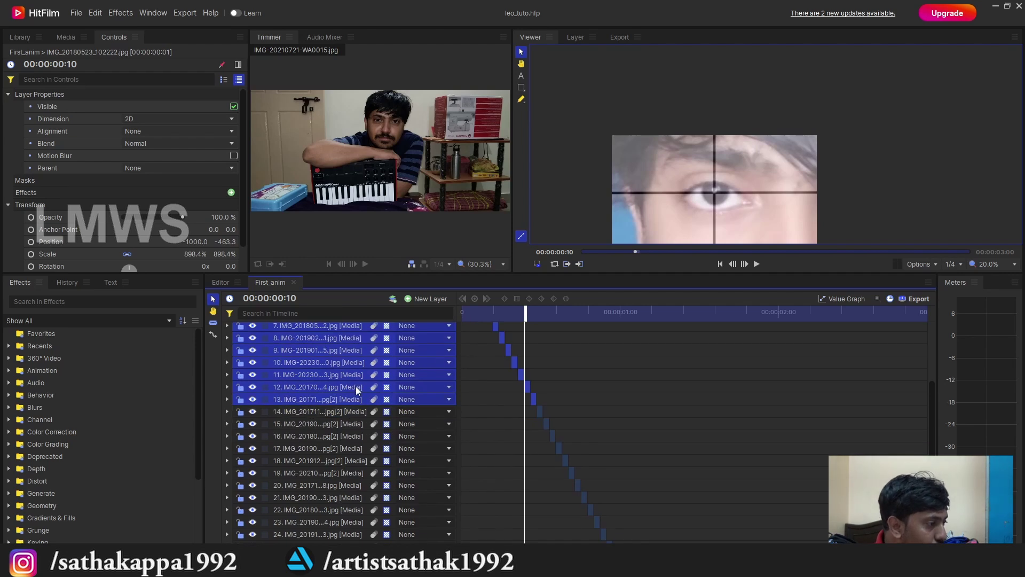
{"action": "key", "text": "ctrl+d"}
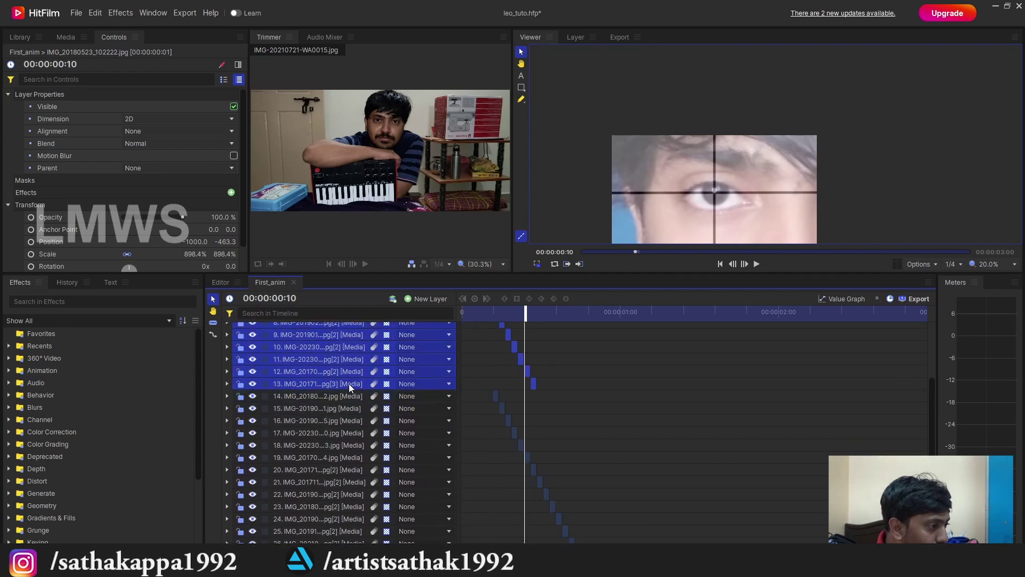
{"action": "scroll", "coordinate": [350, 387], "scroll_direction": "down", "scroll_amount": 6}
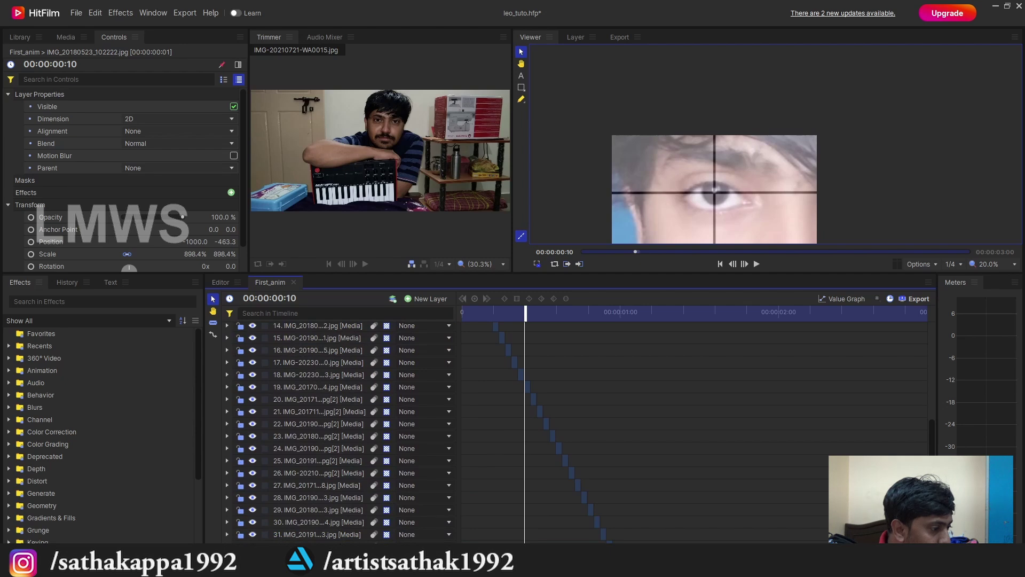
{"action": "left_click_drag", "start_coordinate": [610, 521], "coordinate": [610, 536]}
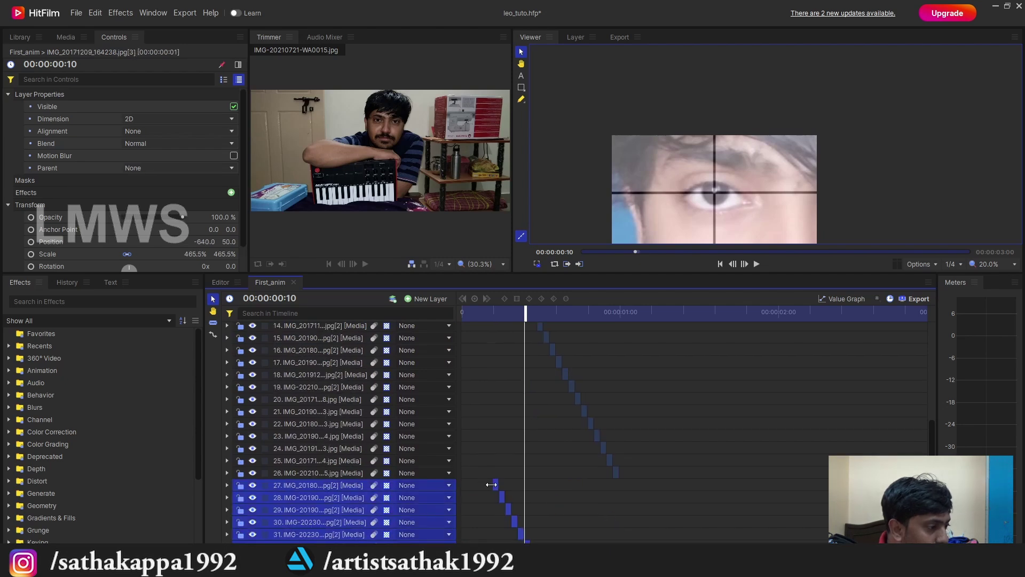
{"action": "left_click_drag", "start_coordinate": [496, 491], "coordinate": [637, 490]}
Step: Shuffle the newly copied one-frame clips, restack their layers into a descending staircase in time order, and save the project
{"action": "left_click", "coordinate": [683, 490]}
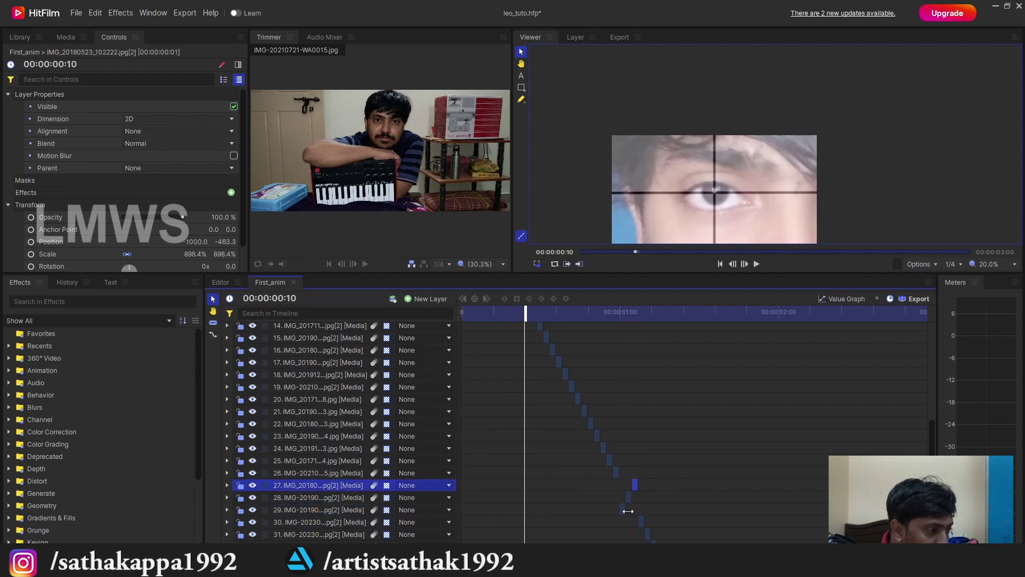
{"action": "mouse_move", "coordinate": [359, 488]}
{"action": "left_mouse_down"}
{"action": "mouse_move", "coordinate": [337, 502]}
{"action": "mouse_move", "coordinate": [337, 515]}
{"action": "mouse_move", "coordinate": [350, 489]}
{"action": "left_mouse_up"}
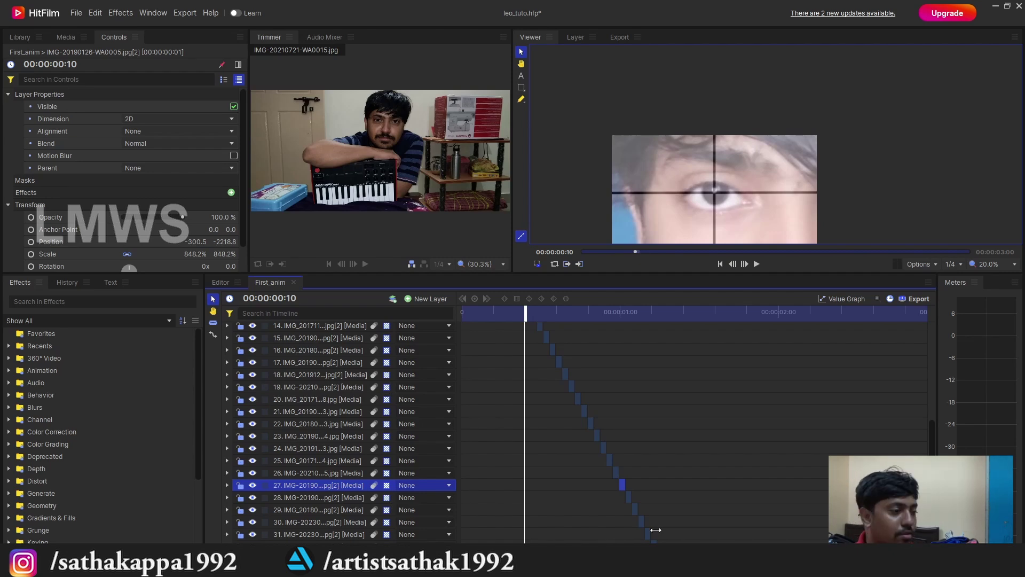
{"action": "mouse_move", "coordinate": [643, 523]}
{"action": "left_mouse_down"}
{"action": "mouse_move", "coordinate": [636, 518]}
{"action": "mouse_move", "coordinate": [643, 540]}
{"action": "mouse_move", "coordinate": [649, 515]}
{"action": "left_mouse_up"}
{"action": "left_click", "coordinate": [640, 525]}
{"action": "left_click_drag", "start_coordinate": [342, 511], "coordinate": [352, 546]}
{"action": "mouse_move", "coordinate": [649, 511]}
{"action": "left_mouse_down"}
{"action": "mouse_move", "coordinate": [623, 526]}
{"action": "mouse_move", "coordinate": [634, 513]}
{"action": "left_mouse_up"}
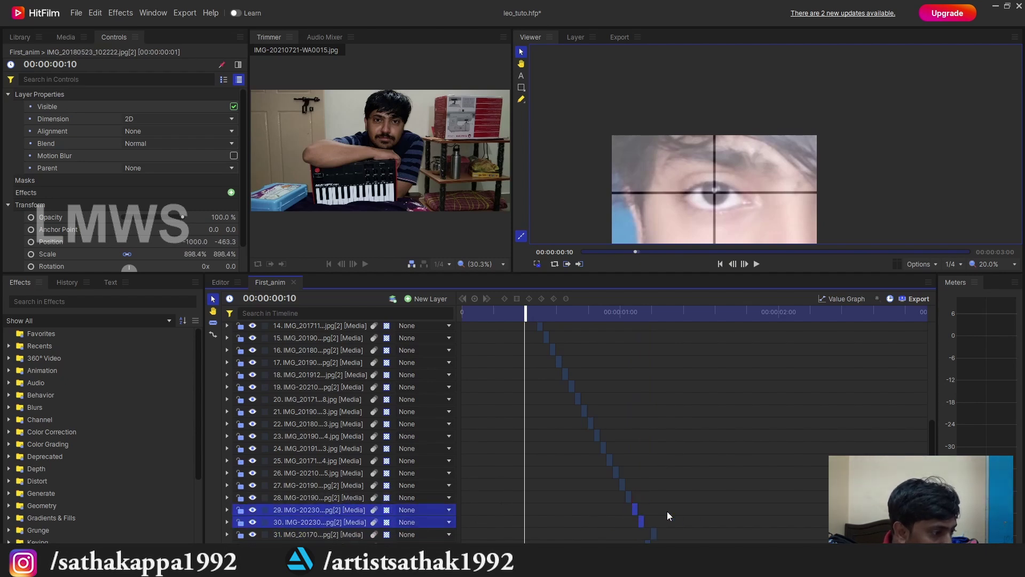
{"action": "left_click", "coordinate": [667, 514]}
{"action": "left_click", "coordinate": [344, 537]}
{"action": "mouse_move", "coordinate": [343, 537]}
{"action": "left_mouse_down"}
{"action": "mouse_move", "coordinate": [348, 554]}
{"action": "mouse_move", "coordinate": [351, 546]}
{"action": "left_mouse_up"}
{"action": "key", "text": "ctrl+s"}
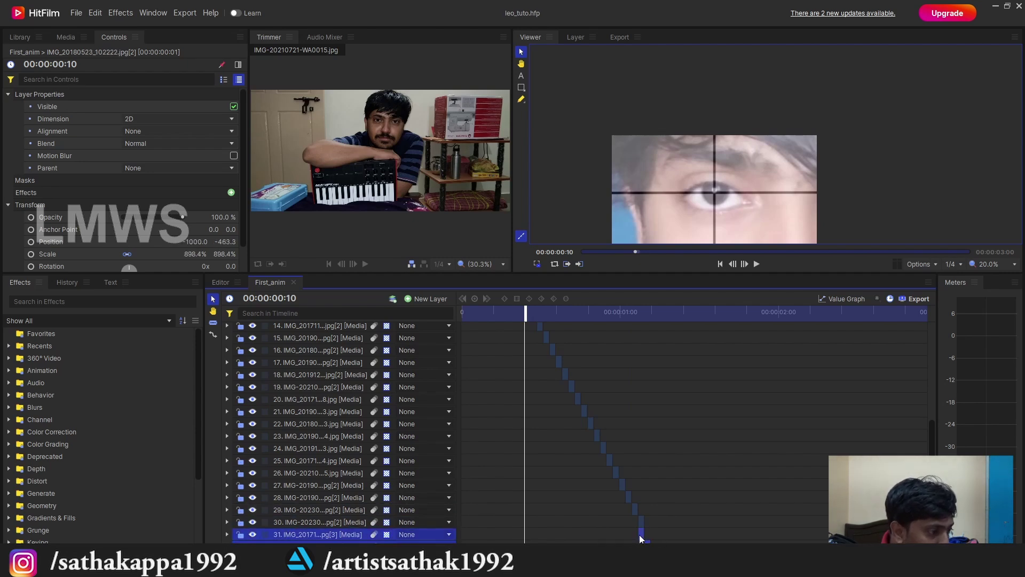
Step: Play the First_anim animation from its start through the newly added clips
{"action": "scroll", "coordinate": [703, 538], "scroll_direction": "up", "scroll_amount": 2}
{"action": "scroll", "coordinate": [703, 538], "scroll_direction": "up", "scroll_amount": 3}
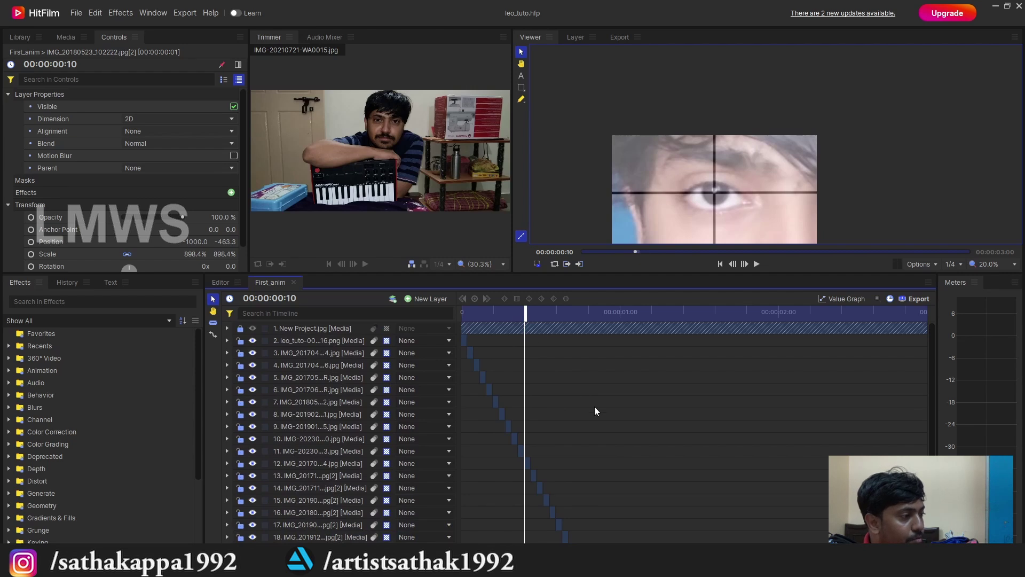
{"action": "scroll", "coordinate": [611, 447], "scroll_direction": "down", "scroll_amount": 4}
{"action": "left_click_drag", "start_coordinate": [640, 316], "coordinate": [666, 319]}
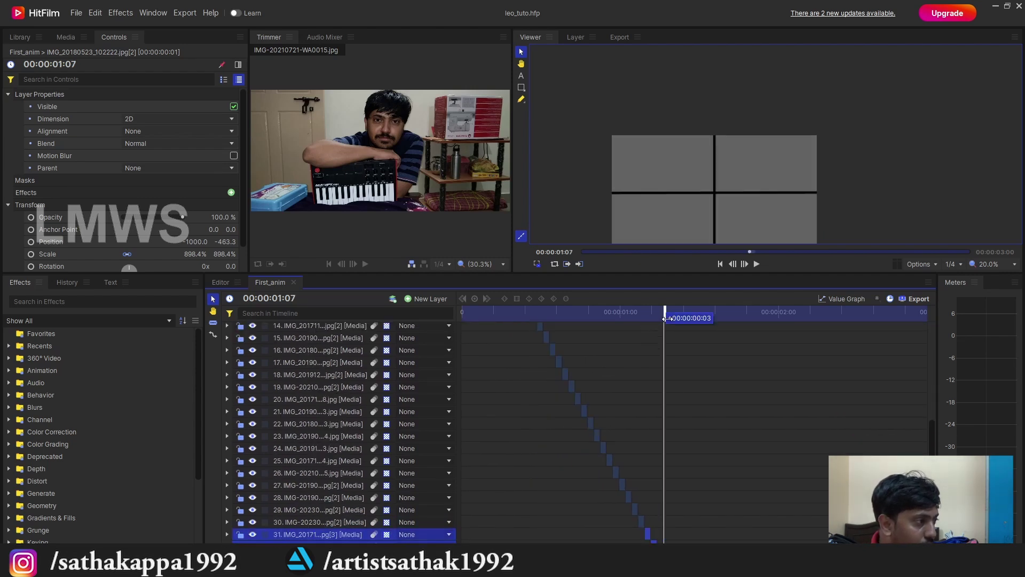
{"action": "key", "text": "Home"}
{"action": "key", "text": "space"}
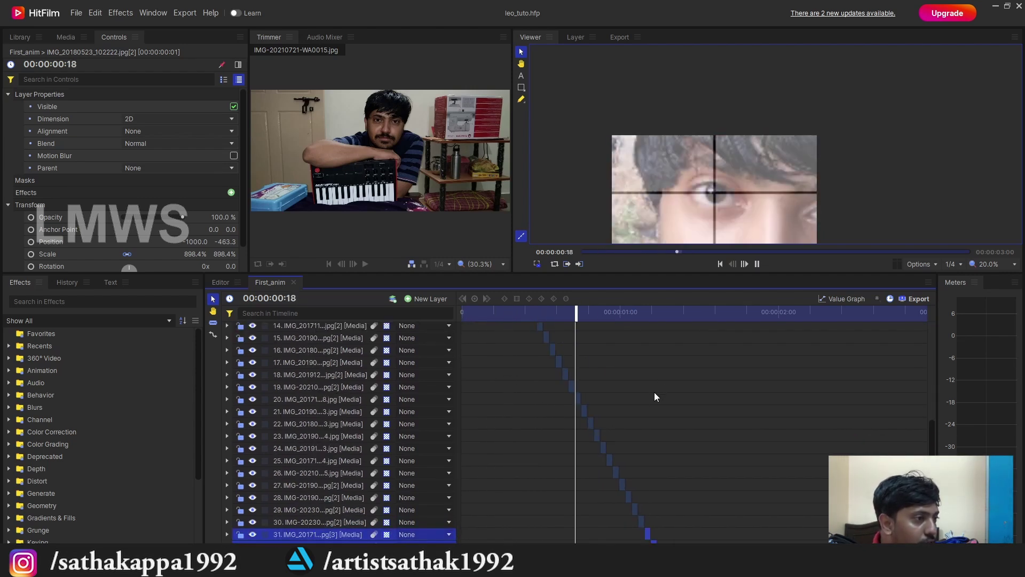
{"action": "key", "text": "space"}
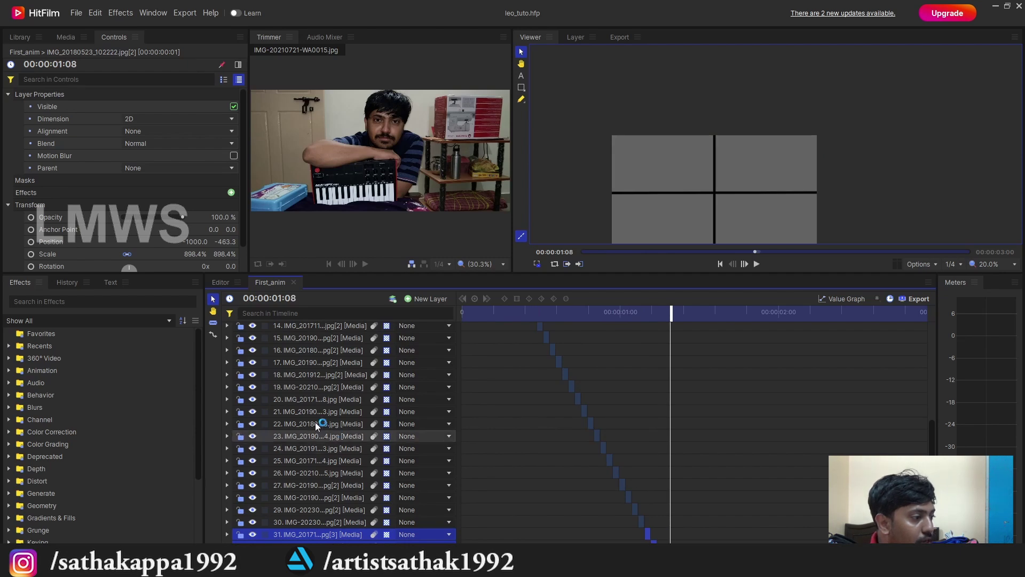
Step: Enlarge the timeline area upward and duplicate all photo layers from leo_tuto-00;00;48;16.png to the last one
{"action": "left_click", "coordinate": [327, 375]}
{"action": "scroll", "coordinate": [328, 400], "scroll_direction": "up", "scroll_amount": 5}
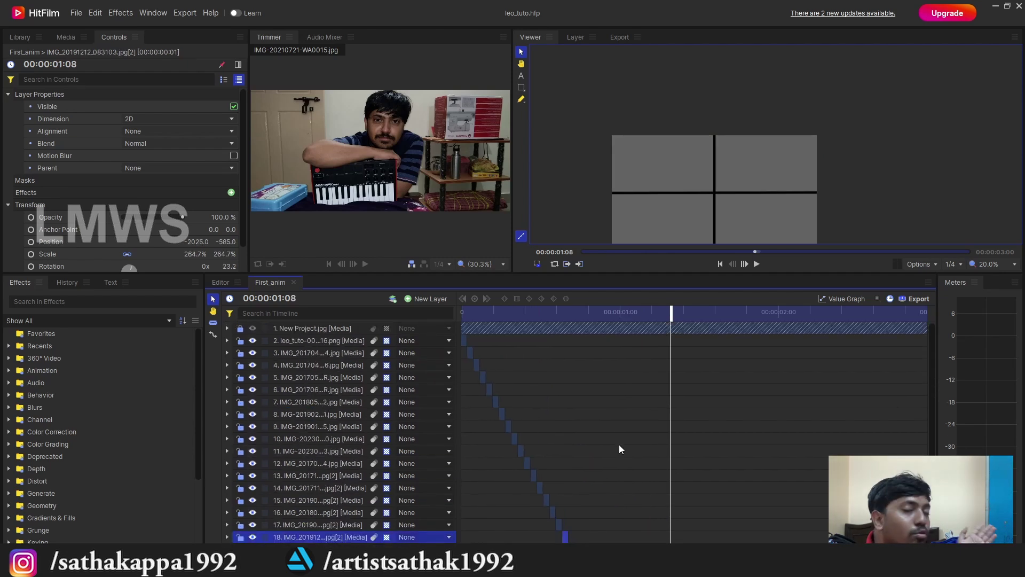
{"action": "left_click", "coordinate": [279, 340]}
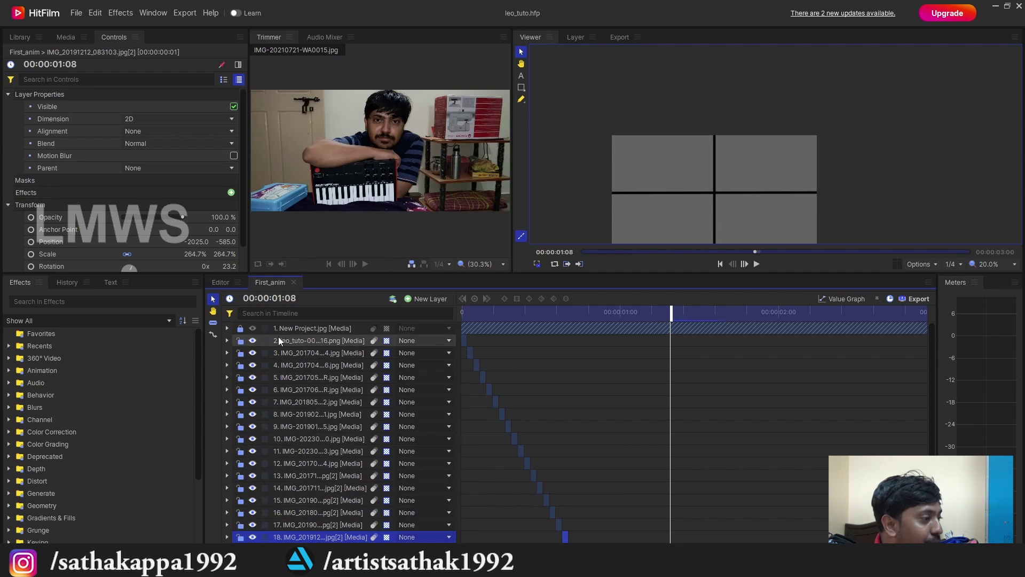
{"action": "scroll", "coordinate": [378, 446], "scroll_direction": "down", "scroll_amount": 5}
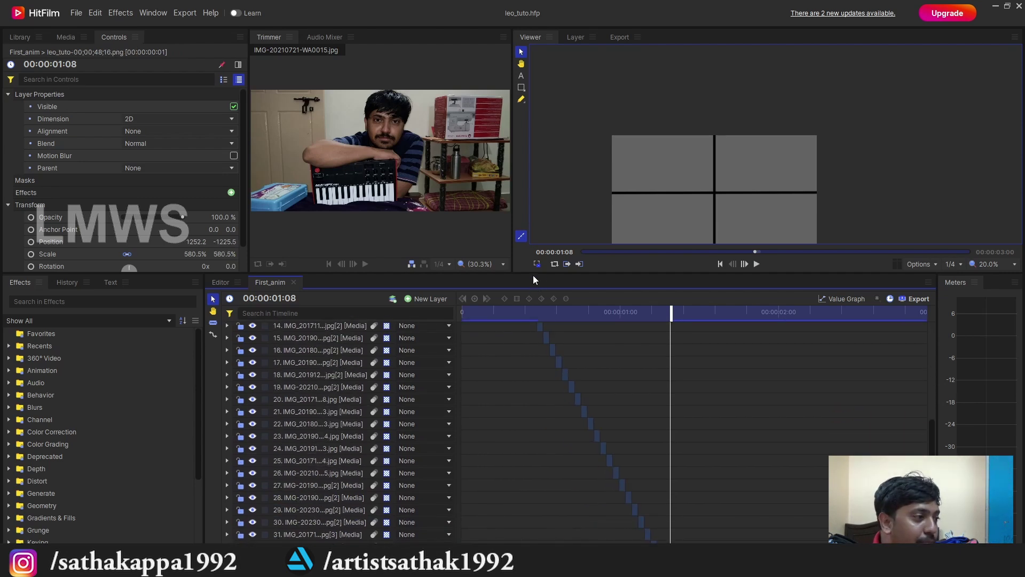
{"action": "left_click_drag", "start_coordinate": [539, 274], "coordinate": [548, 135]}
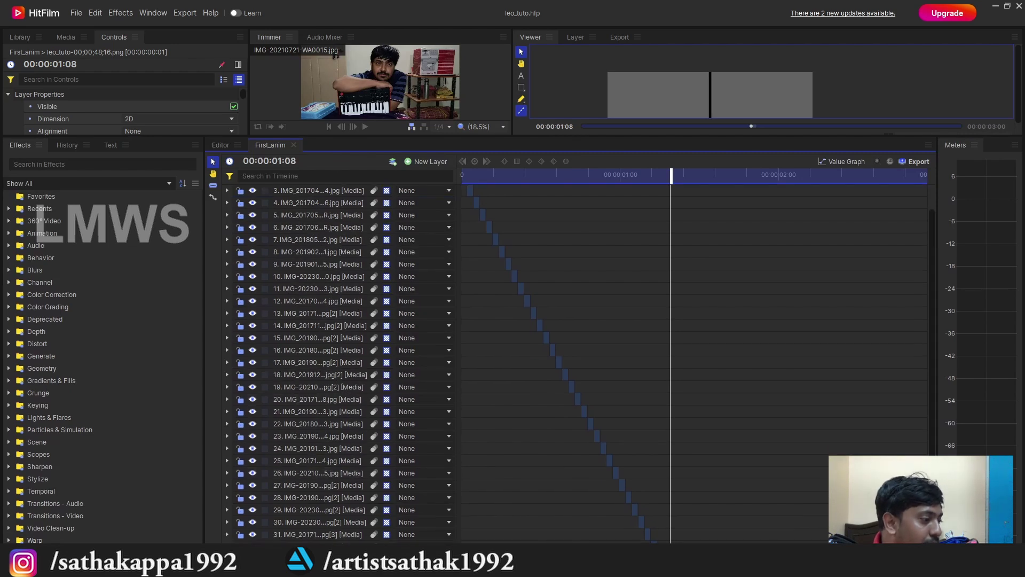
{"action": "key", "text": "ctrl+a"}
{"action": "key", "text": "ctrl+d"}
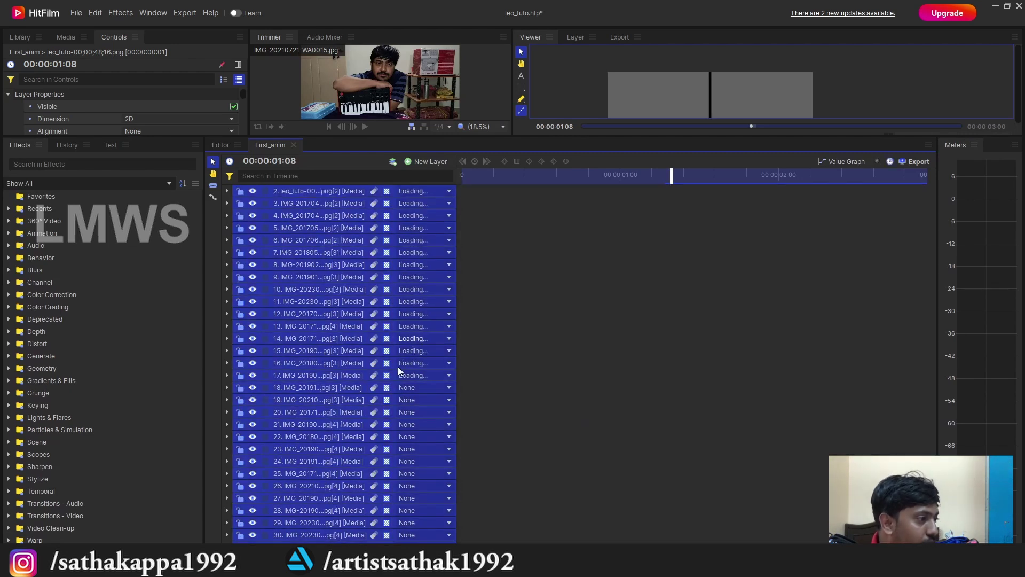
Step: Move the full set of copied layers below the originals and shift their clips to start right after the last original clip
{"action": "scroll", "coordinate": [379, 393], "scroll_direction": "down", "scroll_amount": 3}
{"action": "scroll", "coordinate": [381, 394], "scroll_direction": "down", "scroll_amount": 5}
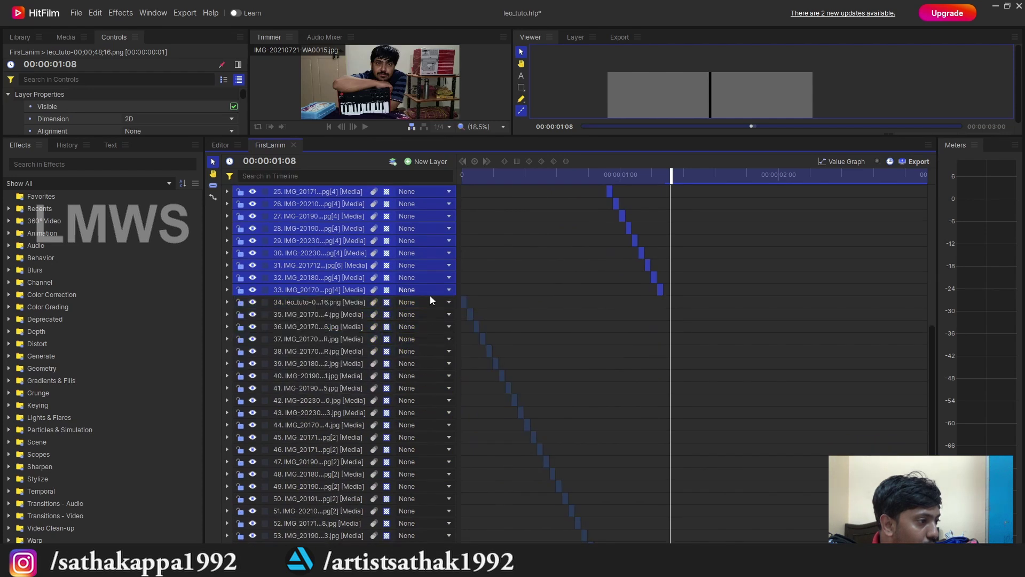
{"action": "scroll", "coordinate": [431, 296], "scroll_direction": "up", "scroll_amount": 3}
{"action": "scroll", "coordinate": [424, 399], "scroll_direction": "down", "scroll_amount": 2}
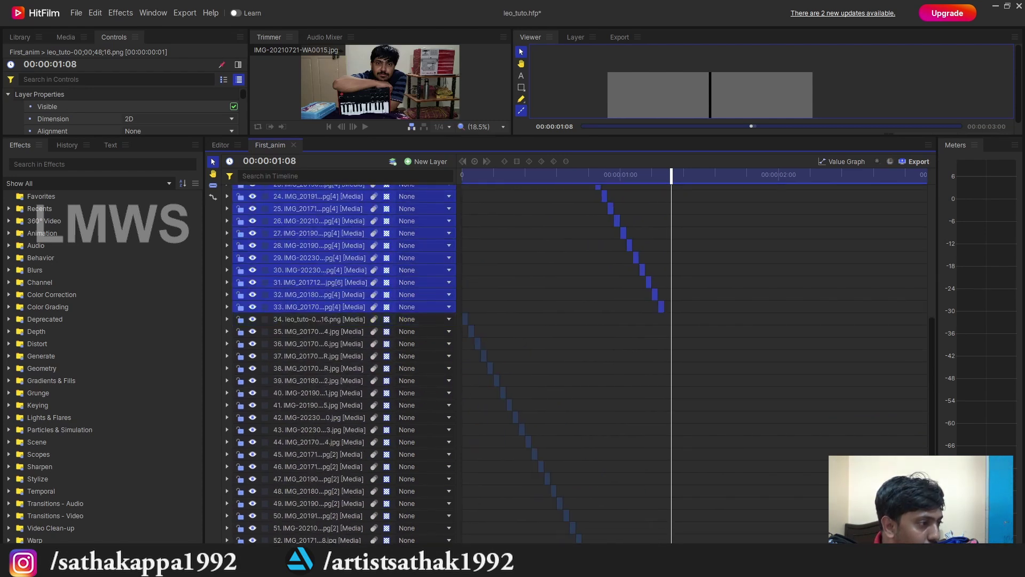
{"action": "scroll", "coordinate": [355, 316], "scroll_direction": "down", "scroll_amount": 4}
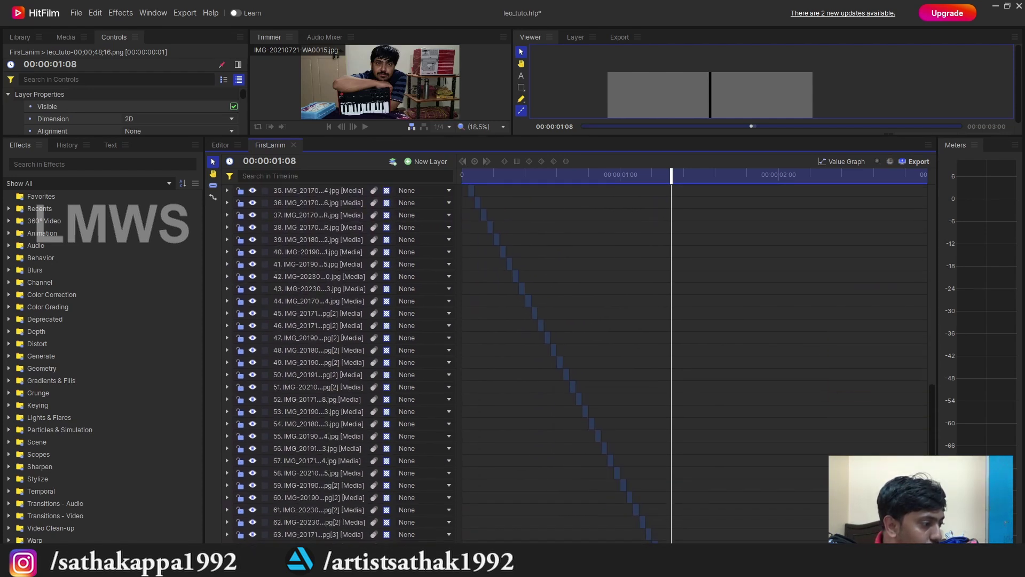
{"action": "left_click_drag", "start_coordinate": [651, 387], "coordinate": [650, 388]}
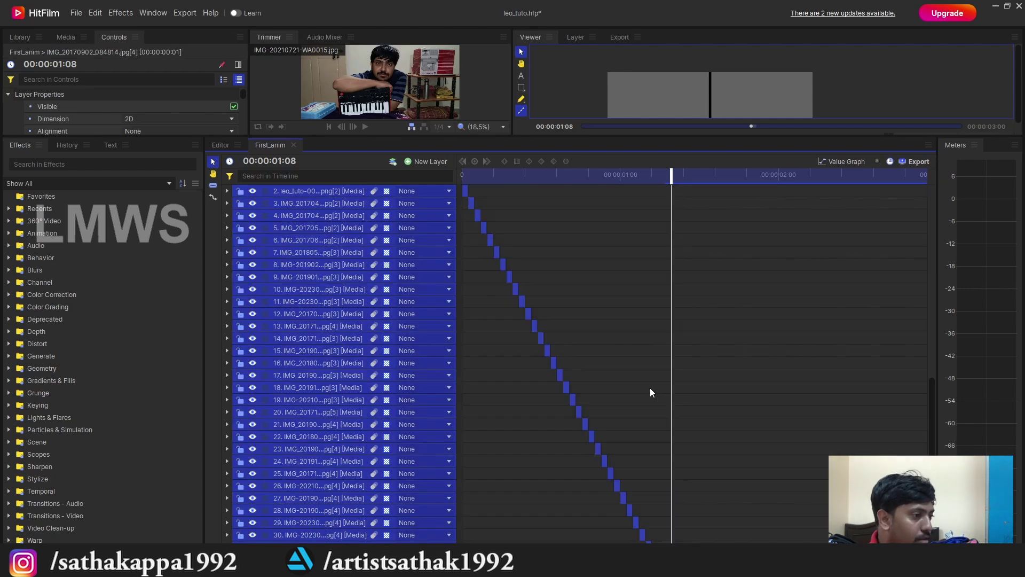
{"action": "scroll", "coordinate": [631, 338], "scroll_direction": "up", "scroll_amount": 8}
{"action": "scroll", "coordinate": [631, 342], "scroll_direction": "down", "scroll_amount": 2}
{"action": "left_click_drag", "start_coordinate": [465, 416], "coordinate": [670, 414]}
{"action": "scroll", "coordinate": [716, 358], "scroll_direction": "down", "scroll_amount": 5}
{"action": "left_click", "coordinate": [748, 313]}
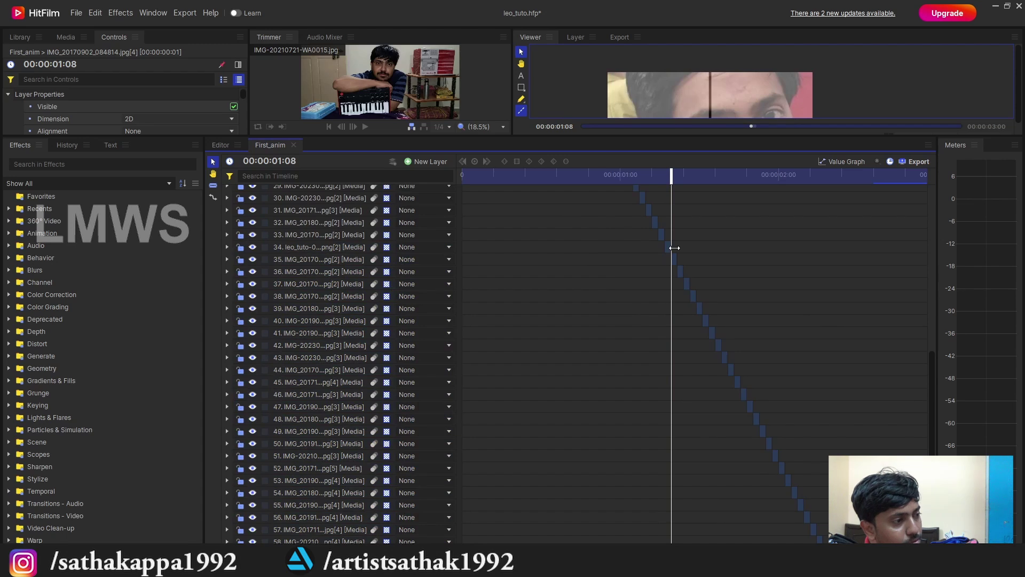
Step: Shuffle the copied clips on layers 36 to 52 in time, moving layers 40 and 41 later and layers 49 to 52 earlier
{"action": "left_click_drag", "start_coordinate": [668, 176], "coordinate": [670, 186]}
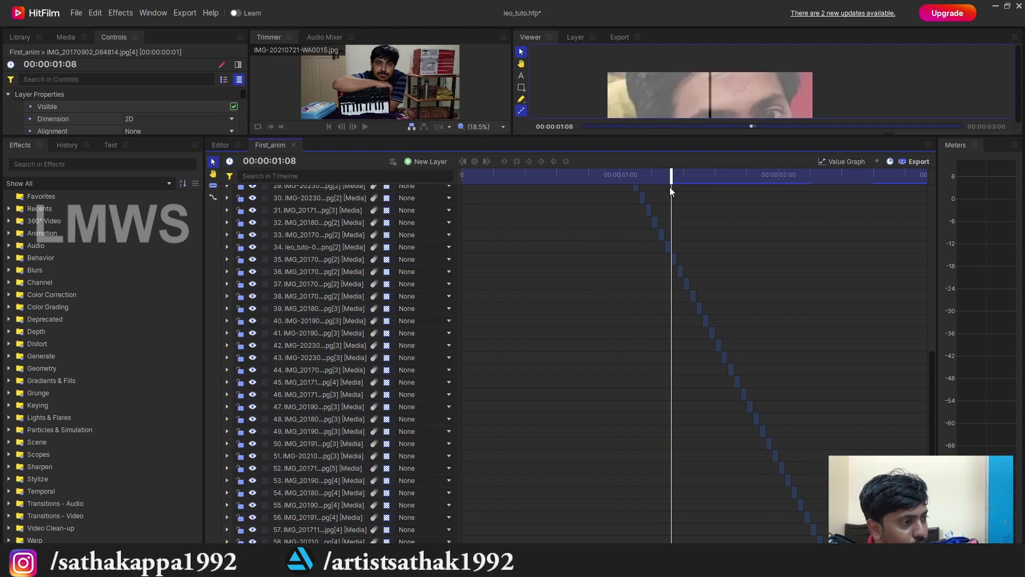
{"action": "scroll", "coordinate": [670, 188], "scroll_direction": "up", "scroll_amount": 2}
{"action": "left_click_drag", "start_coordinate": [689, 356], "coordinate": [679, 341]}
{"action": "left_click_drag", "start_coordinate": [682, 329], "coordinate": [762, 389]}
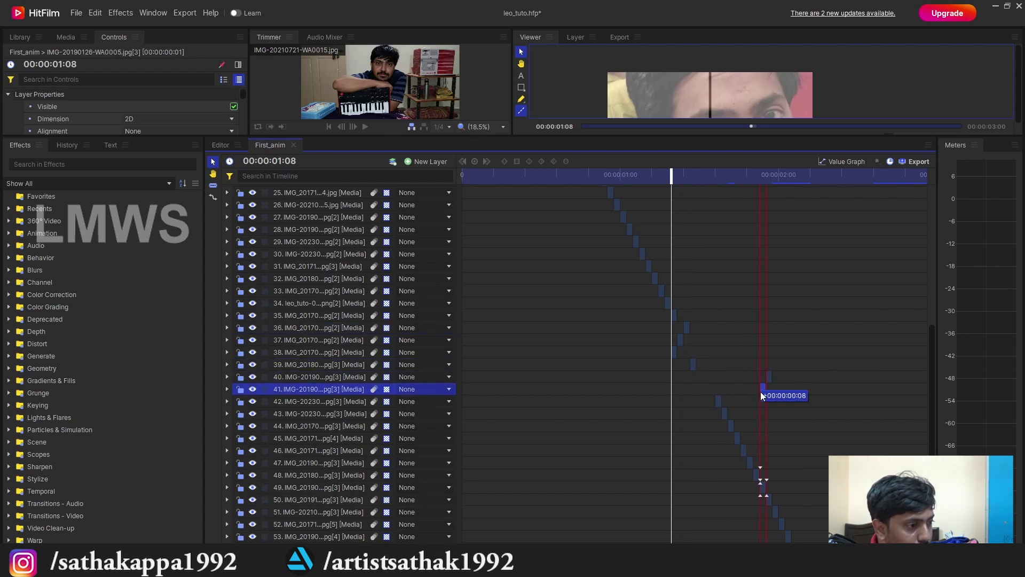
{"action": "left_click", "coordinate": [744, 451]}
{"action": "left_click", "coordinate": [748, 465]}
{"action": "left_click_drag", "start_coordinate": [755, 476], "coordinate": [725, 488]}
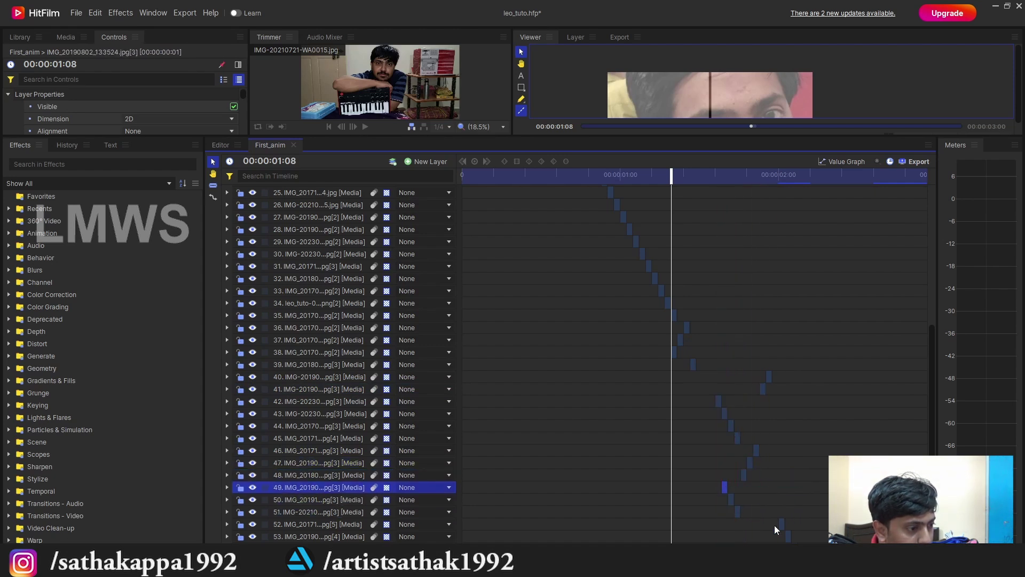
{"action": "left_click_drag", "start_coordinate": [775, 525], "coordinate": [716, 529]}
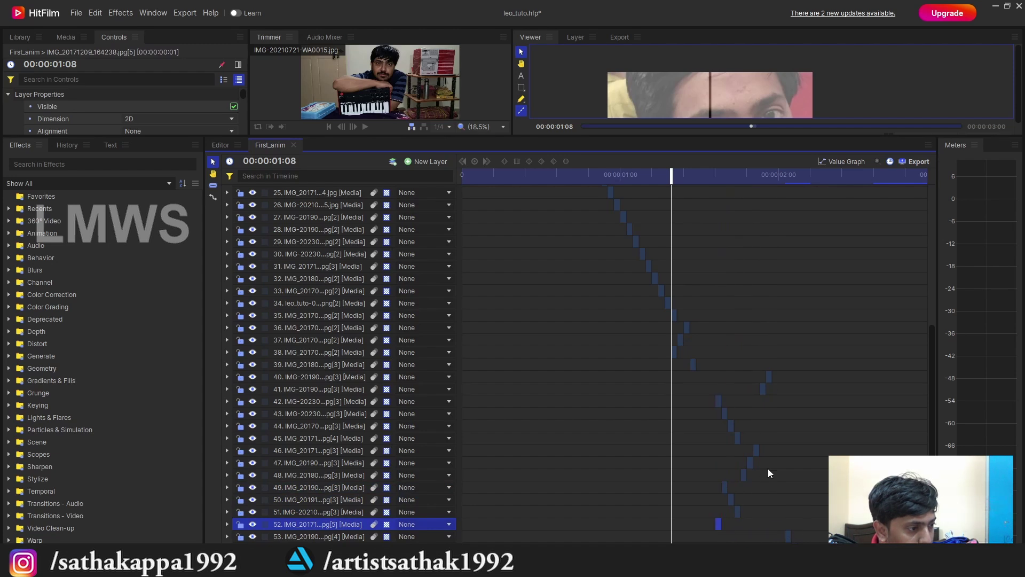
Step: Shift the clips from layer 53 onward two frames earlier and move the layer 42 to 45 clips to start at 00:00:01:12
{"action": "scroll", "coordinate": [692, 313], "scroll_direction": "down", "scroll_amount": 2}
{"action": "left_click_drag", "start_coordinate": [665, 178], "coordinate": [694, 178]}
{"action": "left_click_drag", "start_coordinate": [775, 476], "coordinate": [854, 540]}
{"action": "mouse_move", "coordinate": [788, 432]}
{"action": "left_mouse_down"}
{"action": "mouse_move", "coordinate": [697, 434]}
{"action": "mouse_move", "coordinate": [791, 439]}
{"action": "left_mouse_up"}
{"action": "left_click_drag", "start_coordinate": [748, 297], "coordinate": [715, 333]}
{"action": "left_click_drag", "start_coordinate": [716, 294], "coordinate": [697, 294]}
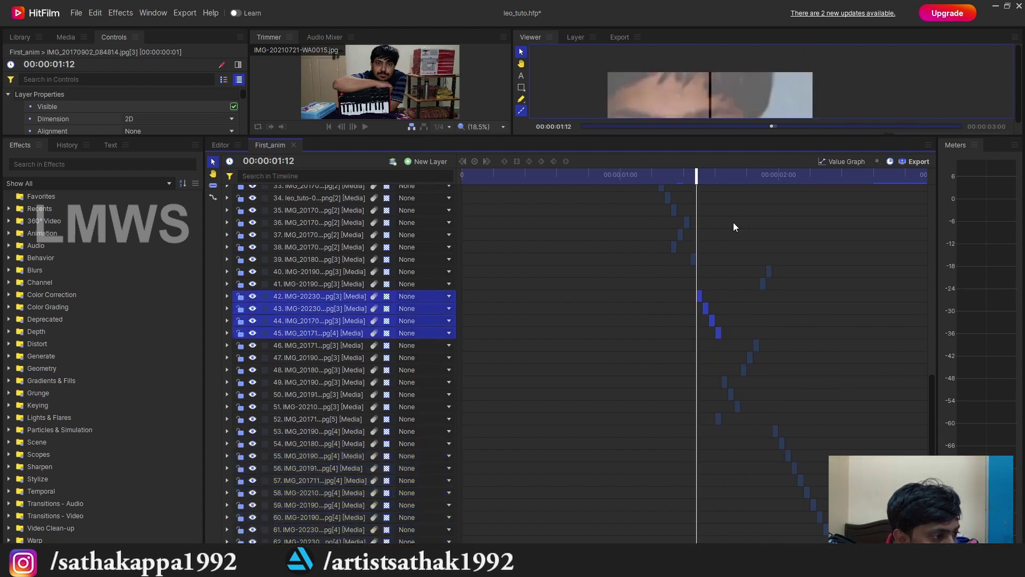
Step: Shift the layer 40–41 and 46–52 clips one frame later, and the clips from layer 53 onward two frames later
{"action": "left_click_drag", "start_coordinate": [715, 176], "coordinate": [715, 177]}
{"action": "left_click_drag", "start_coordinate": [708, 439], "coordinate": [751, 370]}
{"action": "left_click", "coordinate": [740, 394]}
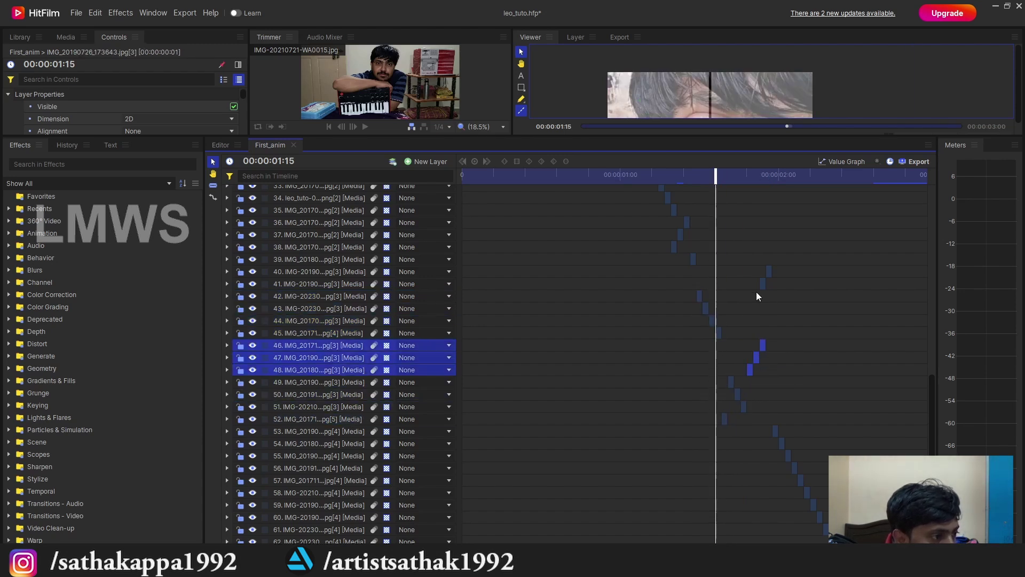
{"action": "left_click_drag", "start_coordinate": [756, 291], "coordinate": [772, 270]}
{"action": "left_click", "coordinate": [777, 434]}
{"action": "left_click_drag", "start_coordinate": [831, 431], "coordinate": [753, 483]}
{"action": "left_click", "coordinate": [792, 441]}
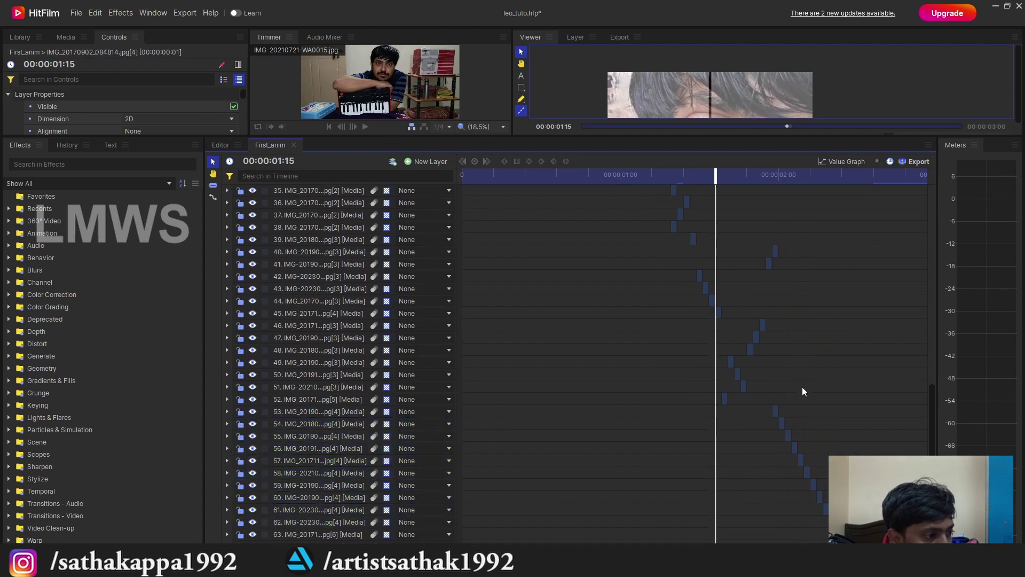
{"action": "left_click_drag", "start_coordinate": [770, 395], "coordinate": [844, 537]}
{"action": "left_click_drag", "start_coordinate": [778, 416], "coordinate": [791, 411]}
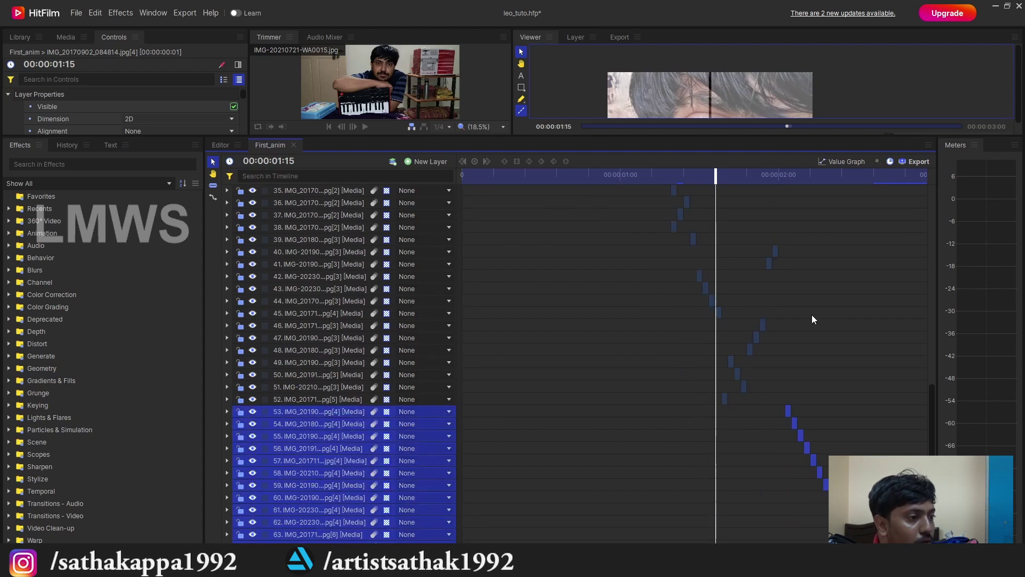
Step: Shorten the First_anim composite shot's duration to 00:00:02:13
{"action": "left_click", "coordinate": [860, 175]}
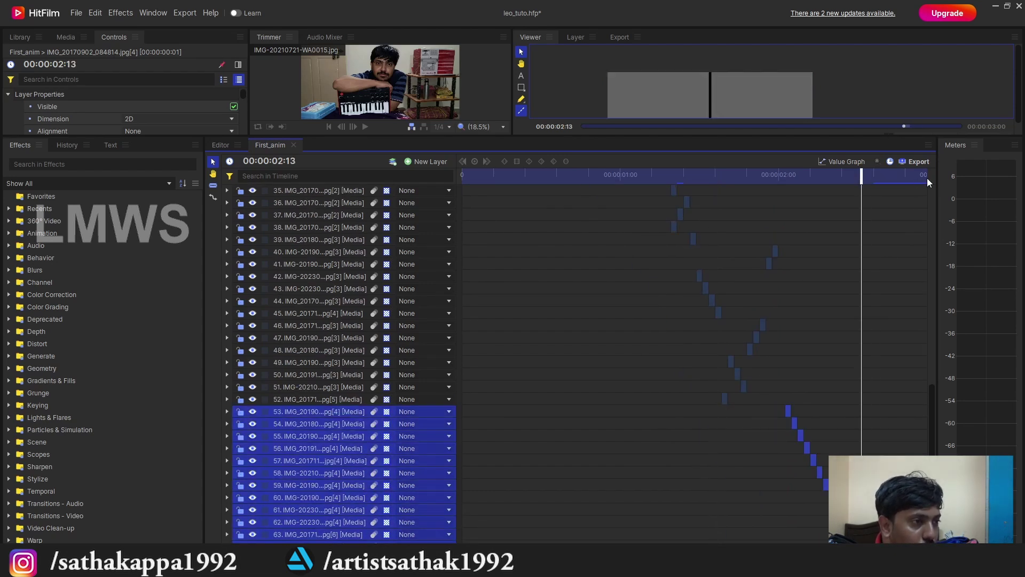
{"action": "scroll", "coordinate": [692, 353], "scroll_direction": "right", "scroll_amount": 2}
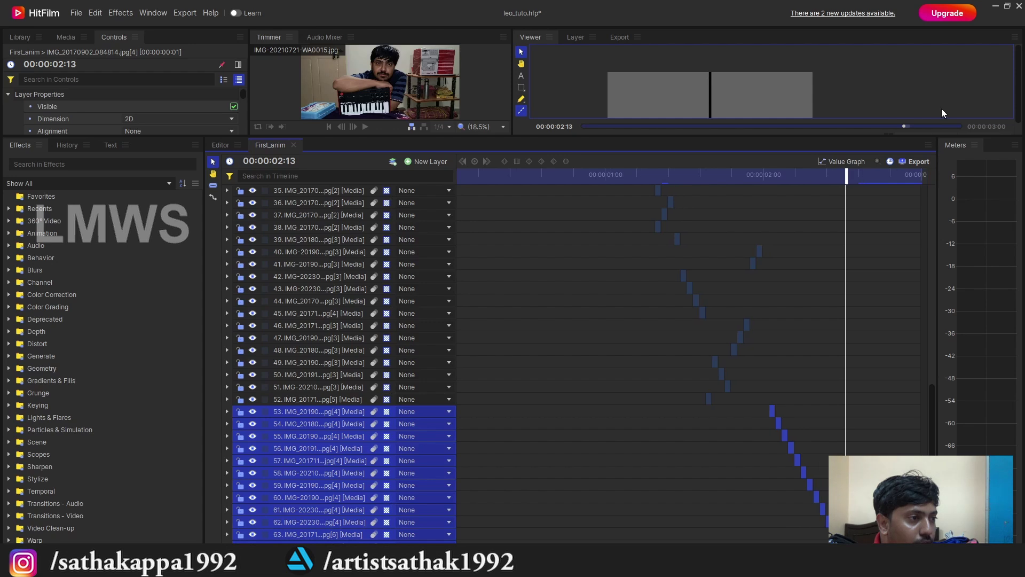
{"action": "mouse_move", "coordinate": [919, 179]}
{"action": "left_mouse_down"}
{"action": "mouse_move", "coordinate": [769, 182]}
{"action": "mouse_move", "coordinate": [849, 204]}
{"action": "left_mouse_up"}
{"action": "left_click", "coordinate": [392, 162]}
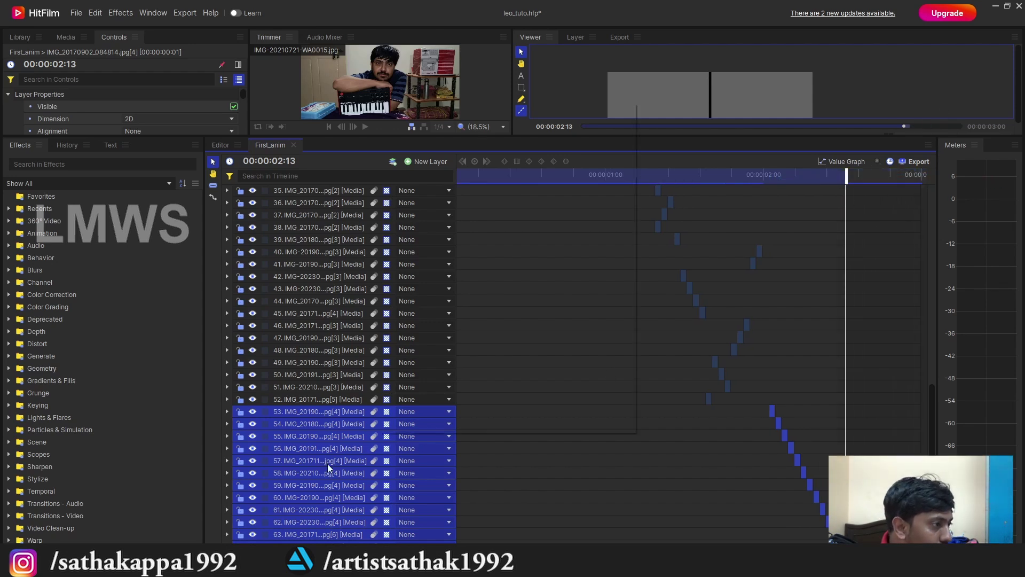
{"action": "left_click_drag", "start_coordinate": [494, 117], "coordinate": [551, 118]}
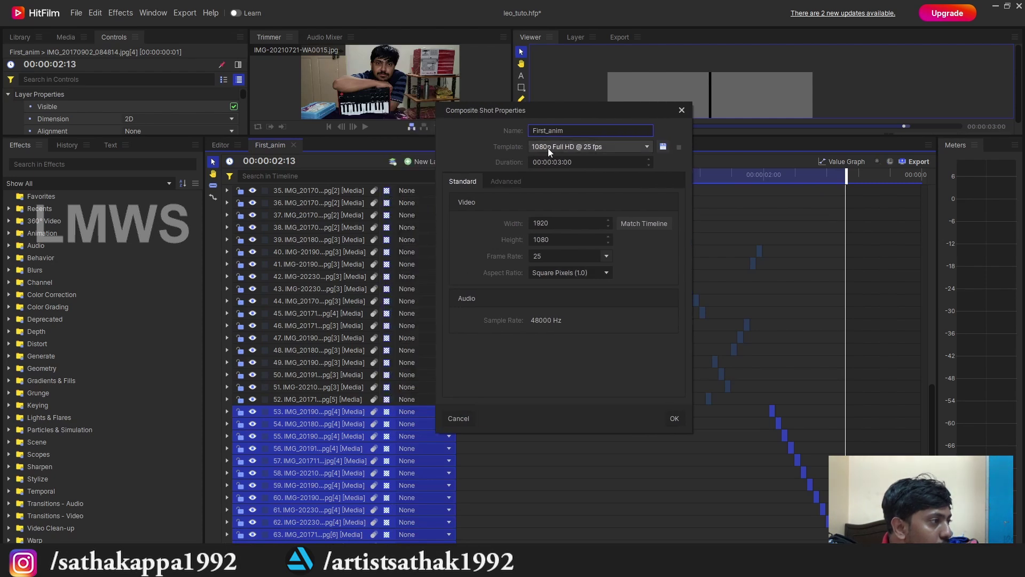
{"action": "left_click", "coordinate": [562, 165]}
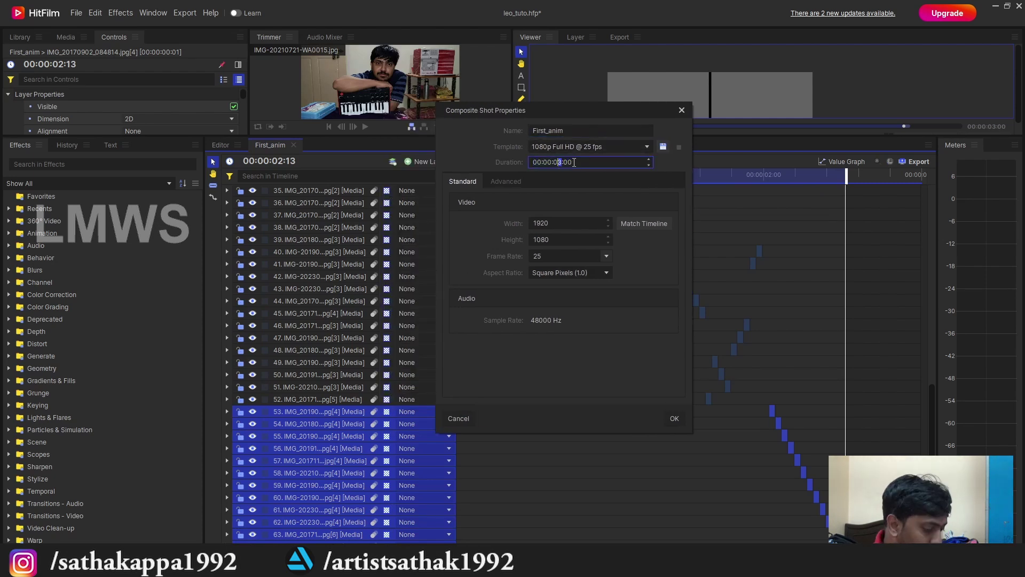
{"action": "key", "text": "BackSpace"}
{"action": "key", "text": "BackSpace"}
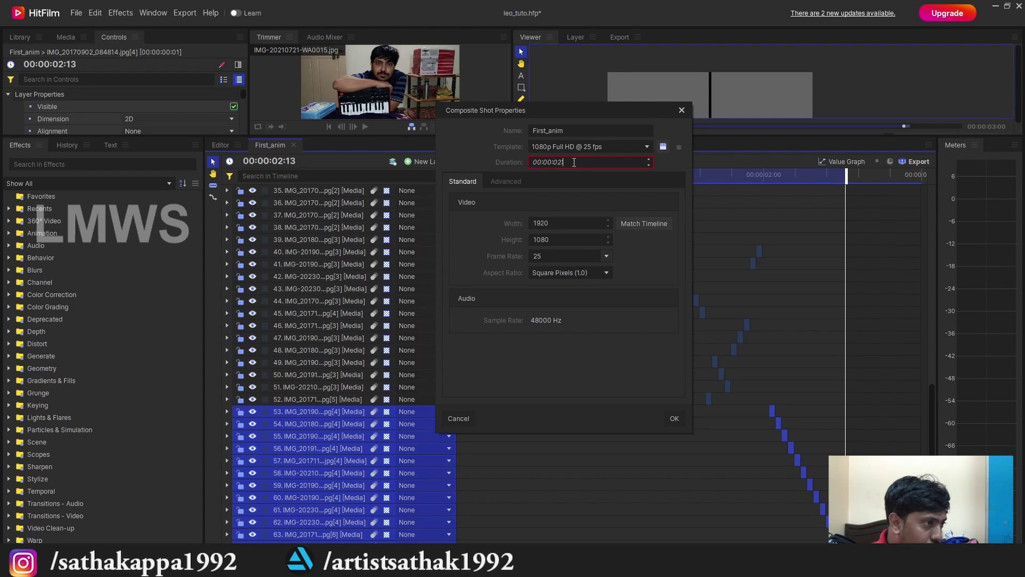
{"action": "key", "text": "Return"}
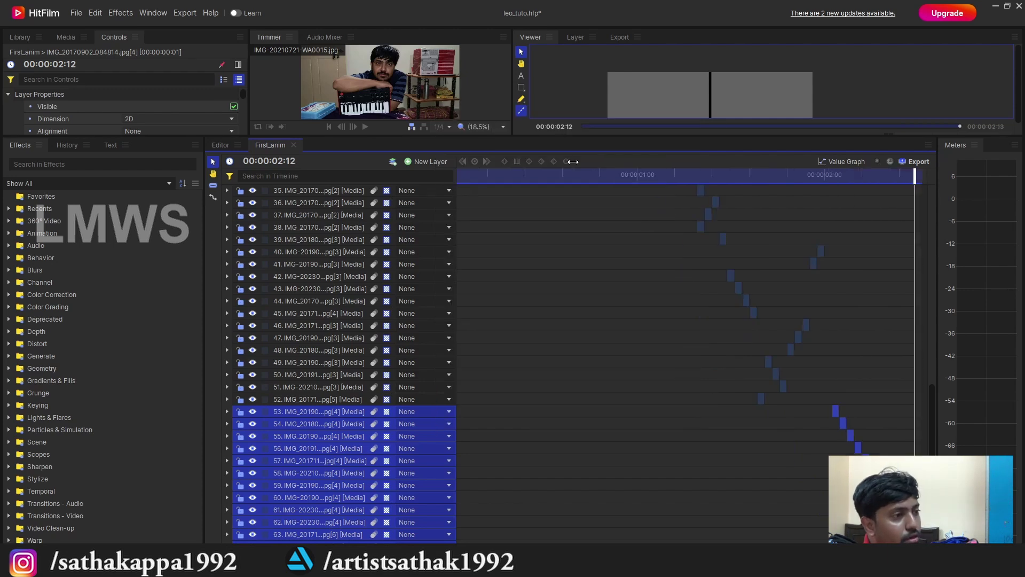
Step: Enlarge the viewer area and hide the New Project.jpg grid layer in the First_anim composite shot
{"action": "scroll", "coordinate": [751, 278], "scroll_direction": "up", "scroll_amount": 5}
{"action": "scroll", "coordinate": [753, 283], "scroll_direction": "up", "scroll_amount": 5}
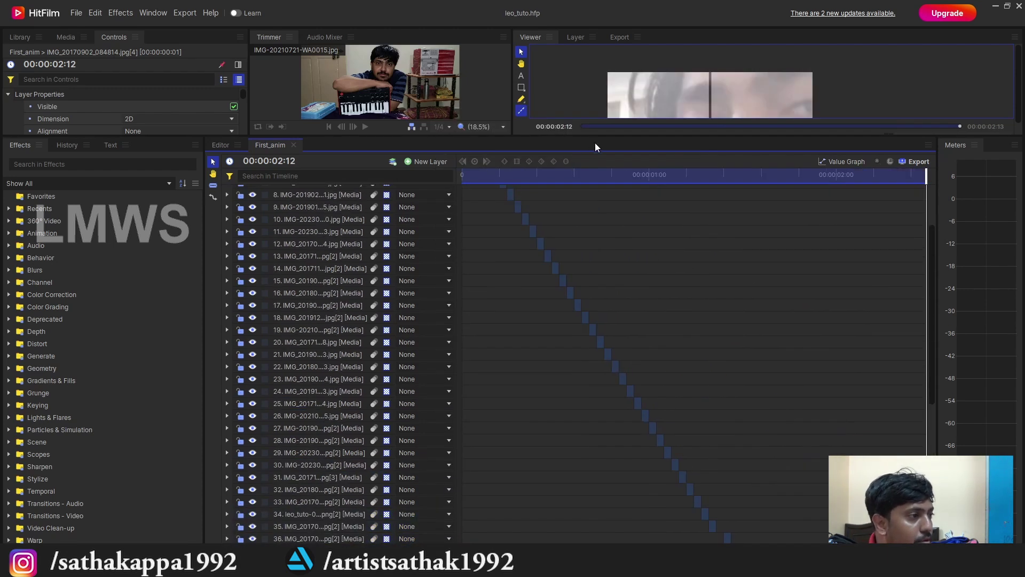
{"action": "left_click_drag", "start_coordinate": [608, 136], "coordinate": [614, 306]}
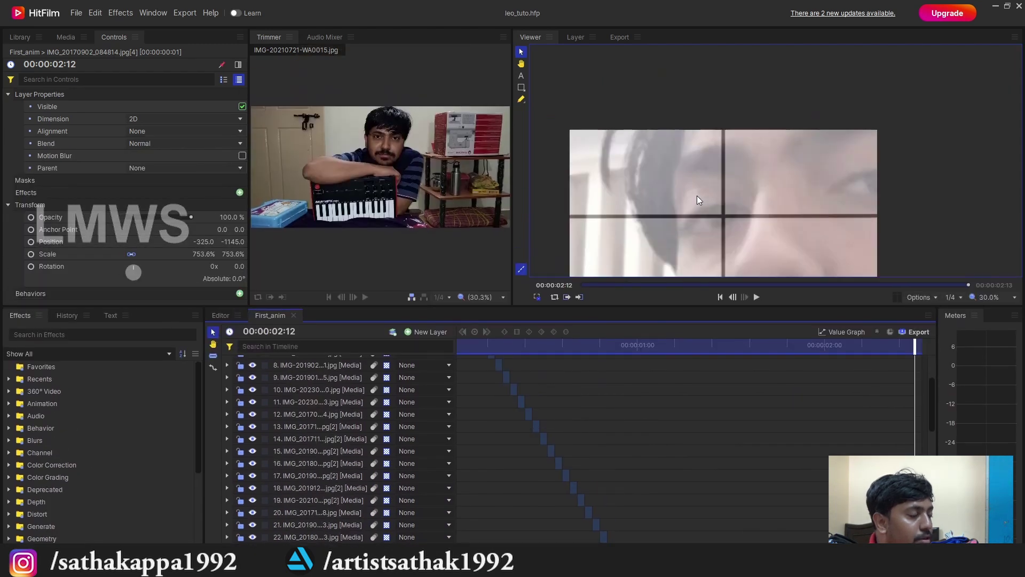
{"action": "left_click", "coordinate": [239, 361]}
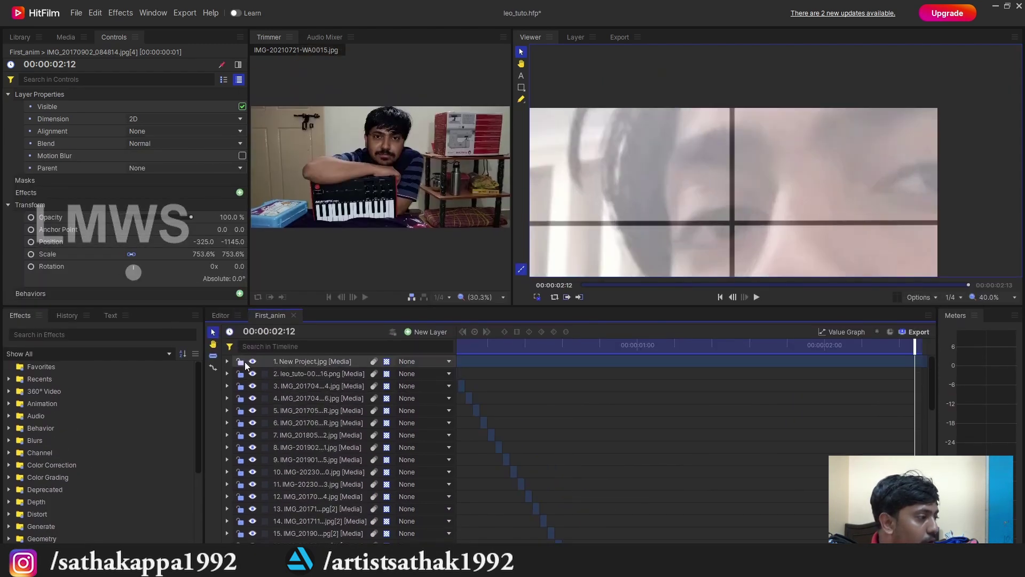
{"action": "left_click", "coordinate": [248, 362]}
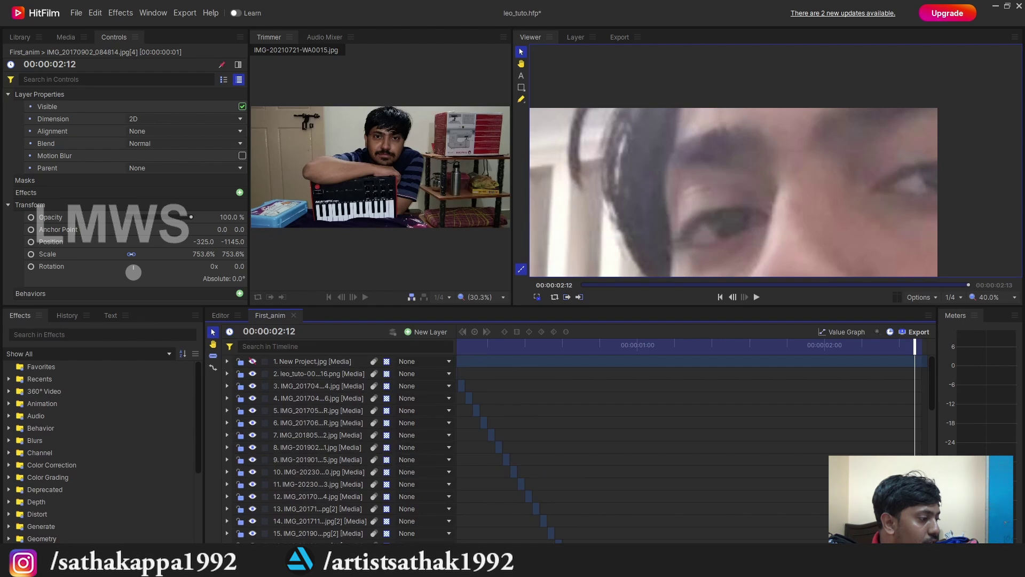
Step: Play the photo animation from its first frame to check the eye alignment
{"action": "key", "text": "minus"}
{"action": "key", "text": "Home"}
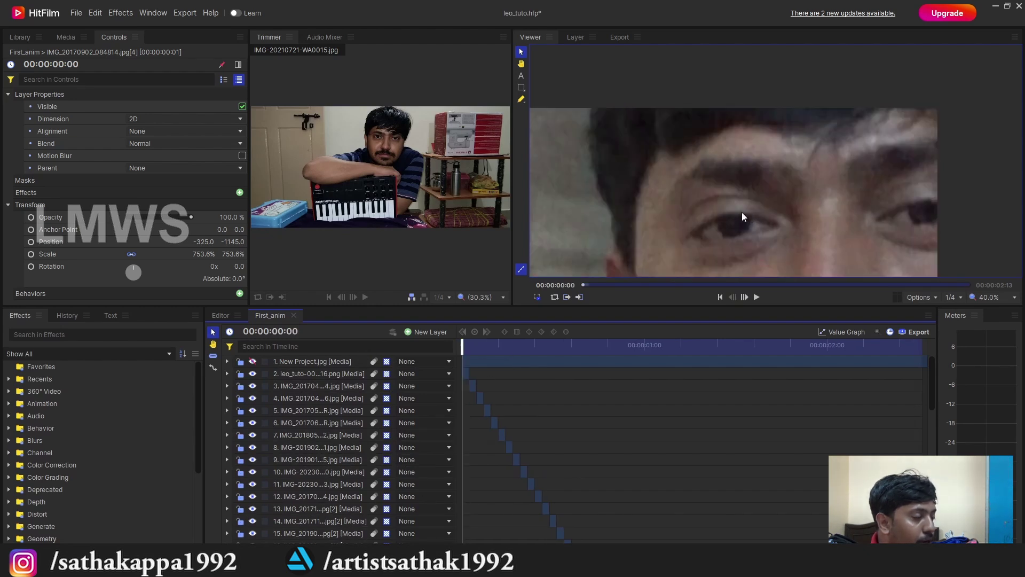
{"action": "key", "text": "space"}
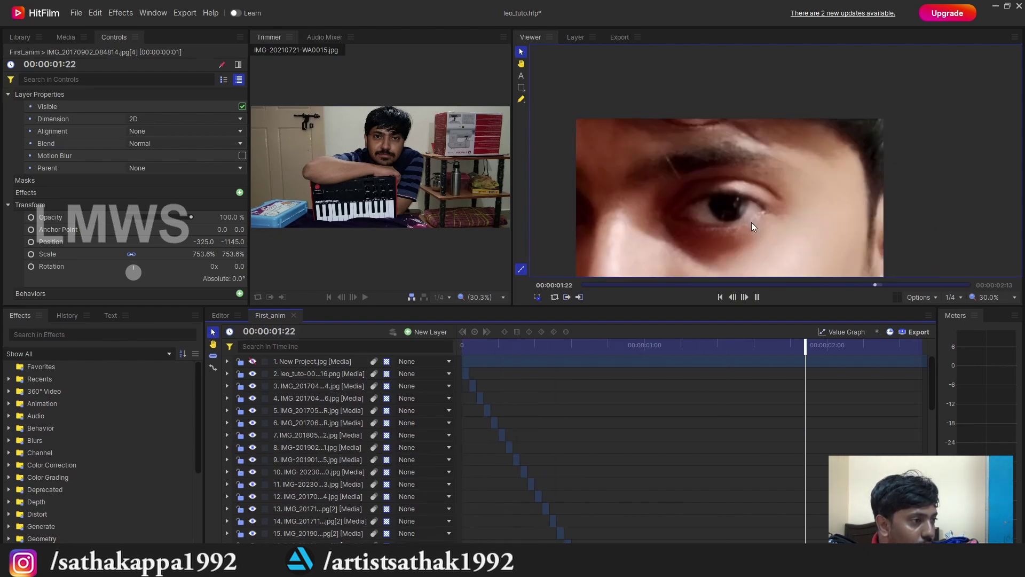
{"action": "key", "text": "space"}
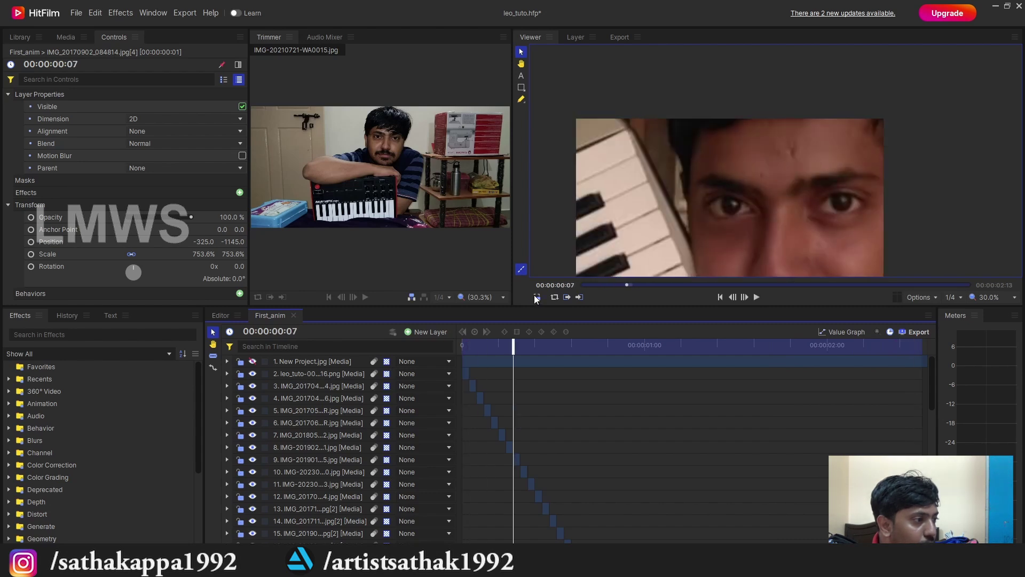
Step: Turn on looped playback, preview the photo animation, and save the project
{"action": "left_click", "coordinate": [537, 299]}
{"action": "key", "text": "Escape"}
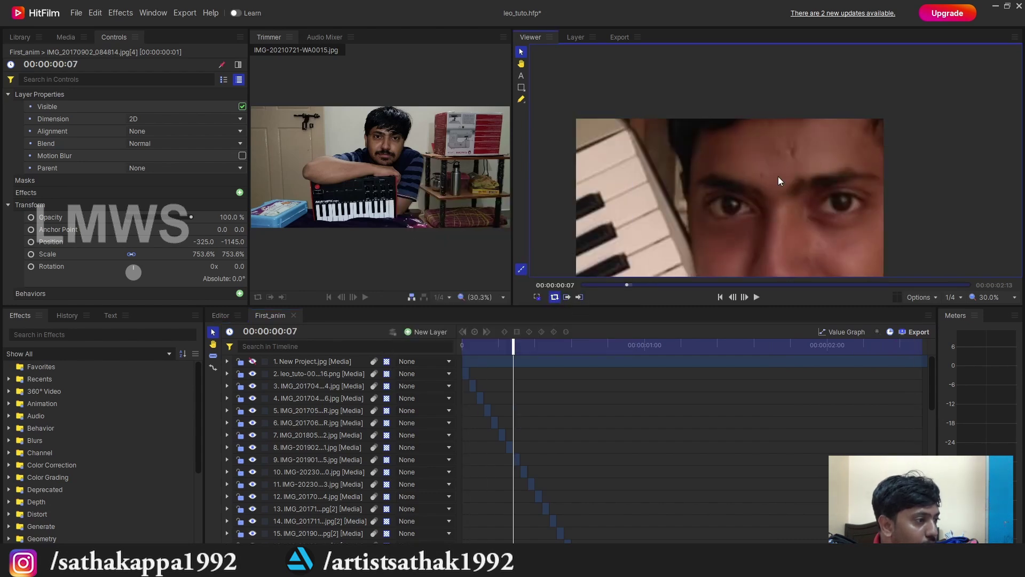
{"action": "key", "text": "space"}
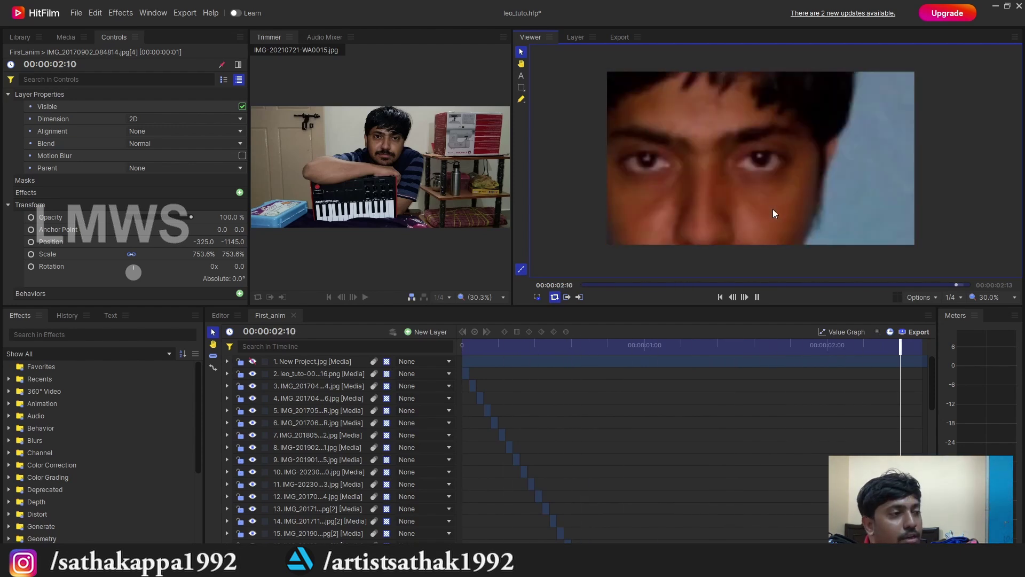
{"action": "key", "text": "space"}
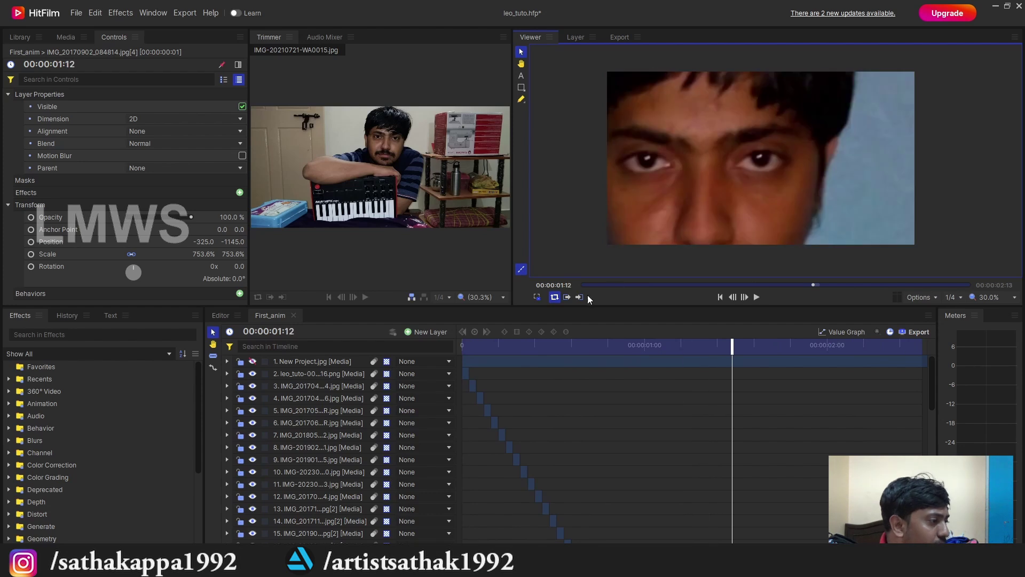
{"action": "key", "text": "ctrl+s"}
Step: Close the First_anim timeline and delete the 00014.MTS clip from the editor timeline
{"action": "scroll", "coordinate": [628, 421], "scroll_direction": "down", "scroll_amount": 2}
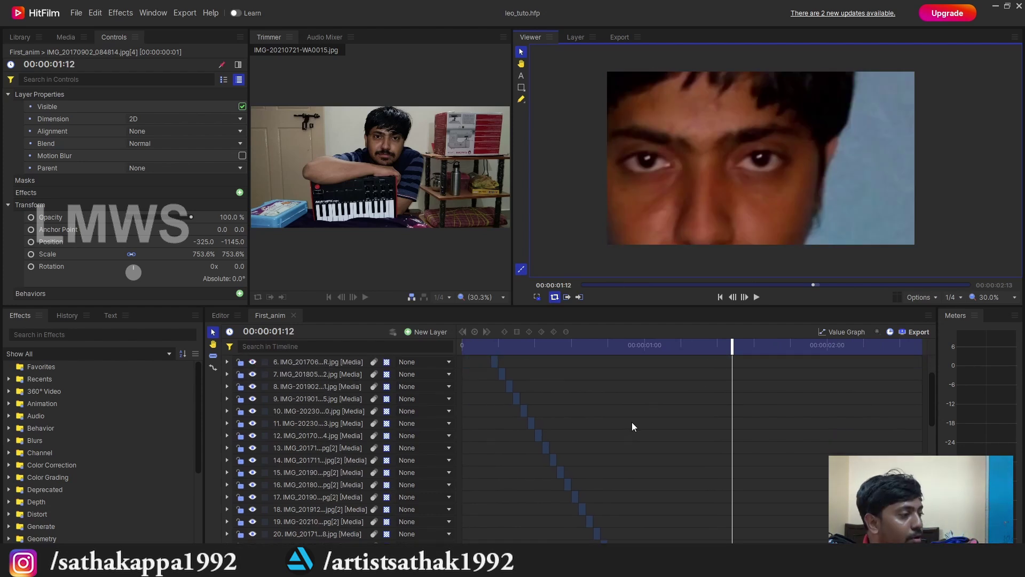
{"action": "left_click", "coordinate": [294, 315]}
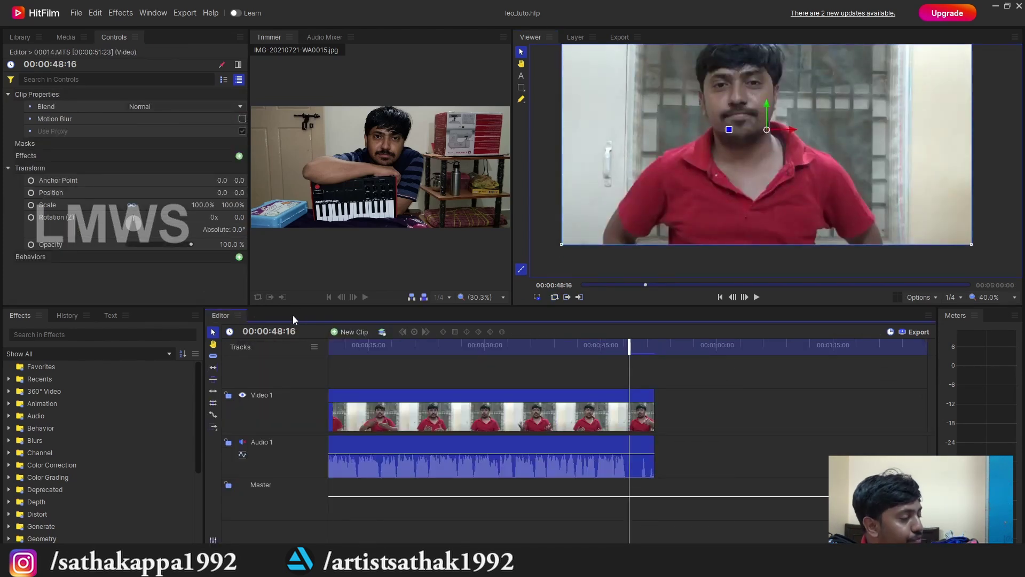
{"action": "key", "text": "Delete"}
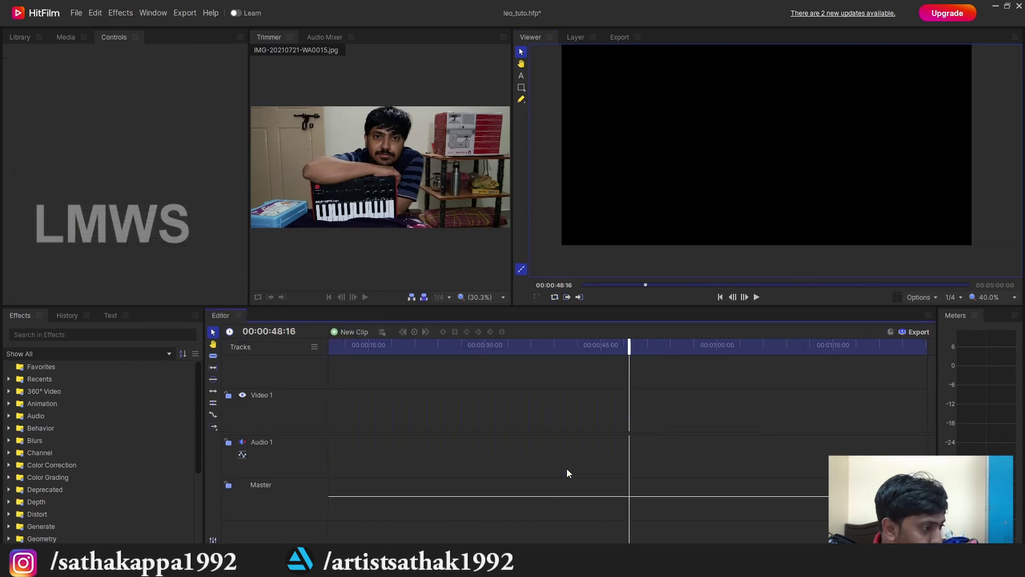
Step: Collapse the Photos folder in the project media and reopen the First_anim composite shot from the comp folder
{"action": "left_click", "coordinate": [65, 38]}
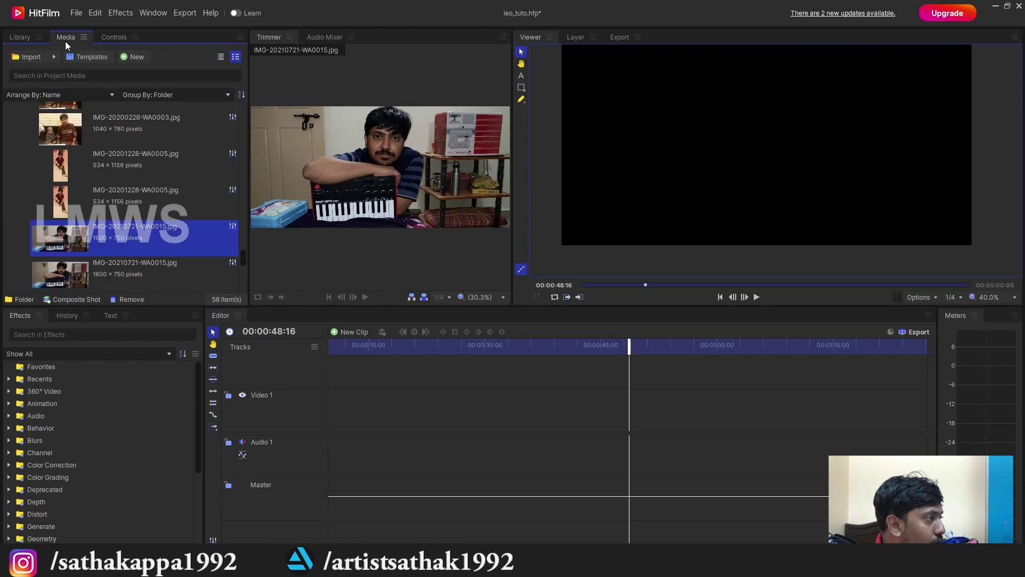
{"action": "scroll", "coordinate": [97, 172], "scroll_direction": "down", "scroll_amount": 5}
{"action": "scroll", "coordinate": [114, 178], "scroll_direction": "up", "scroll_amount": 10}
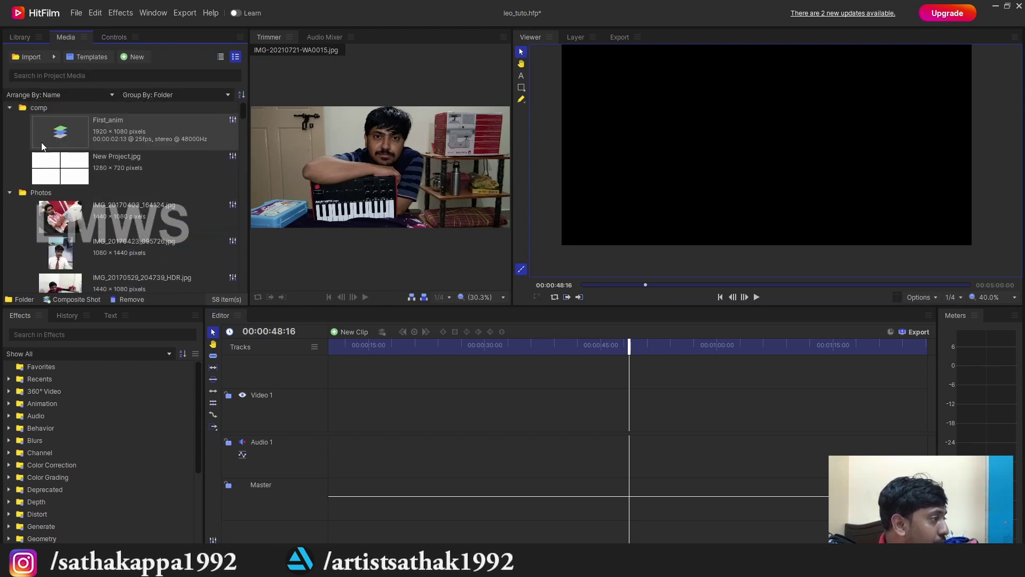
{"action": "left_click", "coordinate": [10, 193]}
{"action": "left_click", "coordinate": [10, 109]}
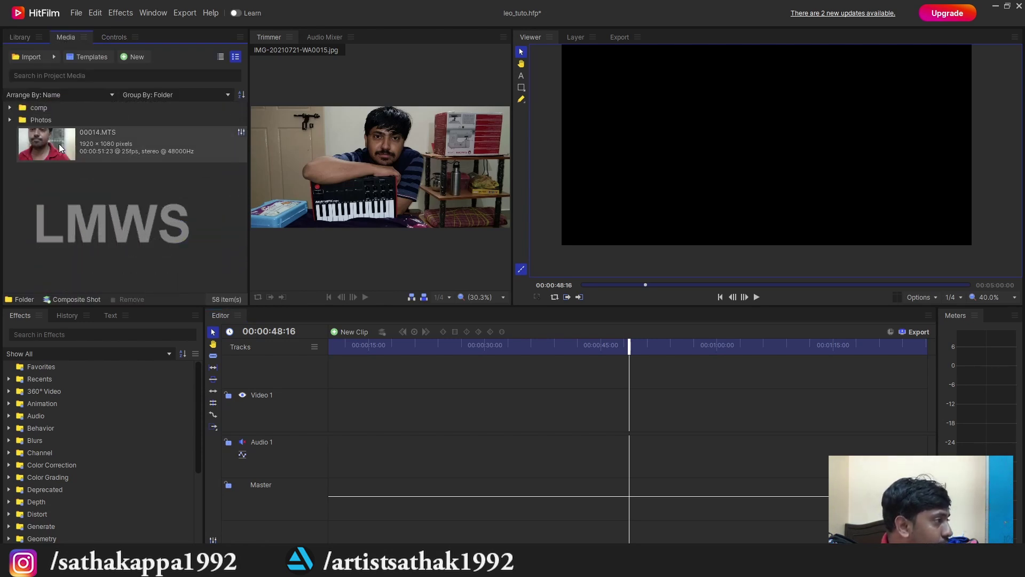
{"action": "left_click", "coordinate": [10, 107]}
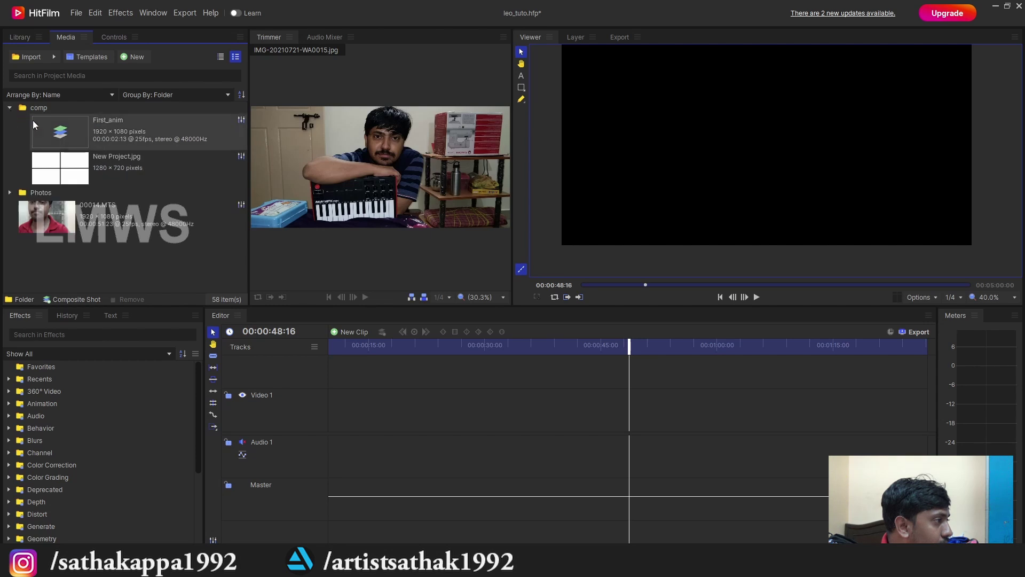
{"action": "double_click", "coordinate": [144, 140]}
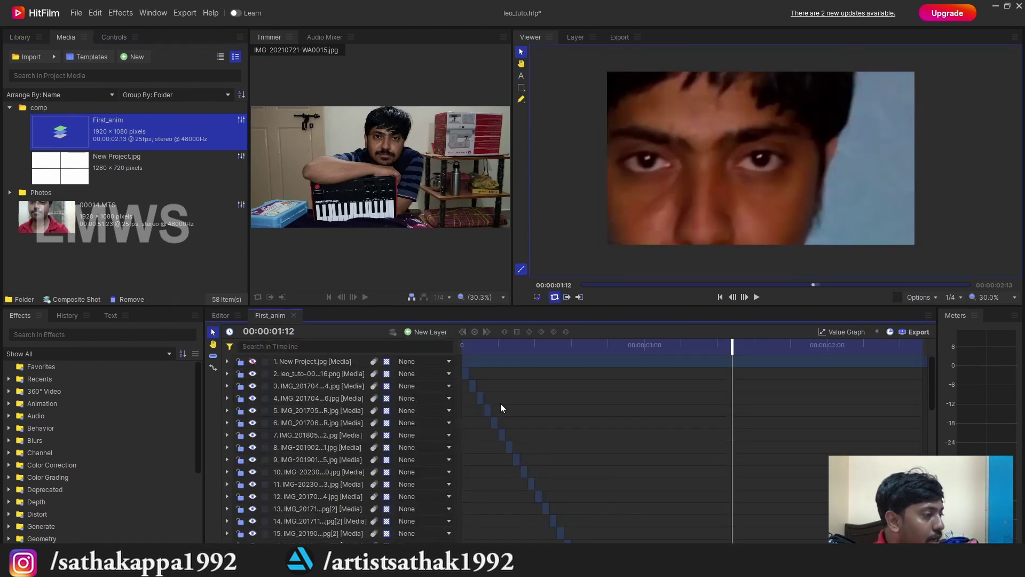
Step: Return to 00:00:00:00 in First_anim and add a new Point layer above all the photo layers
{"action": "left_click_drag", "start_coordinate": [485, 347], "coordinate": [462, 348]}
{"action": "left_click", "coordinate": [426, 331]}
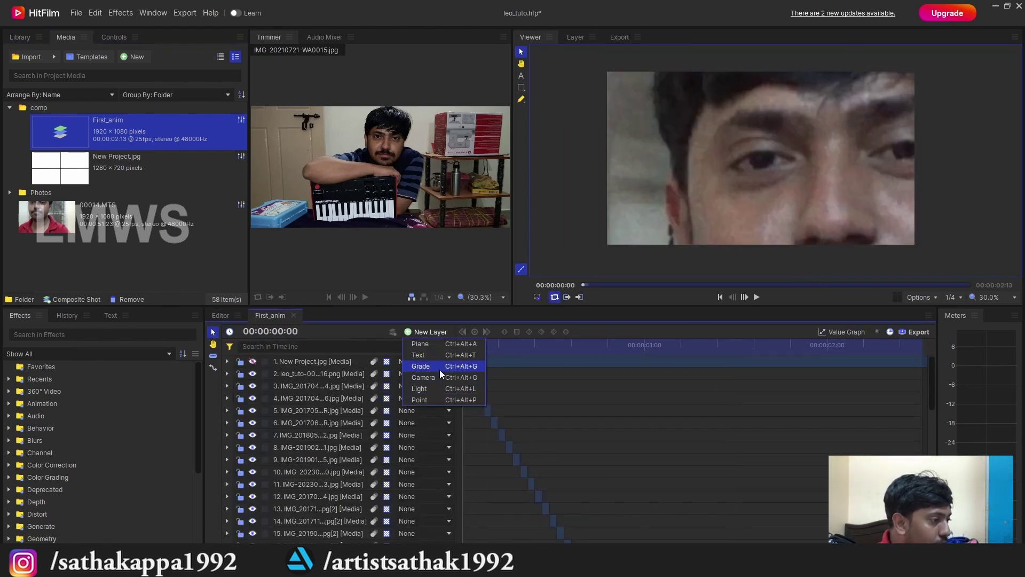
{"action": "left_click", "coordinate": [439, 402]}
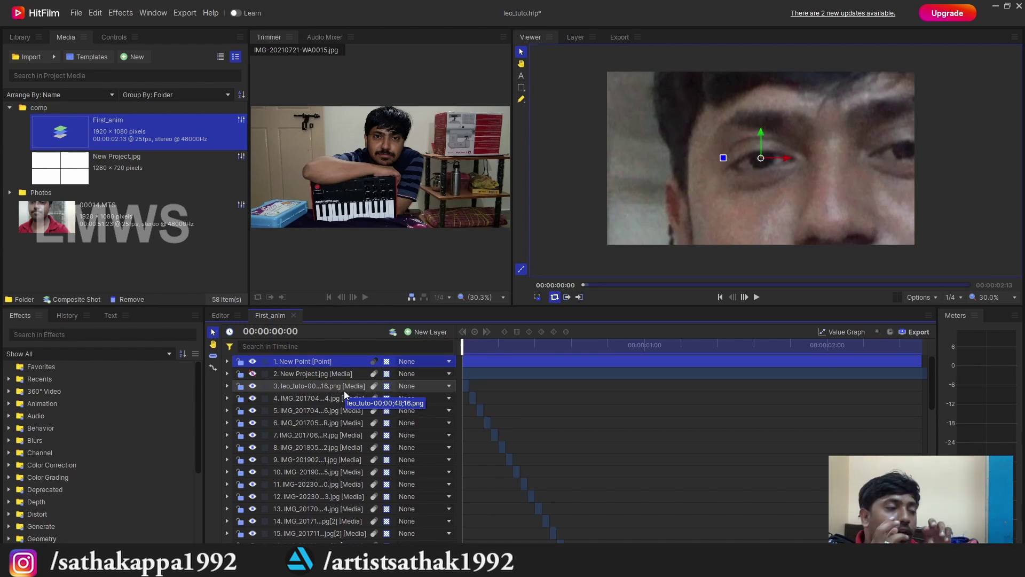
Step: Parent all the photo layers, from layer 3 down to the last, to the New Point layer
{"action": "left_click", "coordinate": [311, 383]}
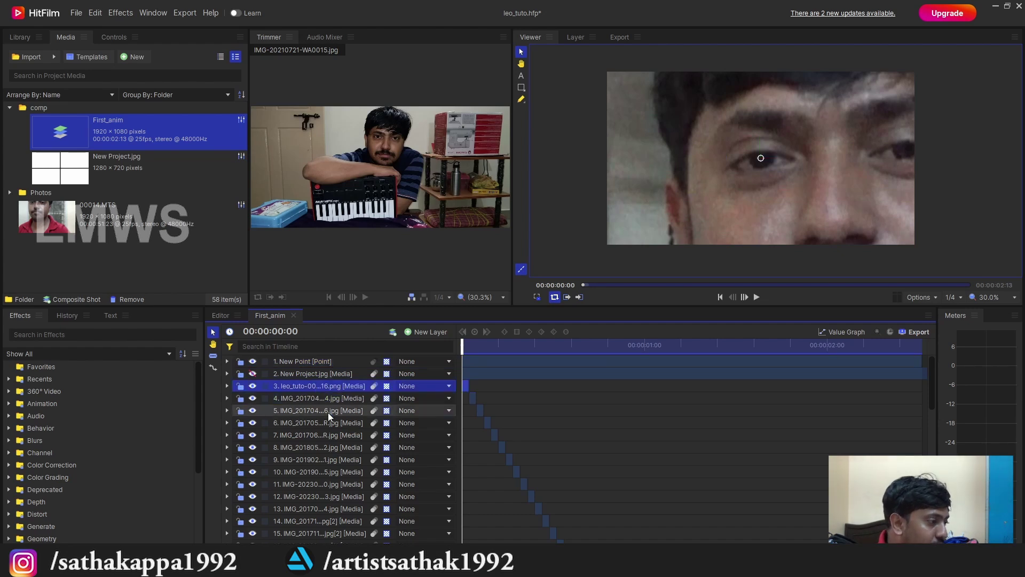
{"action": "scroll", "coordinate": [328, 412], "scroll_direction": "down", "scroll_amount": 6}
{"action": "key", "text": "ctrl+a"}
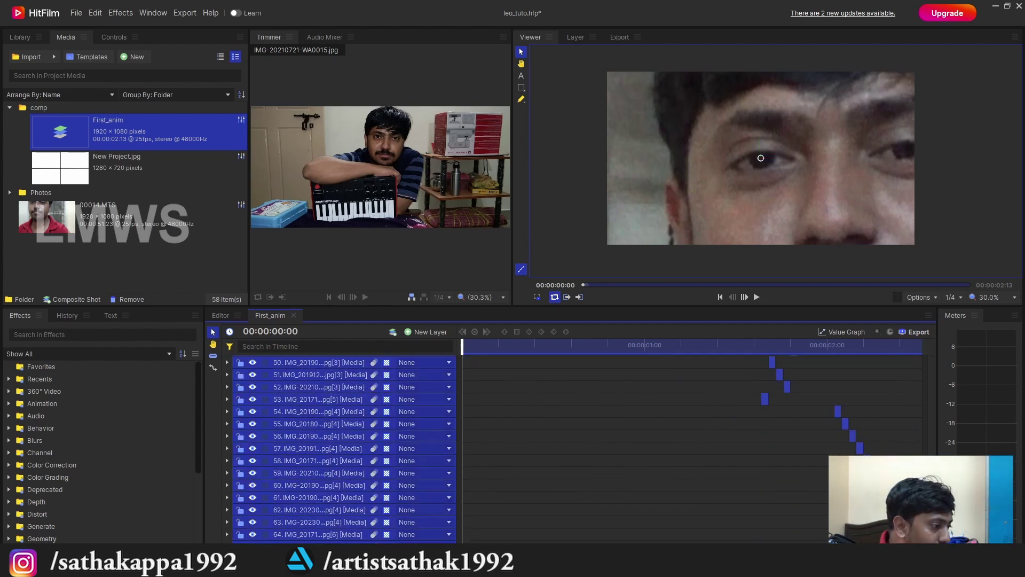
{"action": "scroll", "coordinate": [363, 510], "scroll_direction": "up", "scroll_amount": 6}
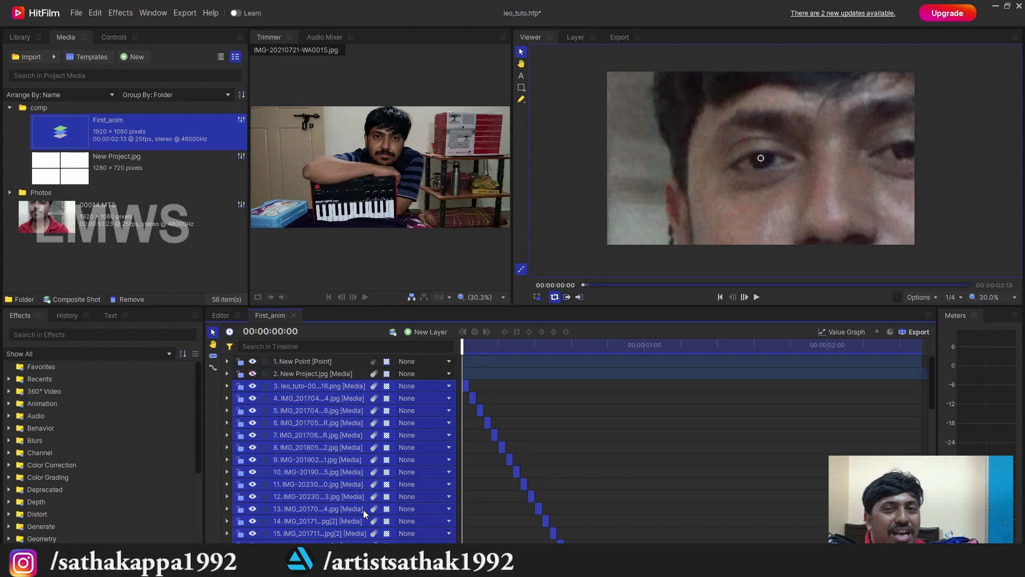
{"action": "left_click", "coordinate": [419, 386]}
{"action": "left_click", "coordinate": [447, 103]}
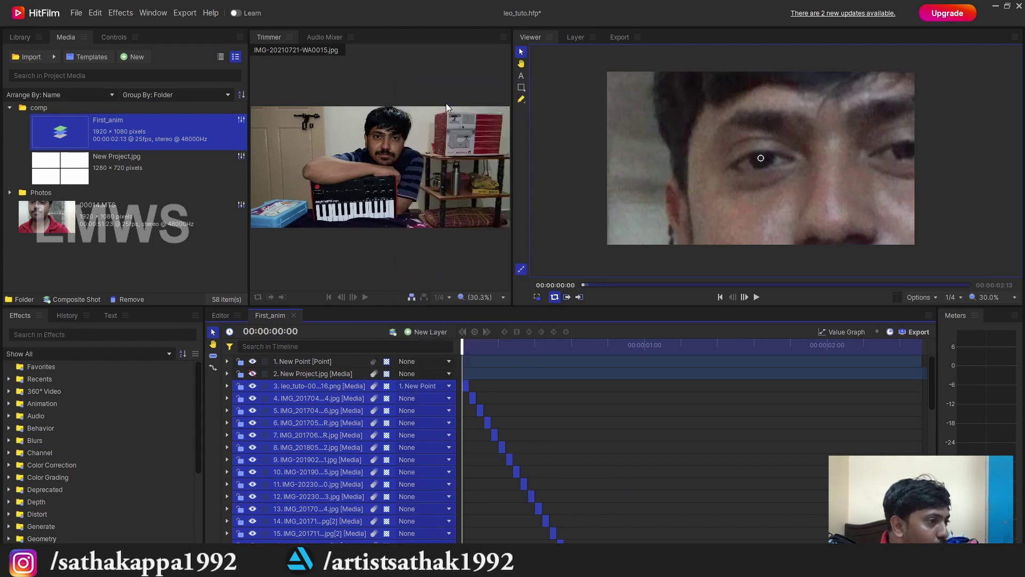
Step: Save the project and enable keyframing on the New Point layer's scale at 00:00:00:00, keeping it at 100%
{"action": "left_click", "coordinate": [302, 361]}
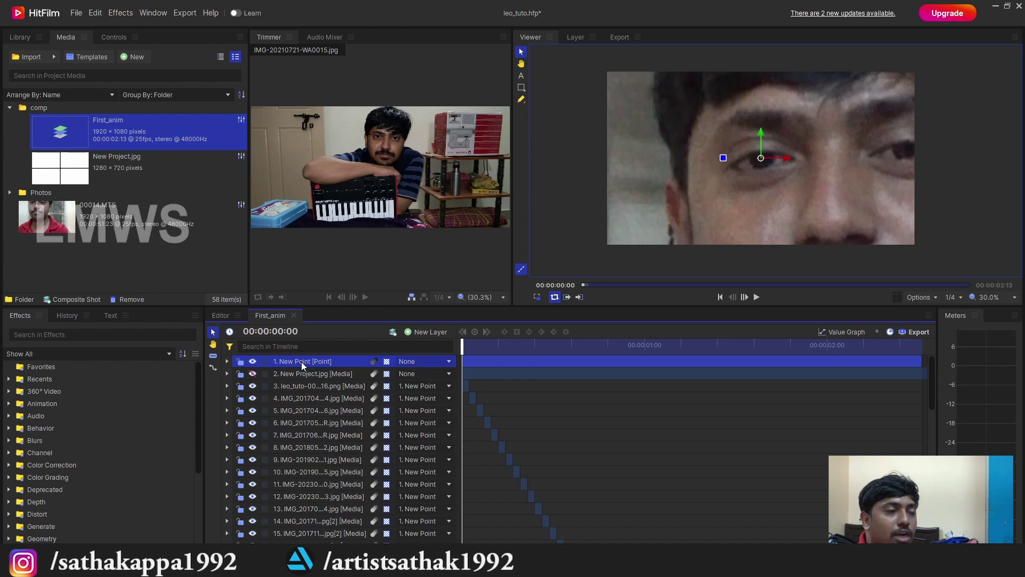
{"action": "key", "text": "ctrl+s"}
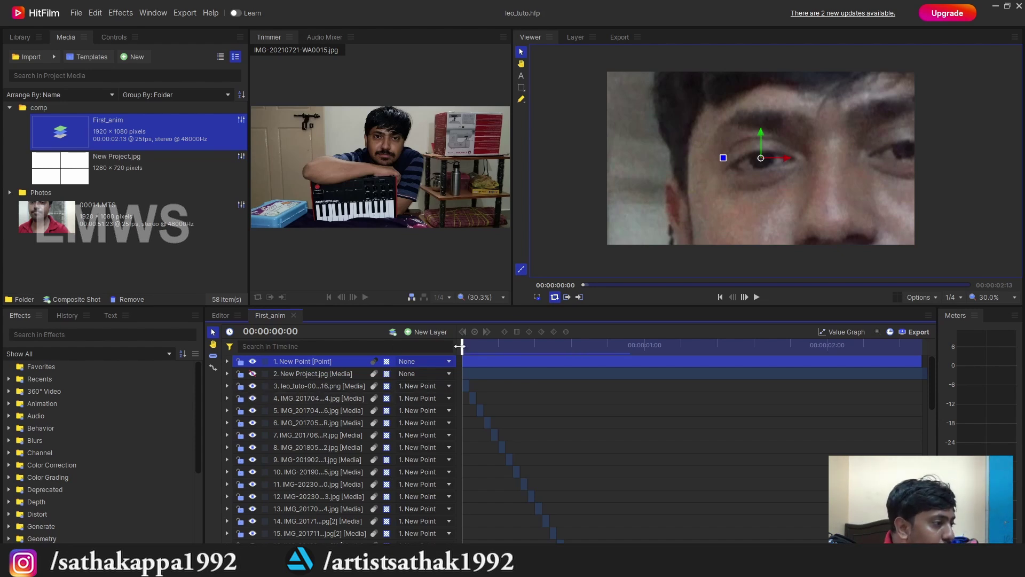
{"action": "left_click", "coordinate": [104, 37]}
{"action": "left_click", "coordinate": [31, 180]}
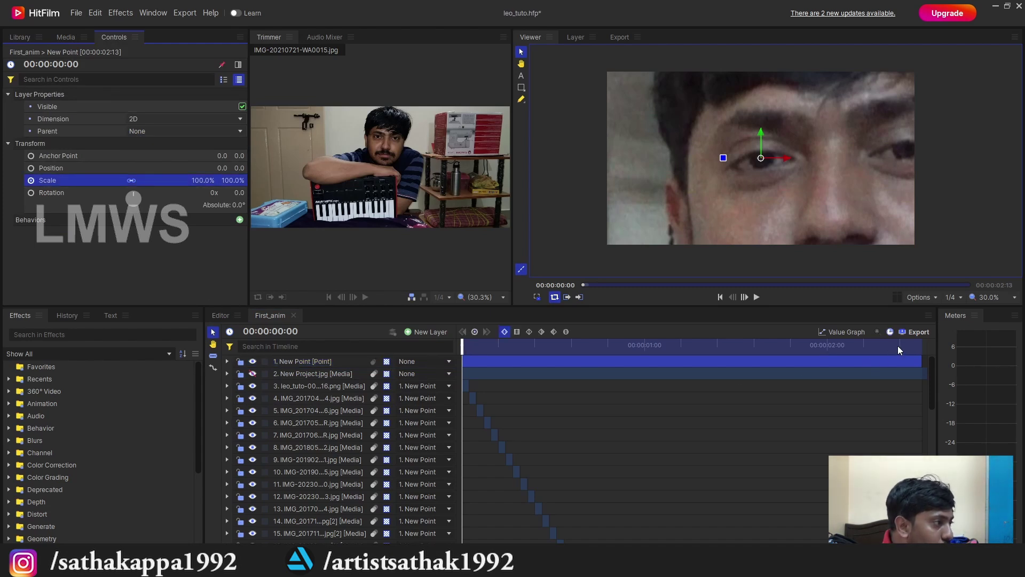
Step: Set the New Point layer's scale to 142% at 00:00:02:12 and play the animation from the start
{"action": "left_click_drag", "start_coordinate": [899, 345], "coordinate": [915, 345]}
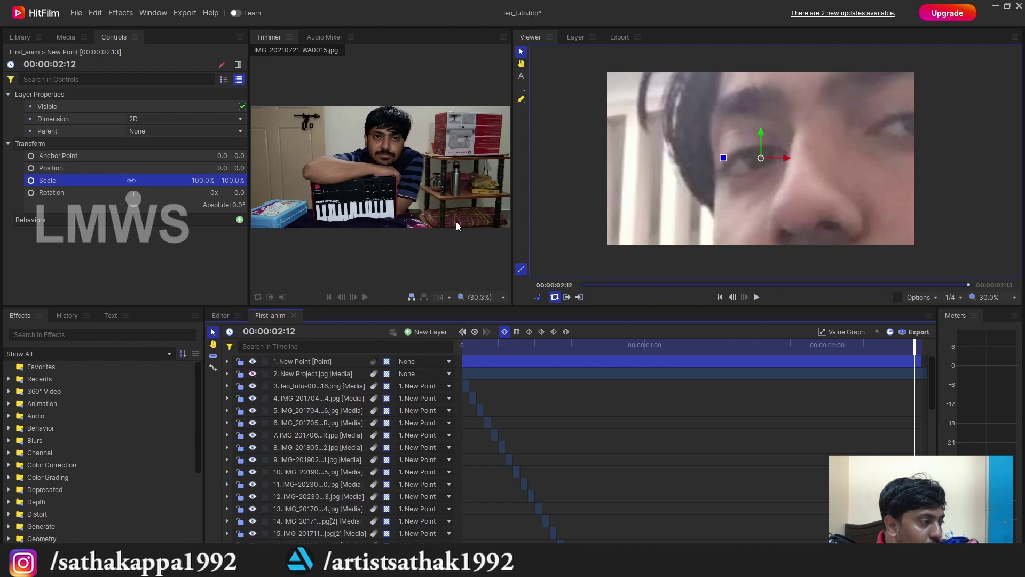
{"action": "left_click_drag", "start_coordinate": [201, 180], "coordinate": [245, 180]}
{"action": "key", "text": "Home"}
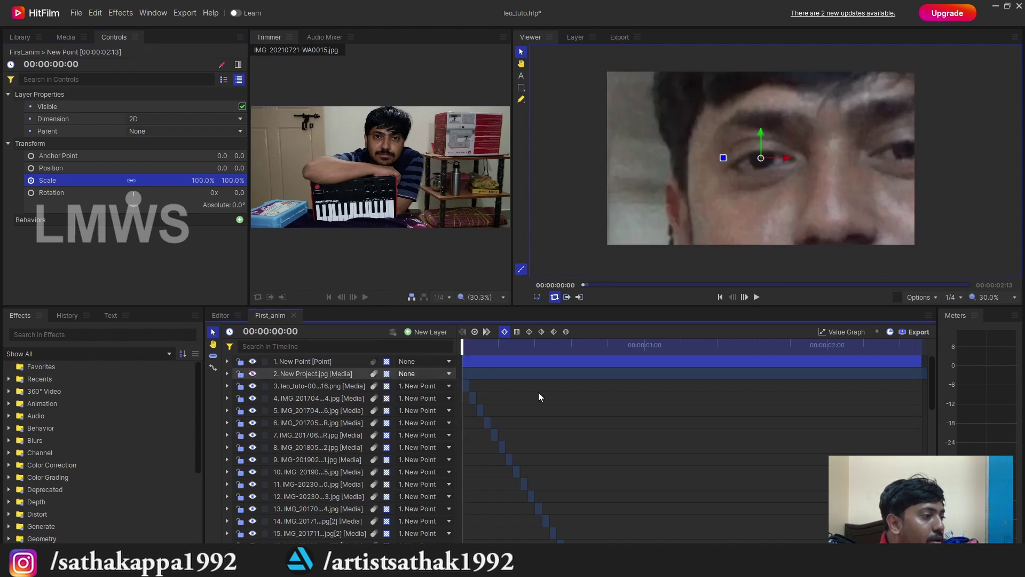
{"action": "key", "text": "space"}
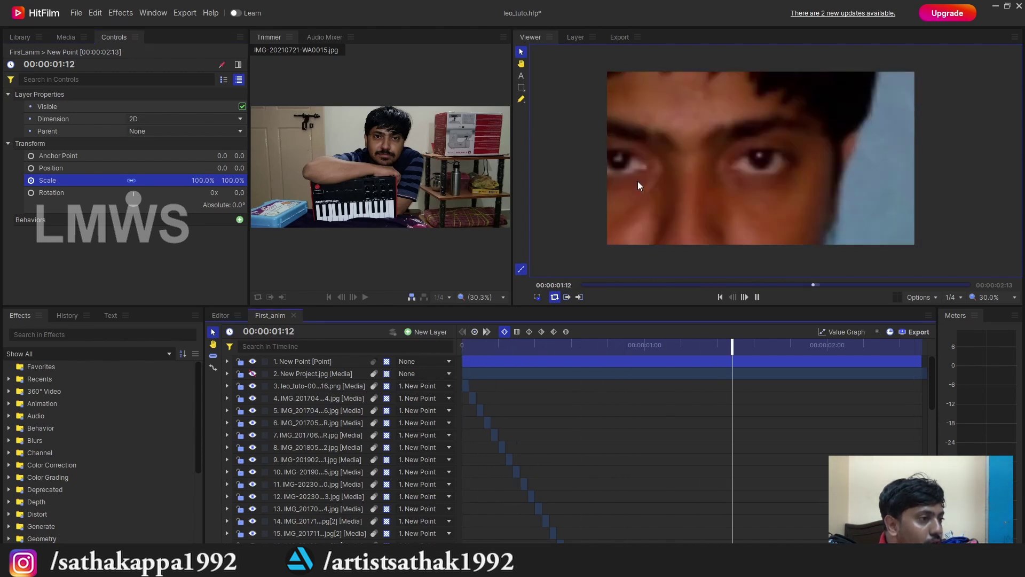
{"action": "key", "text": "space"}
Step: Expand the New Point layer's transform properties and set its scale at 00:00:02:12 to 266%
{"action": "left_click", "coordinate": [911, 351]}
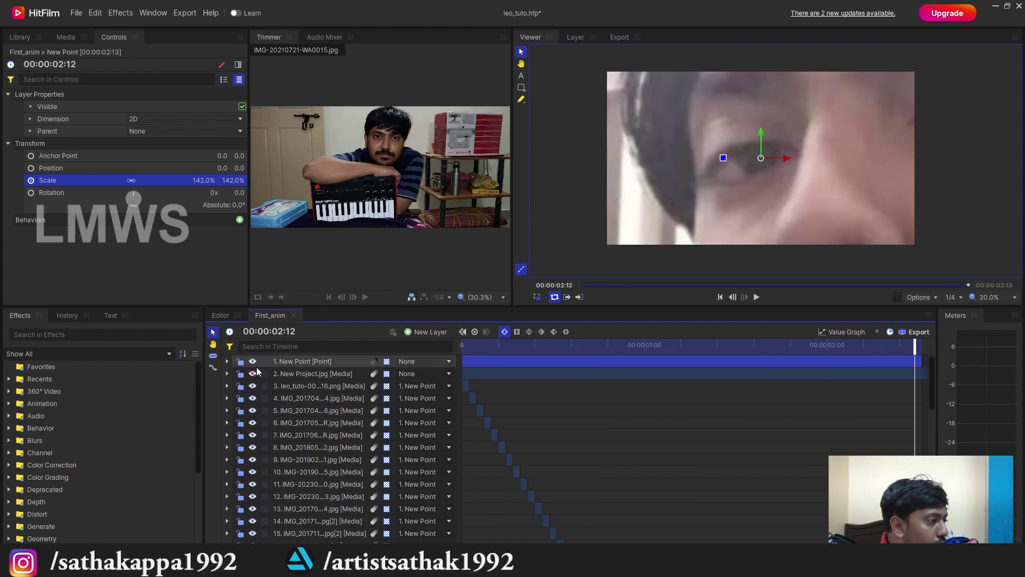
{"action": "left_click", "coordinate": [227, 361]}
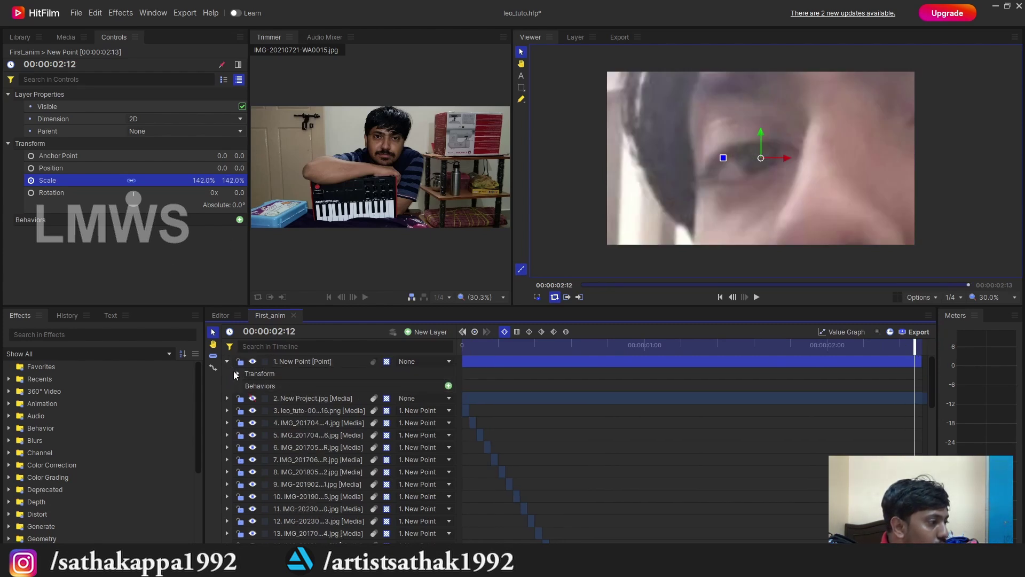
{"action": "left_click", "coordinate": [238, 374]}
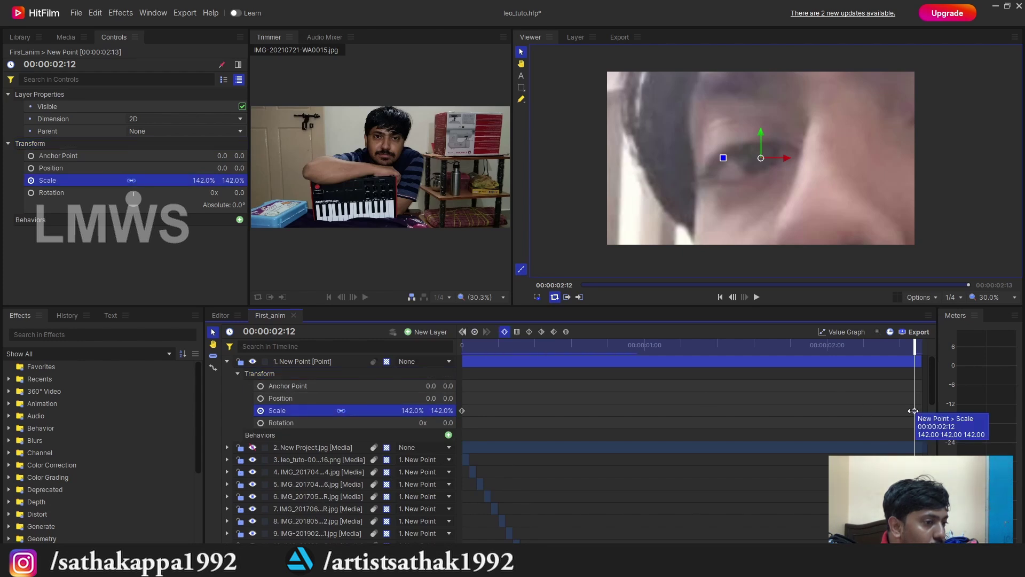
{"action": "left_click_drag", "start_coordinate": [206, 180], "coordinate": [237, 180]}
Step: Play the scale animation from the start of First_anim and save the project
{"action": "left_click_drag", "start_coordinate": [481, 346], "coordinate": [460, 347]}
{"action": "key", "text": "space"}
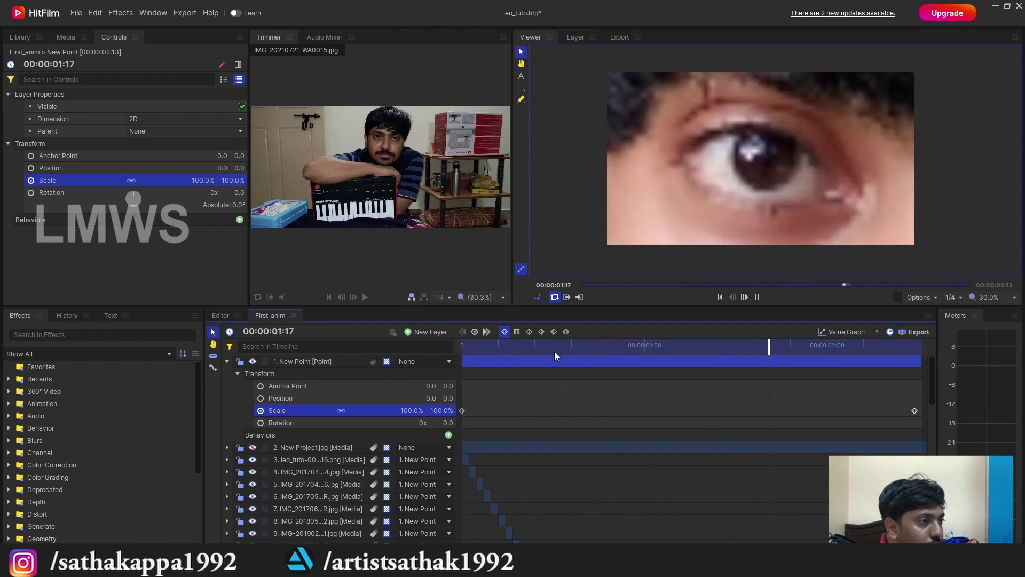
{"action": "left_click", "coordinate": [334, 361]}
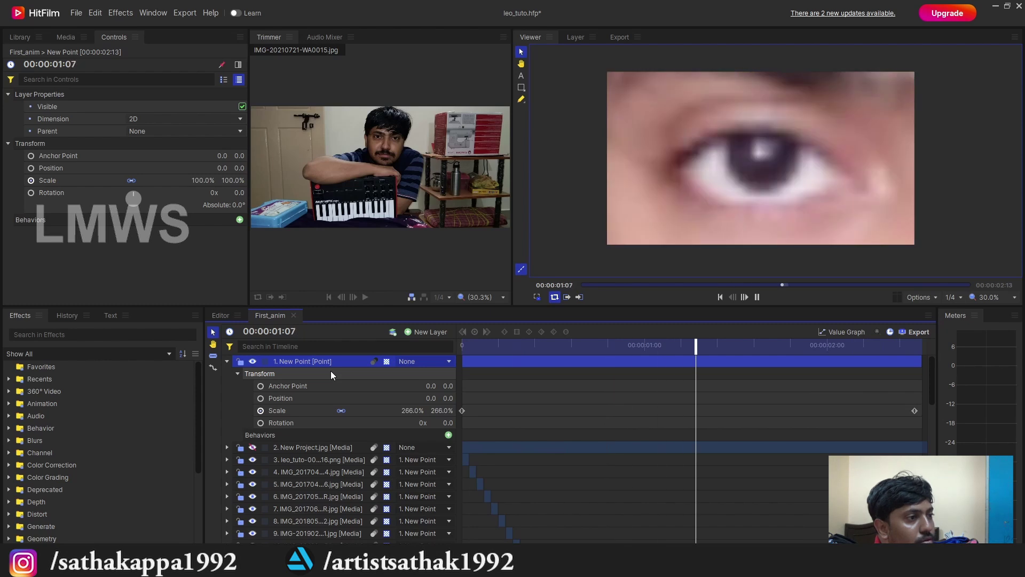
{"action": "key", "text": "space"}
{"action": "key", "text": "ctrl+s"}
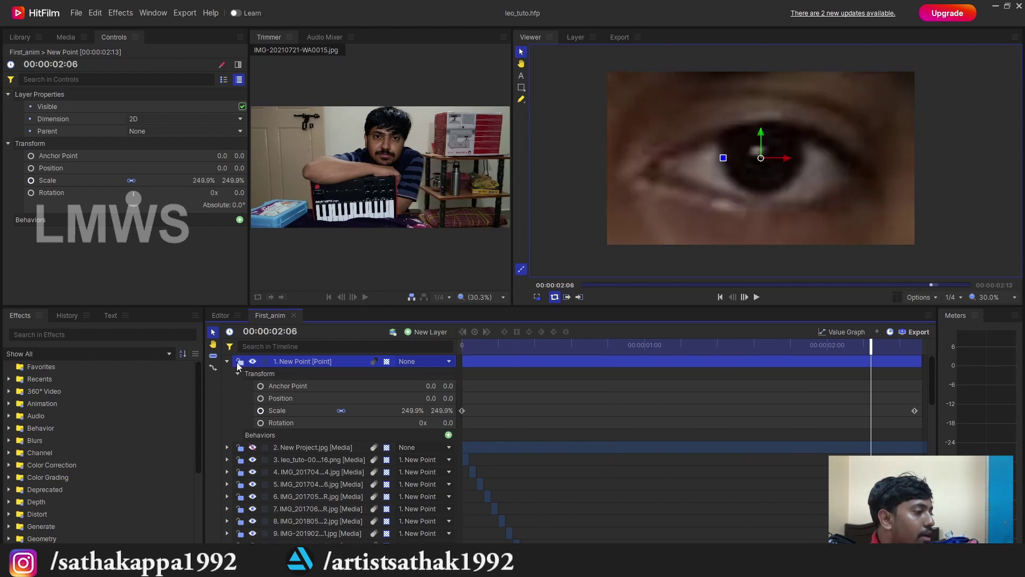
Step: Collapse the New Point layer and add a new Grade layer above it, with its properties displayed
{"action": "left_click", "coordinate": [227, 361]}
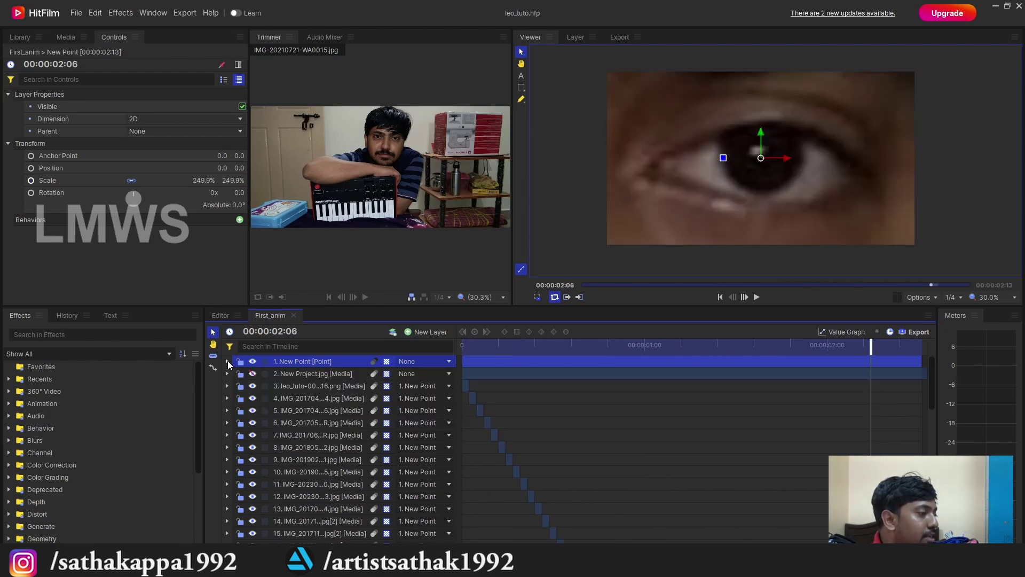
{"action": "left_click", "coordinate": [422, 332]}
{"action": "left_click", "coordinate": [428, 366]}
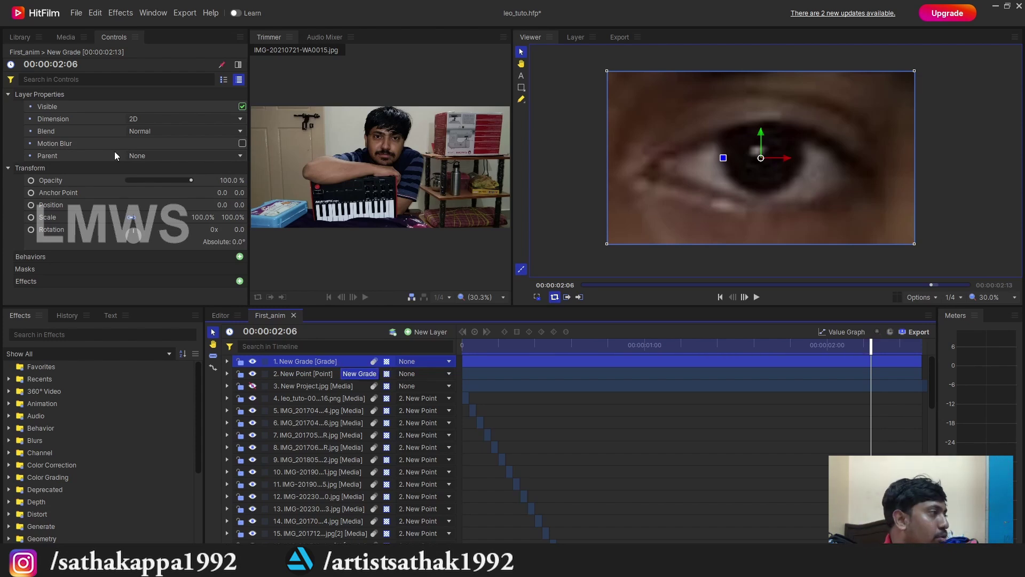
{"action": "left_click", "coordinate": [66, 36]}
{"action": "left_click", "coordinate": [20, 37]}
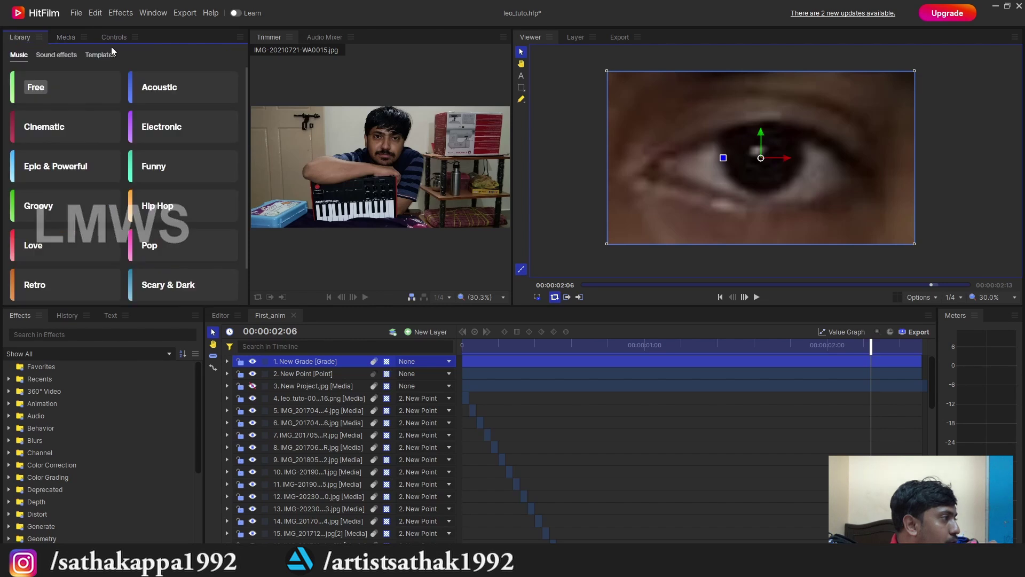
{"action": "left_click", "coordinate": [114, 37]}
Step: Find the Tint effect, apply it to the New Grade layer and move the playhead to 00:00:00:02
{"action": "left_click", "coordinate": [83, 335]}
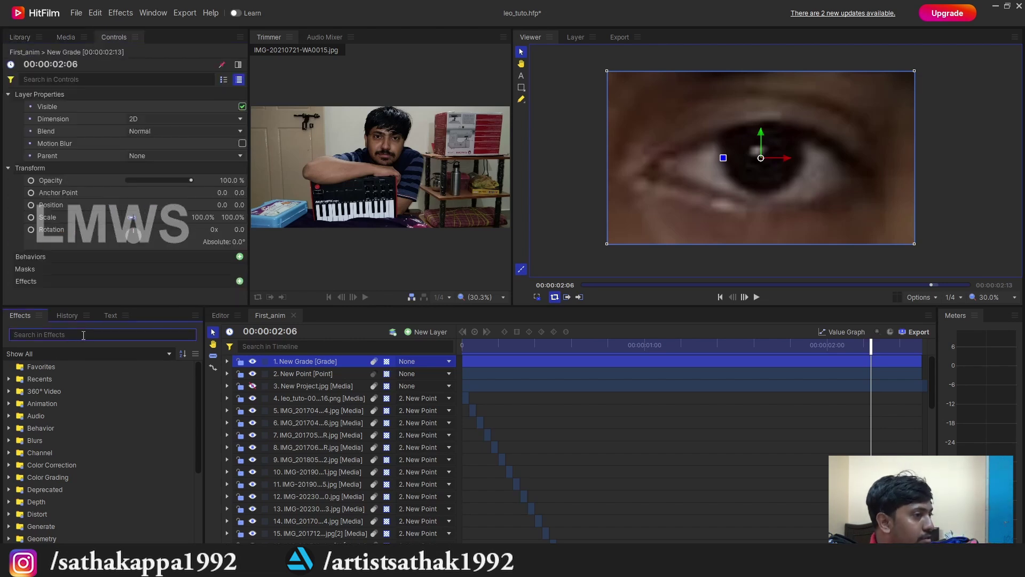
{"action": "type", "text": "tint"}
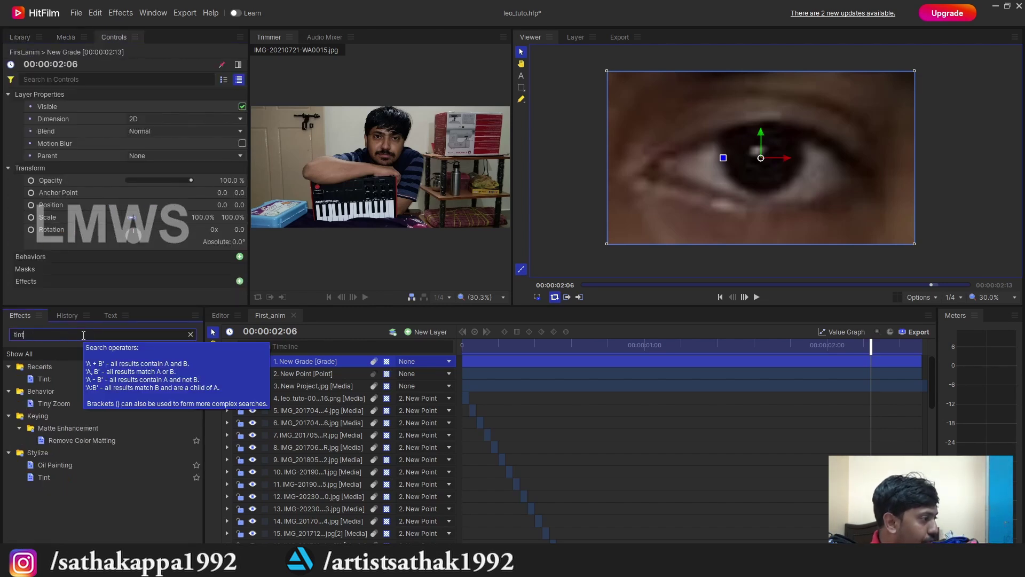
{"action": "left_click", "coordinate": [97, 381]}
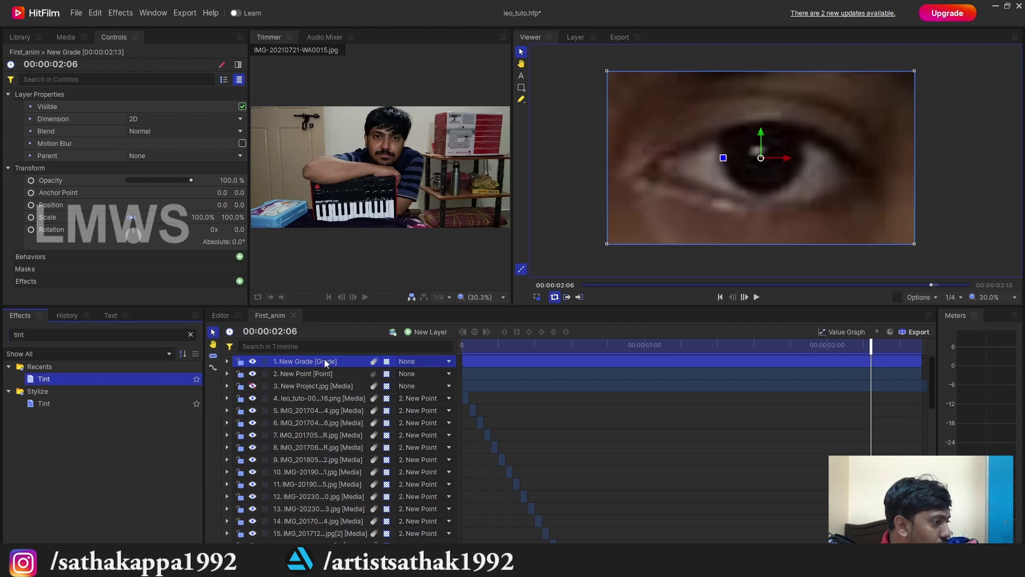
{"action": "left_click_drag", "start_coordinate": [324, 361], "coordinate": [324, 361]}
{"action": "left_click_drag", "start_coordinate": [545, 353], "coordinate": [477, 365]}
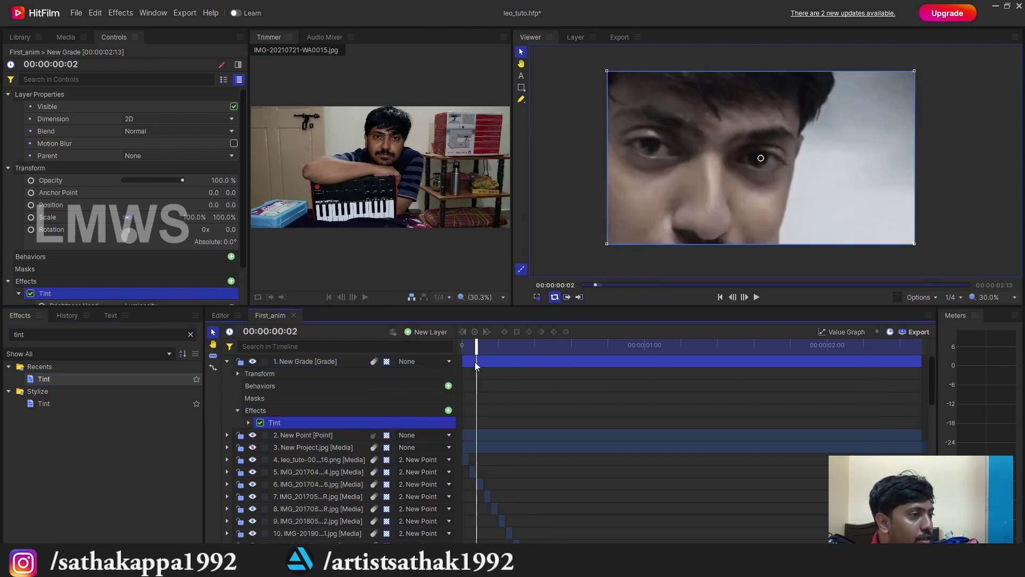
Step: Set the Tint effect's Map White To color to orange, #ff8000
{"action": "scroll", "coordinate": [107, 182], "scroll_direction": "down", "scroll_amount": 2}
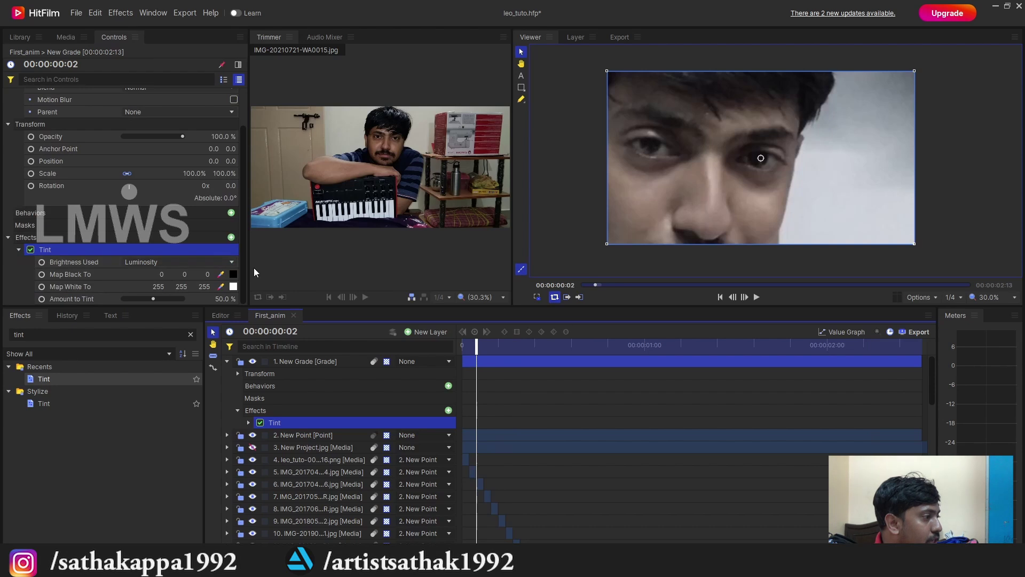
{"action": "left_click", "coordinate": [234, 287]}
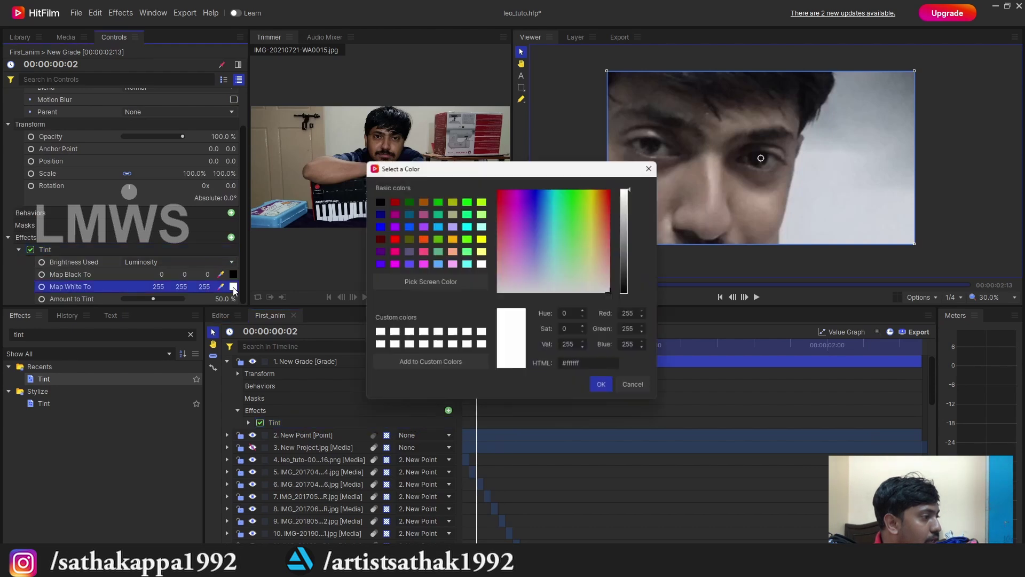
{"action": "left_click", "coordinate": [609, 188]}
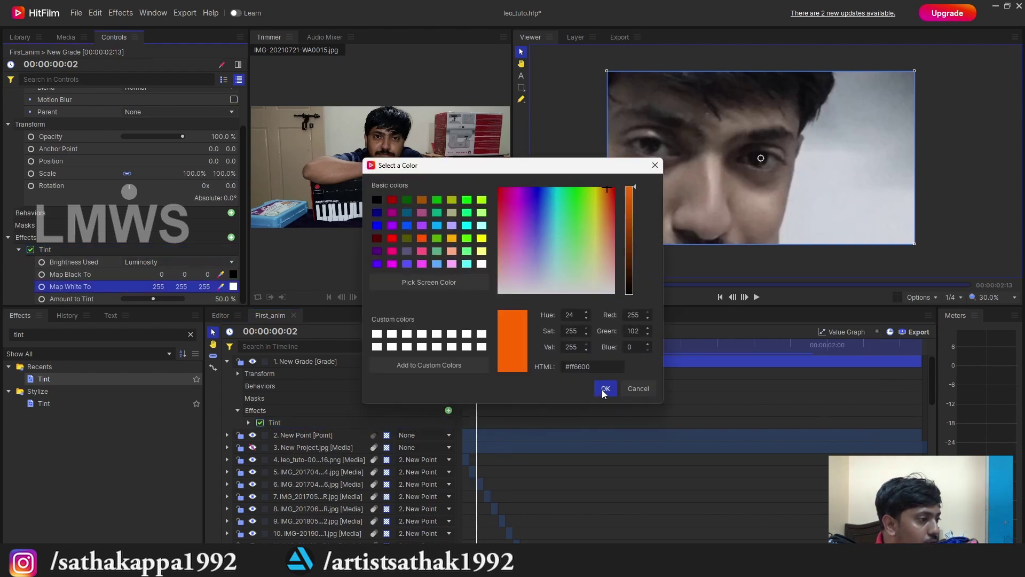
{"action": "left_click_drag", "start_coordinate": [609, 191], "coordinate": [606, 187]}
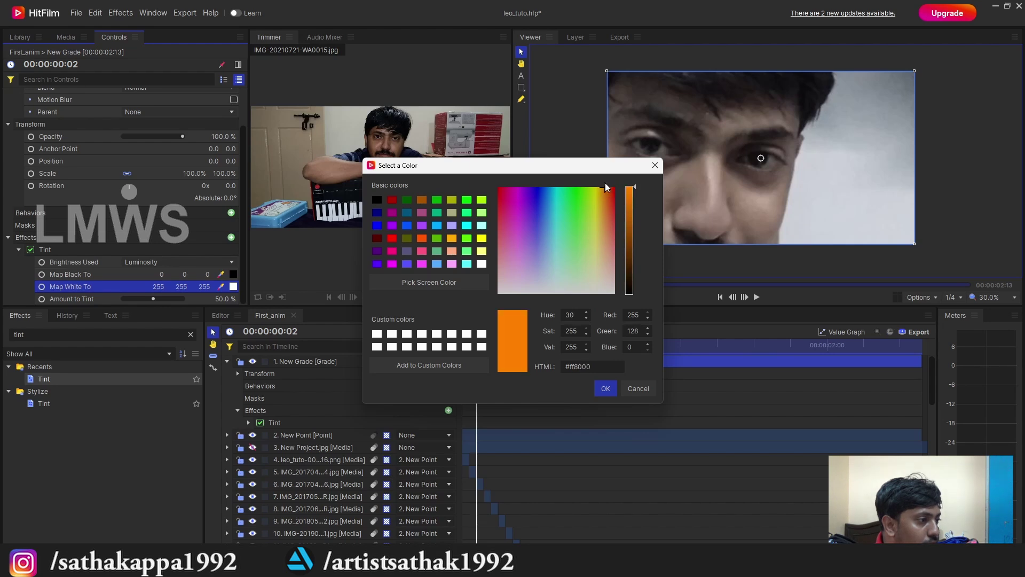
{"action": "left_click", "coordinate": [605, 389]}
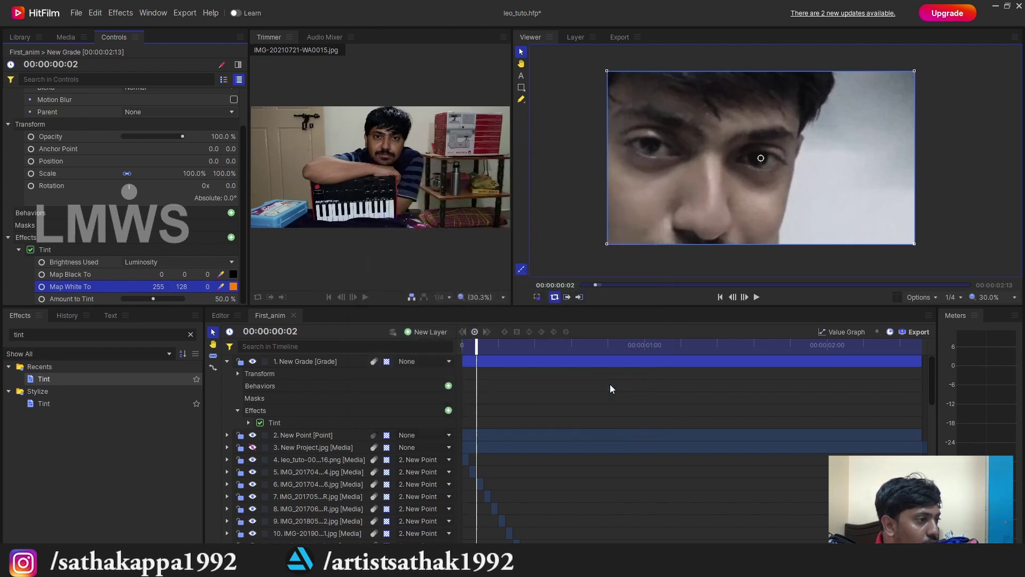
Step: Set the Tint effect's Map Black To color to dark olive brown, #3c2f00, and play back the tinted animation
{"action": "left_click", "coordinate": [234, 275]}
{"action": "left_click_drag", "start_coordinate": [636, 293], "coordinate": [635, 283]}
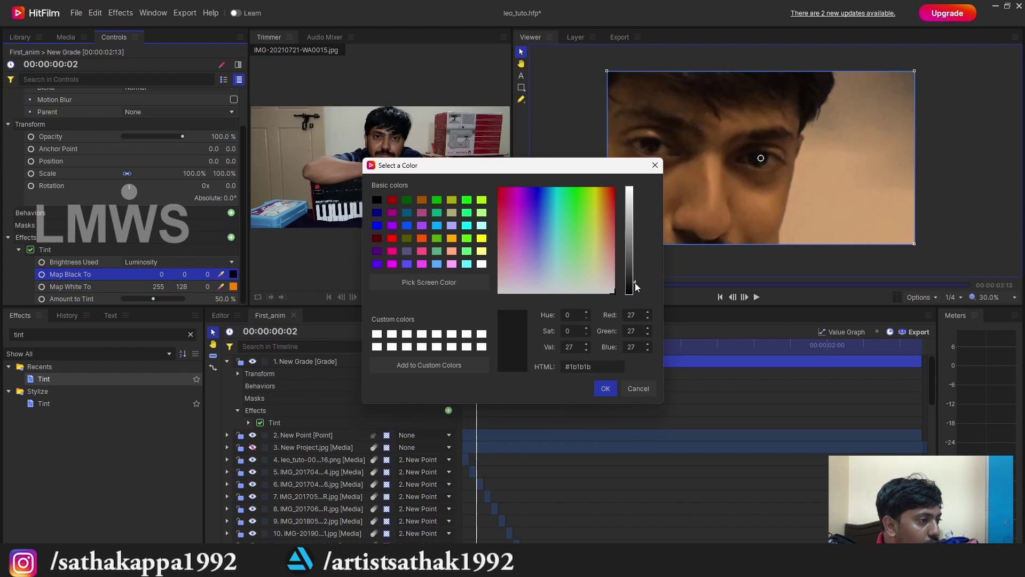
{"action": "left_click_drag", "start_coordinate": [595, 186], "coordinate": [602, 185]}
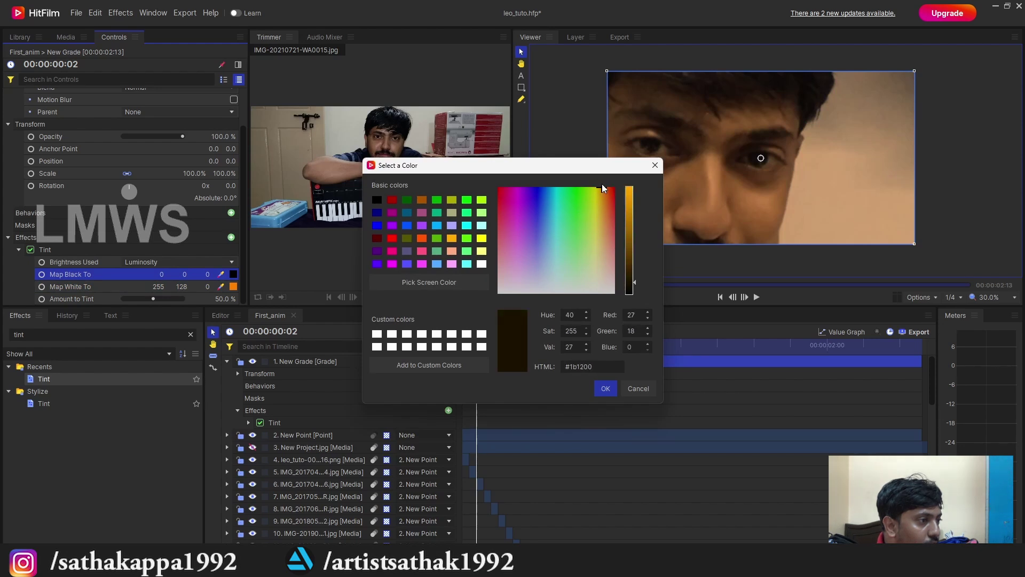
{"action": "left_click_drag", "start_coordinate": [633, 287], "coordinate": [642, 272]}
{"action": "left_click", "coordinate": [605, 389]}
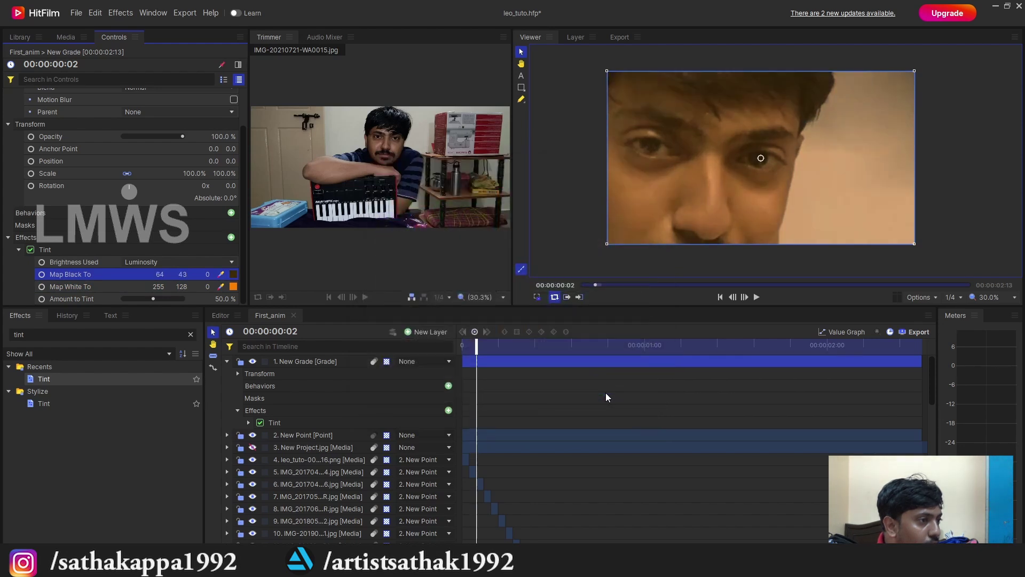
{"action": "left_click", "coordinate": [233, 275]}
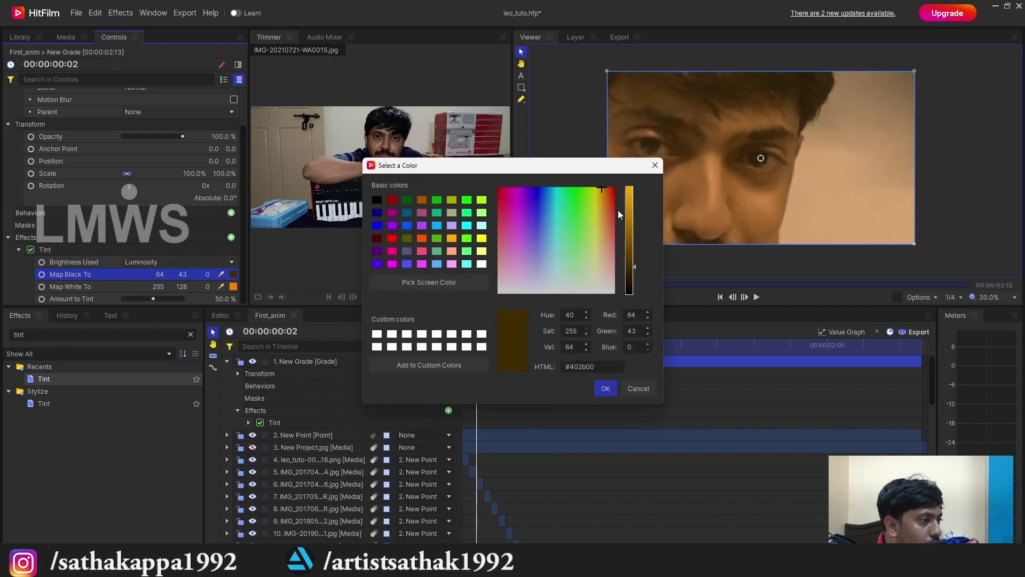
{"action": "left_click_drag", "start_coordinate": [633, 266], "coordinate": [634, 268]}
{"action": "left_click_drag", "start_coordinate": [599, 213], "coordinate": [600, 176]}
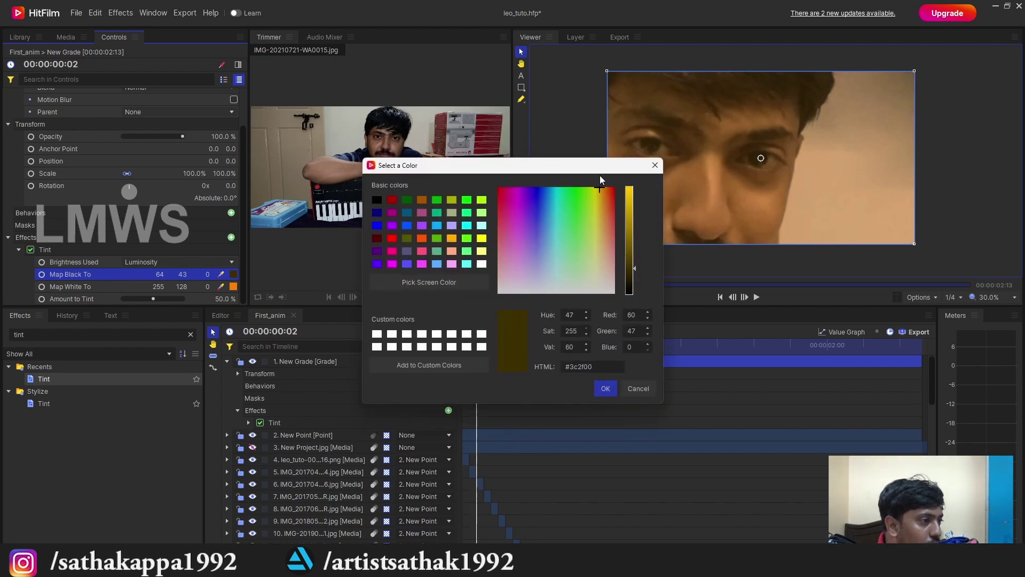
{"action": "left_click", "coordinate": [605, 389]}
{"action": "key", "text": "space"}
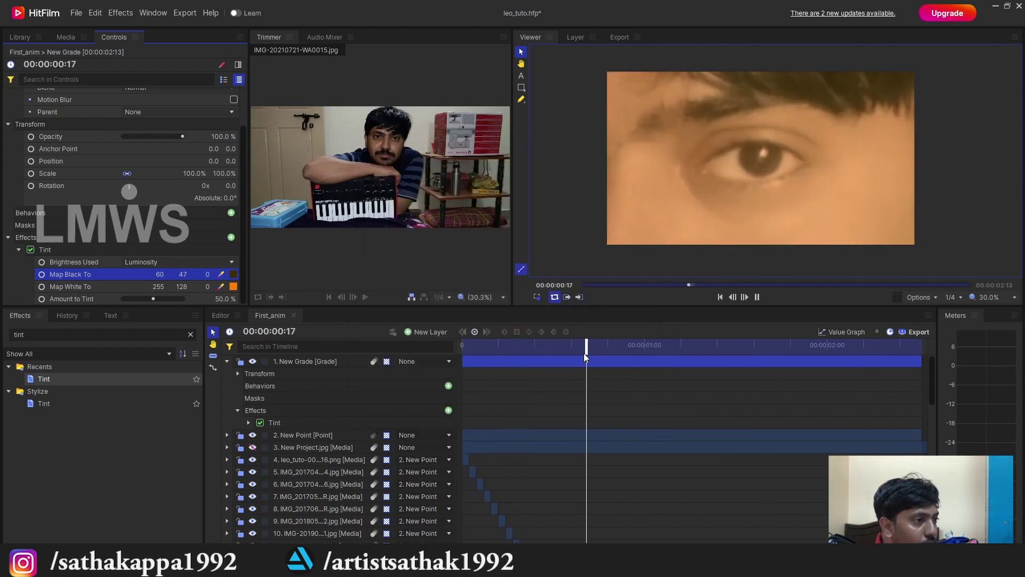
{"action": "key", "text": "space"}
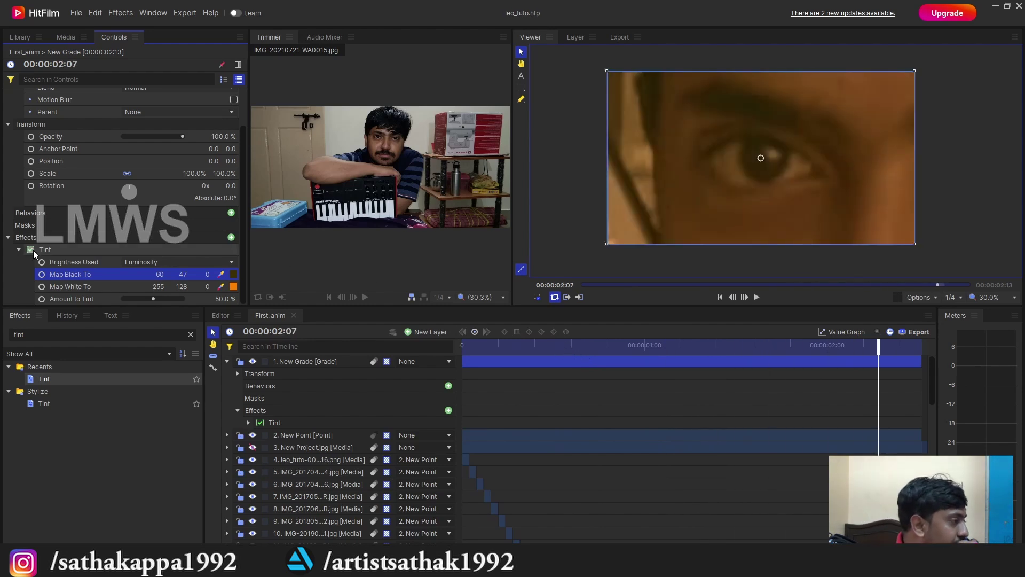
Step: Collapse the Tint settings, apply the Cartoon effect to the New Grade layer and return to 00:00:00:00 with its settings in view
{"action": "left_click", "coordinate": [18, 250]}
{"action": "double_click", "coordinate": [109, 334]}
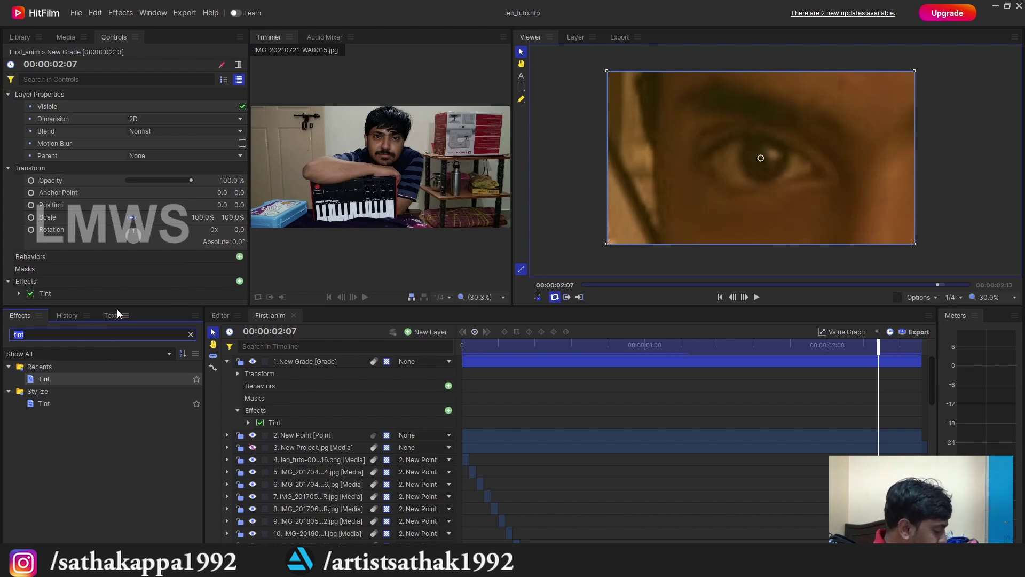
{"action": "type", "text": "cartoo"}
{"action": "left_click_drag", "start_coordinate": [59, 380], "coordinate": [224, 387]}
{"action": "left_click_drag", "start_coordinate": [332, 364], "coordinate": [334, 361]}
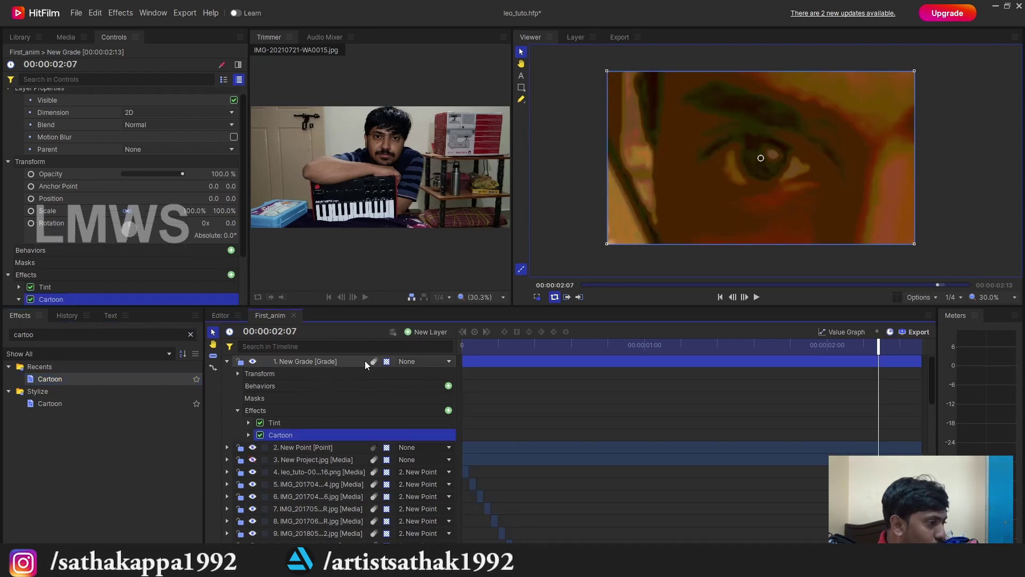
{"action": "left_click_drag", "start_coordinate": [527, 350], "coordinate": [455, 361]}
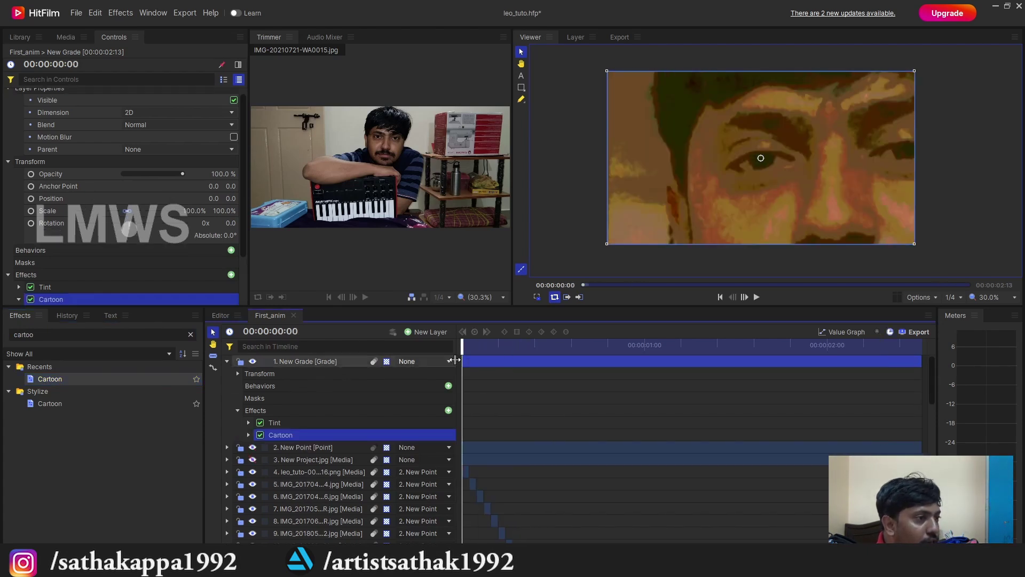
{"action": "scroll", "coordinate": [132, 225], "scroll_direction": "down", "scroll_amount": 3}
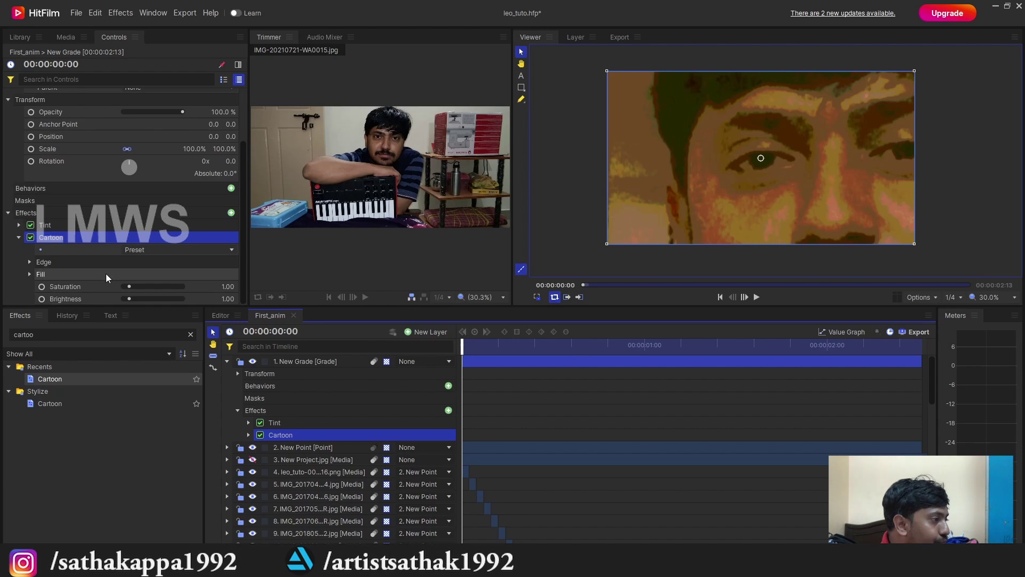
Step: Set the Cartoon effect's Saturation to 1.07 and Brightness to 1.28, previewing the animation while adjusting them
{"action": "left_click_drag", "start_coordinate": [129, 287], "coordinate": [130, 287]}
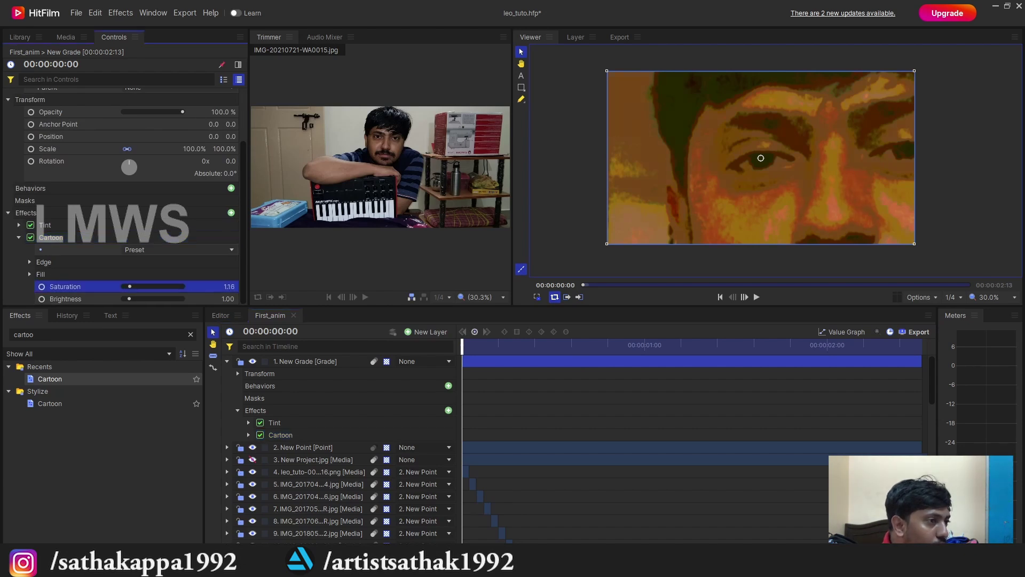
{"action": "left_click_drag", "start_coordinate": [229, 299], "coordinate": [240, 299]}
{"action": "key", "text": "space"}
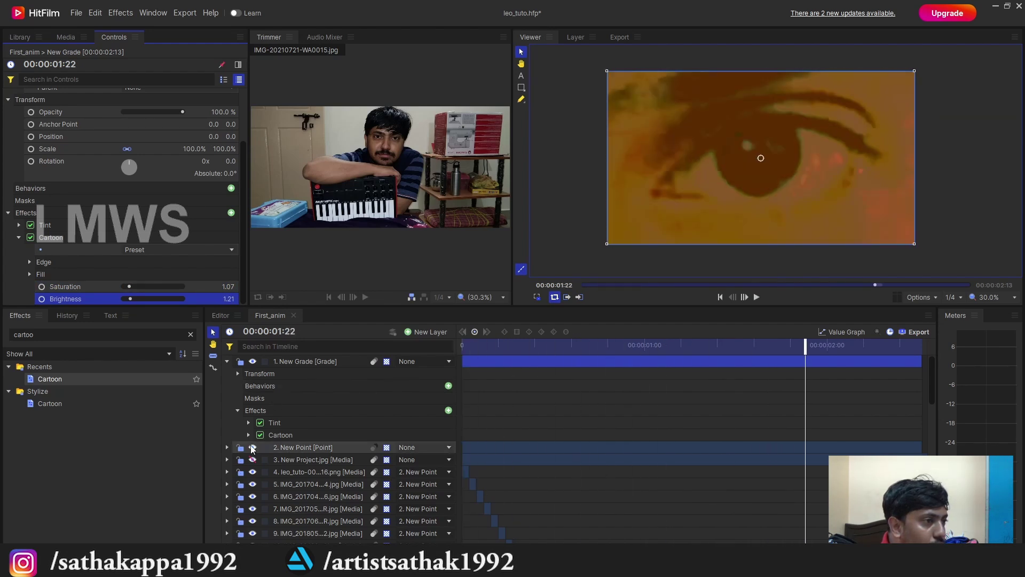
{"action": "key", "text": "space"}
{"action": "left_click_drag", "start_coordinate": [235, 302], "coordinate": [239, 302]}
Step: Set the Cartoon effect's Edge values to Detail Scale 2.41, Size 0.93 and Threshold 0.38
{"action": "left_click", "coordinate": [26, 262]}
{"action": "scroll", "coordinate": [110, 270], "scroll_direction": "down", "scroll_amount": 1}
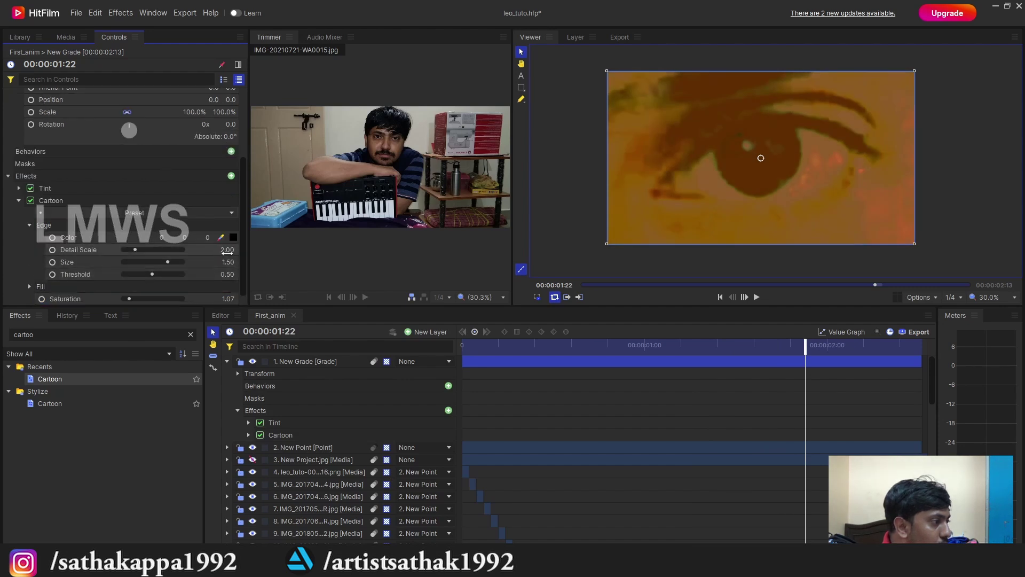
{"action": "mouse_move", "coordinate": [228, 262]}
{"action": "left_mouse_down"}
{"action": "mouse_move", "coordinate": [214, 274]}
{"action": "mouse_move", "coordinate": [231, 274]}
{"action": "mouse_move", "coordinate": [224, 250]}
{"action": "left_mouse_up"}
Step: Try Posterize 11 and Smooth Posterize 0.12 in the Cartoon effect's Fill settings and play back the animation from its start
{"action": "scroll", "coordinate": [160, 269], "scroll_direction": "down", "scroll_amount": 1}
{"action": "left_click", "coordinate": [29, 273]}
{"action": "scroll", "coordinate": [220, 245], "scroll_direction": "down", "scroll_amount": 1}
{"action": "mouse_move", "coordinate": [232, 262]}
{"action": "left_mouse_down"}
{"action": "mouse_move", "coordinate": [221, 262]}
{"action": "mouse_move", "coordinate": [231, 284]}
{"action": "mouse_move", "coordinate": [226, 274]}
{"action": "left_mouse_up"}
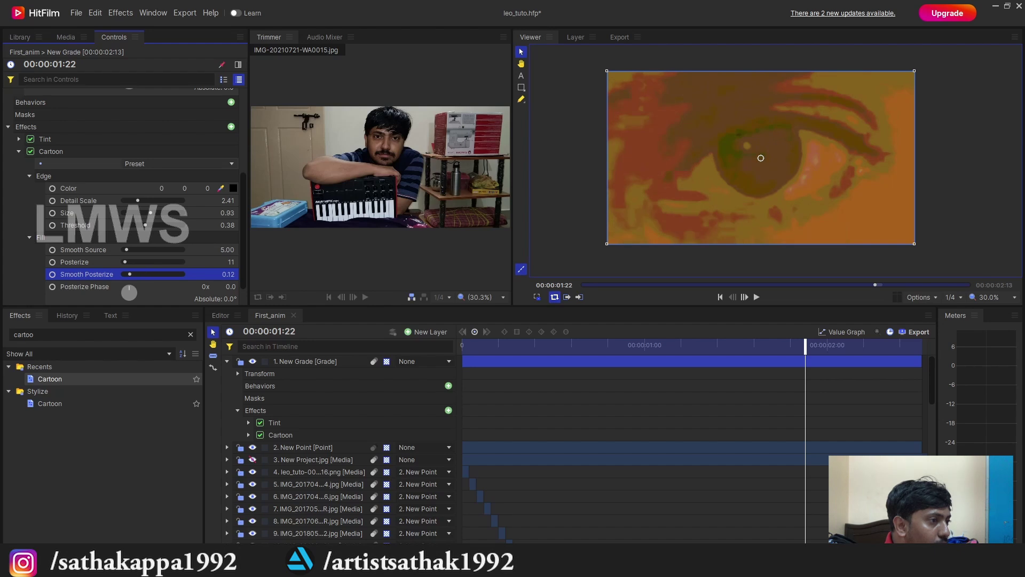
{"action": "left_click_drag", "start_coordinate": [527, 347], "coordinate": [462, 348]}
{"action": "key", "text": "space"}
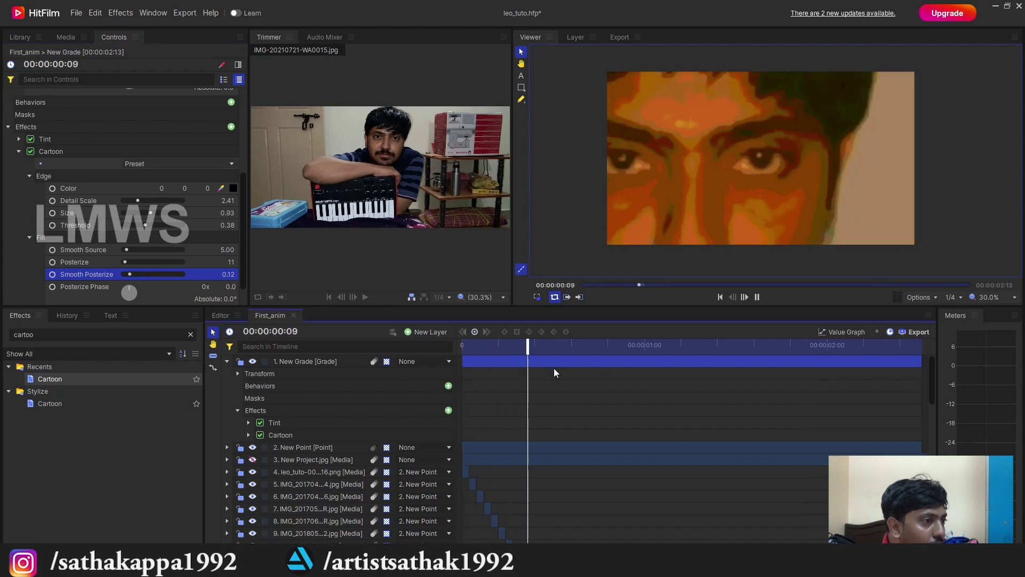
{"action": "scroll", "coordinate": [554, 367], "scroll_direction": "down", "scroll_amount": 2}
{"action": "key", "text": "space"}
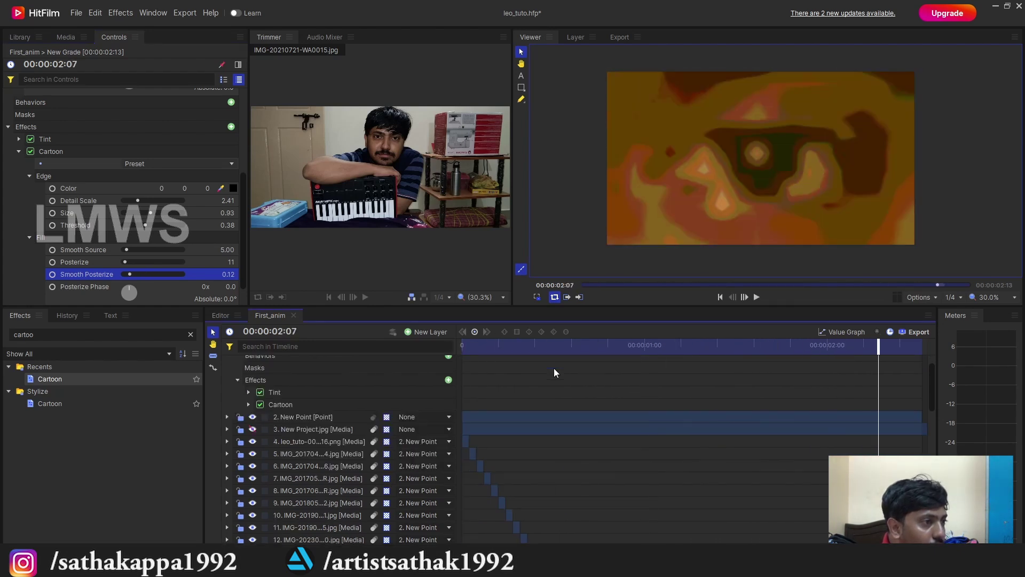
Step: Reset the Cartoon effect's Fill settings, then check the playback and save the project
{"action": "left_click", "coordinate": [115, 239]}
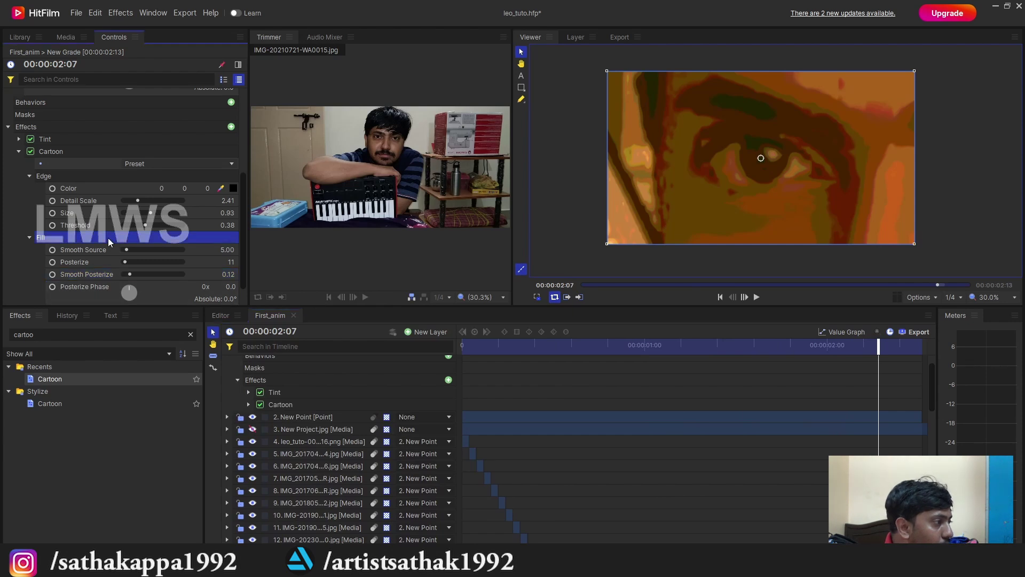
{"action": "right_click", "coordinate": [108, 238]}
{"action": "left_click", "coordinate": [147, 254]}
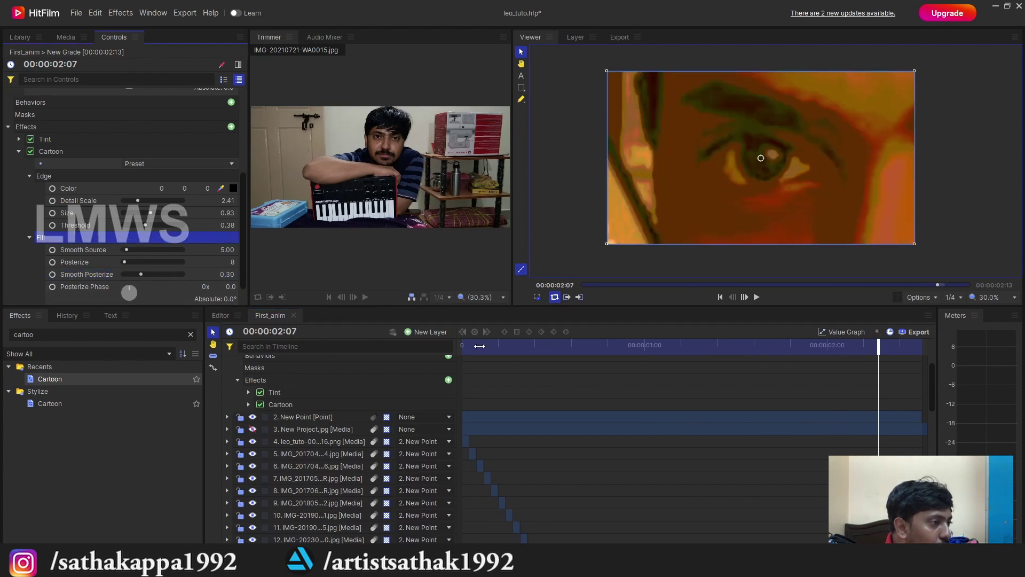
{"action": "left_click", "coordinate": [480, 346]}
{"action": "key", "text": "space"}
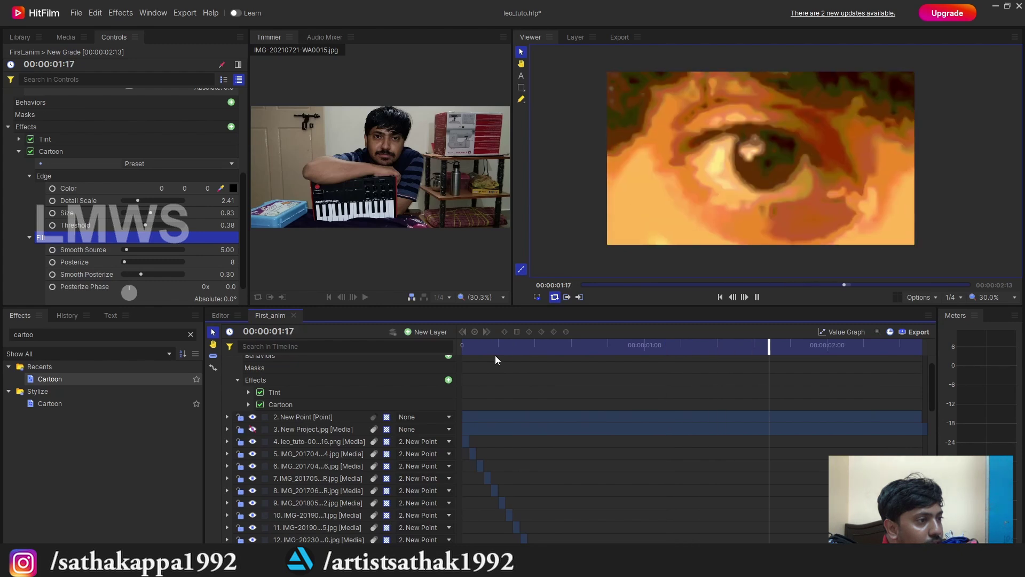
{"action": "key", "text": "space"}
{"action": "key", "text": "ctrl+s"}
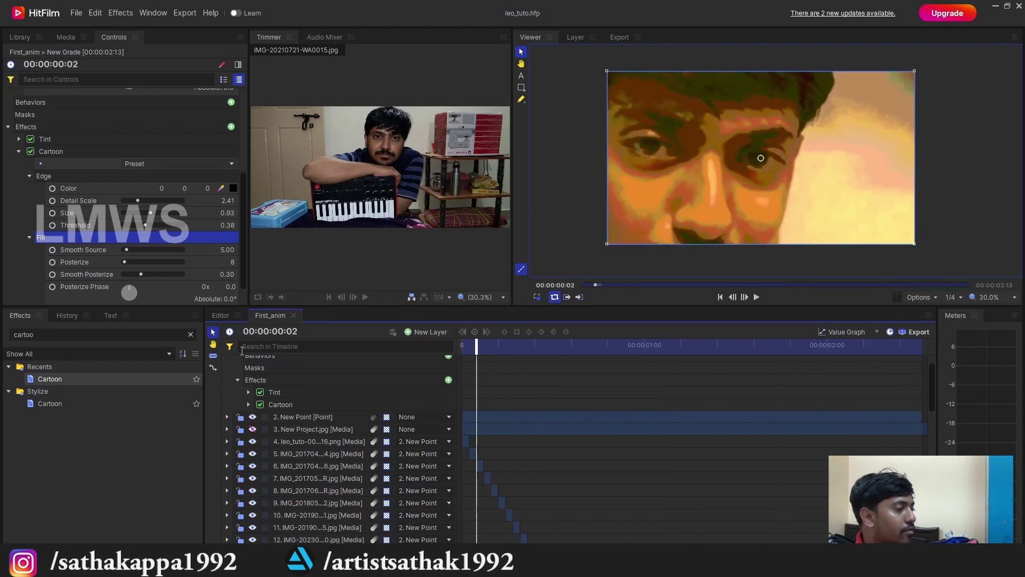
Step: Find the Curves effect and apply it to the New Grade layer
{"action": "left_click", "coordinate": [229, 379]}
{"action": "double_click", "coordinate": [86, 335]}
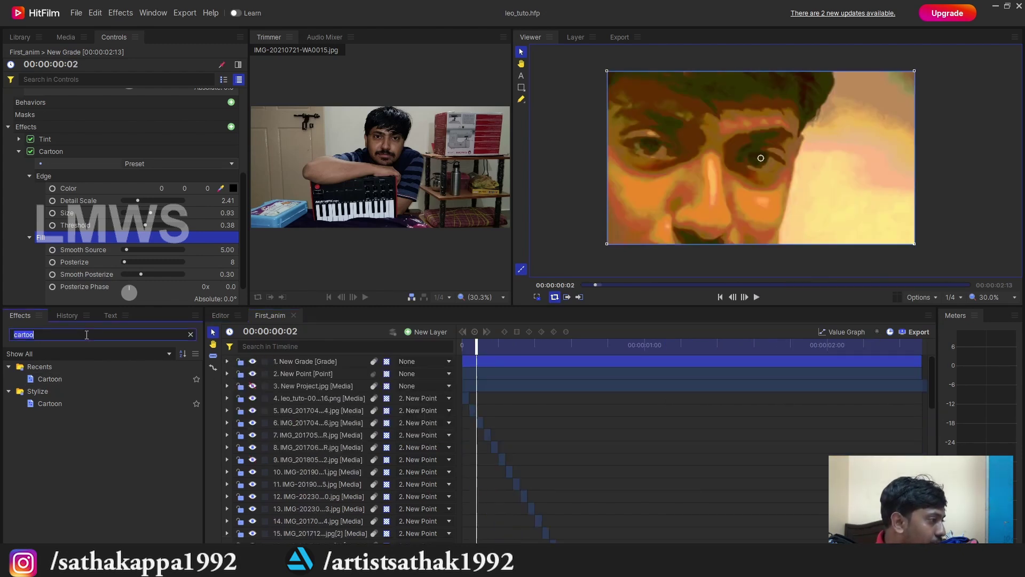
{"action": "type", "text": "curv"}
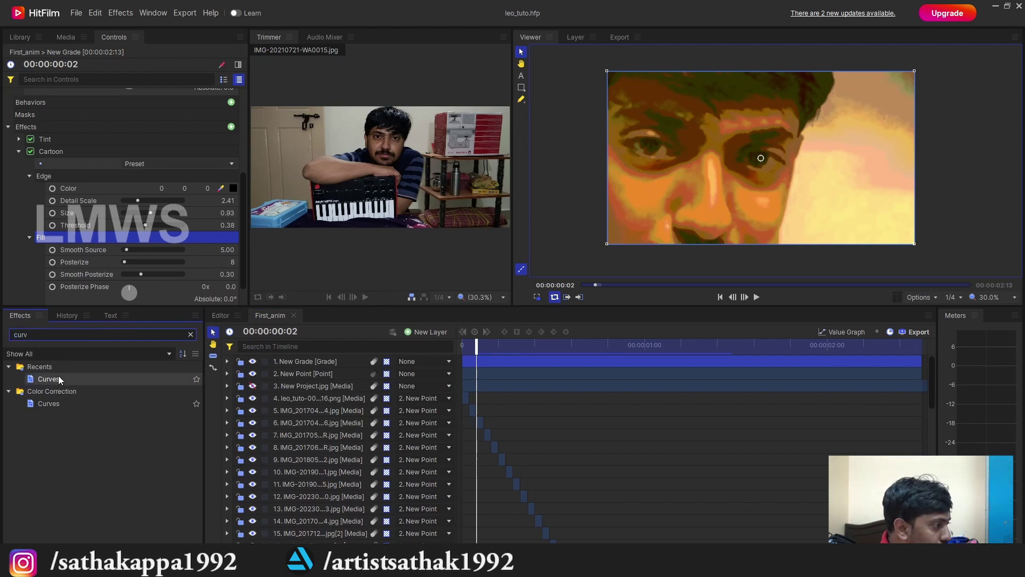
{"action": "left_click_drag", "start_coordinate": [59, 378], "coordinate": [338, 360]}
{"action": "scroll", "coordinate": [65, 266], "scroll_direction": "down", "scroll_amount": 3}
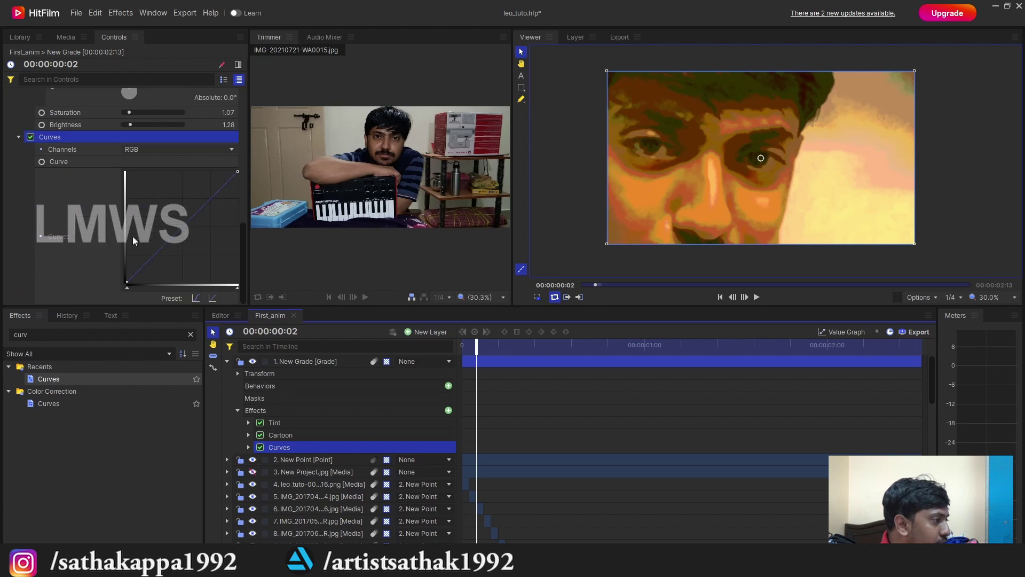
Step: In the Curves effect's Blue channel, lower the curve's upper end point and bow its middle upward
{"action": "left_click", "coordinate": [181, 149]}
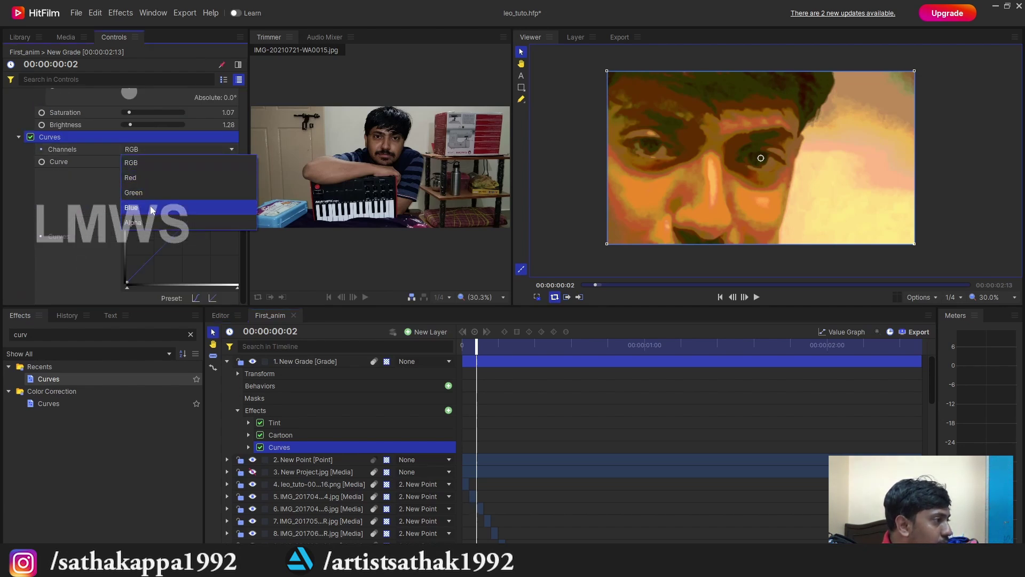
{"action": "left_click", "coordinate": [146, 223]}
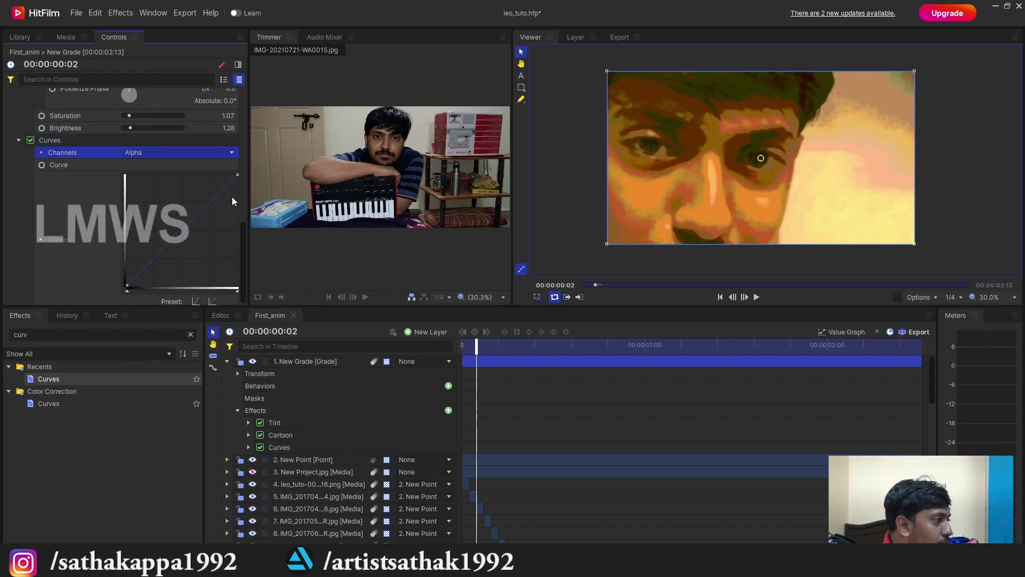
{"action": "left_click", "coordinate": [160, 153]}
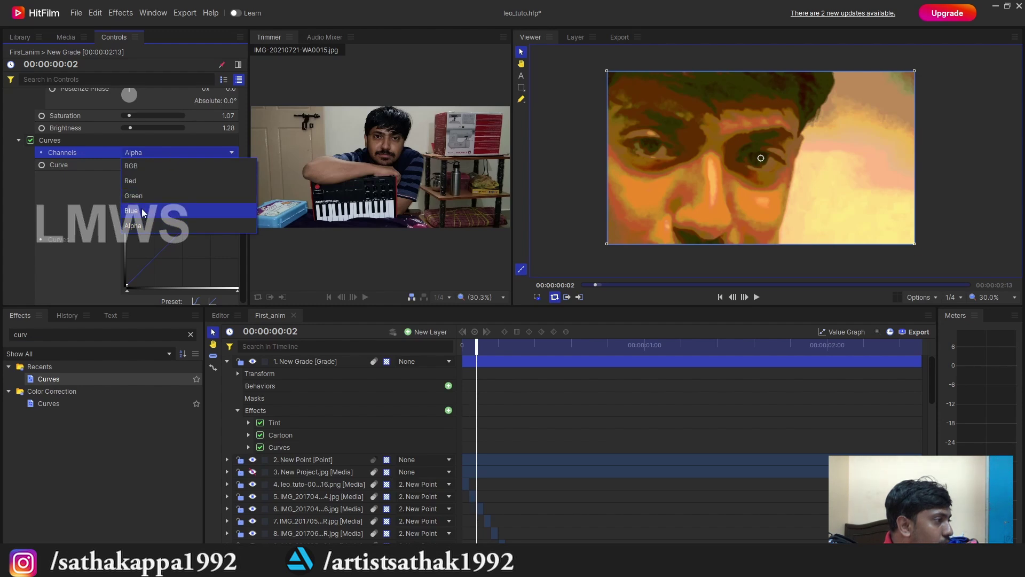
{"action": "left_click", "coordinate": [161, 210]}
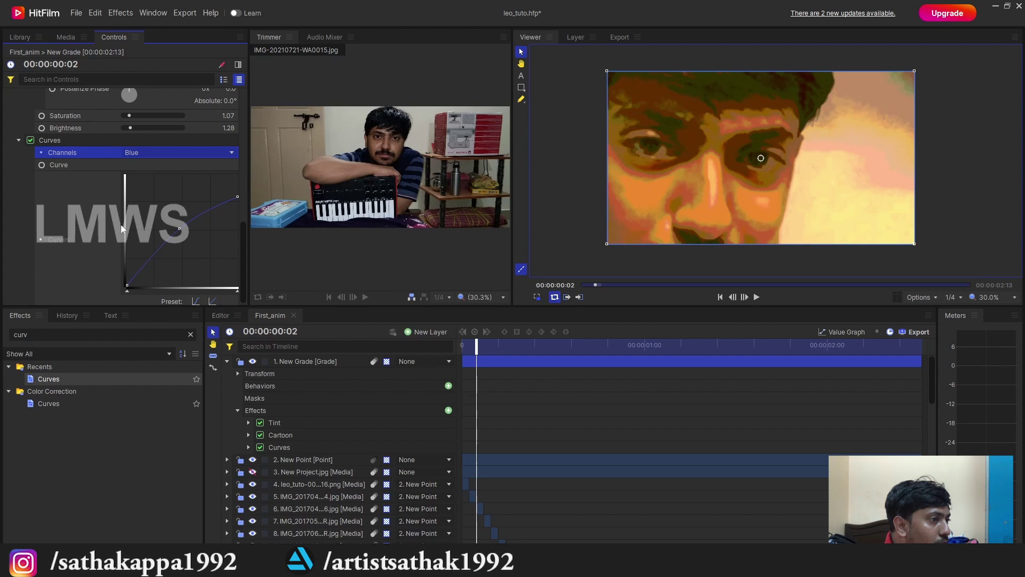
Step: Try lowering the upper end point of the Green channel's curve in the Curves effect
{"action": "scroll", "coordinate": [120, 224], "scroll_direction": "up", "scroll_amount": 3}
{"action": "left_click", "coordinate": [199, 245]}
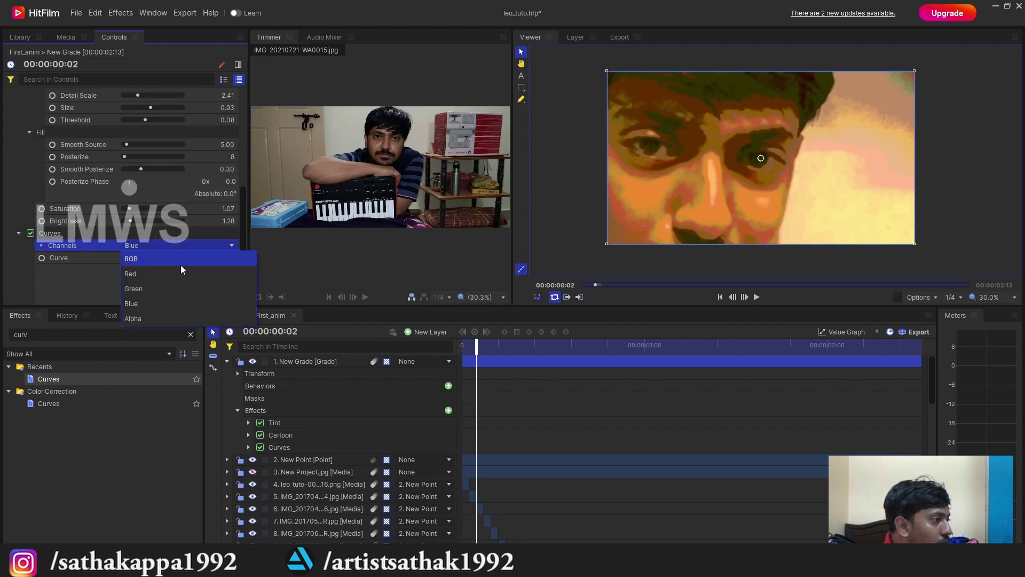
{"action": "left_click", "coordinate": [165, 284]}
{"action": "mouse_move", "coordinate": [235, 268]}
{"action": "left_mouse_down"}
{"action": "mouse_move", "coordinate": [189, 268]}
{"action": "mouse_move", "coordinate": [235, 278]}
{"action": "left_mouse_up"}
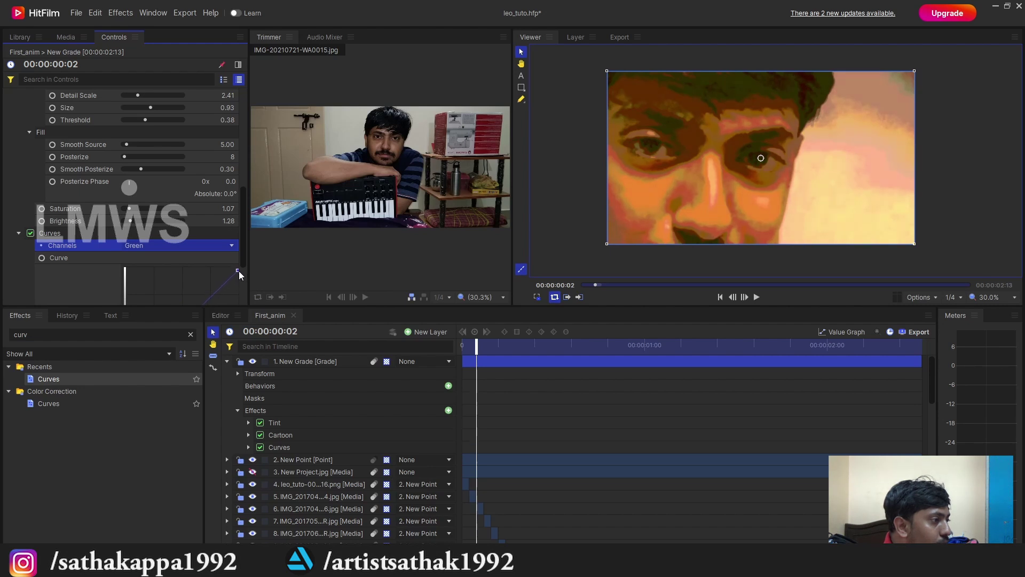
{"action": "scroll", "coordinate": [177, 203], "scroll_direction": "down", "scroll_amount": 3}
{"action": "left_click", "coordinate": [171, 164]}
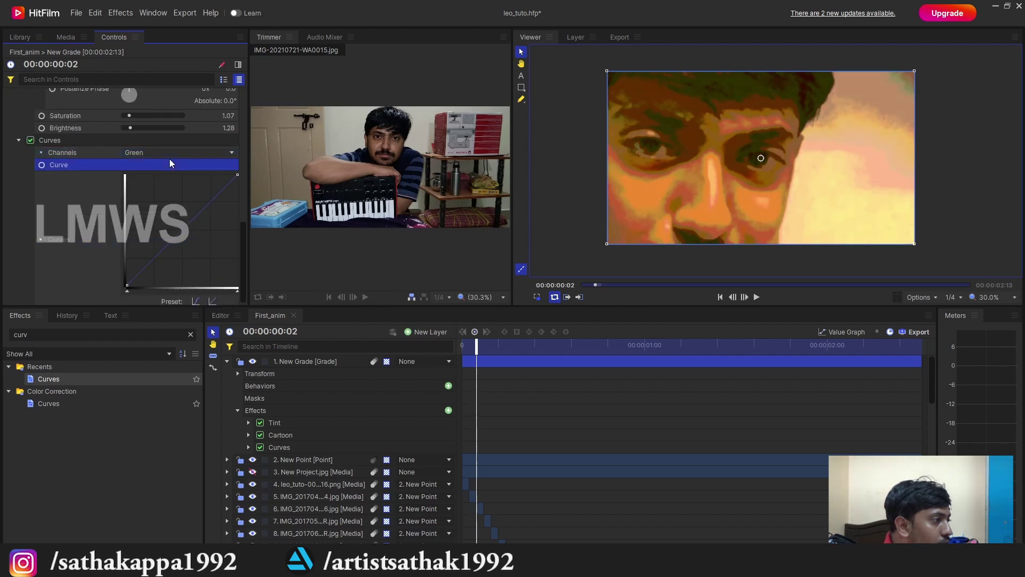
Step: Switch the Curves effect to the Red channel and adjust the upper end point of its curve
{"action": "left_click", "coordinate": [171, 152]}
{"action": "left_click", "coordinate": [151, 186]}
{"action": "left_click_drag", "start_coordinate": [238, 175], "coordinate": [217, 174]}
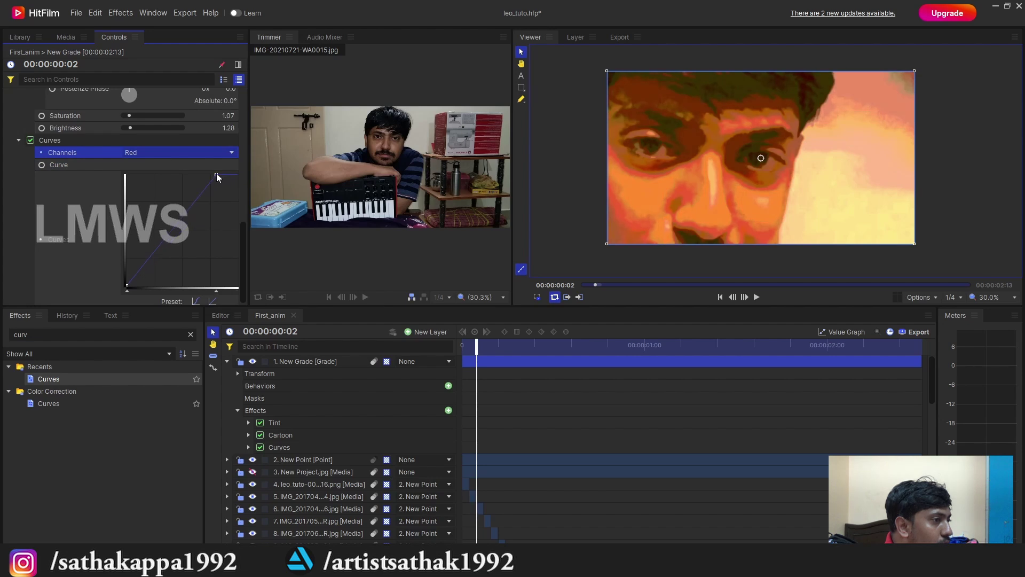
Step: In the Green channel, shift the curve's upper end point slightly inward and bow its middle upward
{"action": "left_click", "coordinate": [184, 152]}
{"action": "left_click", "coordinate": [179, 180]}
{"action": "left_click_drag", "start_coordinate": [238, 175], "coordinate": [226, 181]}
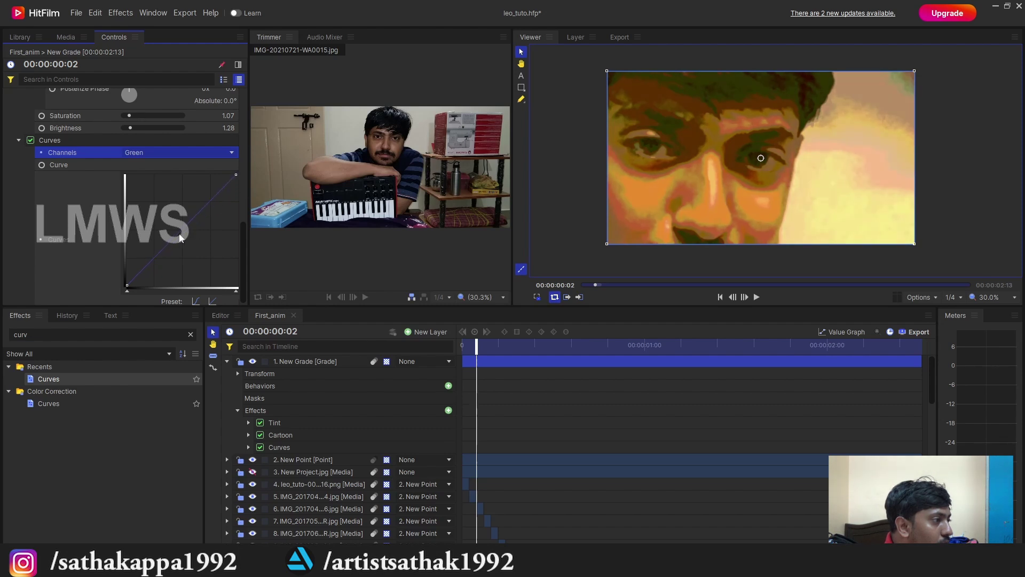
{"action": "left_click_drag", "start_coordinate": [180, 238], "coordinate": [173, 225]}
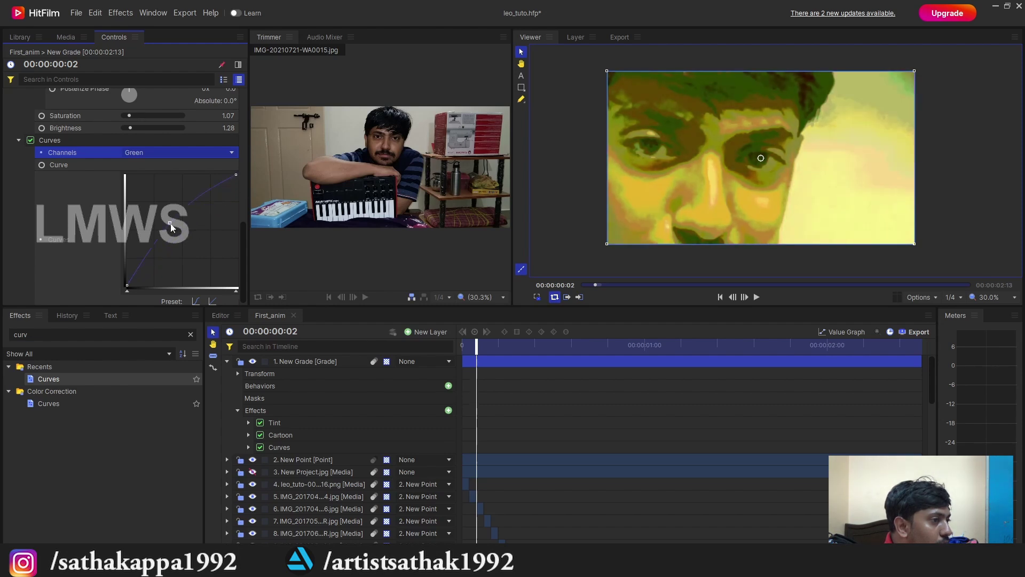
Step: Raise the middle of the Blue channel's curve and lift the lower part of the Red channel's curve
{"action": "left_click", "coordinate": [165, 155]}
{"action": "left_click", "coordinate": [178, 193]}
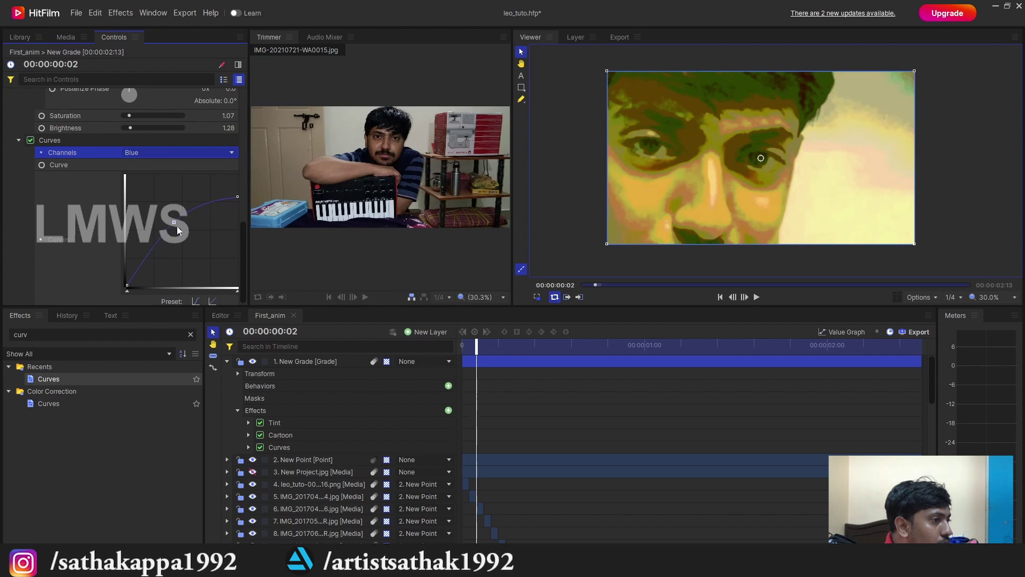
{"action": "left_click", "coordinate": [165, 152]}
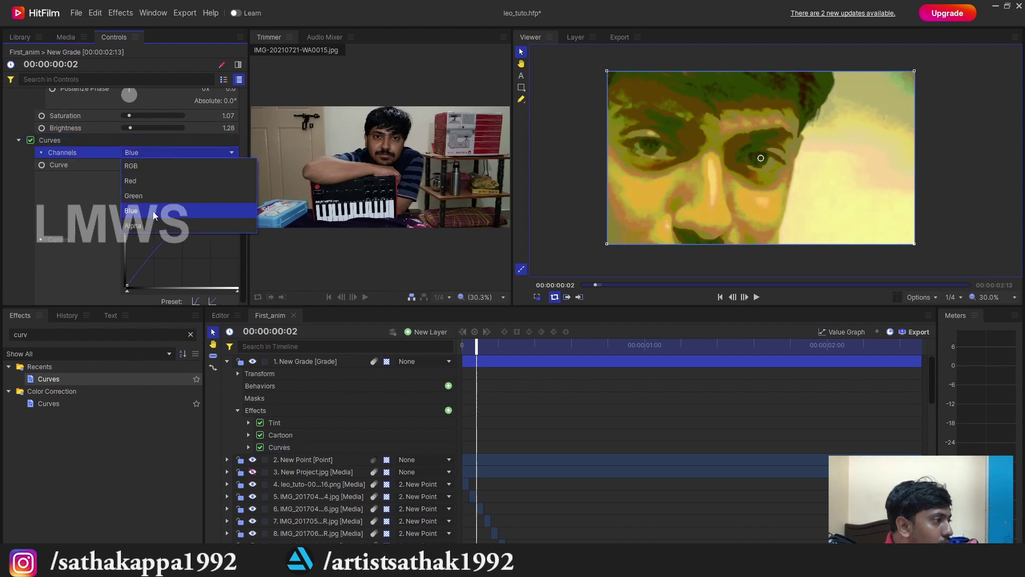
{"action": "left_click", "coordinate": [163, 181]}
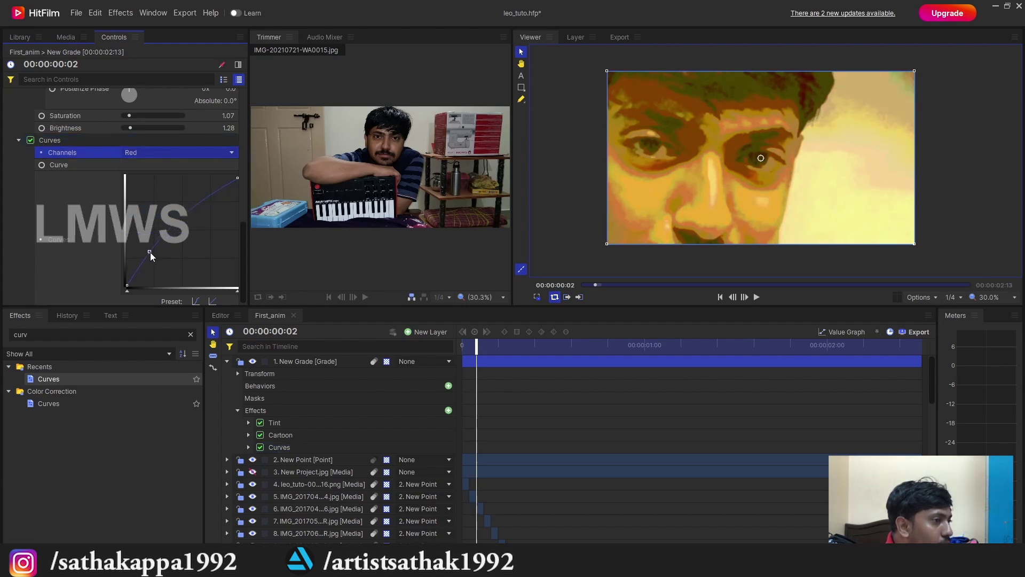
Step: Play back the curve-graded animation and return the playhead to 00:00:00:01
{"action": "key", "text": "space"}
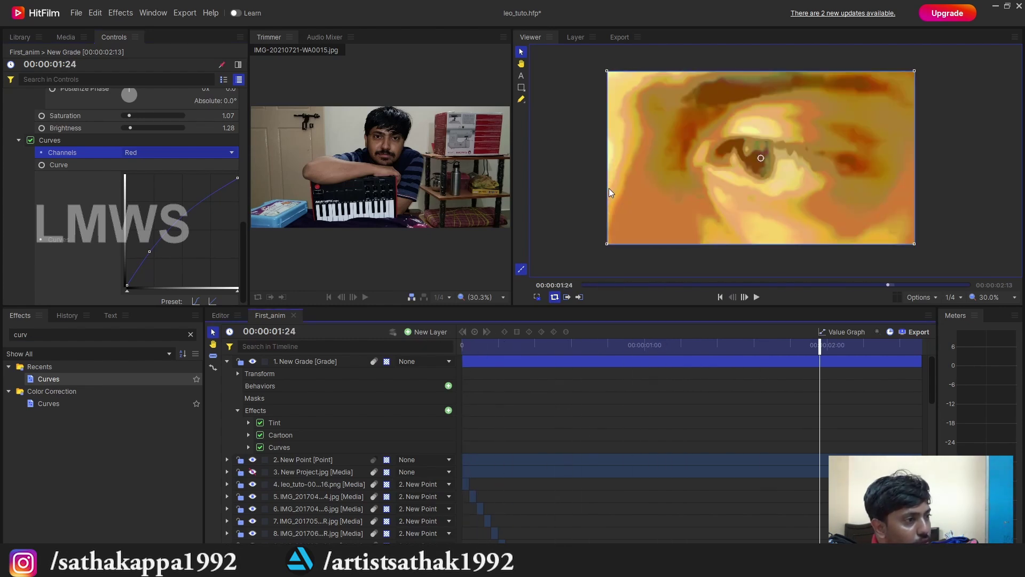
{"action": "left_click", "coordinate": [608, 188]}
{"action": "key", "text": "Home"}
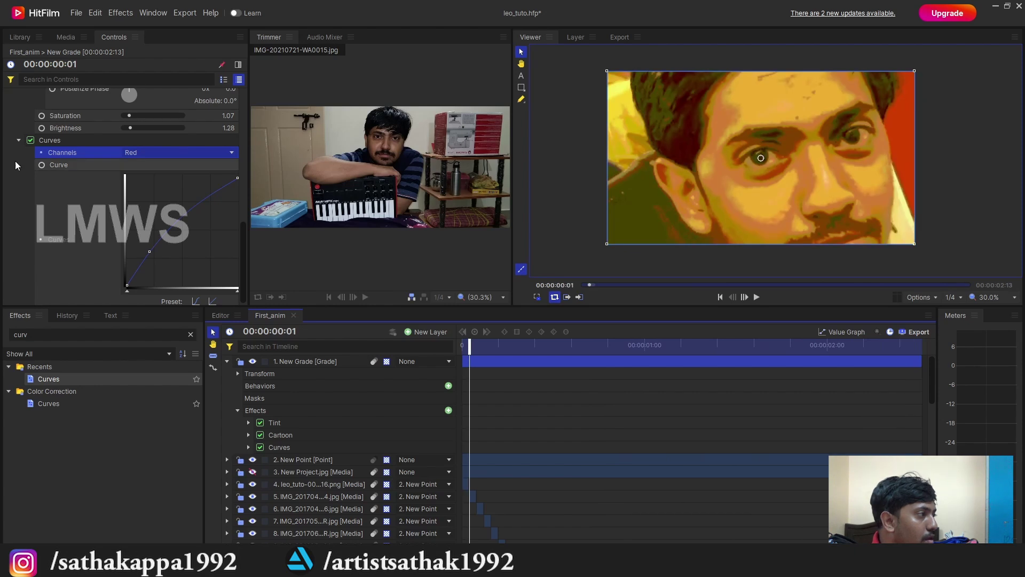
Step: Set Posterize to 12 in the Cartoon effect's Fill settings, keeping Smooth Source at 5.00
{"action": "scroll", "coordinate": [15, 161], "scroll_direction": "up", "scroll_amount": 5}
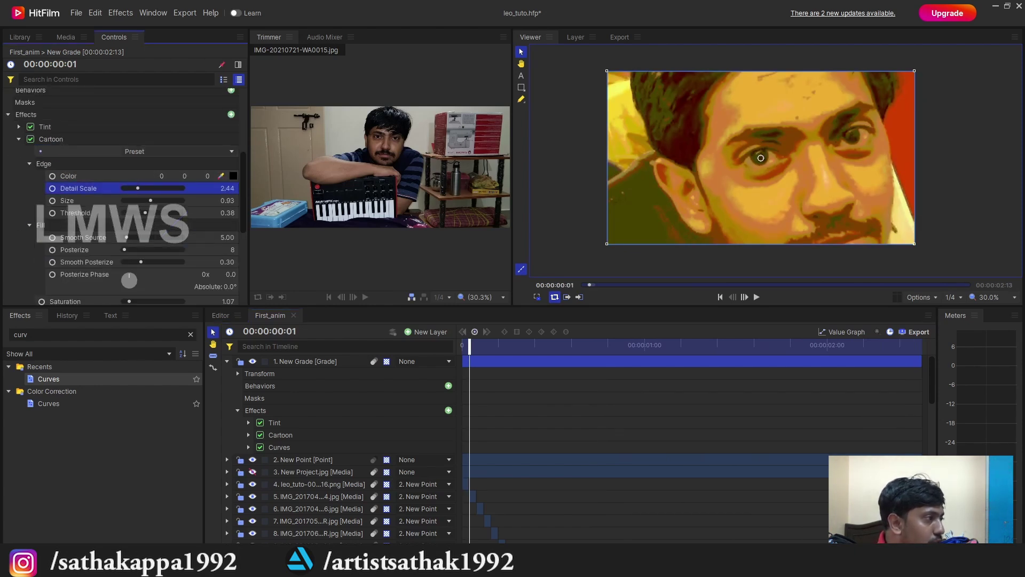
{"action": "scroll", "coordinate": [209, 242], "scroll_direction": "down", "scroll_amount": 4}
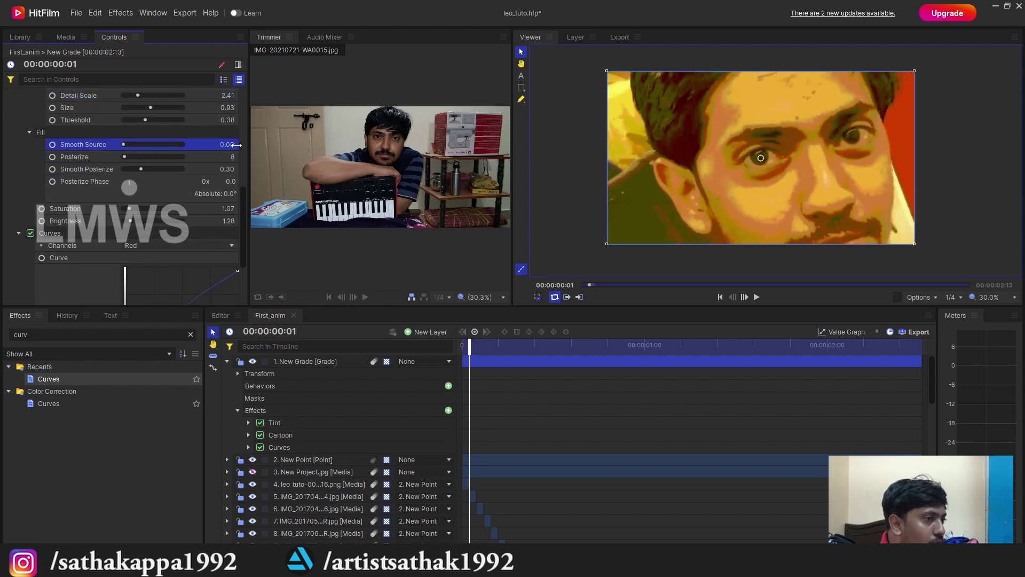
{"action": "mouse_move", "coordinate": [229, 145]}
{"action": "left_mouse_down"}
{"action": "mouse_move", "coordinate": [228, 156]}
{"action": "mouse_move", "coordinate": [246, 156]}
{"action": "mouse_move", "coordinate": [233, 157]}
{"action": "left_mouse_up"}
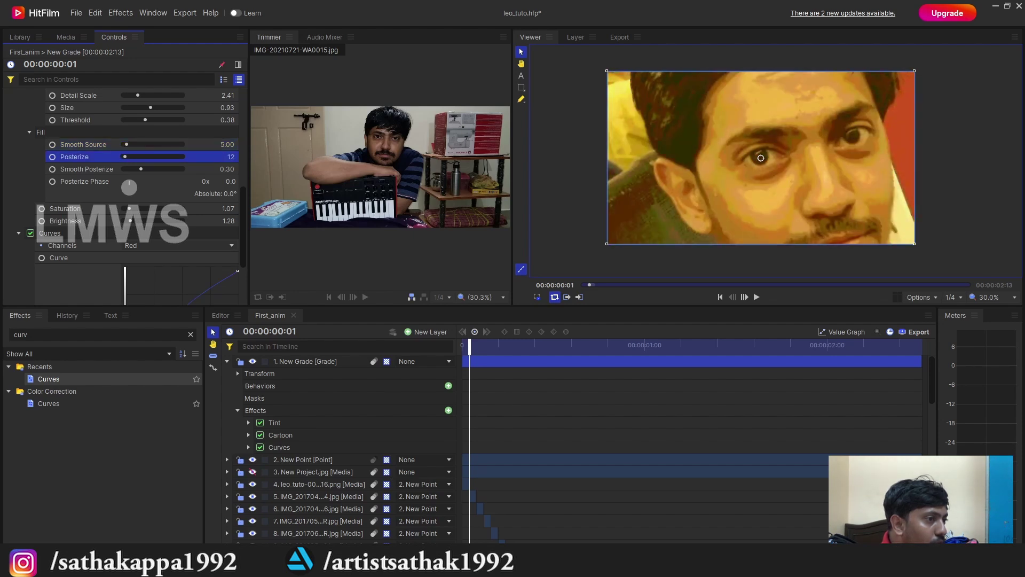
Step: Play back the stylized animation several times, pausing on different frames to examine the combined Tint, Cartoon and Curves look
{"action": "key", "text": "space"}
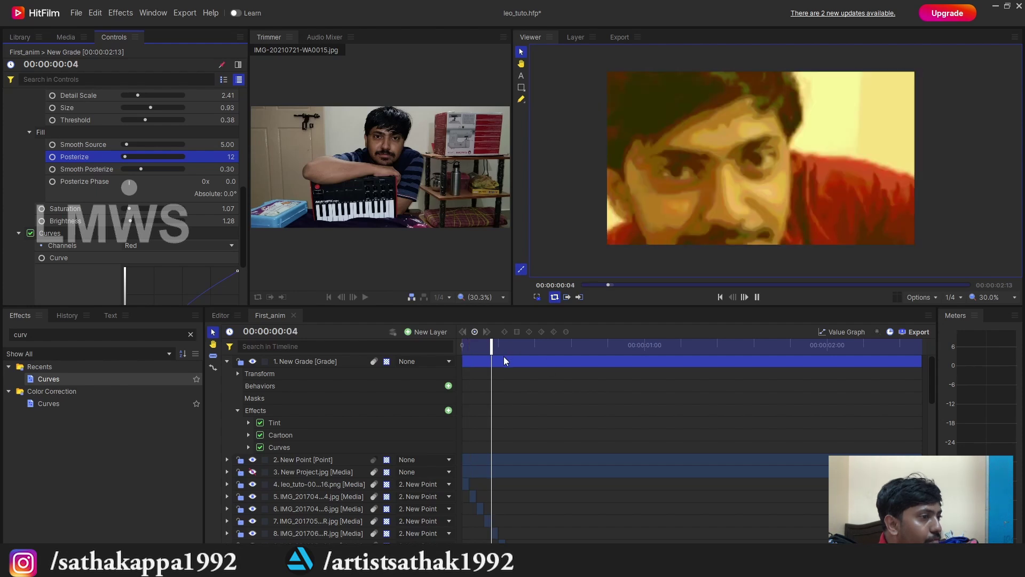
{"action": "key", "text": "space"}
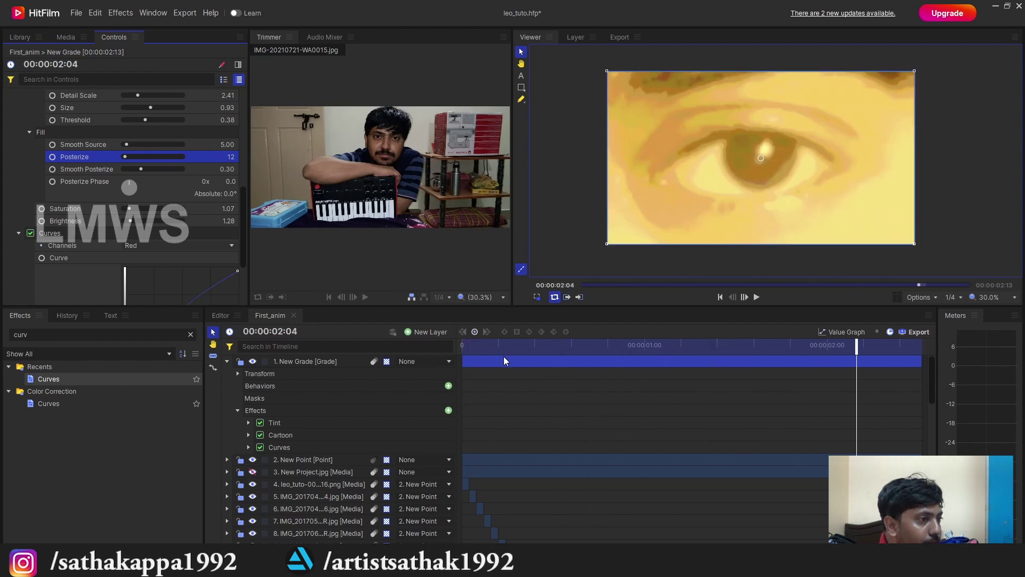
{"action": "key", "text": "space"}
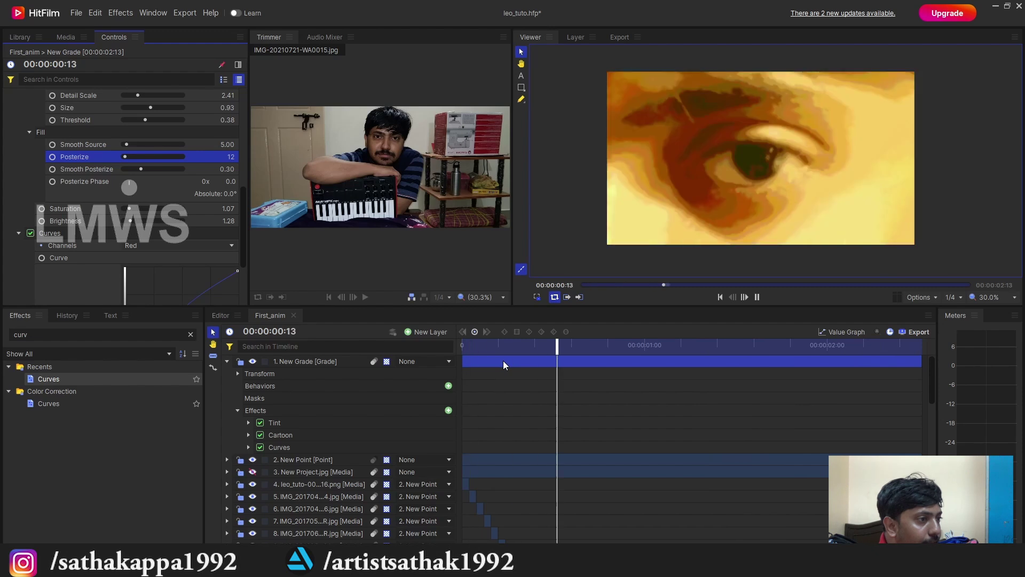
{"action": "key", "text": "space"}
{"action": "key", "text": "space"}
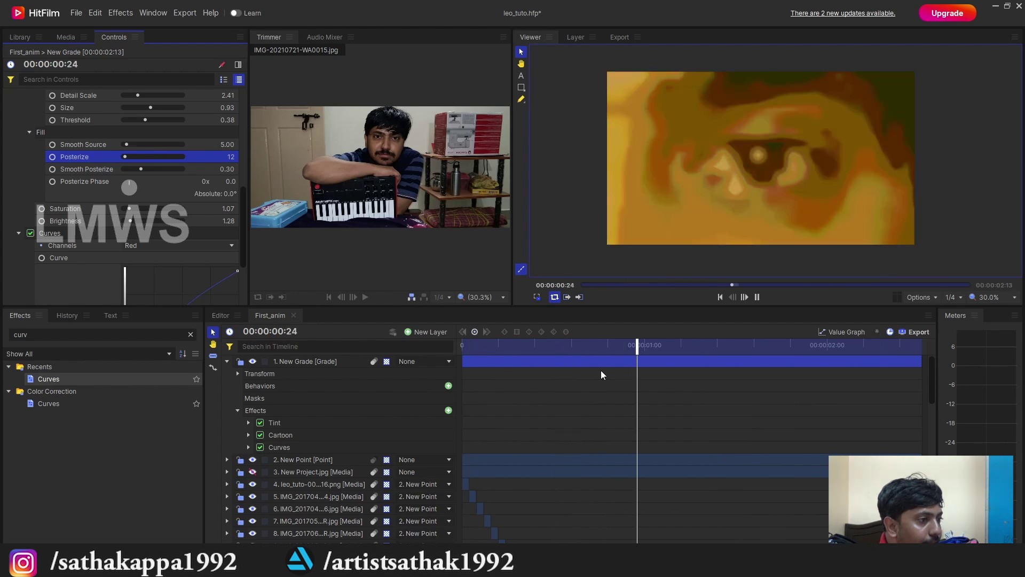
{"action": "key", "text": "space"}
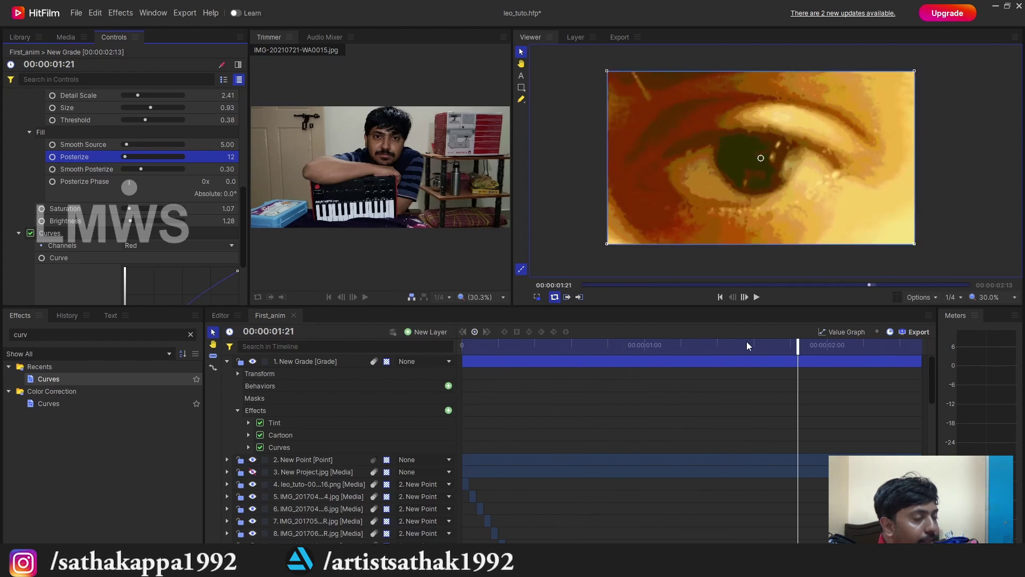
{"action": "key", "text": "space"}
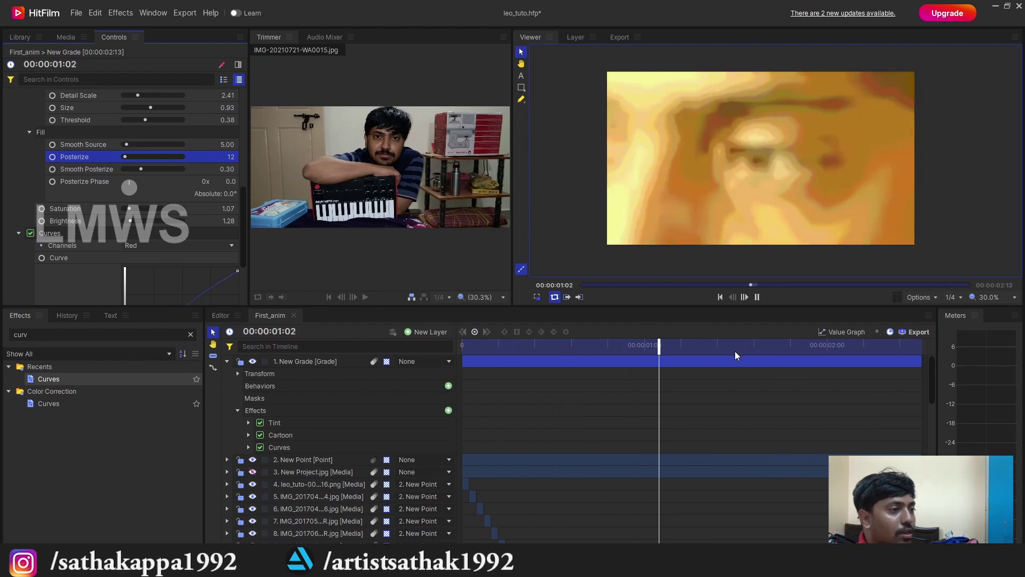